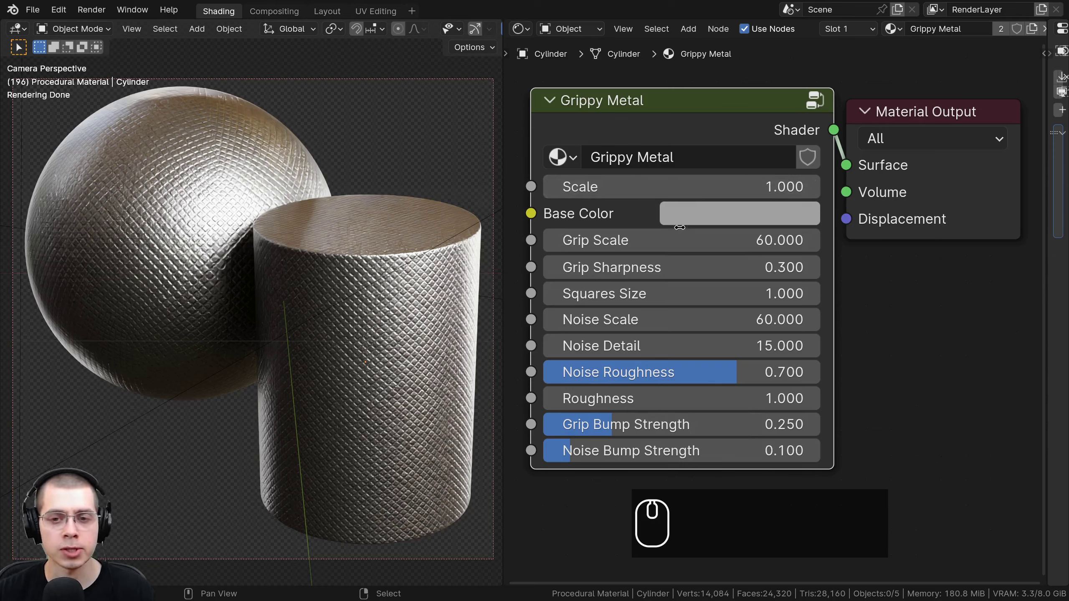
- Try a smaller Scale of 0.24 and a different Base Color brightness on the Grippy Metal node
shift+drag(623, 191, 597, 192)
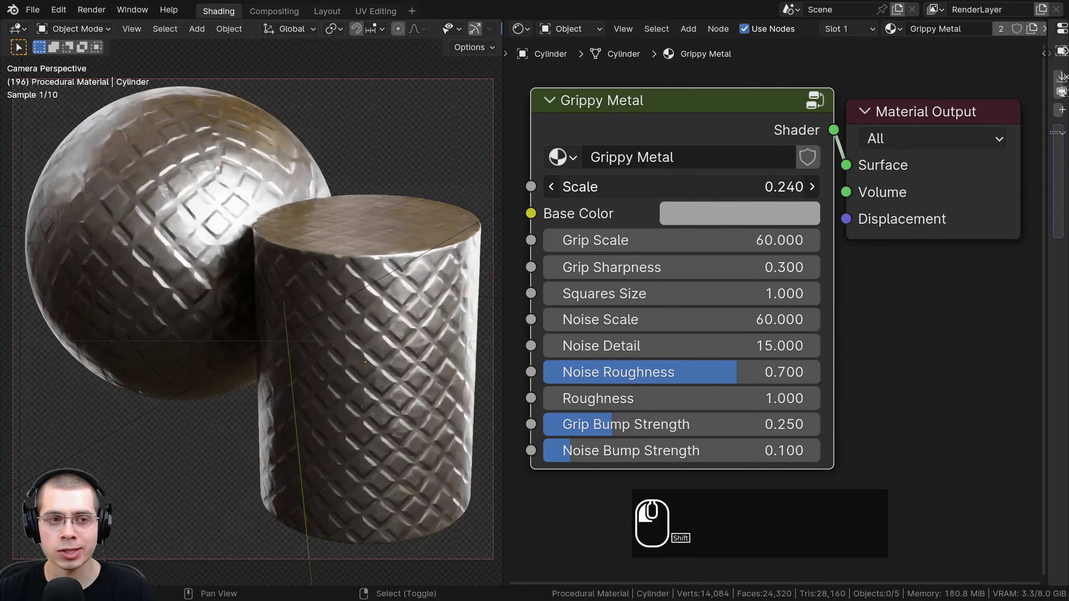
right_click(619, 190)
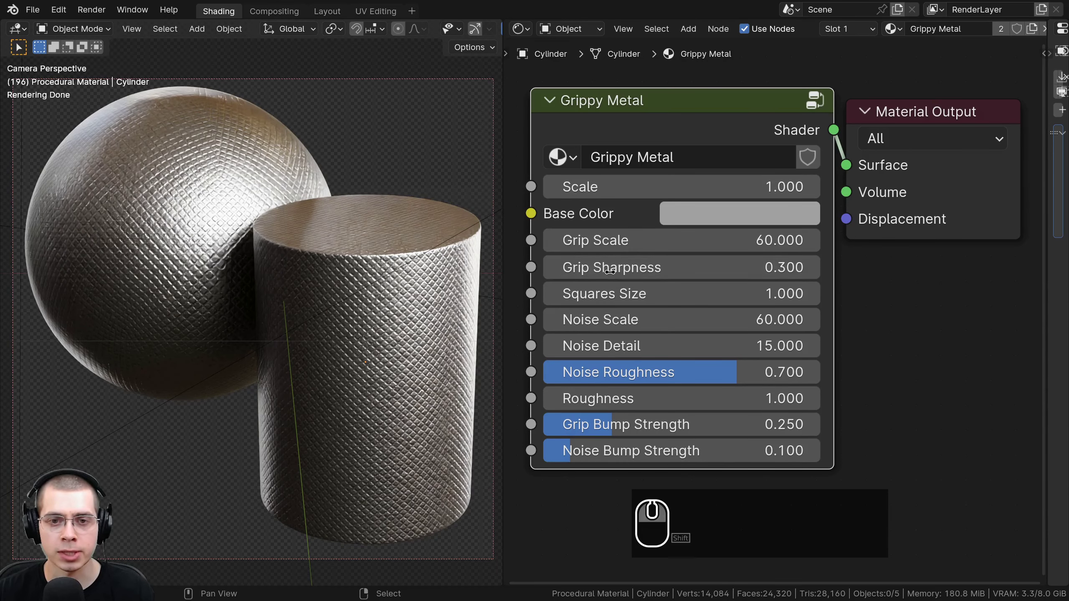
click(699, 214)
drag(681, 337, 675, 306)
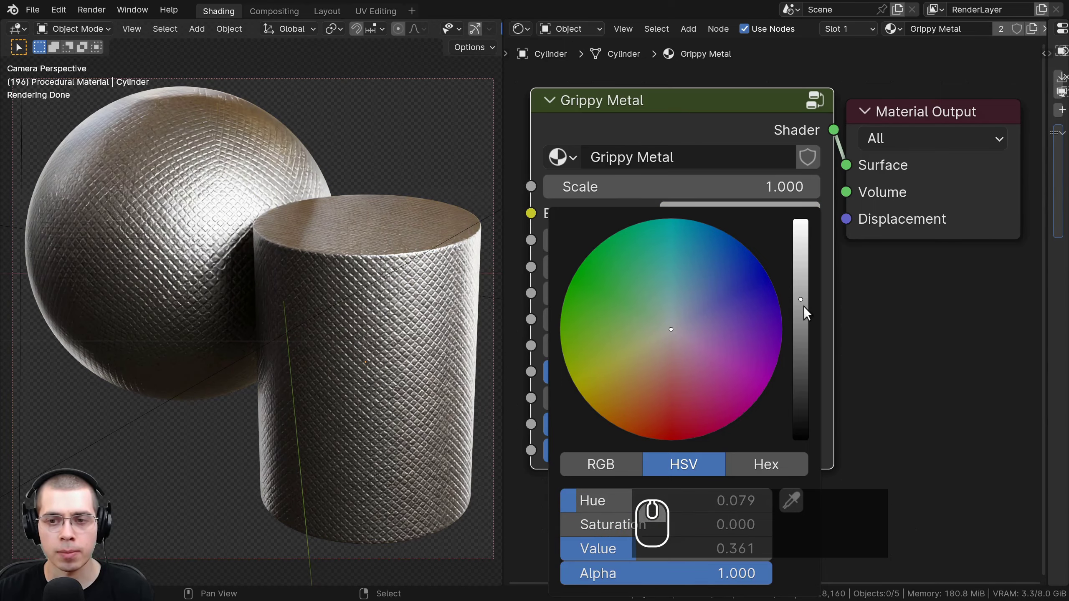
mouse_move(805, 307)
mouse_down()
mouse_move(805, 335)
mouse_move(804, 238)
mouse_move(805, 299)
mouse_up()
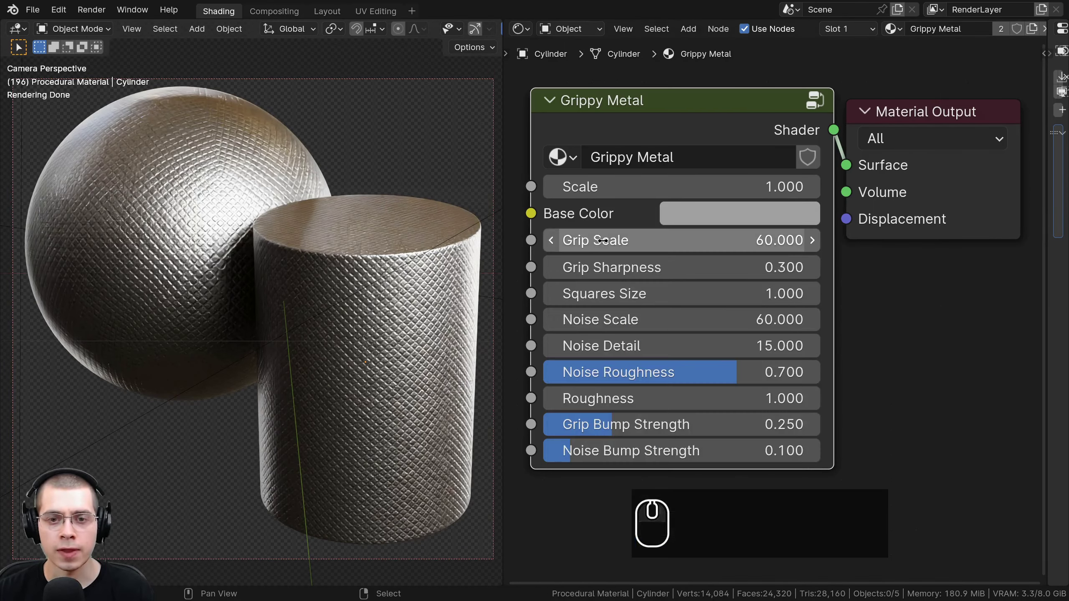
- Try a higher Grip Scale and a Grip Sharpness of 0.5 on the Grippy Metal node
shift+drag(602, 240, 603, 240)
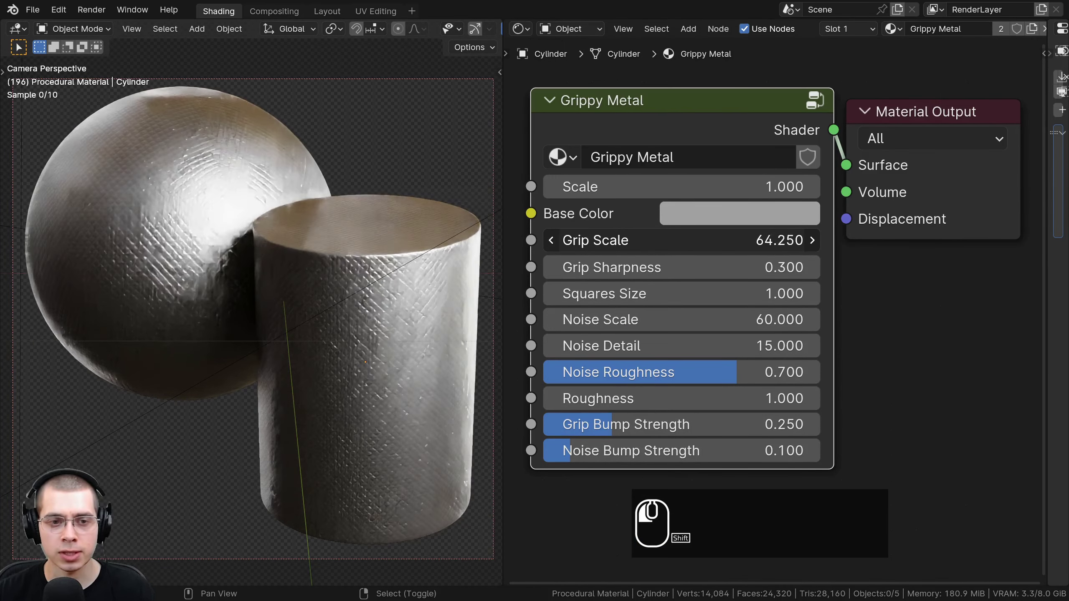
right_click(603, 240)
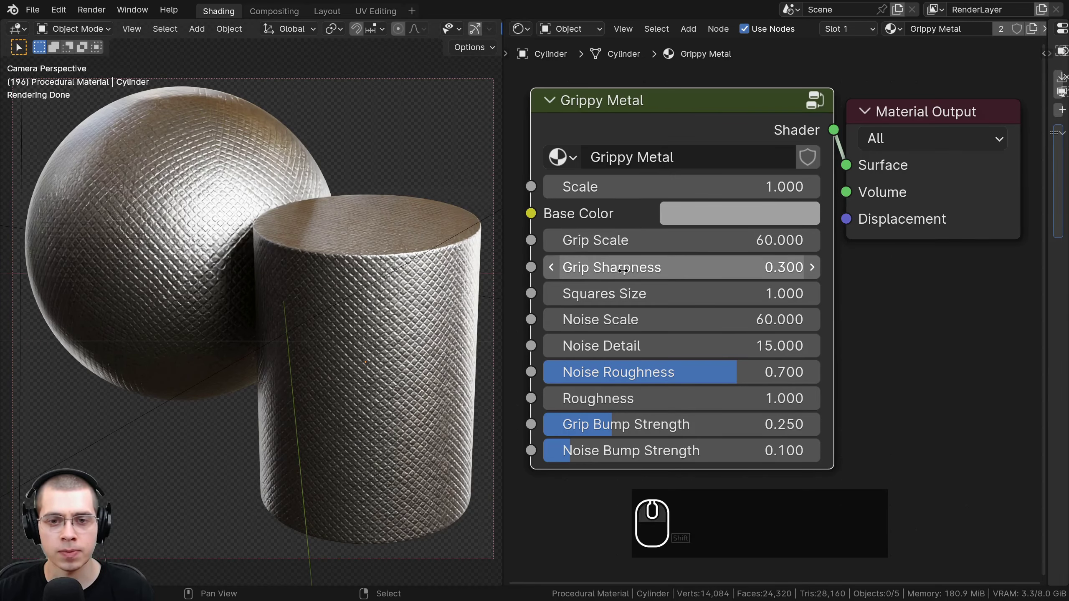
scroll(425, 317, up, 6)
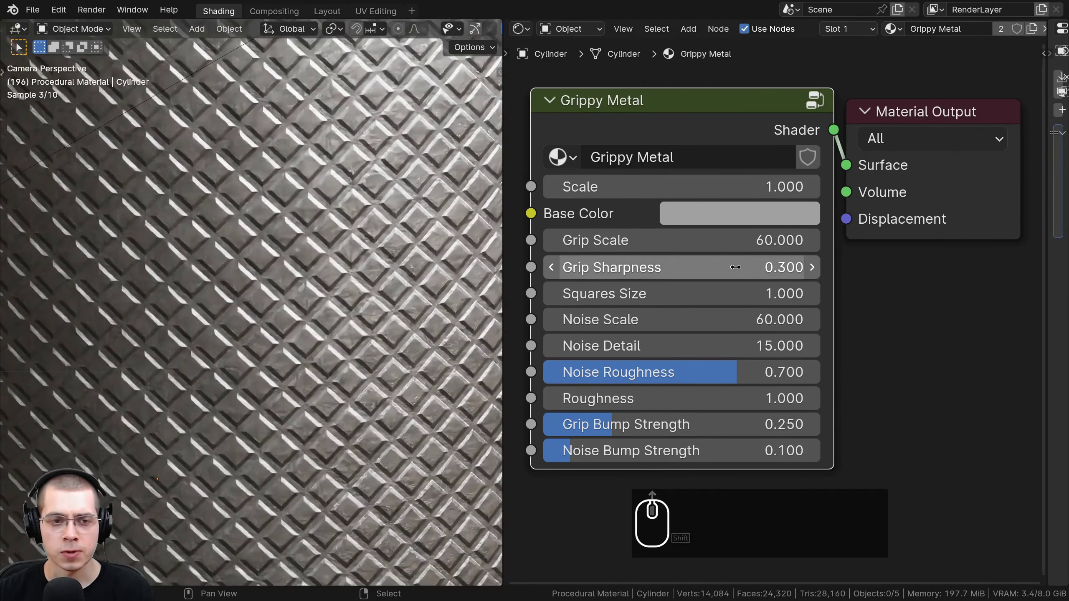
shift+drag(736, 272, 736, 273)
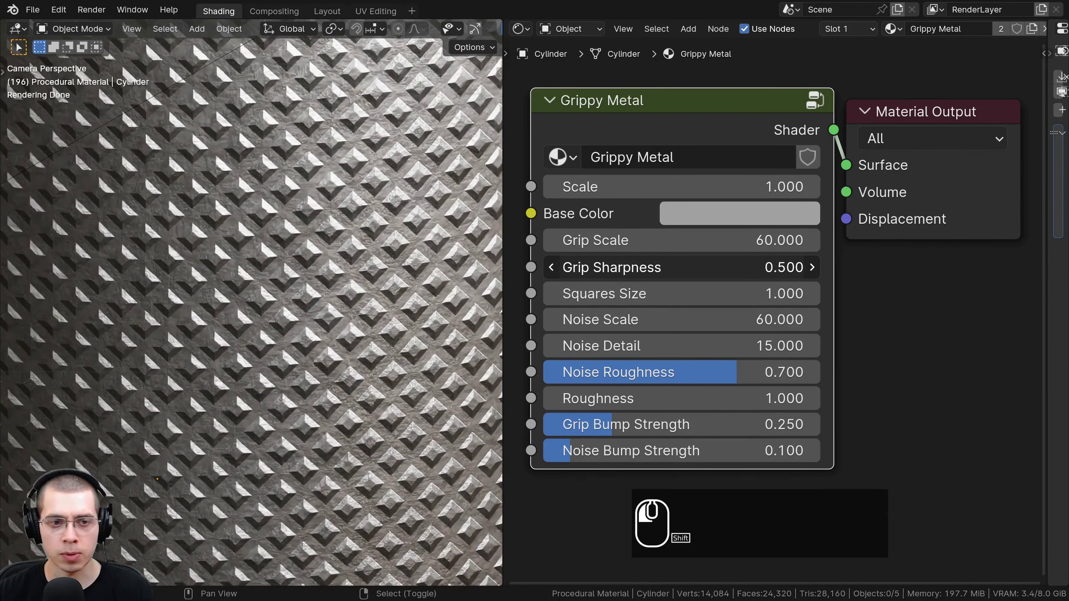
shift+drag(736, 267, 736, 267)
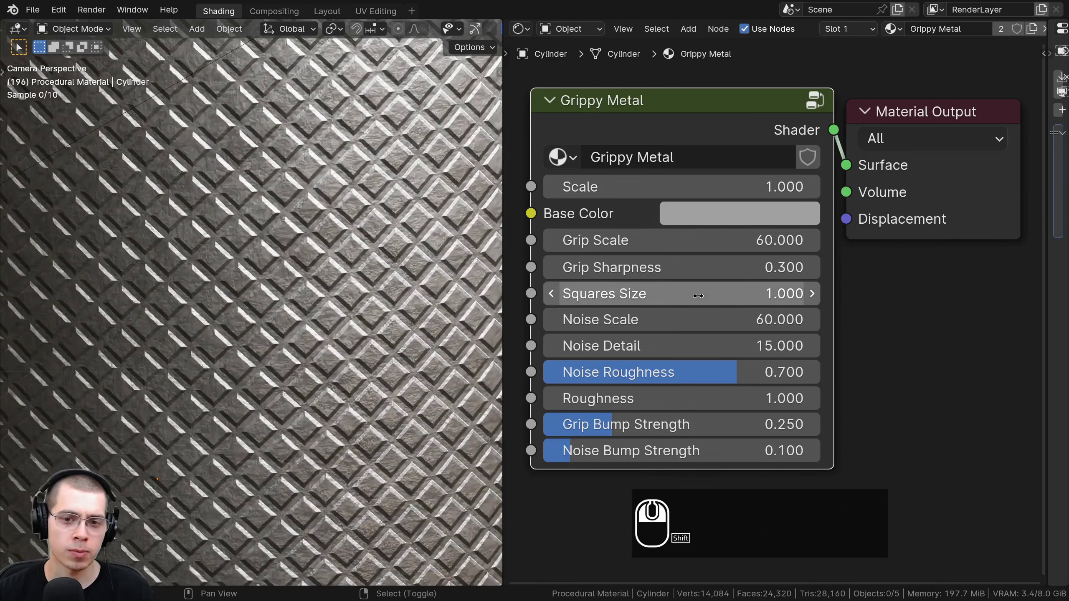
- Try other Noise Scale, Noise Detail and Noise Roughness values on the Grippy Metal node
shift+drag(661, 319, 589, 347)
right_click(649, 347)
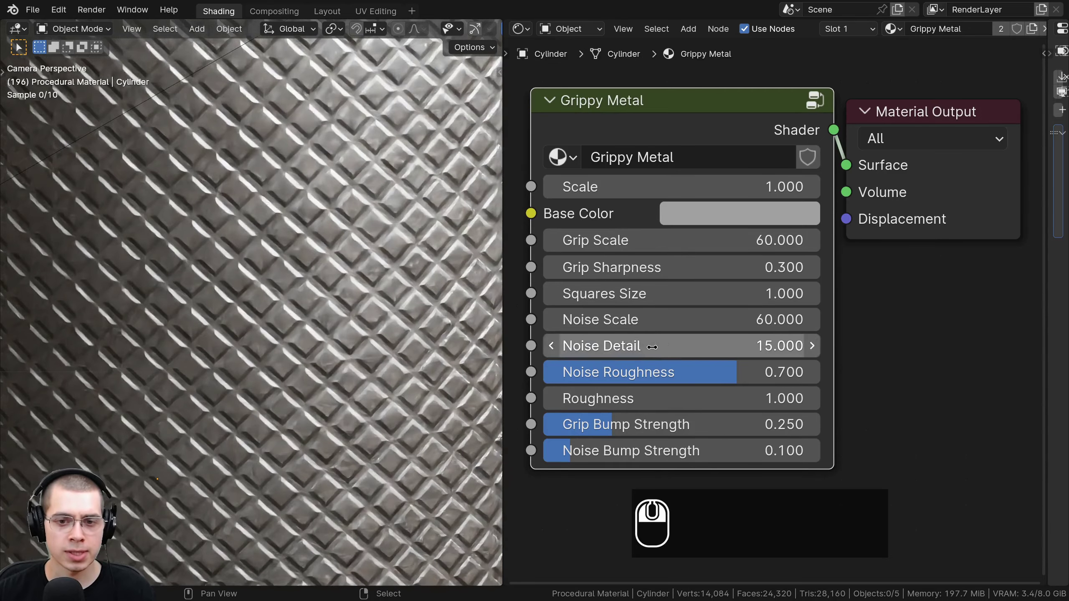
drag(652, 372, 734, 372)
right_click(651, 372)
- Try a lower Roughness of 0.68 and other Grip and Noise Bump Strength values on the Grippy Metal node
scroll(369, 342, down, 8)
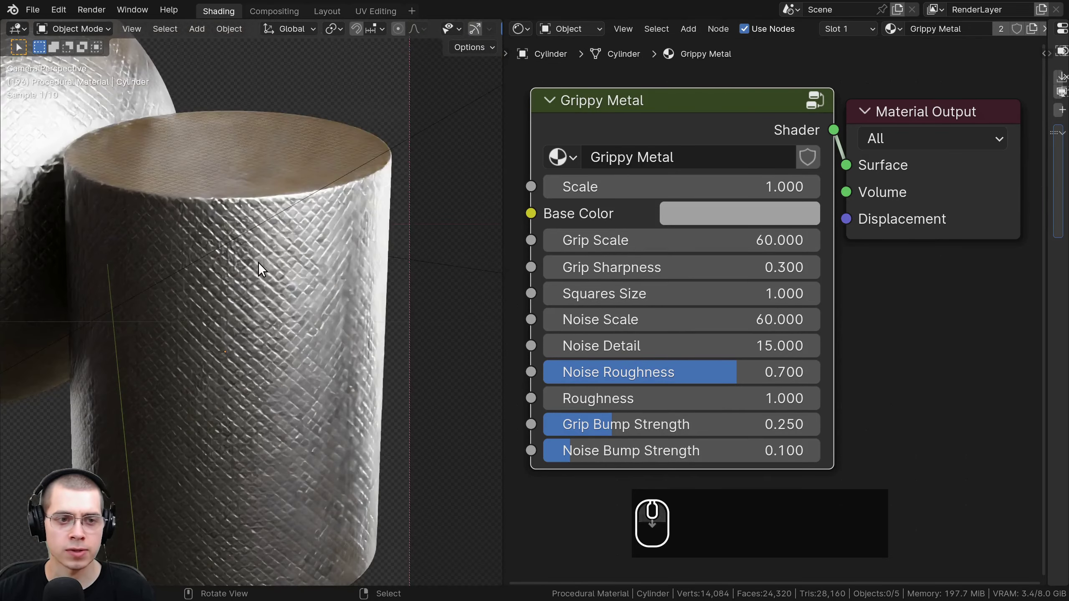
shift+middle_drag(286, 271, 379, 289)
scroll(379, 289, down, 2)
drag(674, 399, 673, 398)
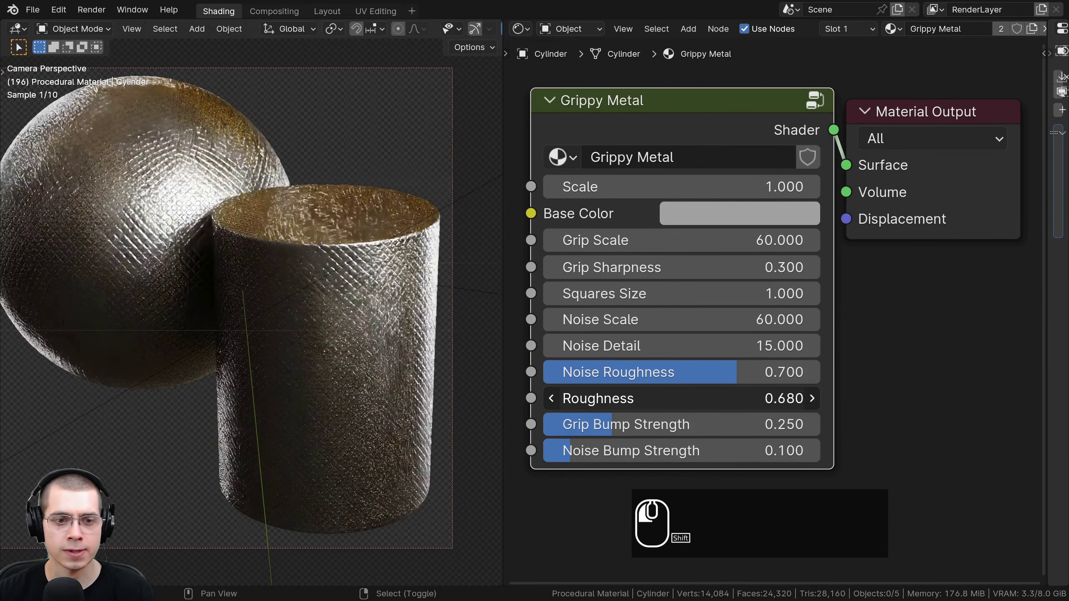
shift+drag(673, 398, 674, 399)
drag(576, 424, 640, 453)
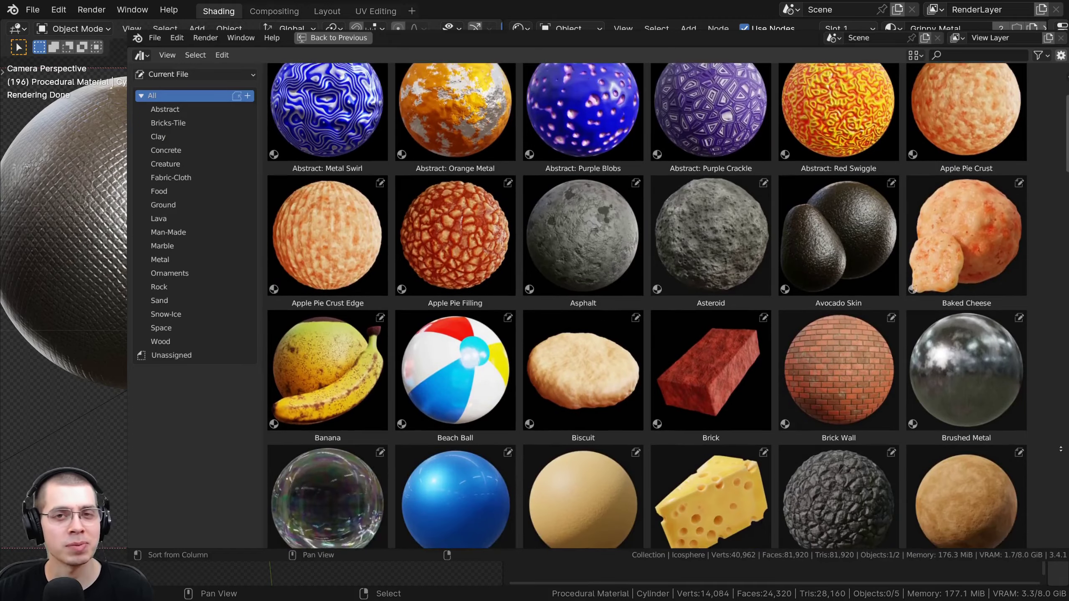
- Look through the material asset library and apply the Cheese material to the cheese in the kitchen scene
scroll(647, 305, down, 5)
scroll(1061, 257, down, 6)
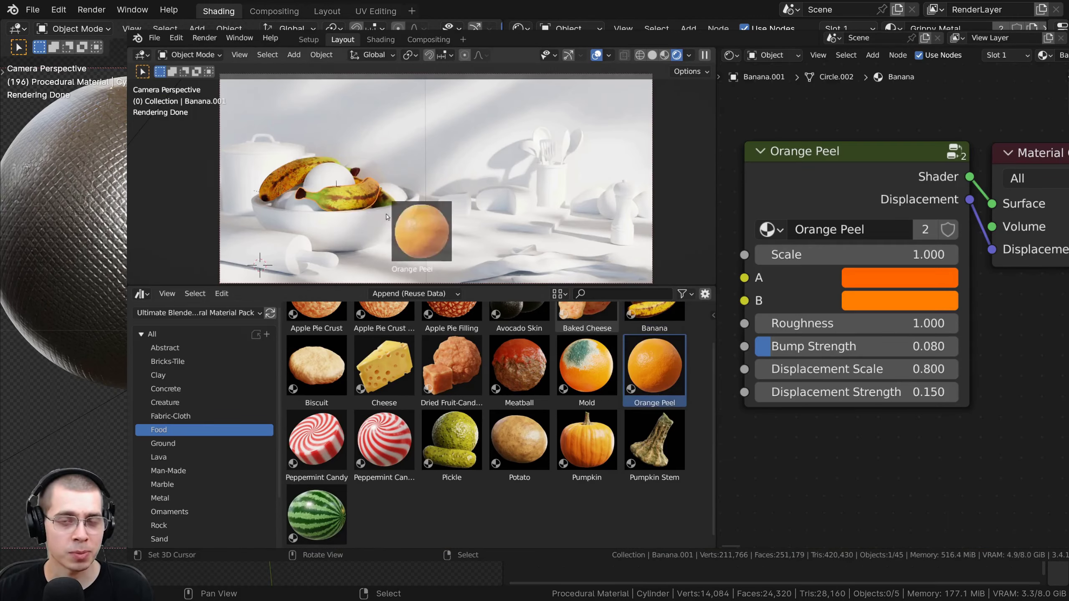
drag(383, 365, 454, 203)
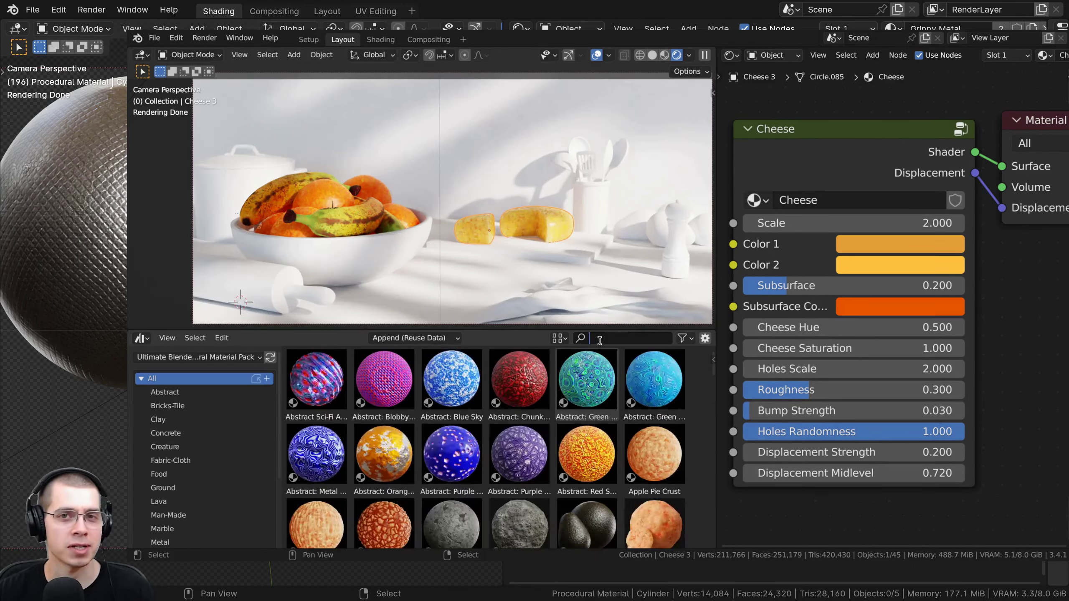
- Search the material assets for "gra" and apply a matching material in the kitchen scene
click(619, 338)
text(gra)
drag(451, 379, 410, 308)
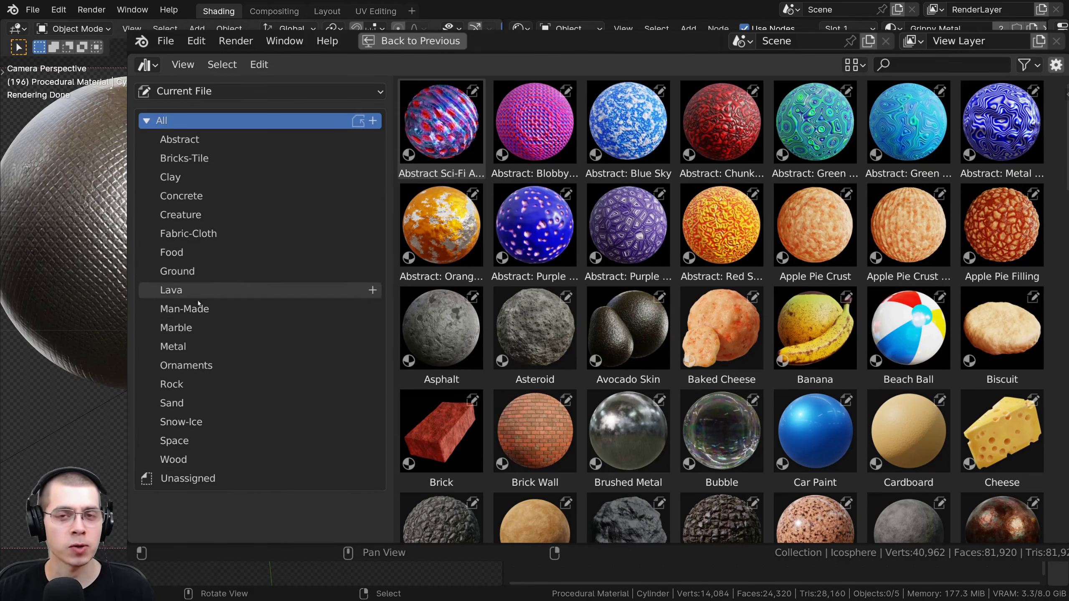
- Browse the Rock, Lava, Space and Ground categories of the material asset library
click(196, 384)
click(186, 295)
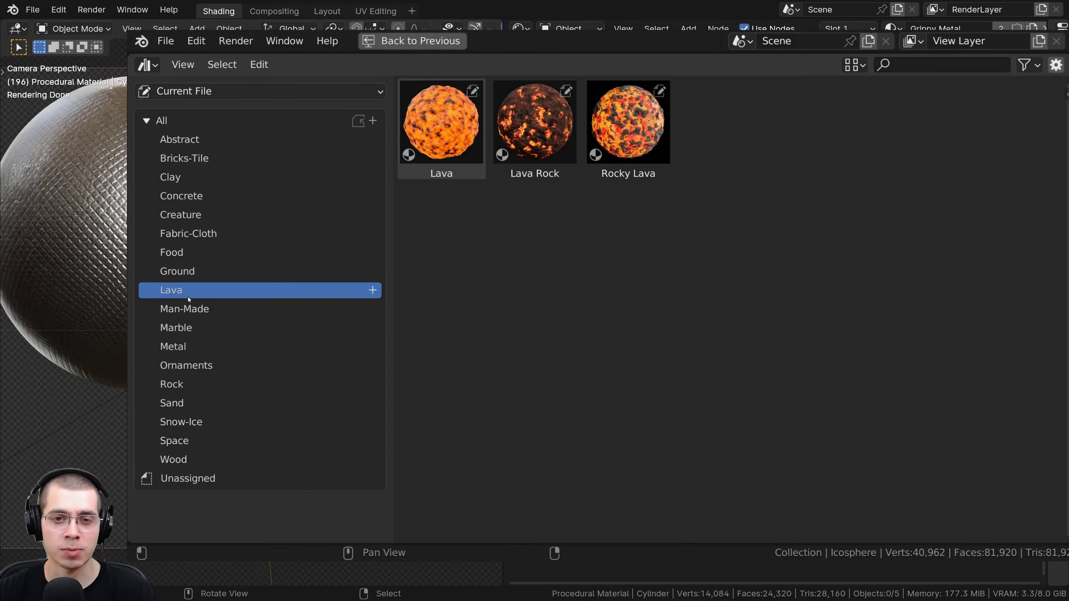
click(190, 443)
click(186, 273)
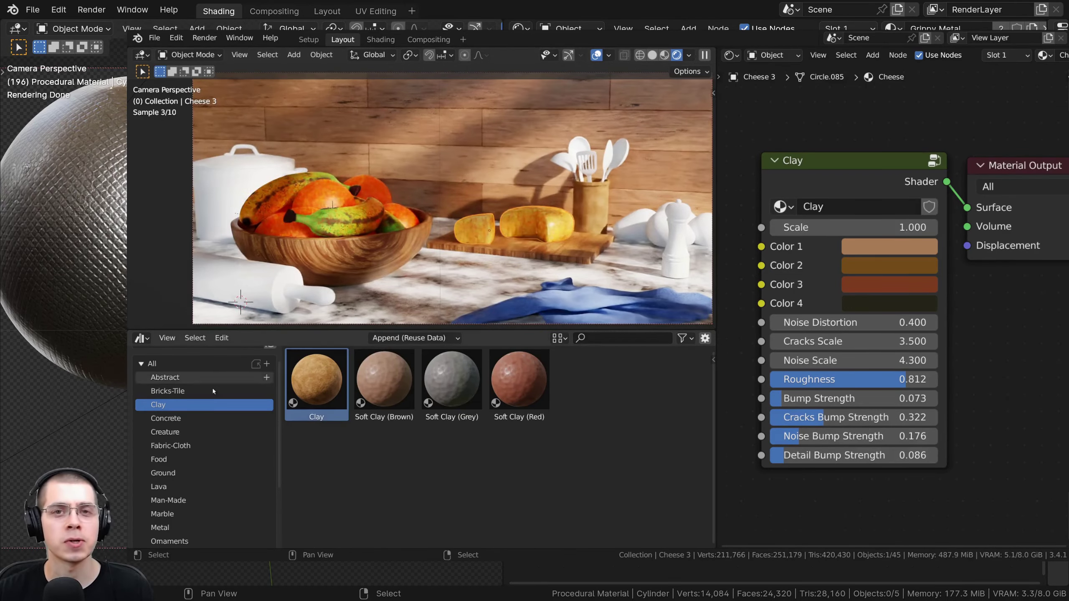
- Apply materials from the Marble and Bricks-Tile categories in the kitchen scene, ending with Tile on the back wall
click(181, 455)
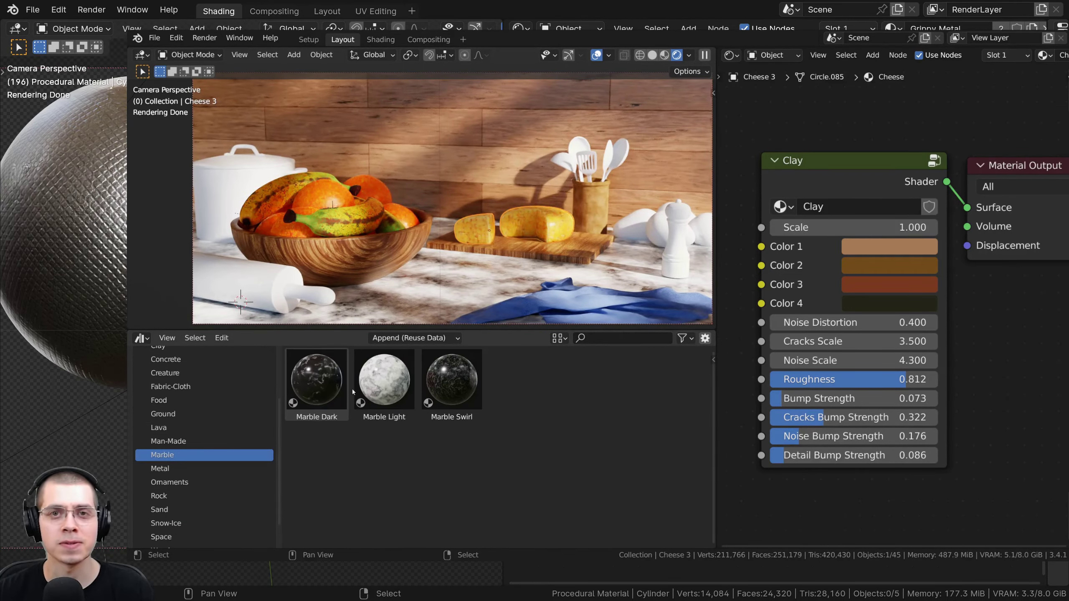
drag(353, 392, 417, 186)
drag(317, 379, 481, 103)
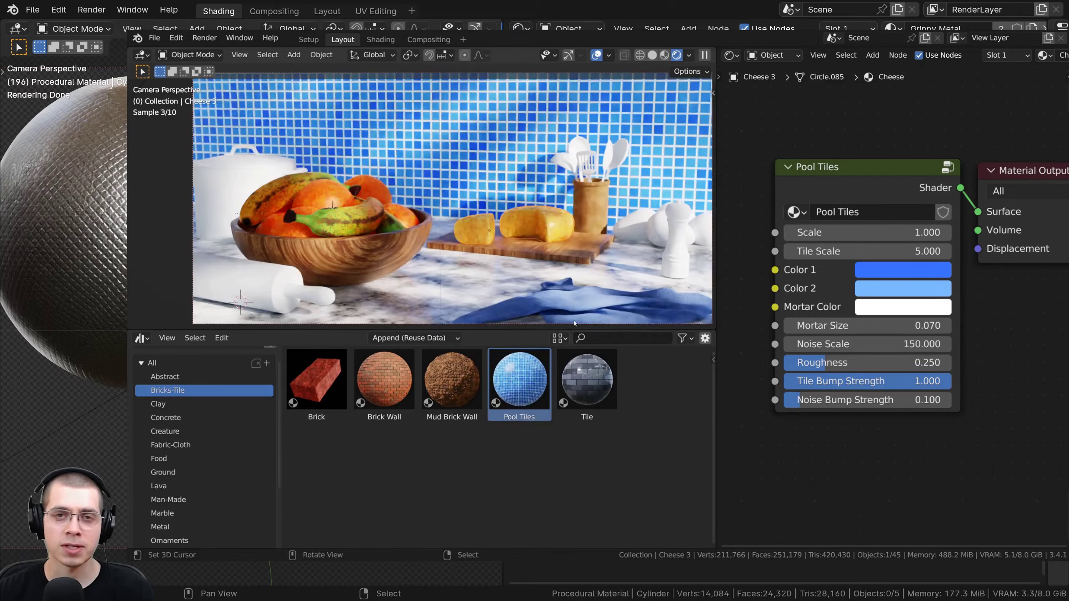
drag(587, 379, 489, 119)
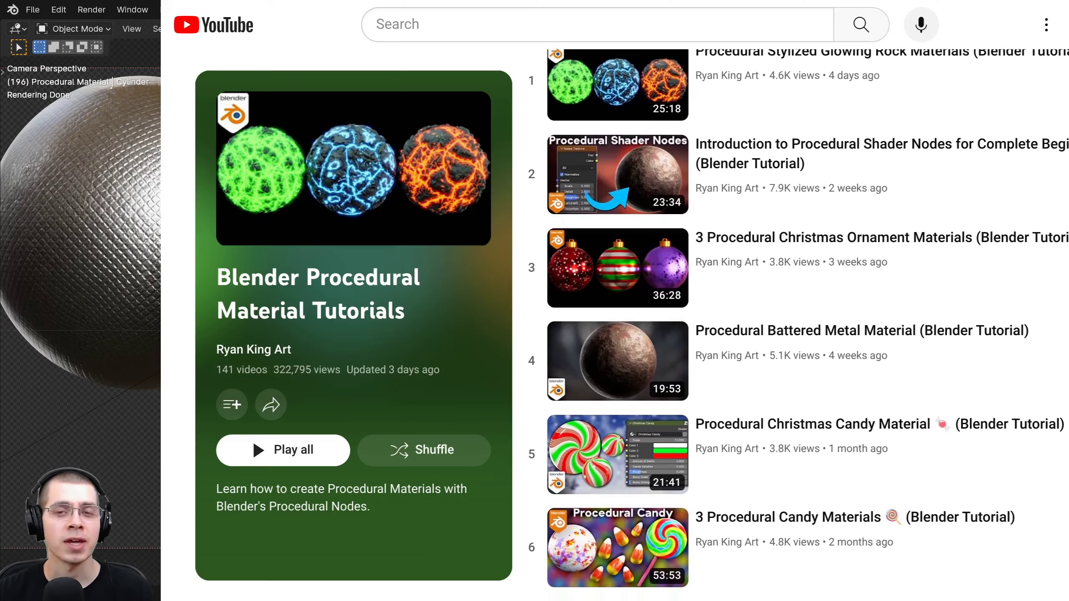
- Switch to YouTube and look through the Blender Procedural Material Tutorials playlist
scroll(798, 324, down, 4)
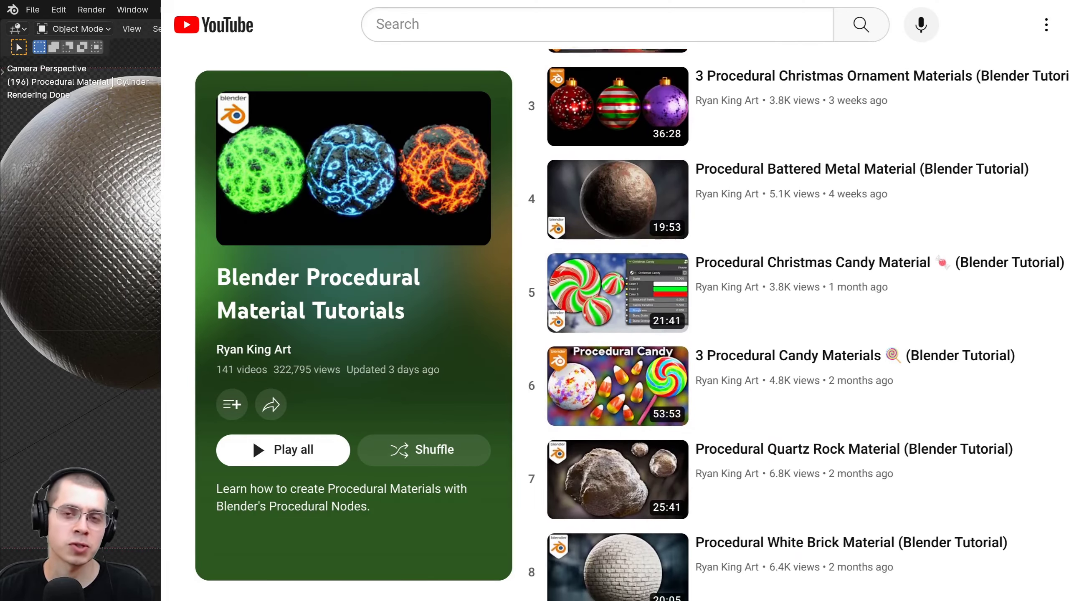
scroll(798, 324, down, 4)
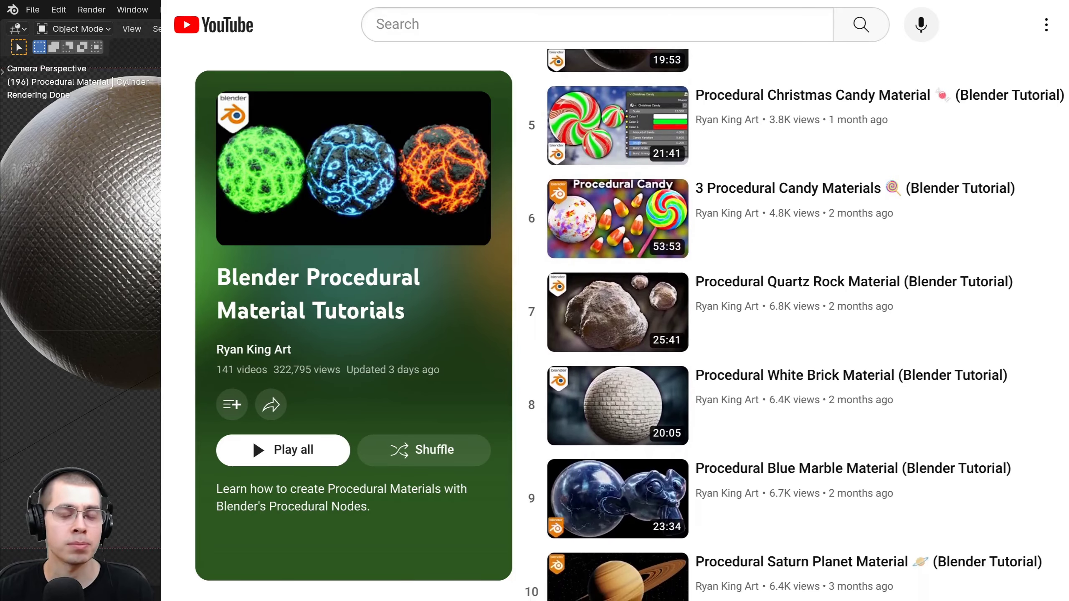
scroll(798, 324, down, 4)
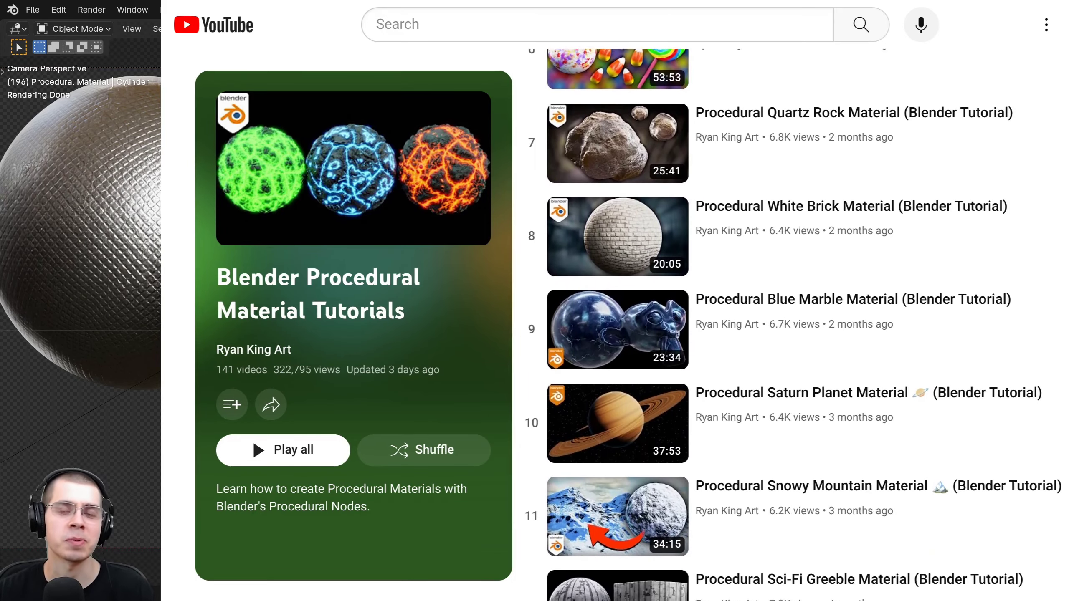
scroll(798, 324, down, 4)
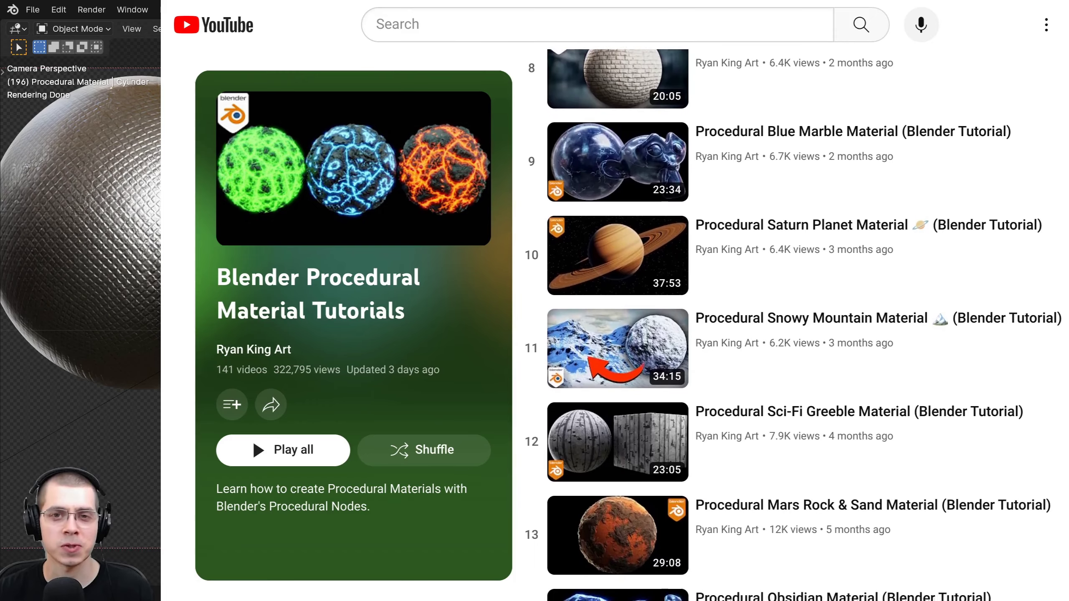
scroll(798, 324, down, 3)
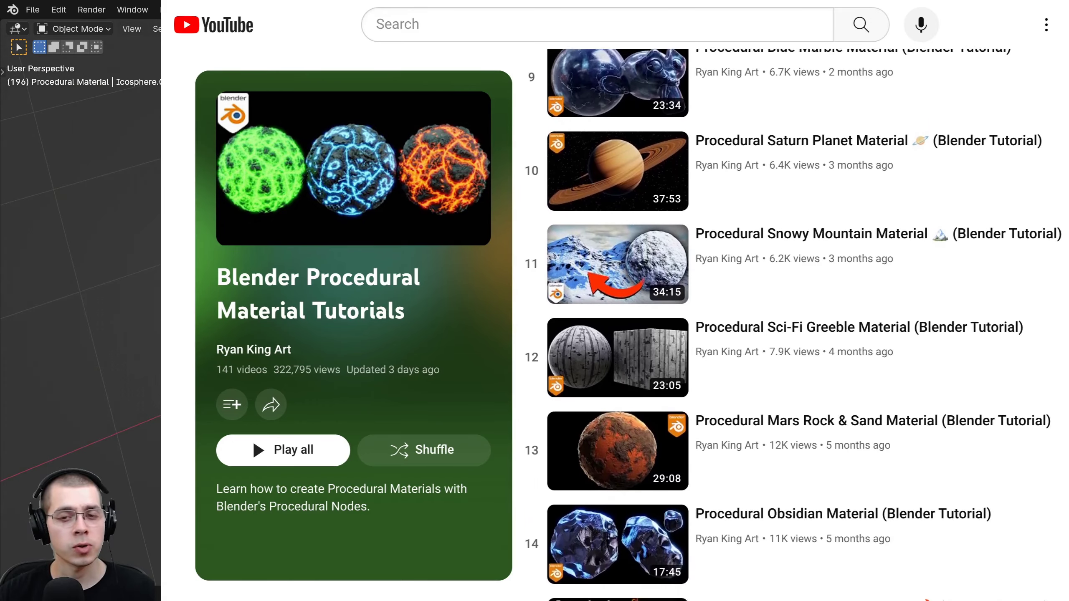
- Switch to Blender, reset the 3D cursor to the world origin and add an ico sphere there
key(shift+c)
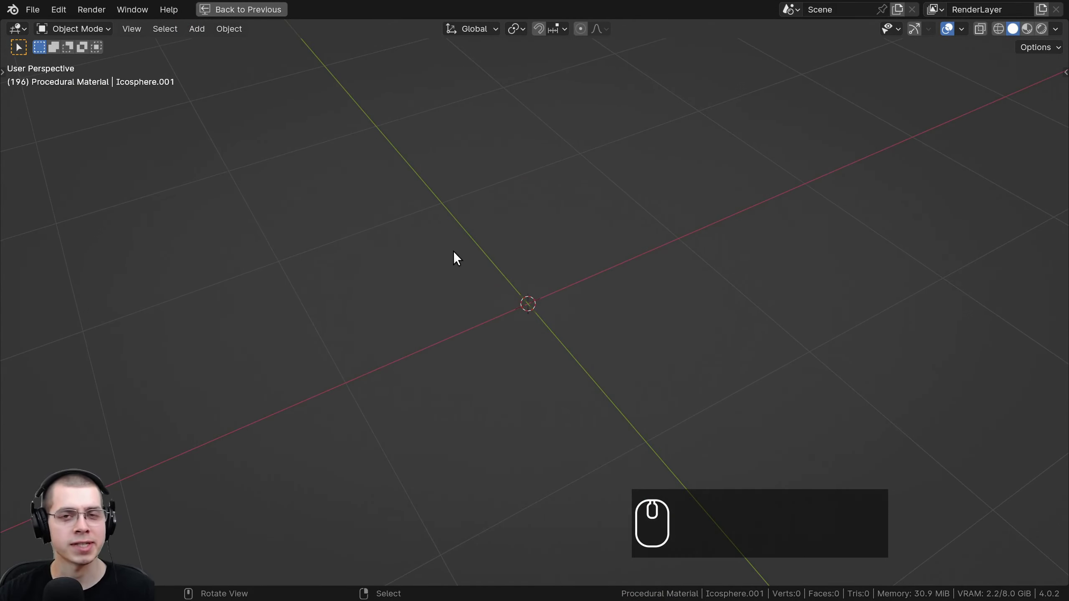
shift+middle_drag(452, 251, 443, 274)
key(shift+a)
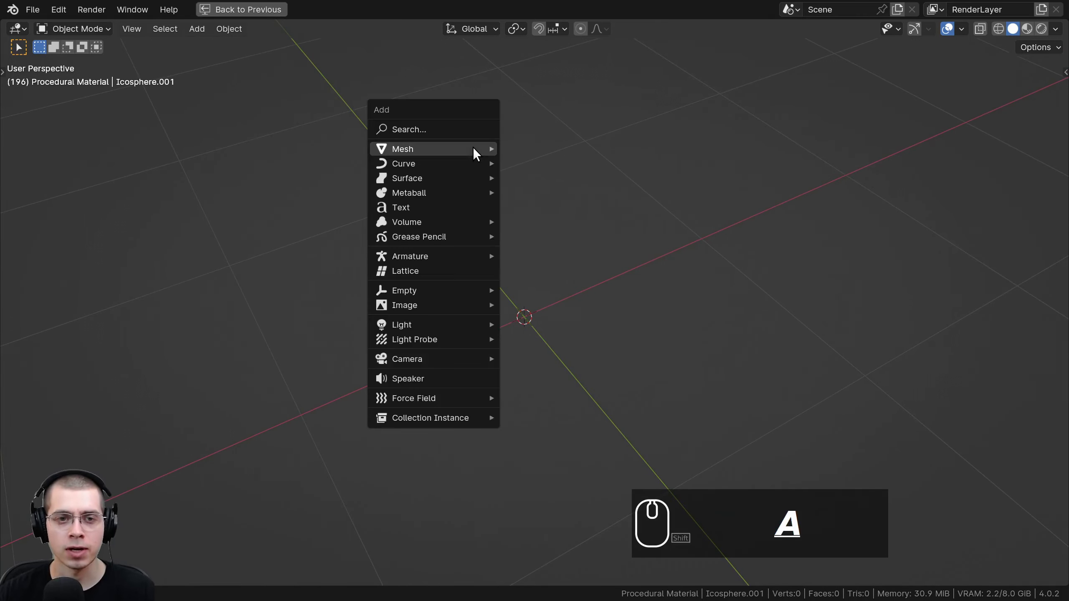
mouse_move(447, 148)
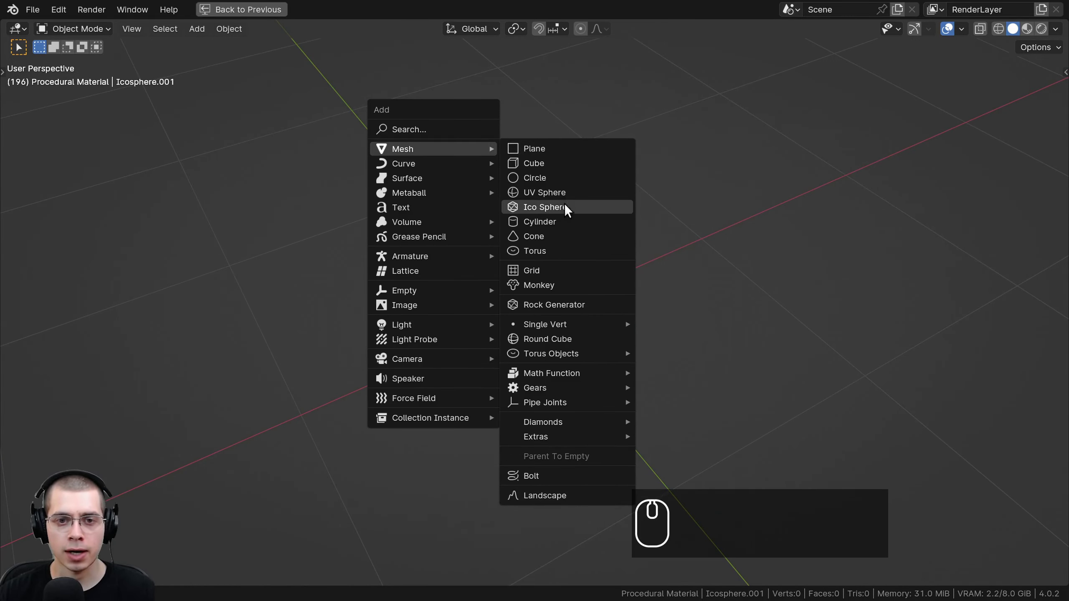
click(543, 206)
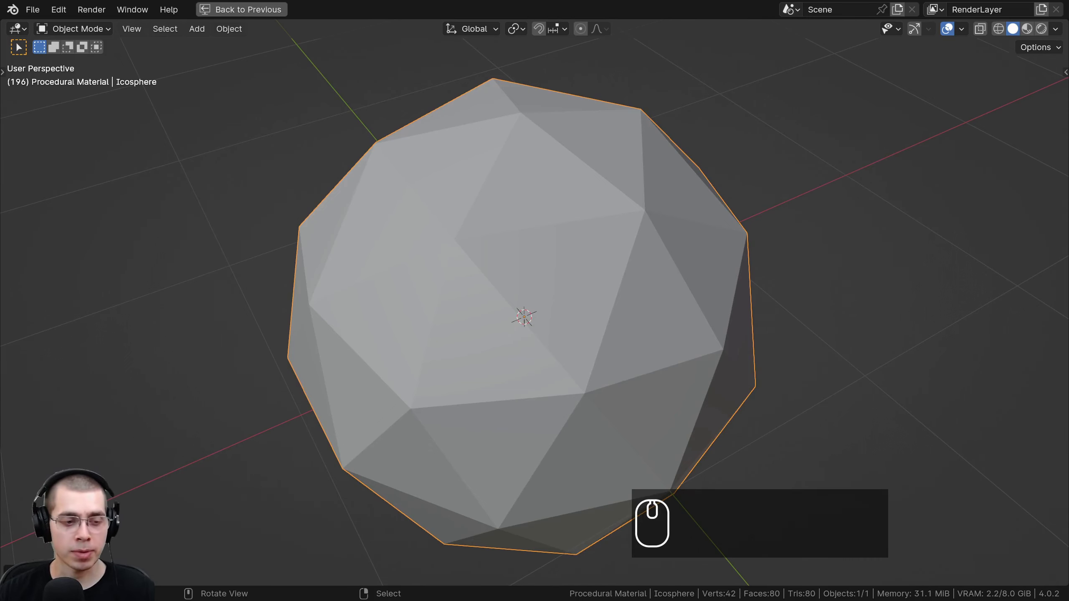
- Set the ico sphere's subdivisions to 6 and shade it smooth
click(25, 574)
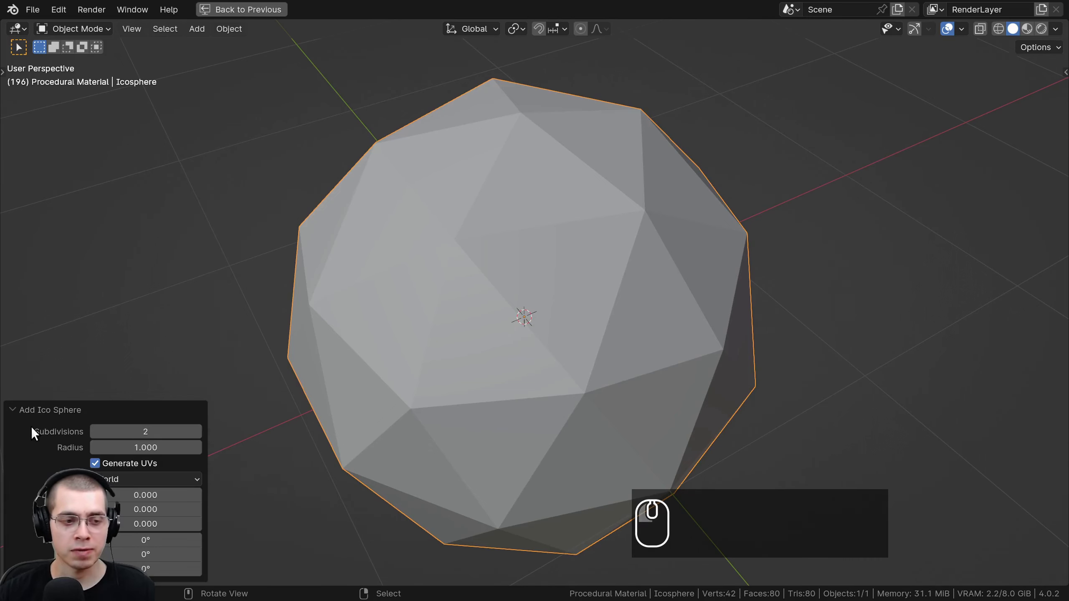
click(196, 432)
click(197, 432)
click(196, 431)
click(196, 432)
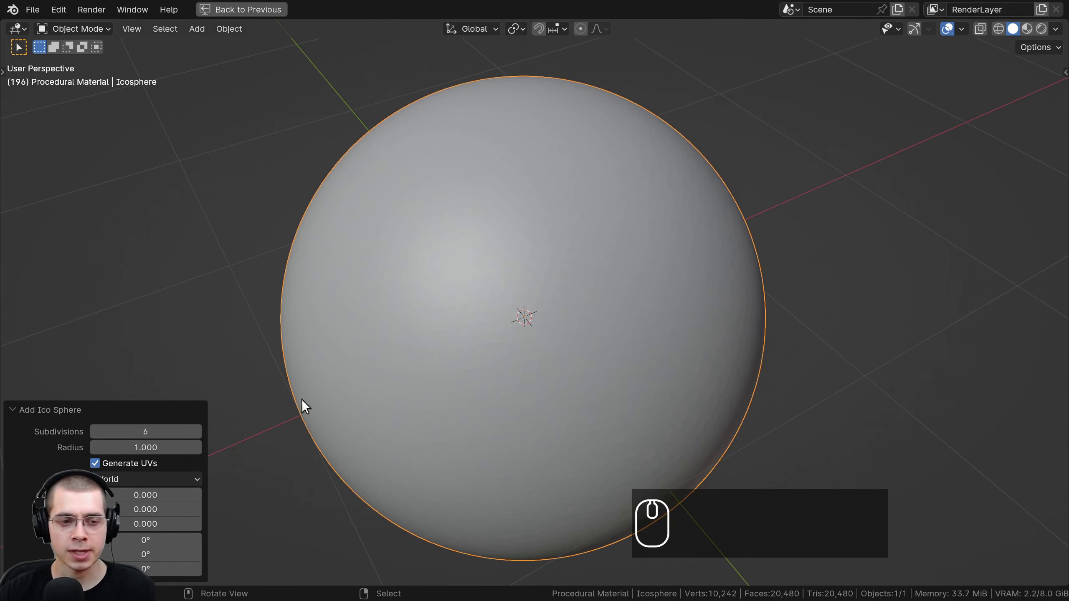
key(w)
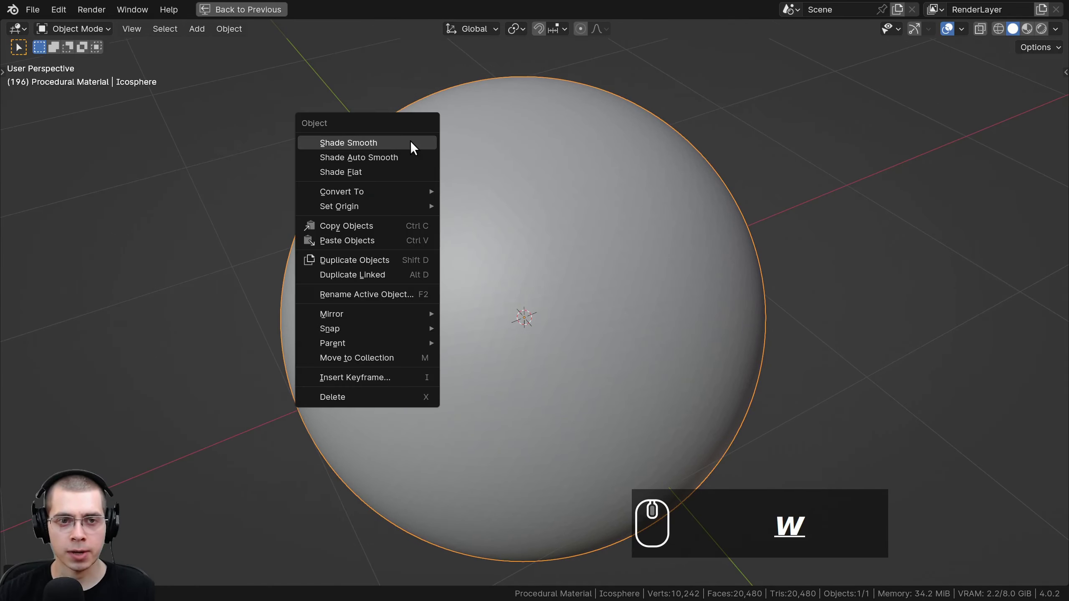
click(411, 142)
- Add a cylinder mesh at the world origin
scroll(463, 211, down, 3)
key(shift+a)
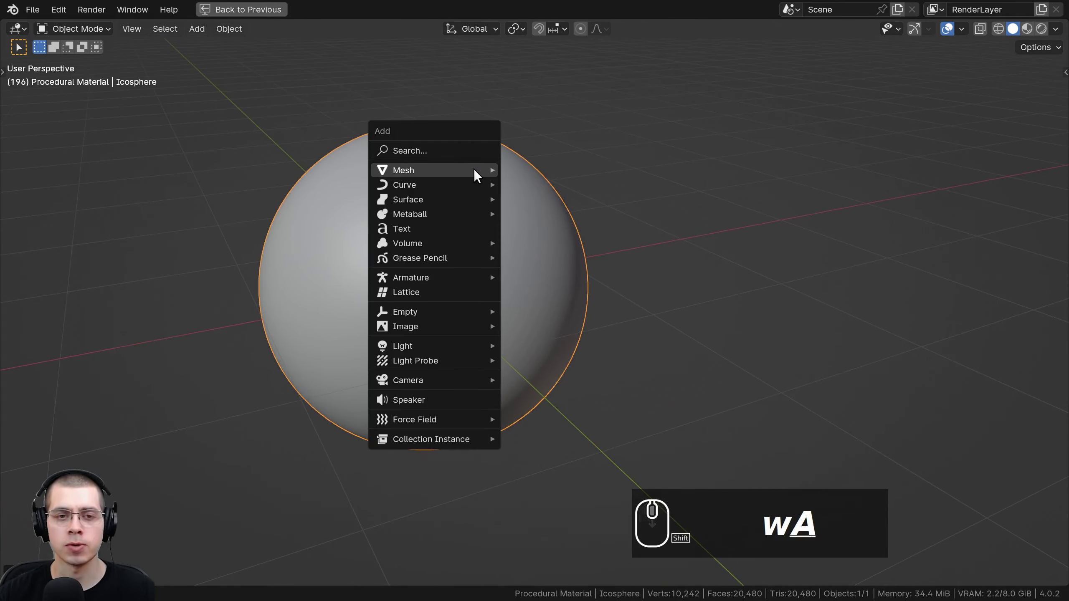
mouse_move(471, 169)
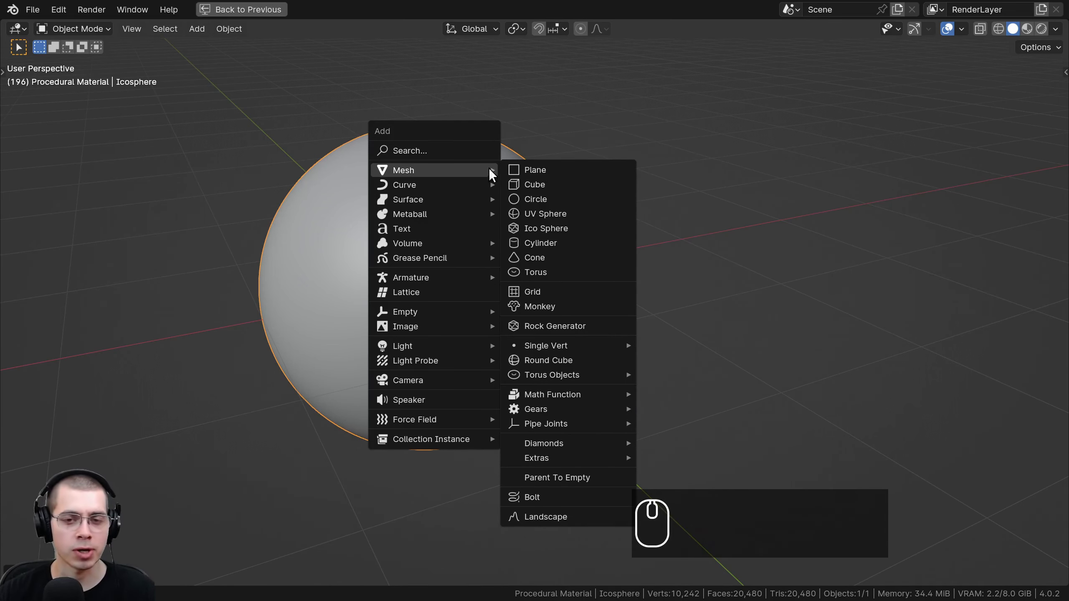
click(550, 243)
middle_drag(641, 262, 702, 280)
- Stretch the cylinder's mesh along Z by a factor of about 1.3 in Edit Mode
key(Tab)
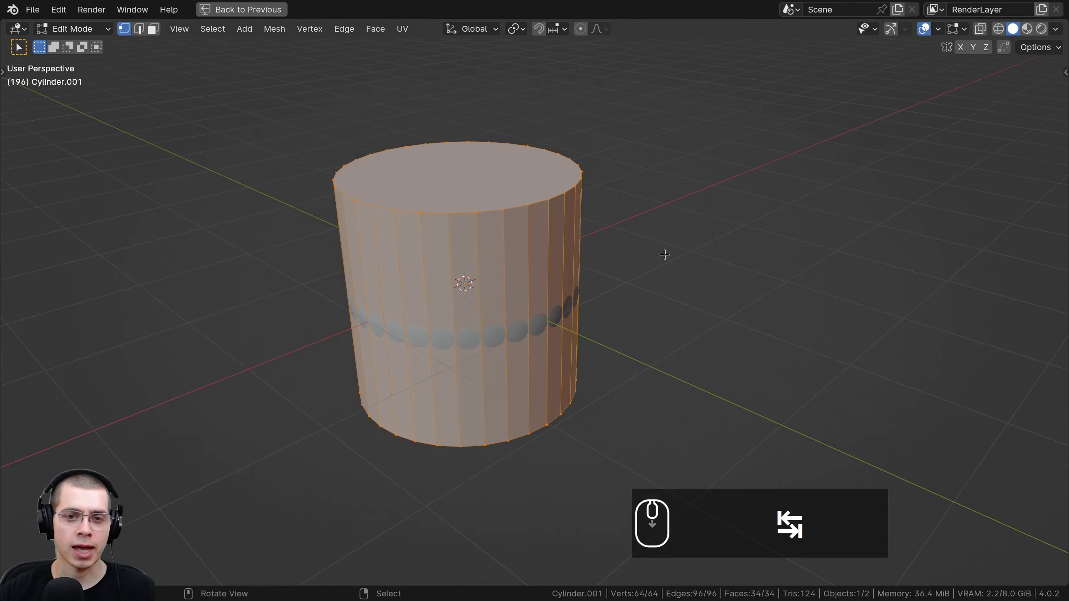
key(s)
key(z)
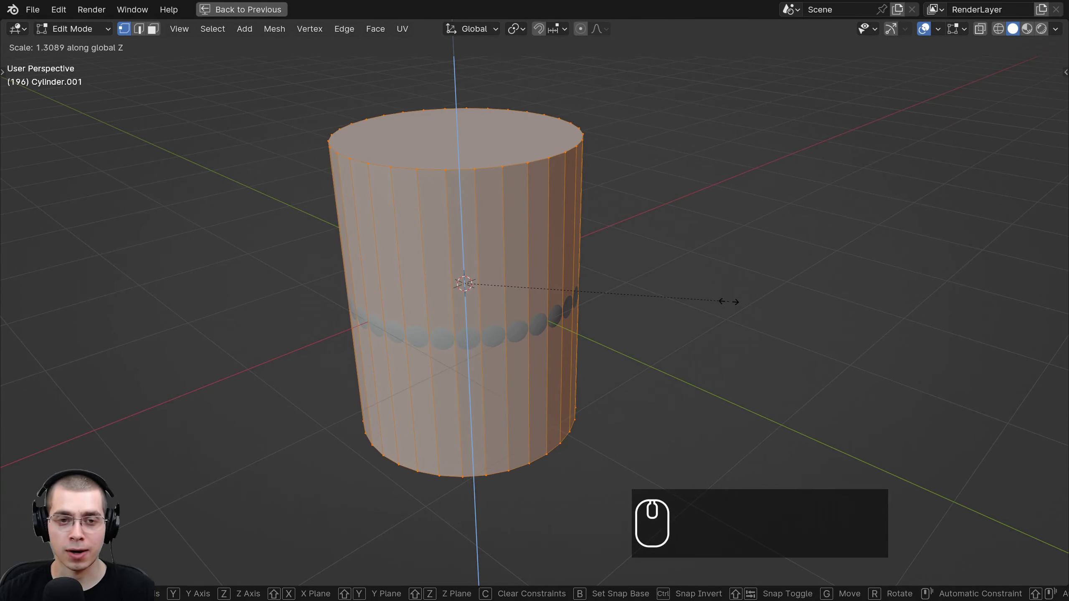
click(728, 301)
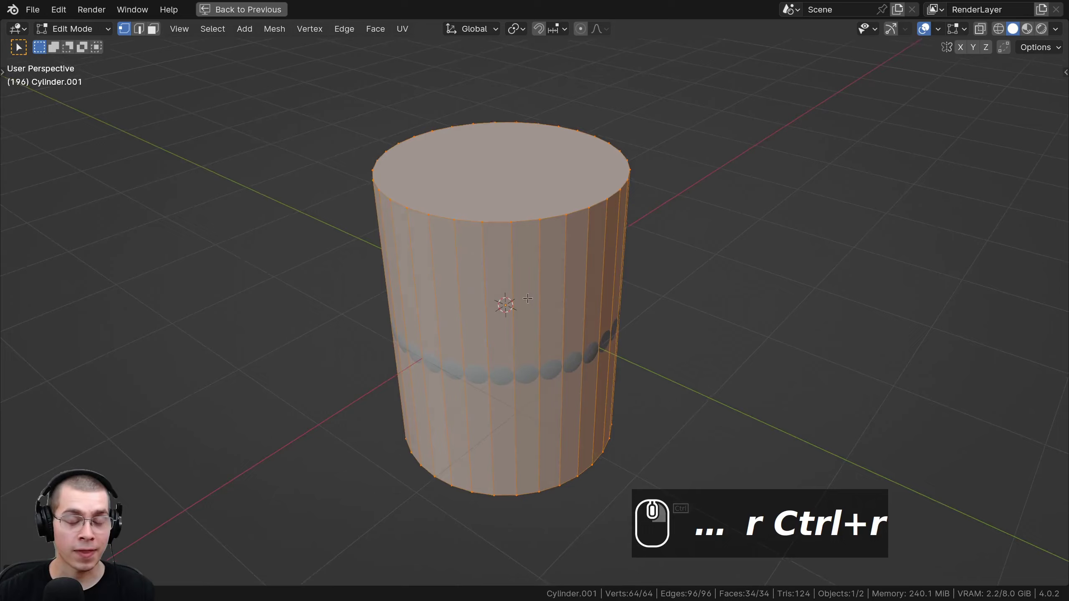
- Add two horizontal loop cuts to the cylinder, one close to the upper rim and one close to the lower rim
shift+middle_drag(528, 301, 528, 289)
key(ctrl+r)
drag(546, 372, 556, 290)
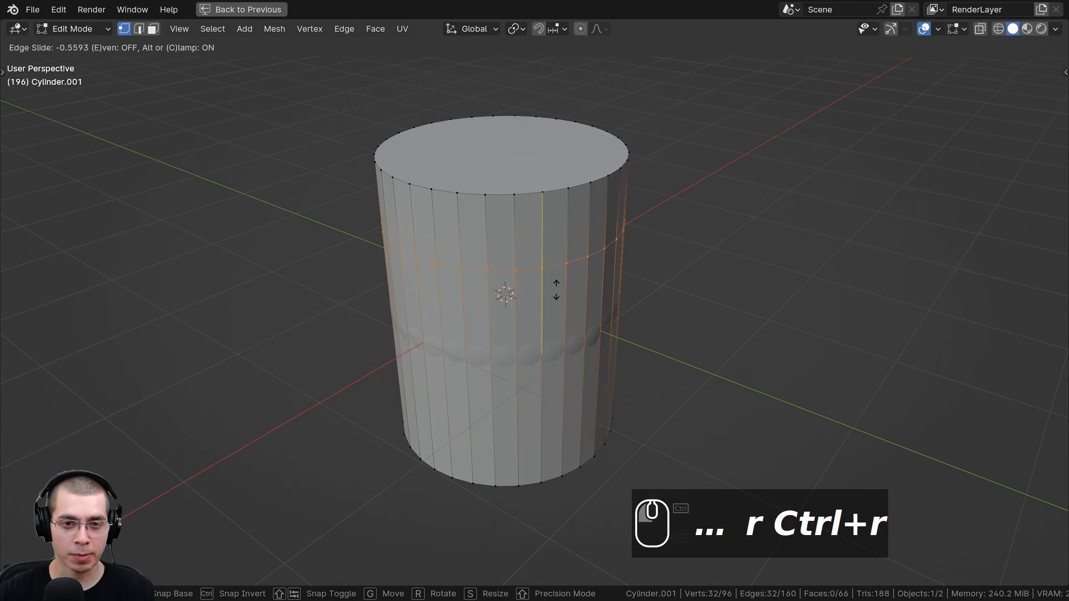
click(555, 230)
key(ctrl+r)
click(548, 245)
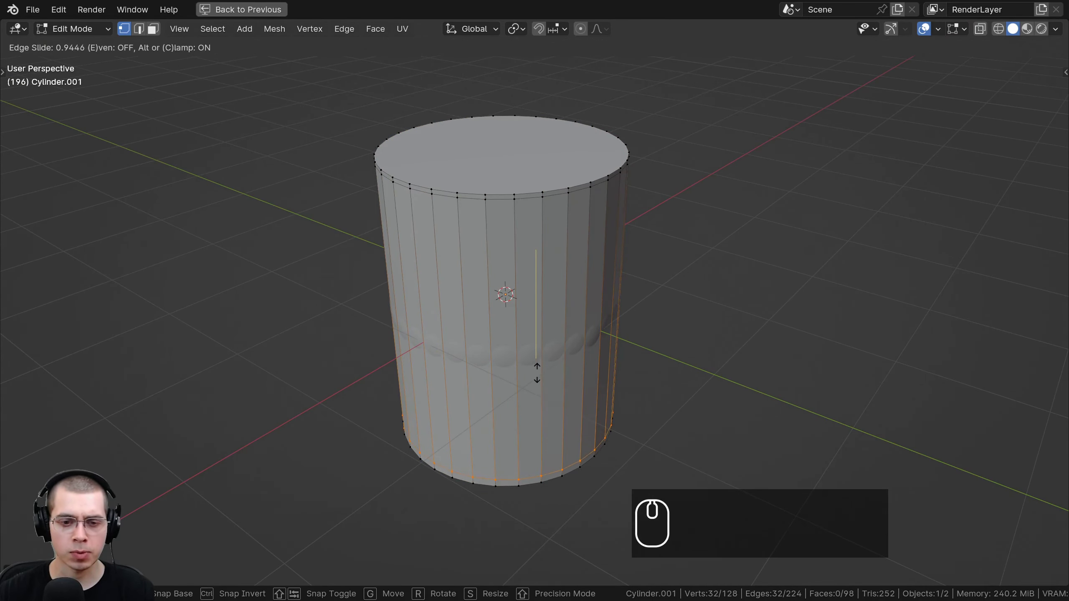
click(536, 374)
- Inset the cylinder's top cap face slightly to form a narrow border along its rim
middle_drag(536, 374, 537, 386)
click(154, 30)
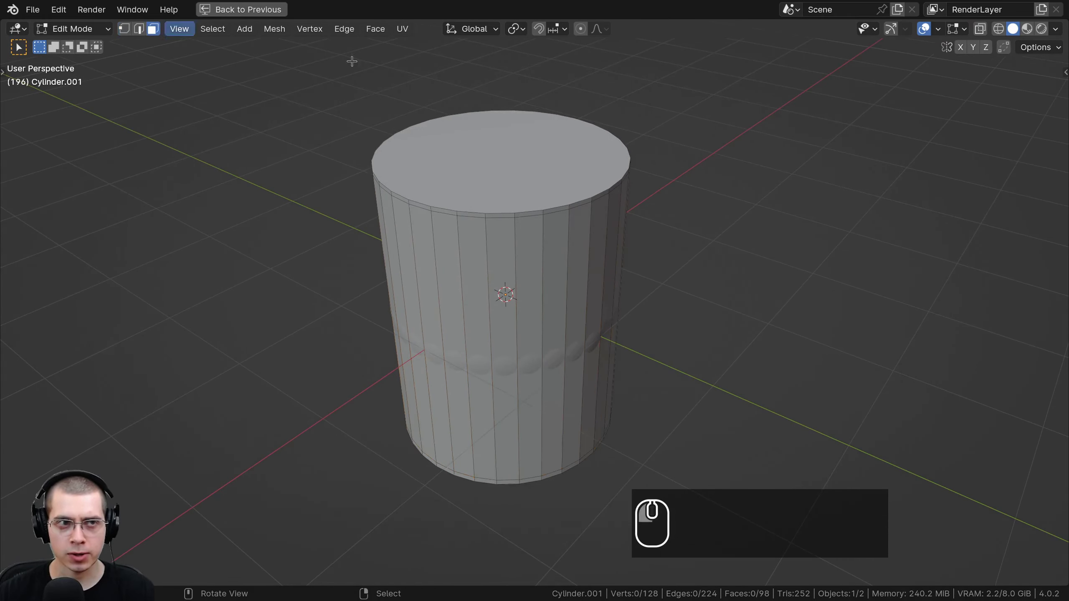
scroll(519, 216, up, 2)
shift+middle_drag(524, 173, 727, 294)
click(522, 216)
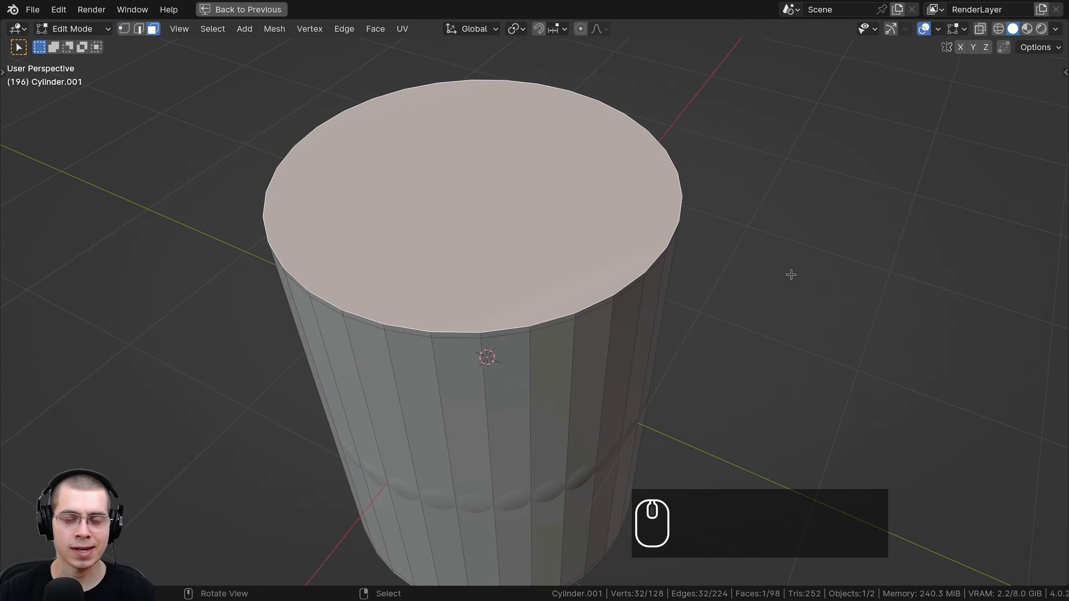
key(i)
click(813, 181)
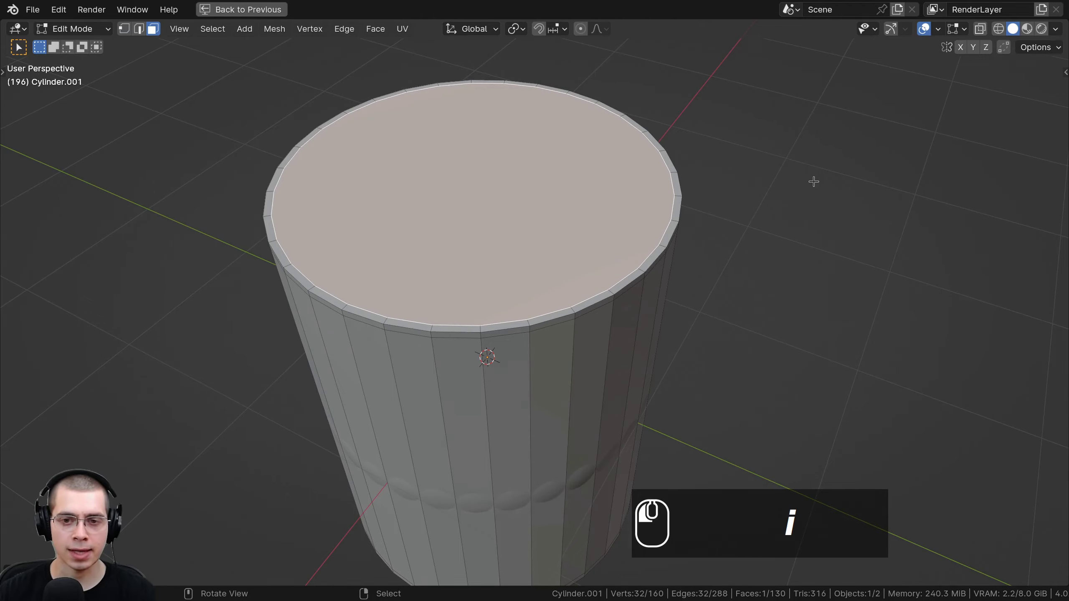
- Inset the cylinder's bottom cap face slightly and return to Object Mode
scroll(732, 236, down, 4)
middle_drag(605, 375, 559, 261)
scroll(545, 395, up, 2)
click(544, 395)
scroll(544, 395, up, 2)
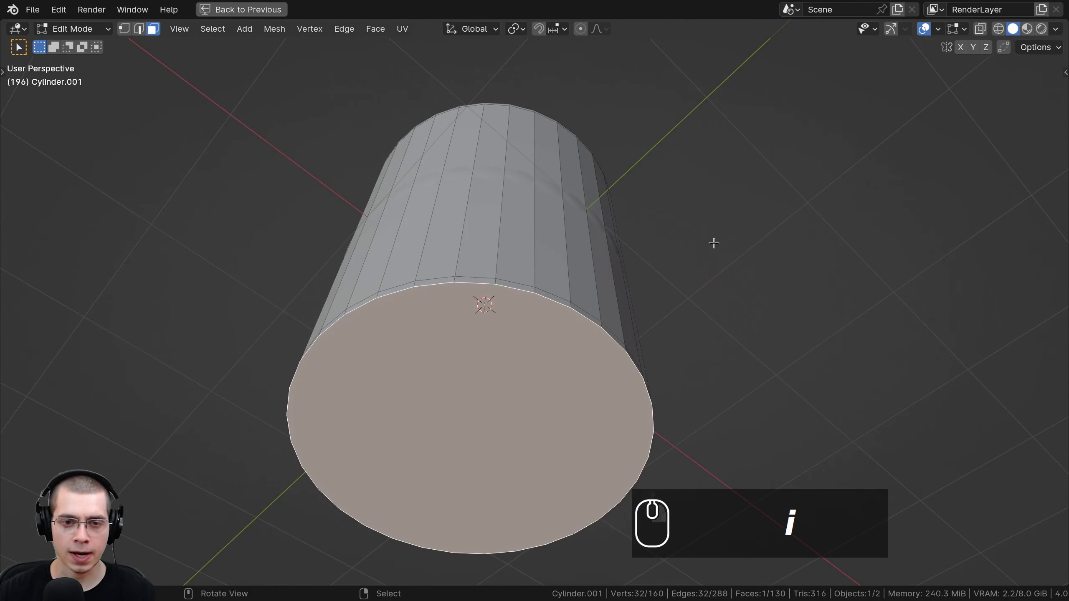
key(i)
click(706, 246)
middle_drag(442, 248, 463, 333)
key(Tab)
- Shade the cylinder smooth
scroll(471, 273, down, 2)
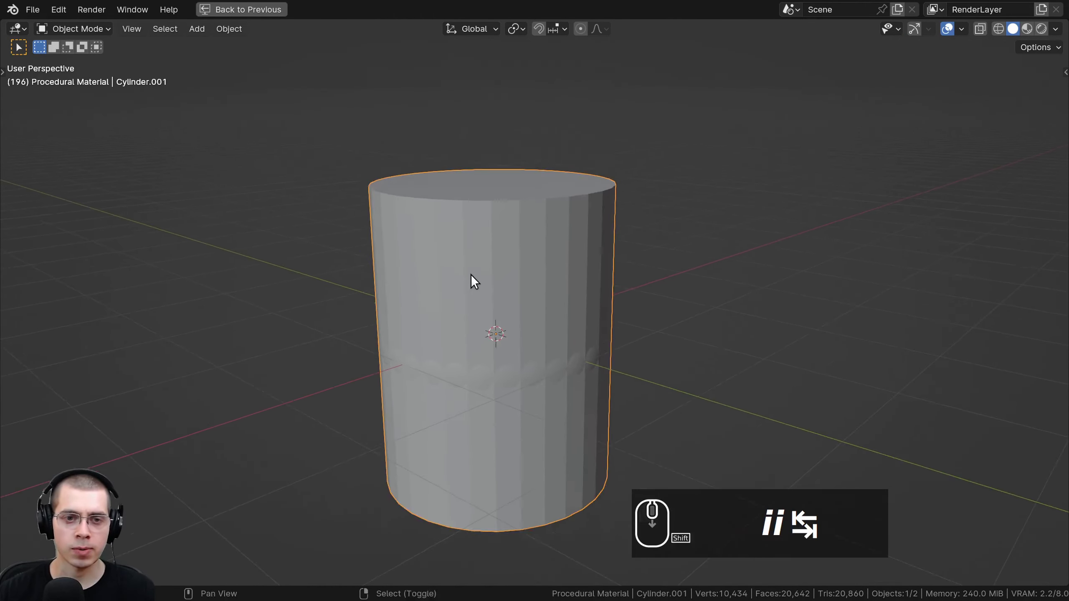
mouse_move(471, 274)
middle_down()
mouse_move(476, 342)
mouse_move(482, 273)
middle_up()
scroll(482, 273, up, 3)
key(w)
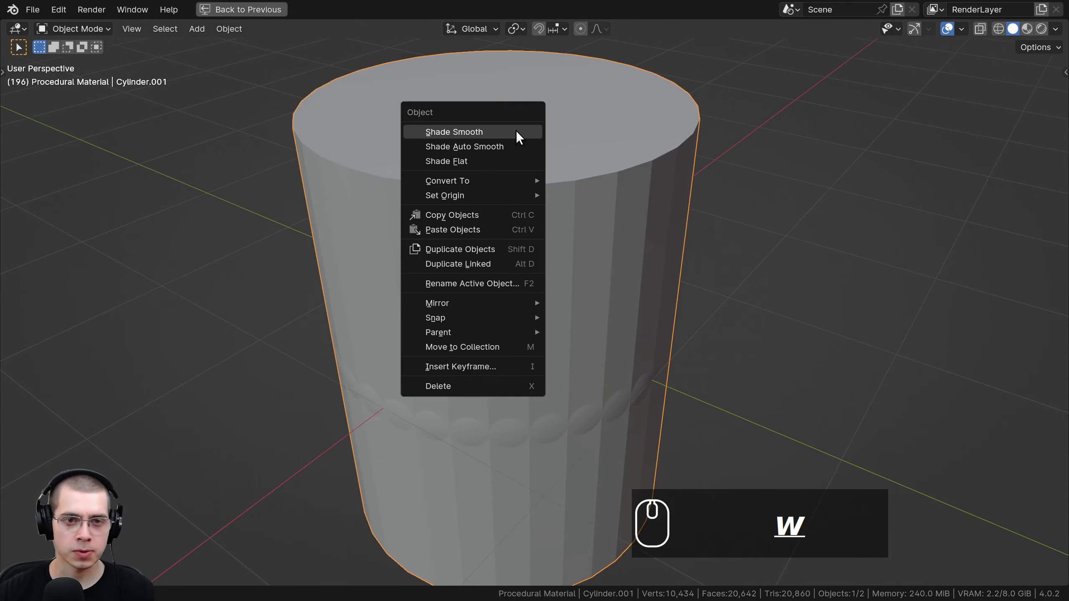
click(477, 133)
middle_drag(491, 225, 477, 248)
scroll(463, 202, up, 2)
key(w)
click(481, 215)
- Give the cylinder a Subdivision Surface modifier at level 1
scroll(665, 131, up, 2)
scroll(665, 145, down, 1)
shift+middle_drag(666, 158, 666, 170)
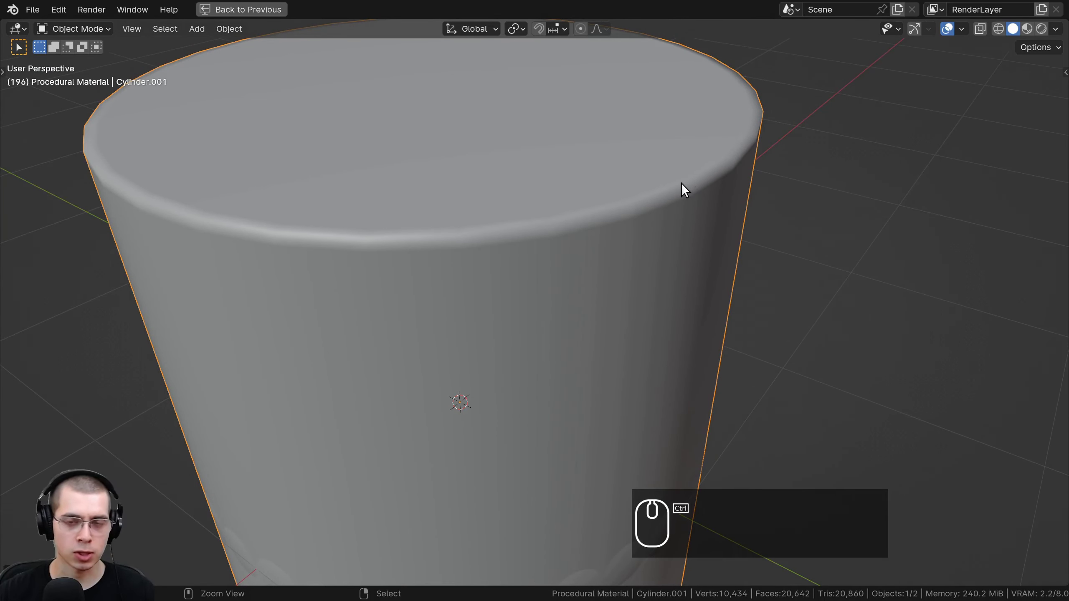
key(ctrl+1)
scroll(568, 198, down, 5)
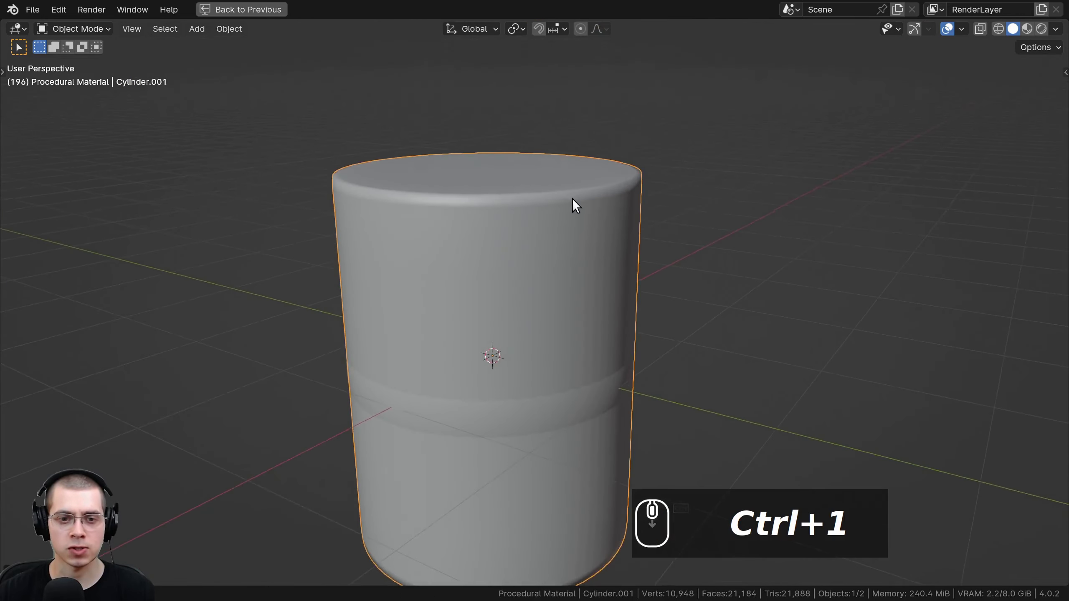
scroll(608, 303, up, 4)
- Add another supporting edge loop around the cylinder's side, slid close to the upper rim
key(Tab)
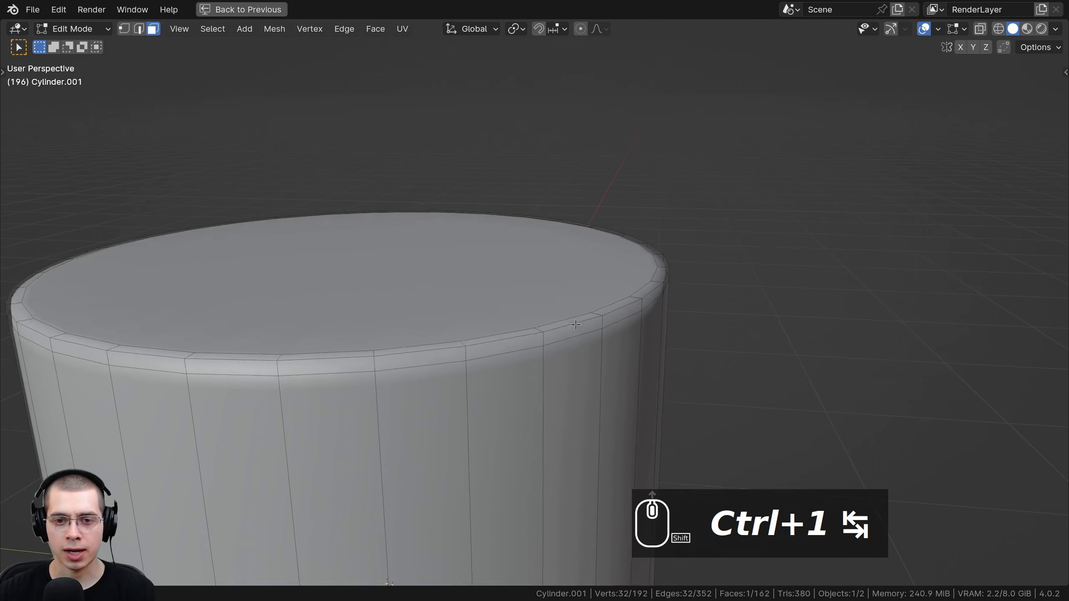
shift+scroll(519, 285, down, 2)
scroll(785, 281, up, 4)
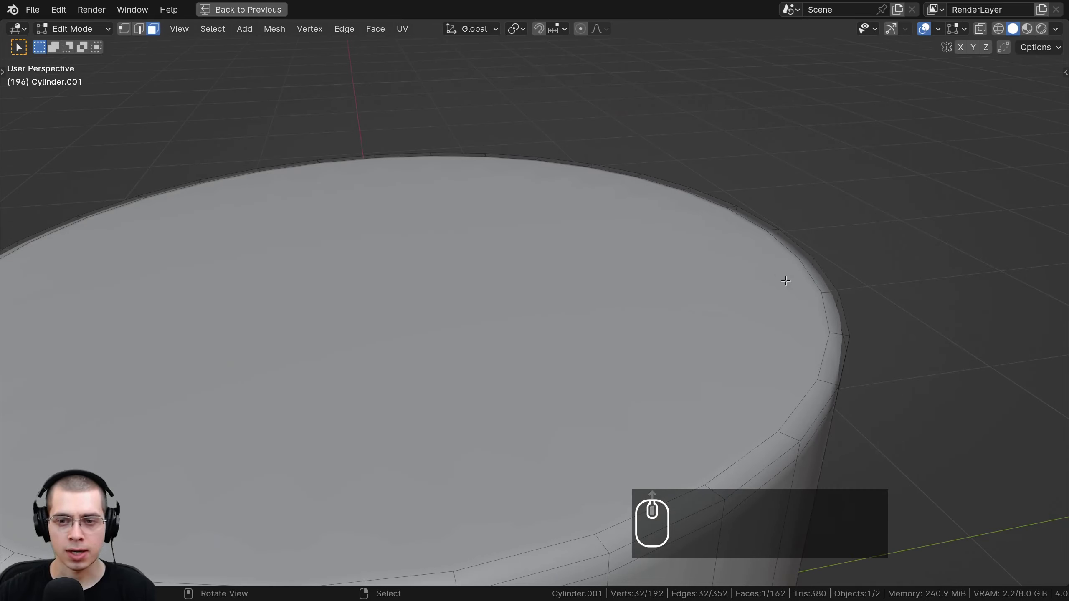
scroll(841, 286, down, 4)
middle_drag(559, 476, 551, 433)
shift+middle_drag(551, 476, 532, 337)
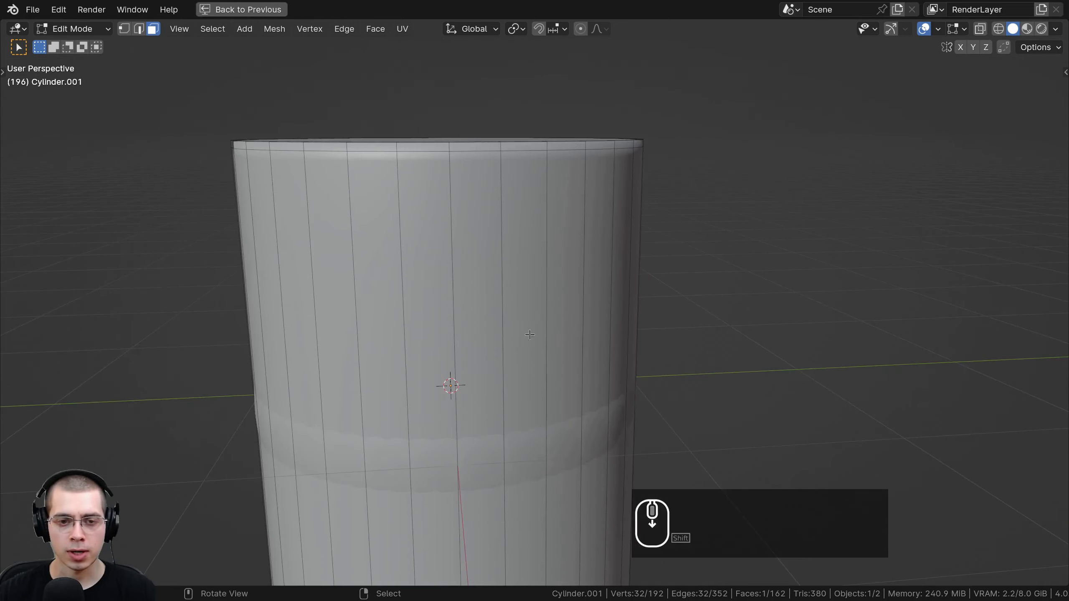
scroll(532, 337, down, 1)
key(ctrl+r)
click(527, 394)
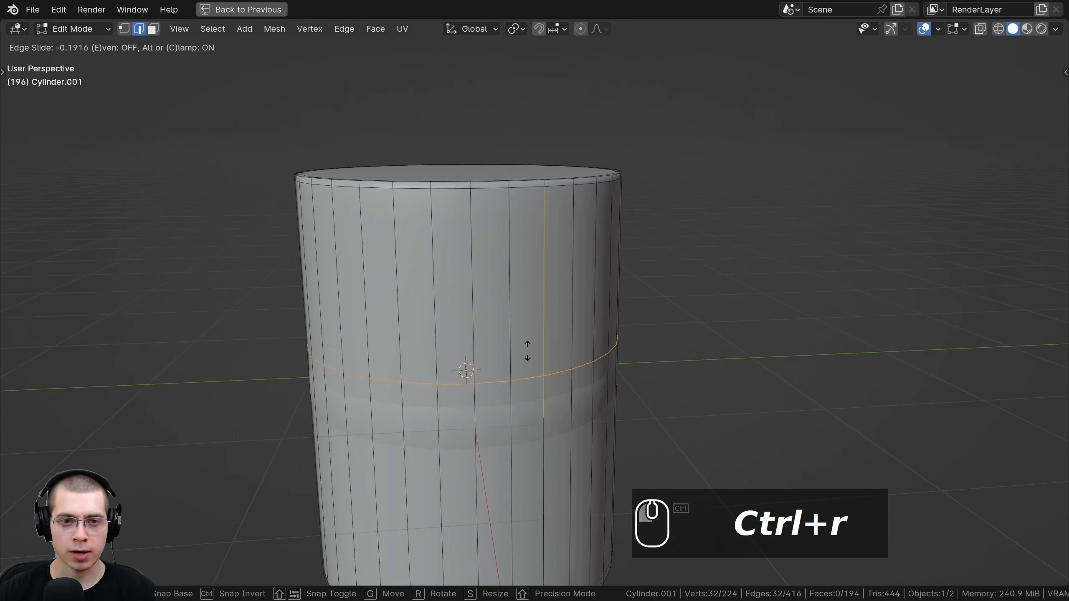
click(535, 186)
- Add a matching supporting edge loop slid close to the cylinder's lower rim
scroll(511, 266, down, 4)
shift+middle_drag(505, 268, 505, 101)
scroll(506, 126, up, 2)
key(ctrl+r)
click(506, 203)
click(513, 367)
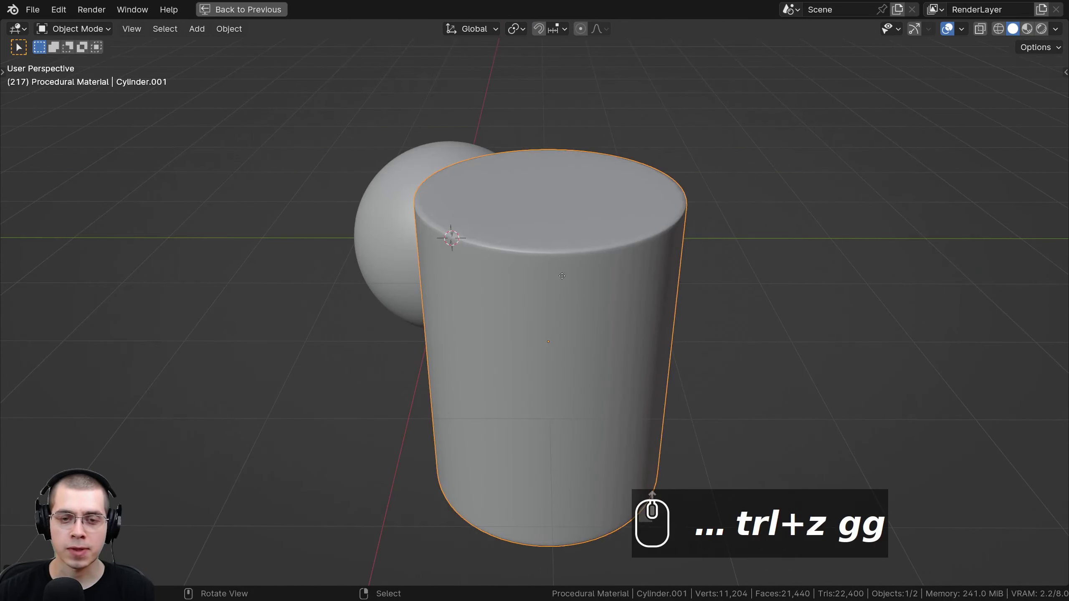
- Move the cylinder beside the ico sphere and scale both objects by 0.3
key(g)
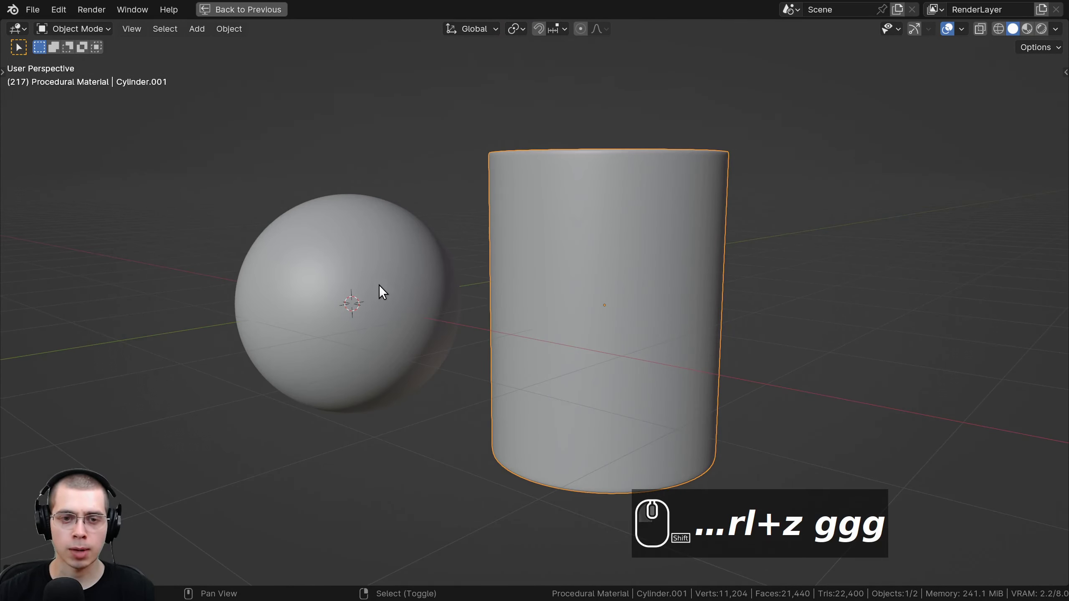
shift+click(422, 279)
middle_drag(542, 276, 571, 262)
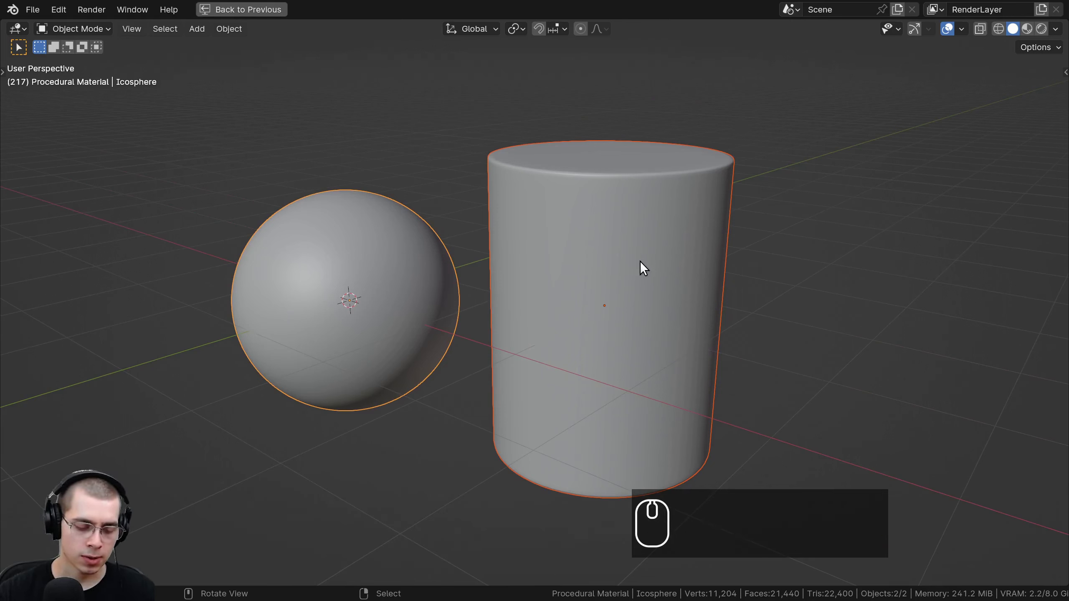
text(s.3)
key(Return)
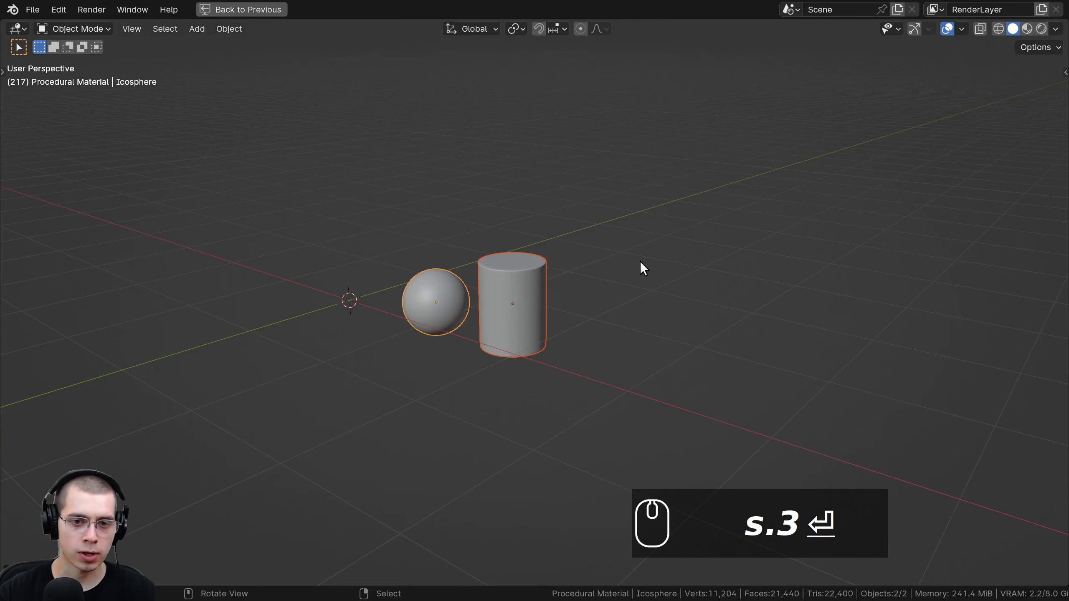
- Apply the scale of the ico sphere and the cylinder
scroll(490, 231, up, 5)
key(ctrl+a)
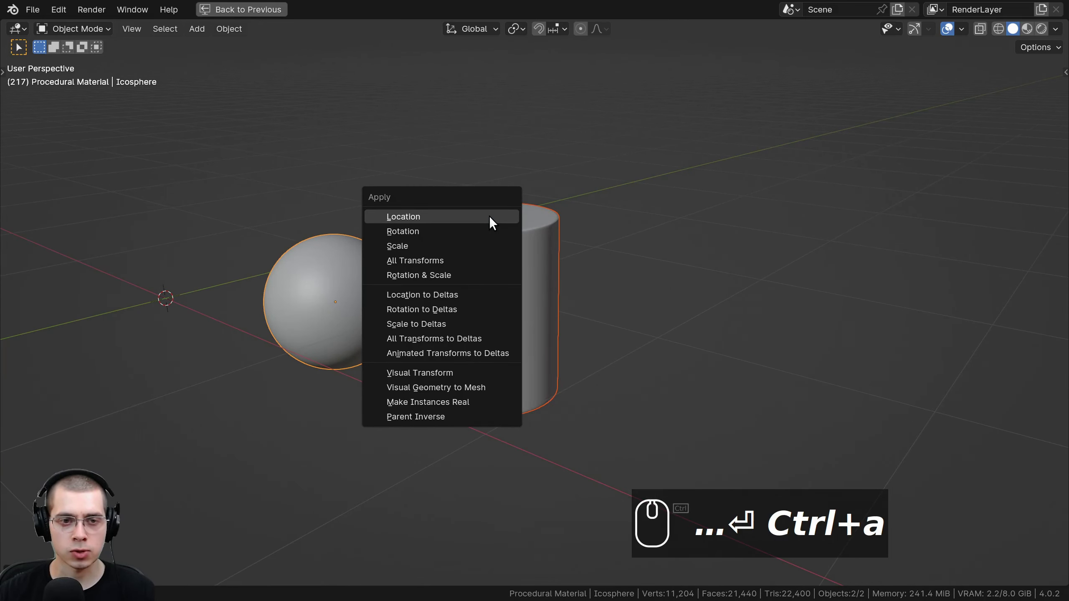
click(491, 248)
shift+middle_drag(542, 280, 590, 273)
- Scale the cylinder down so that it is smaller than the ico sphere, and apply its scale
click(549, 273)
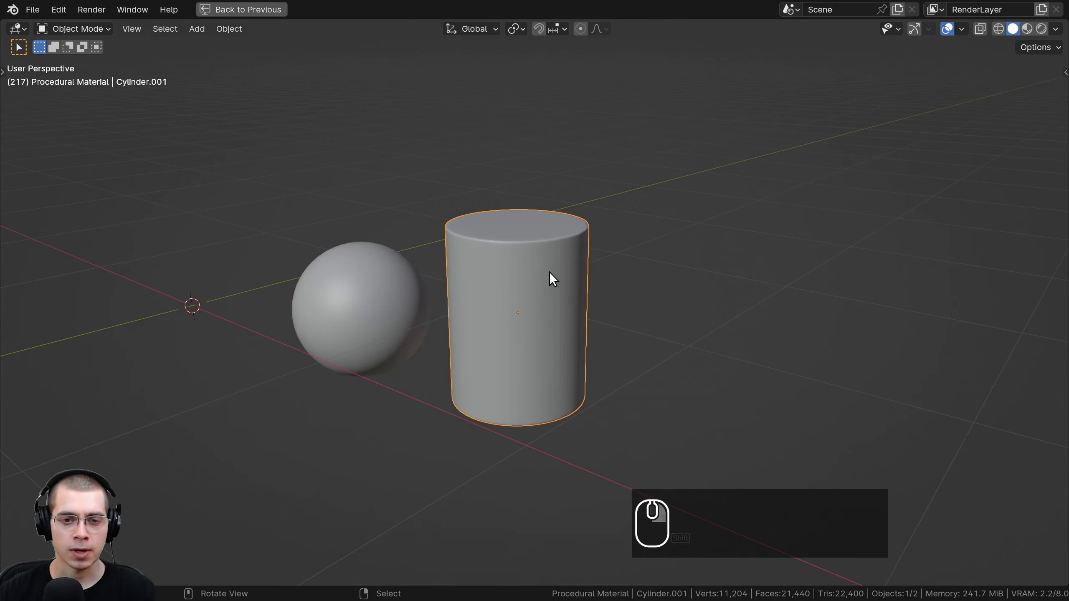
scroll(549, 273, up, 2)
key(s)
click(622, 257)
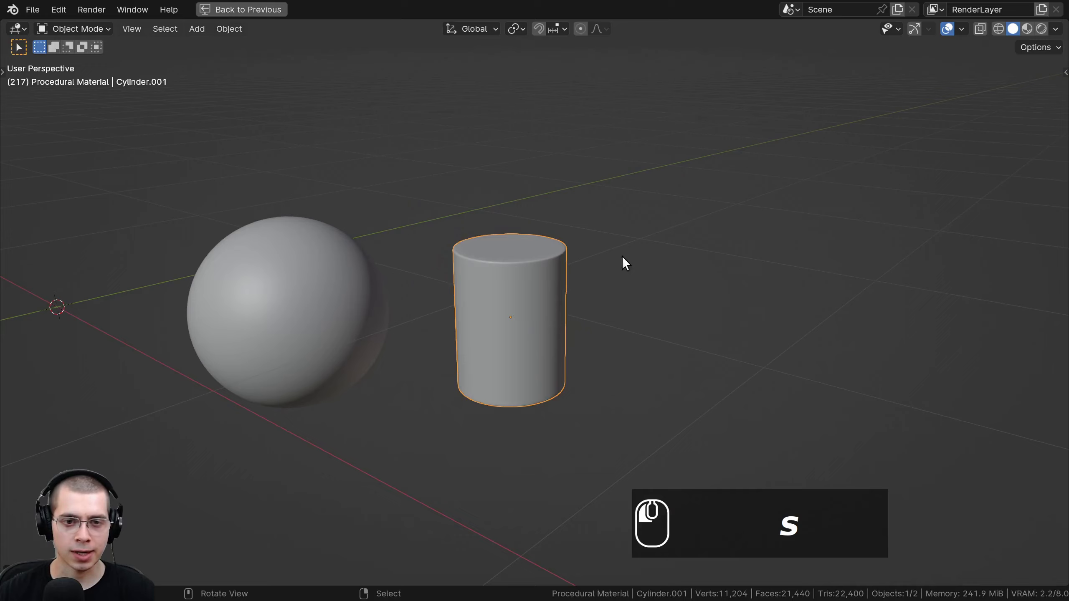
key(ctrl+a)
click(545, 249)
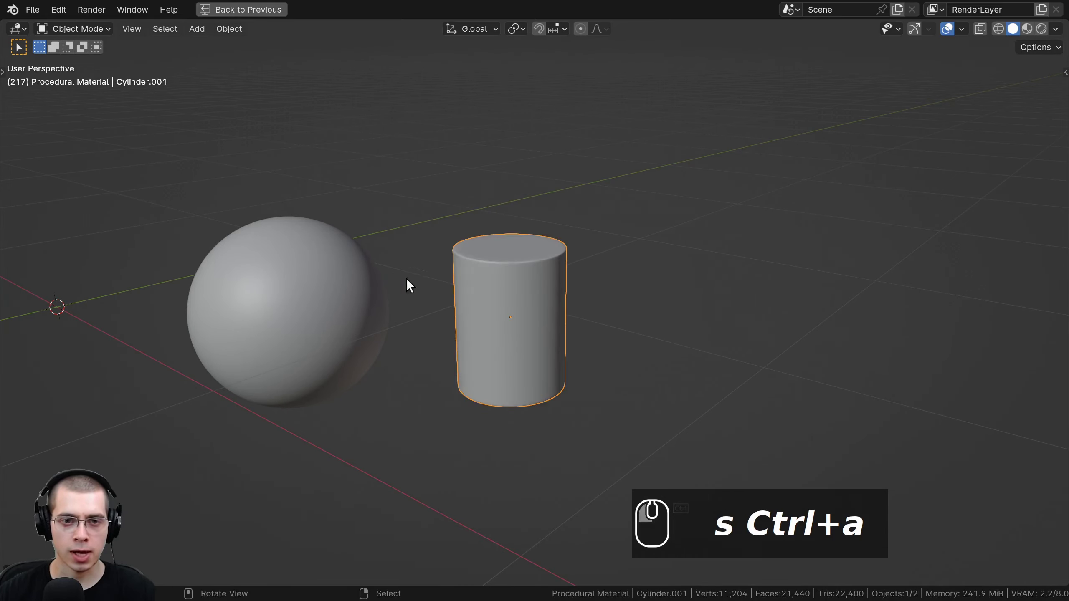
- Move the ico sphere and cylinder together by about 0.96 so that the pair sits around the world origin
shift+click(359, 282)
scroll(348, 286, down, 2)
shift+middle_drag(348, 286, 620, 287)
key(g)
click(457, 276)
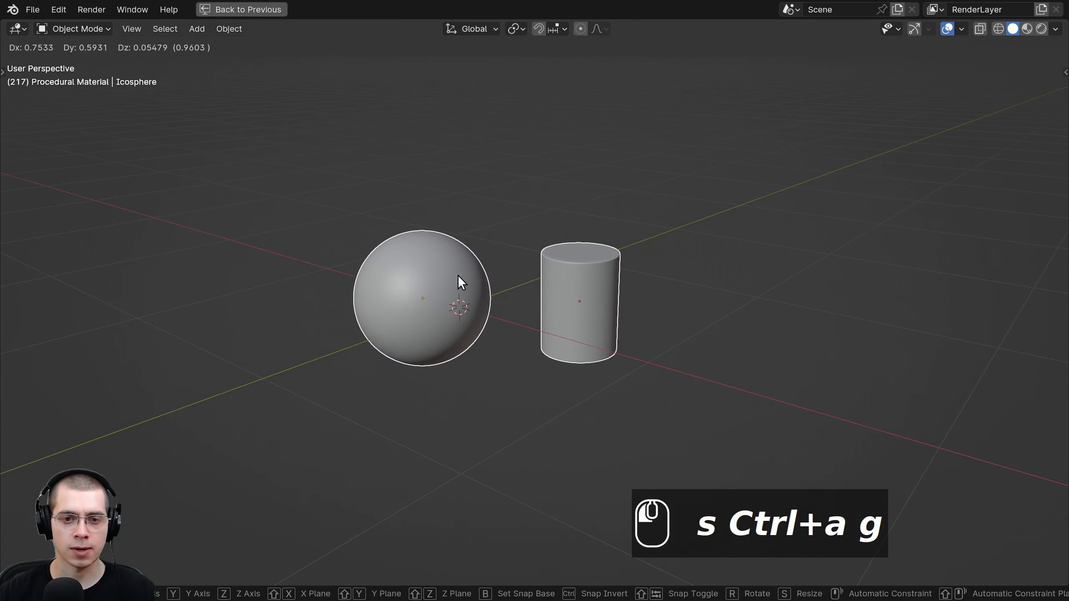
middle_drag(490, 276, 496, 292)
- Select the camera and look through it to check how the ico sphere and cylinder are framed
right_click(481, 196)
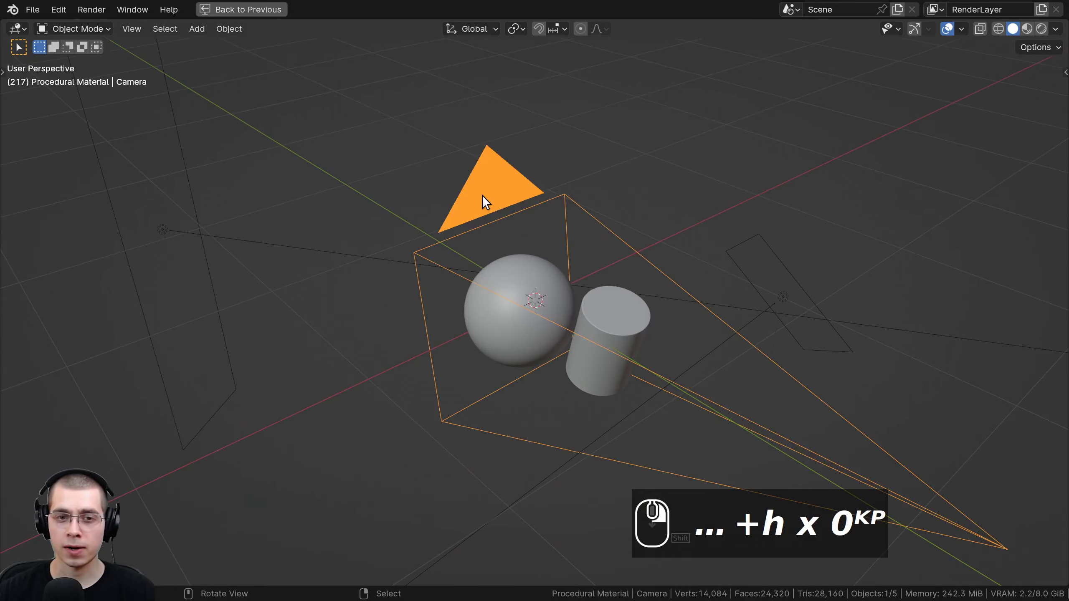
key(g)
right_click(542, 207)
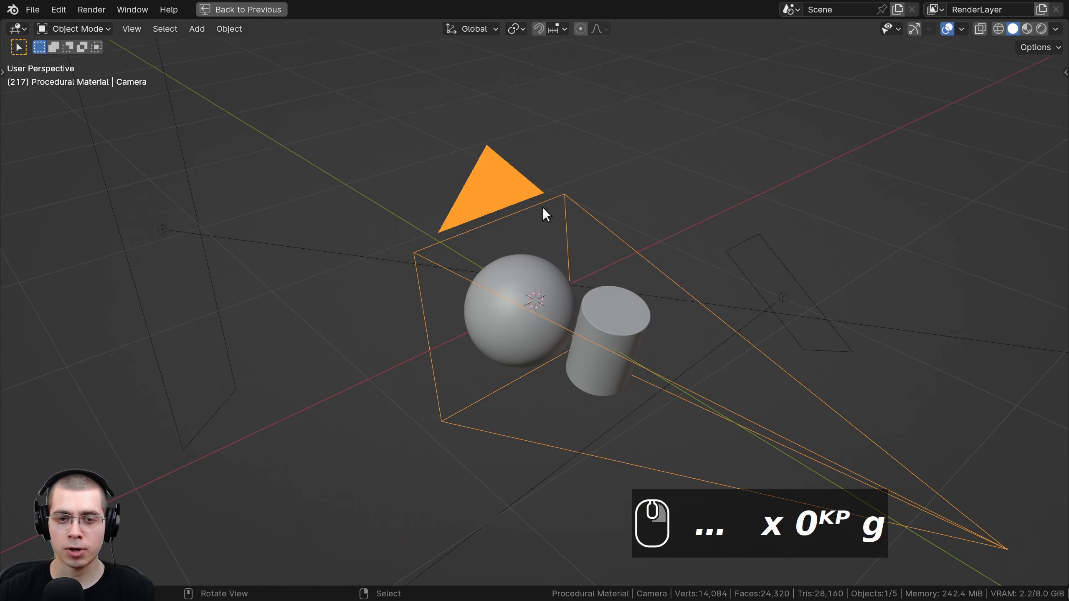
scroll(502, 229, down, 2)
key(KP_0)
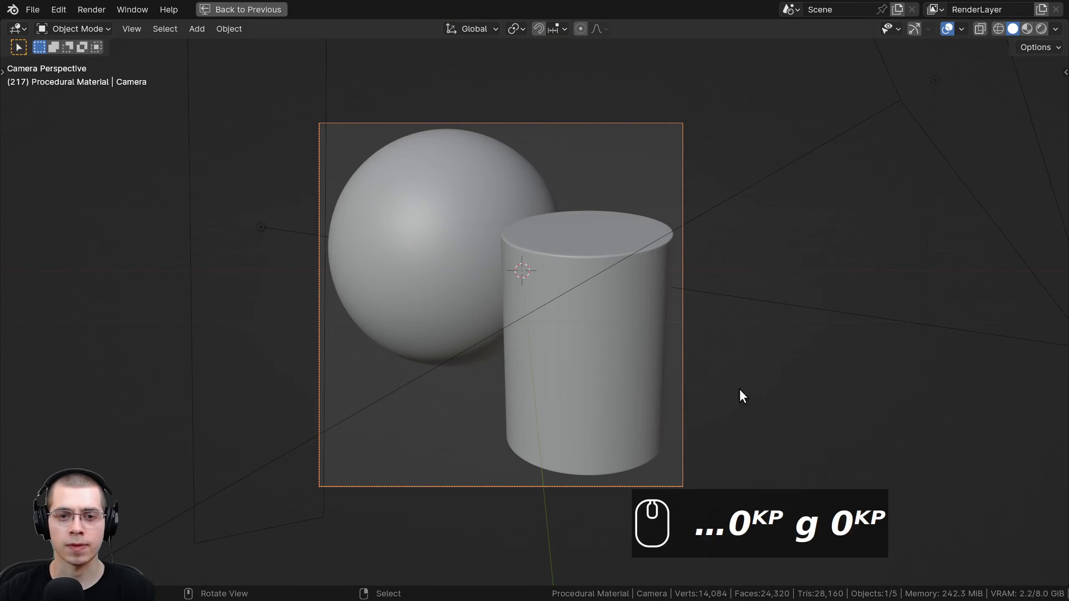
scroll(630, 331, down, 2)
middle_drag(630, 331, 635, 340)
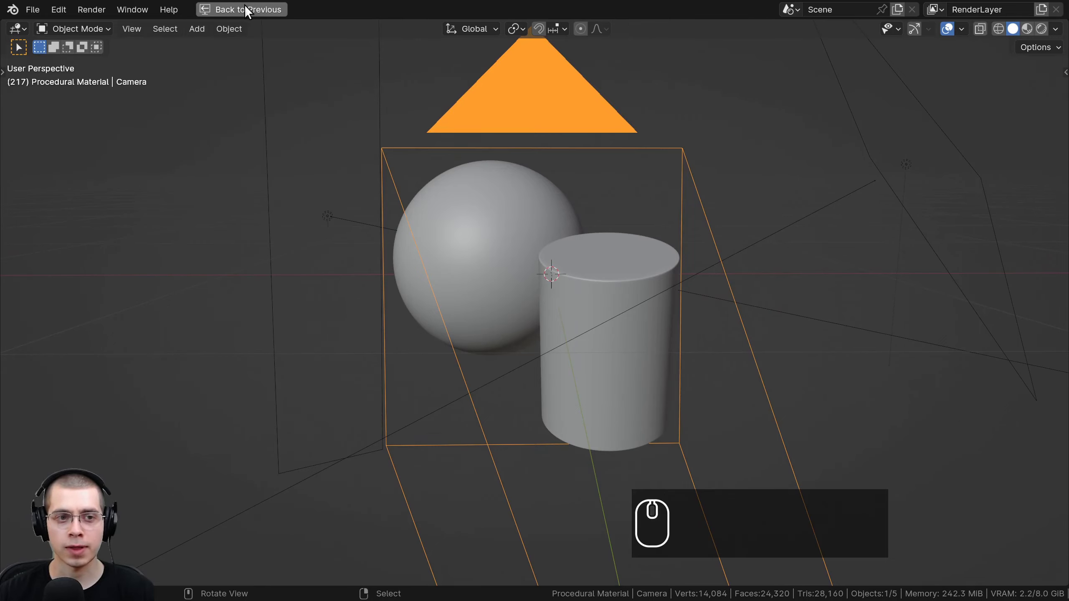
- Return from the maximized viewport to the Shading workspace layout and select the tall area light beside the objects
click(244, 6)
scroll(241, 247, down, 2)
middle_drag(241, 247, 237, 265)
right_click(137, 262)
middle_drag(315, 273, 388, 264)
shift+middle_drag(388, 264, 422, 273)
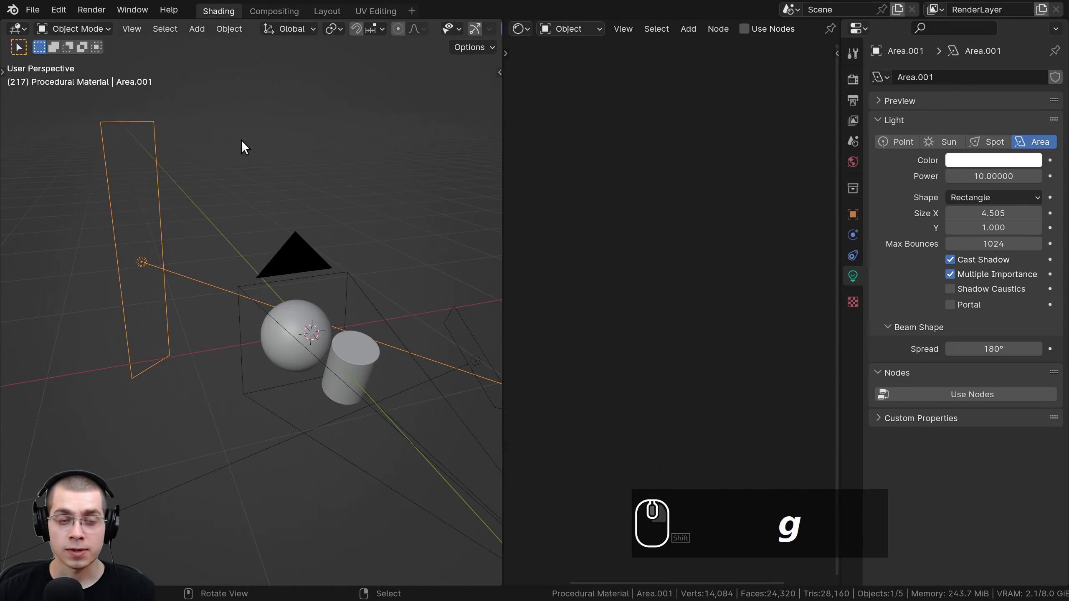
key(shift+a)
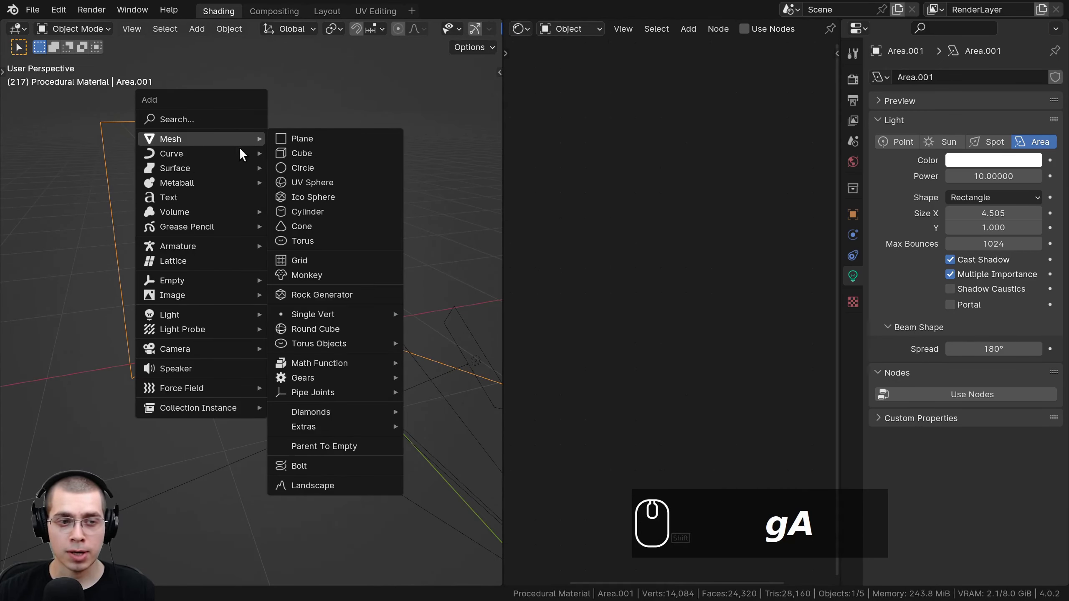
mouse_move(192, 313)
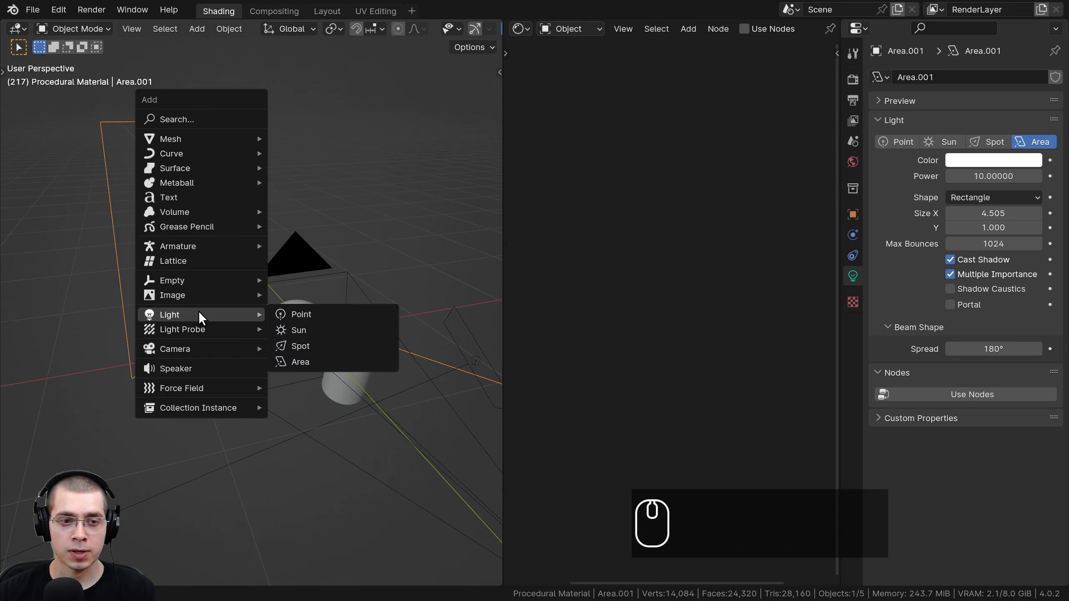
click(301, 362)
key(g)
click(301, 168)
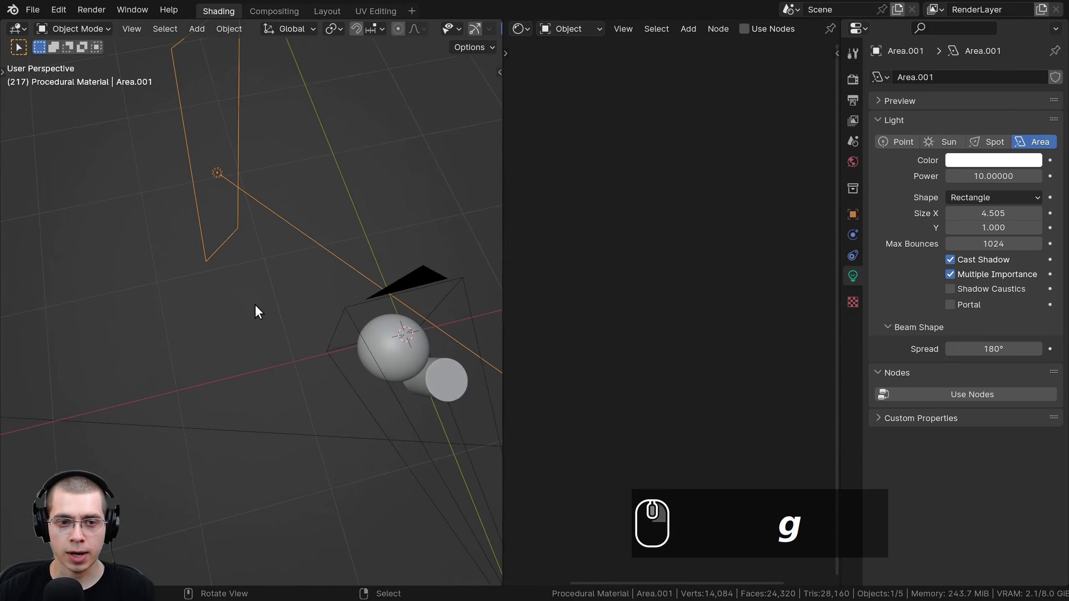
- Set the shape of the tall area light to Rectangle
middle_drag(319, 248, 339, 211)
shift+middle_drag(339, 210, 313, 234)
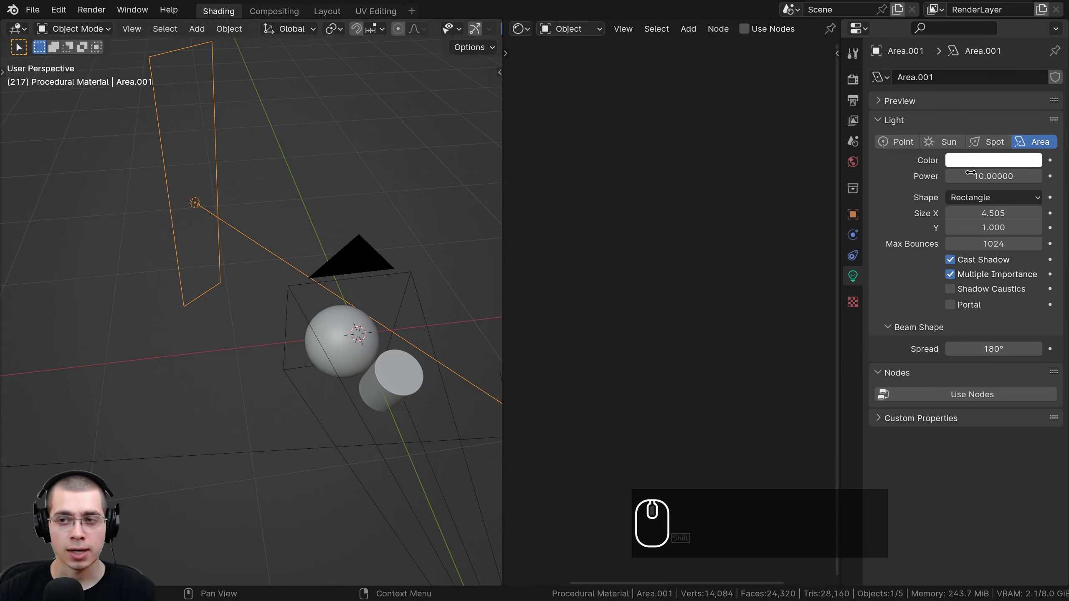
middle_drag(454, 326, 467, 336)
click(976, 197)
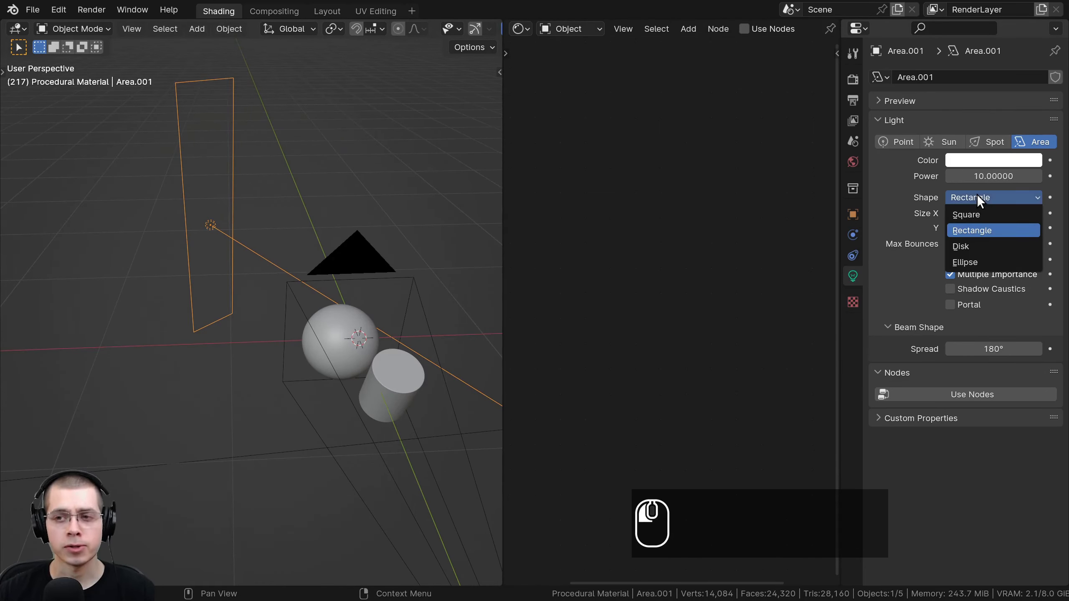
click(980, 231)
middle_drag(371, 286, 172, 305)
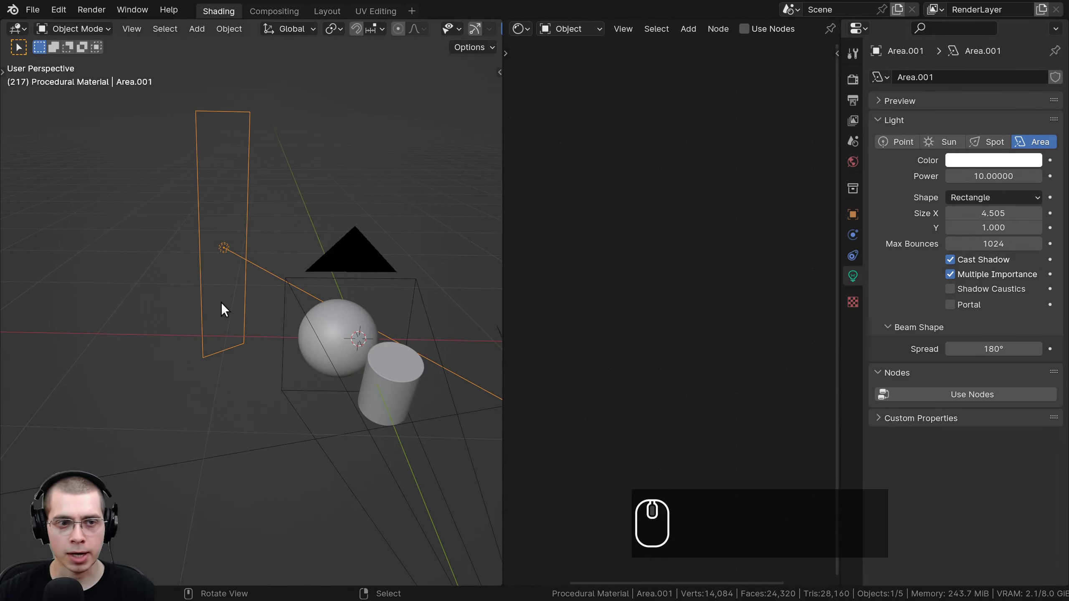
- View the ico sphere and cylinder through the camera with rendered viewport shading
key(KP_0)
key(z)
scroll(216, 323, up, 3)
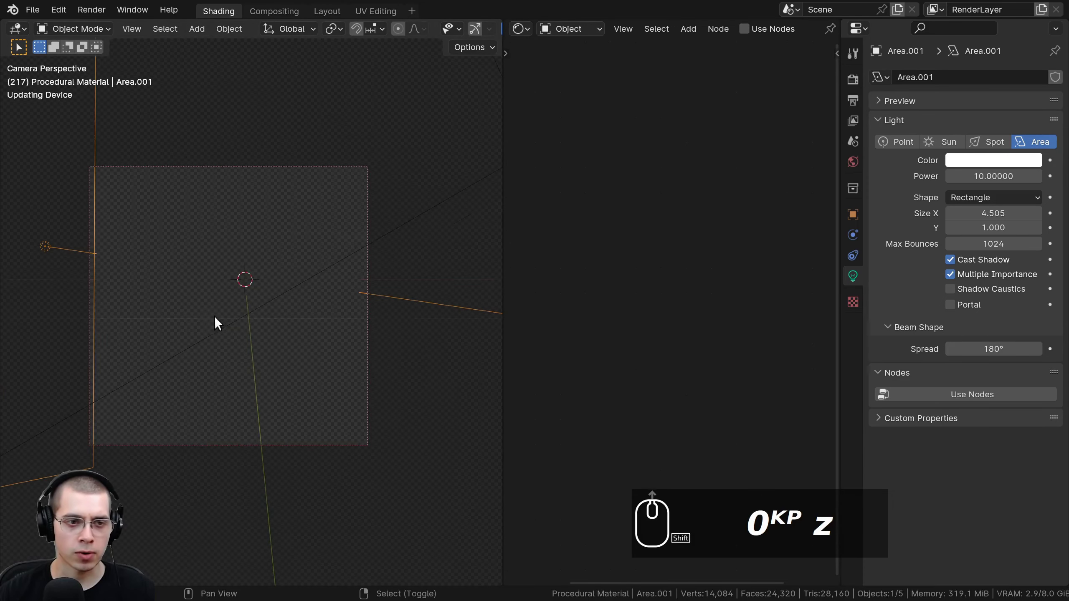
shift+middle_drag(214, 315, 240, 329)
scroll(240, 329, up, 1)
- Deselect everything, hide an area light to compare the lighting on the objects, and unhide it again
key(a)
scroll(154, 247, up, 2)
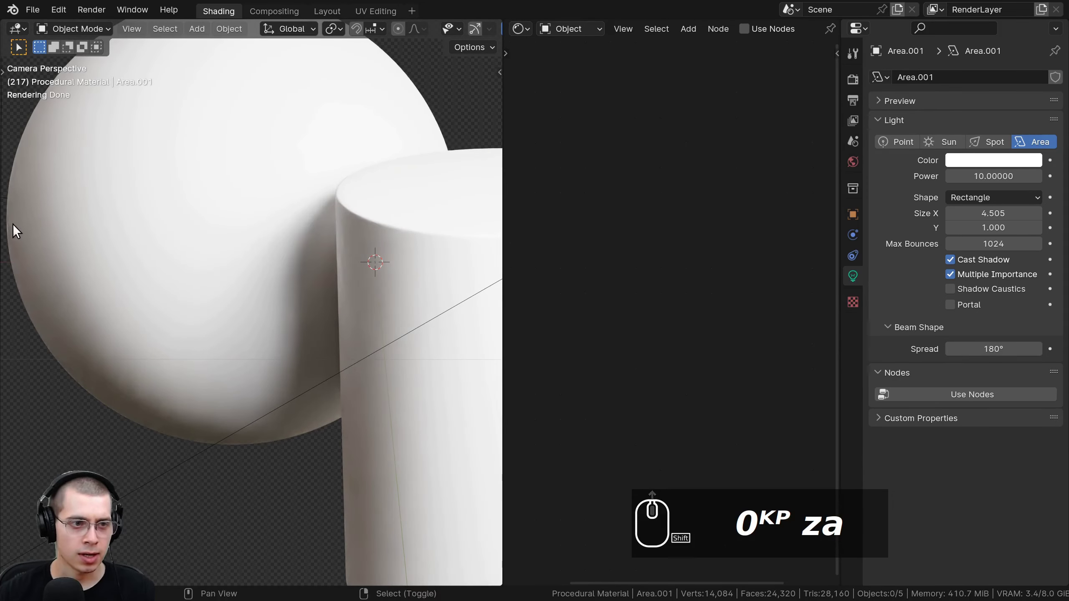
shift+middle_drag(12, 224, 124, 164)
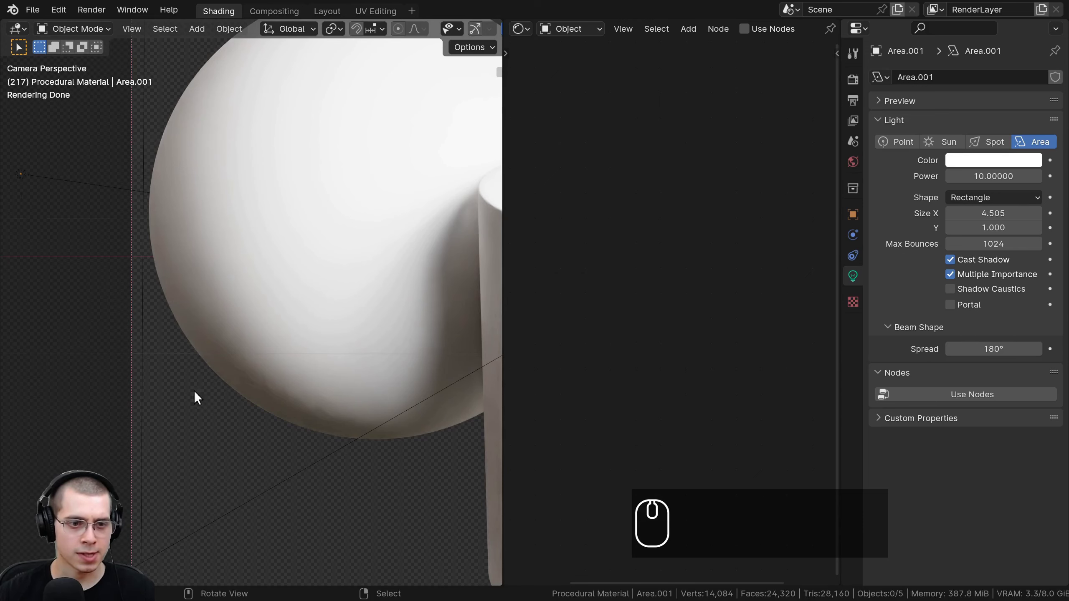
scroll(140, 242, down, 2)
key(h)
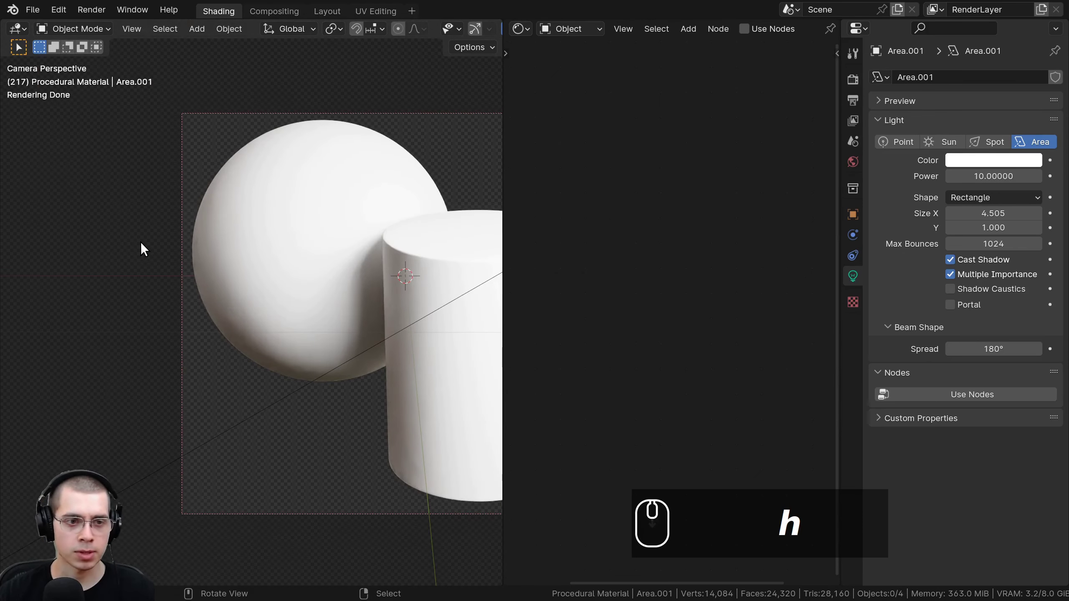
key(alt+h)
- Select the square area light, inspect its placement beside the objects from several angles, and return to the camera view
middle_drag(204, 241, 167, 311)
scroll(223, 289, down, 3)
middle_drag(223, 289, 309, 305)
scroll(229, 261, down, 3)
right_click(444, 281)
middle_drag(443, 281, 444, 317)
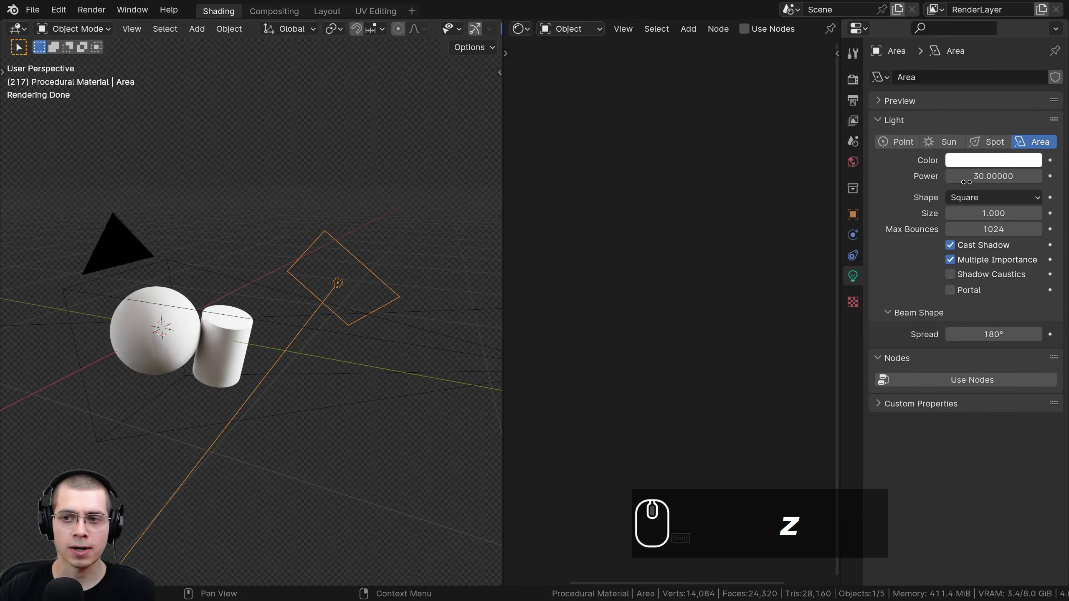
middle_drag(328, 262, 403, 247)
middle_drag(436, 195, 238, 270)
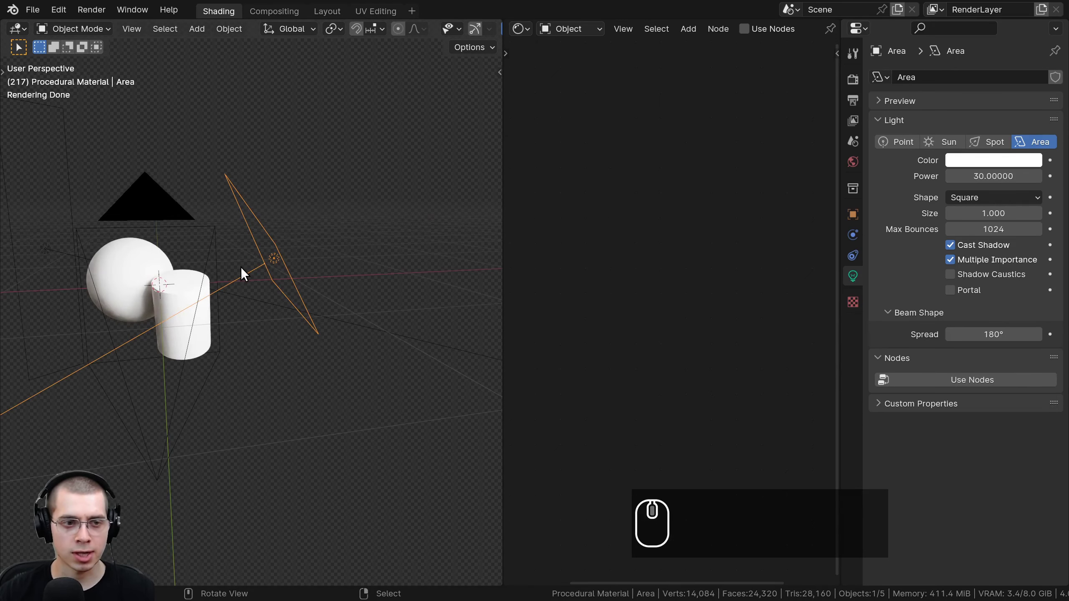
key(KP_0)
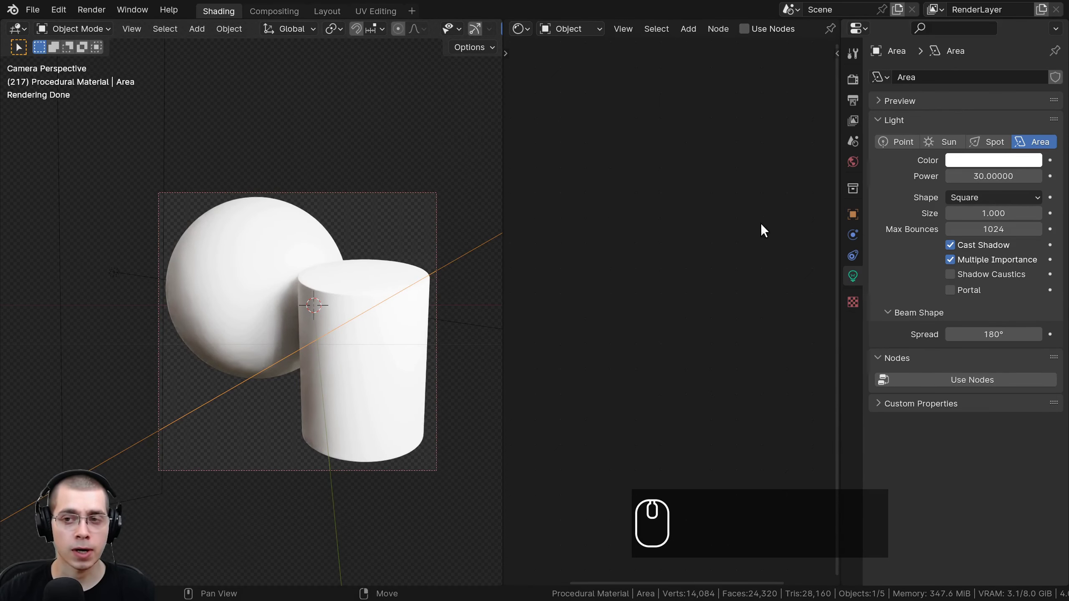
- Show the world's surface settings, collapse the physical atmosphere settings, and widen the properties editor
click(850, 162)
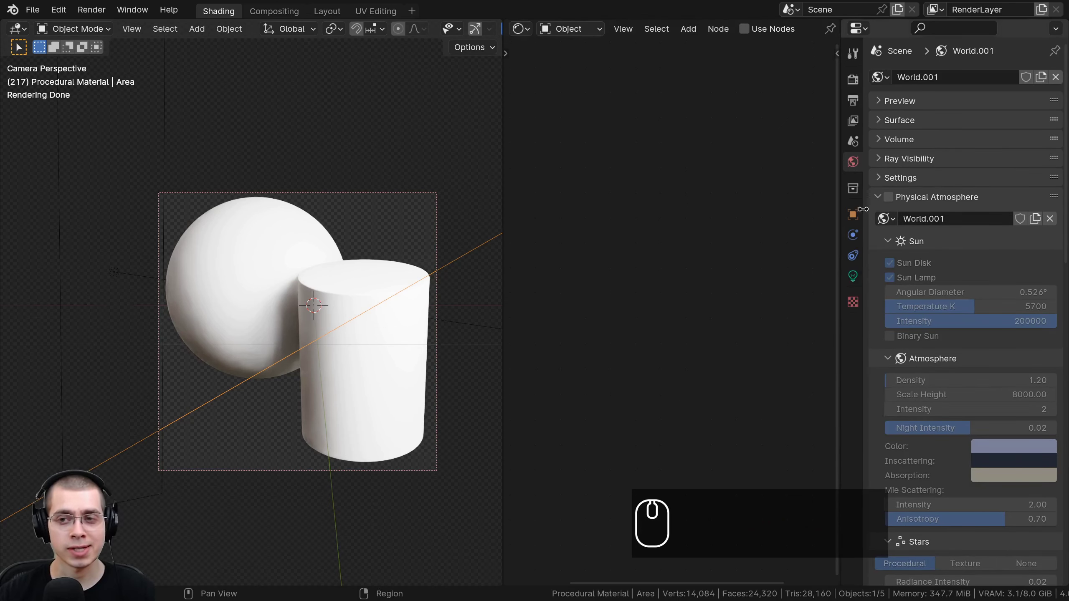
click(878, 196)
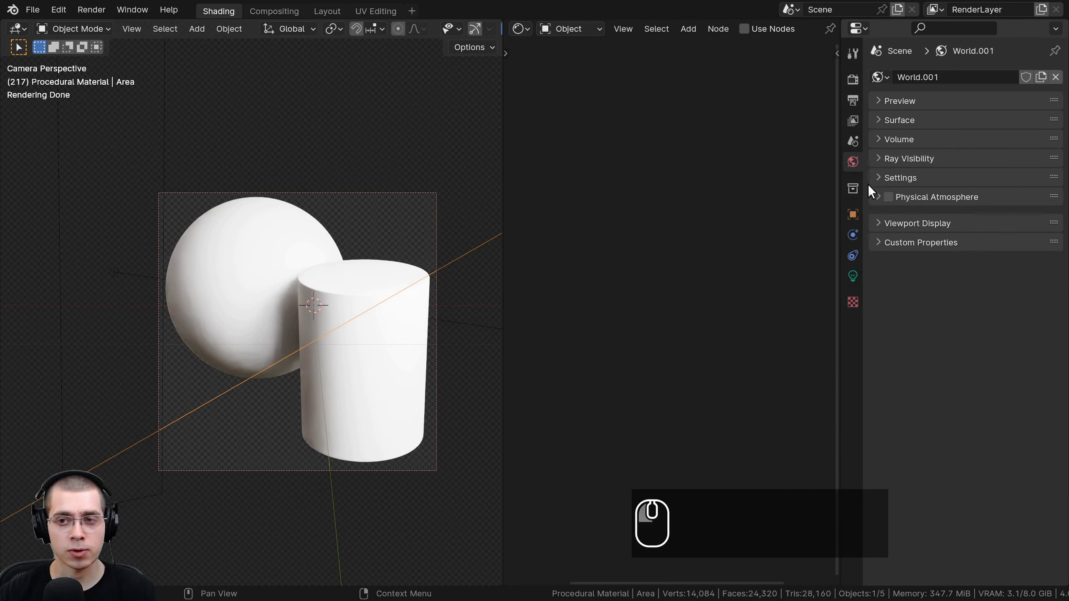
click(870, 119)
drag(838, 178, 790, 177)
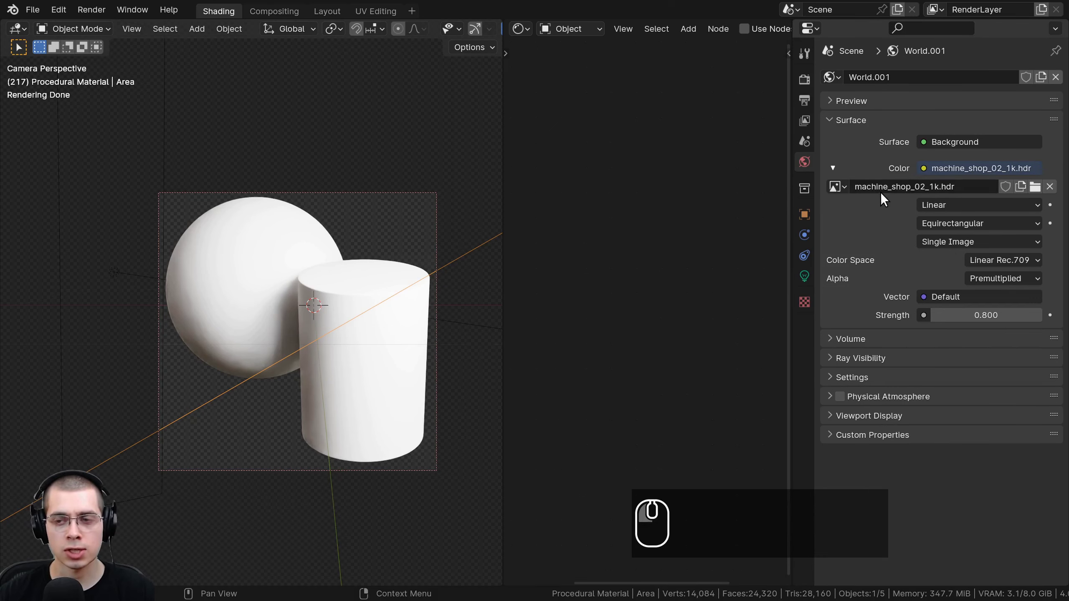
- Examine the name of the environment image used as the world's background color
click(880, 192)
drag(967, 188, 779, 198)
click(706, 296)
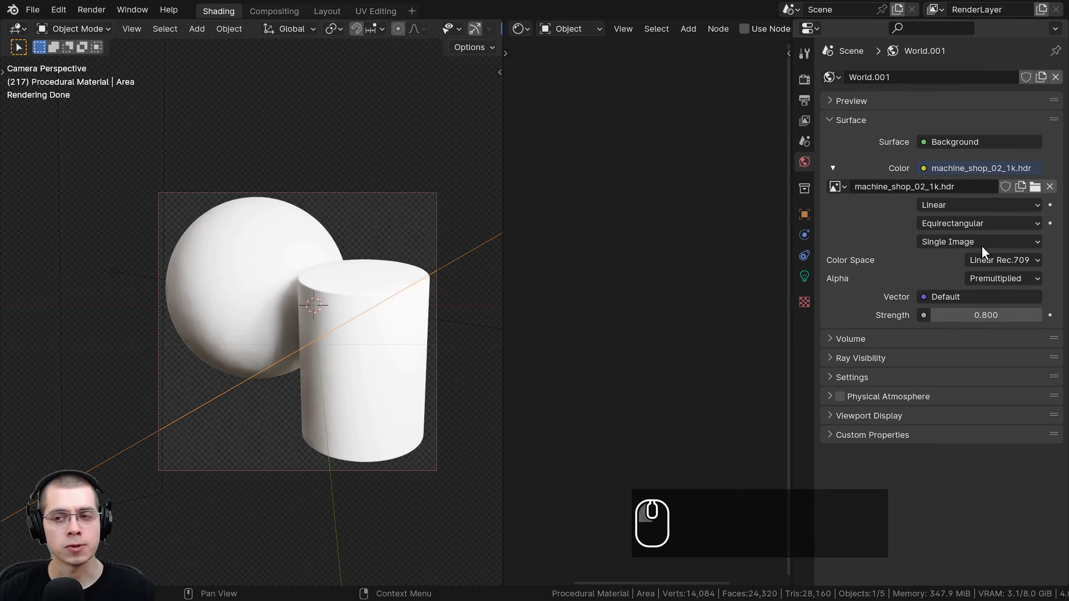
click(966, 188)
click(920, 186)
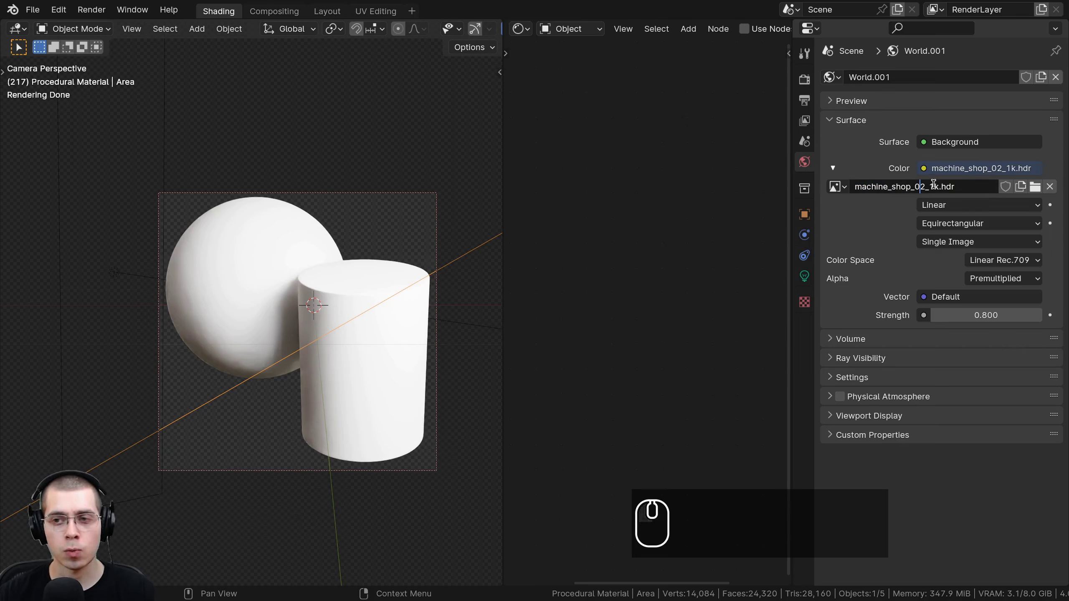
drag(934, 186, 964, 233)
click(964, 187)
drag(966, 187, 890, 202)
click(869, 283)
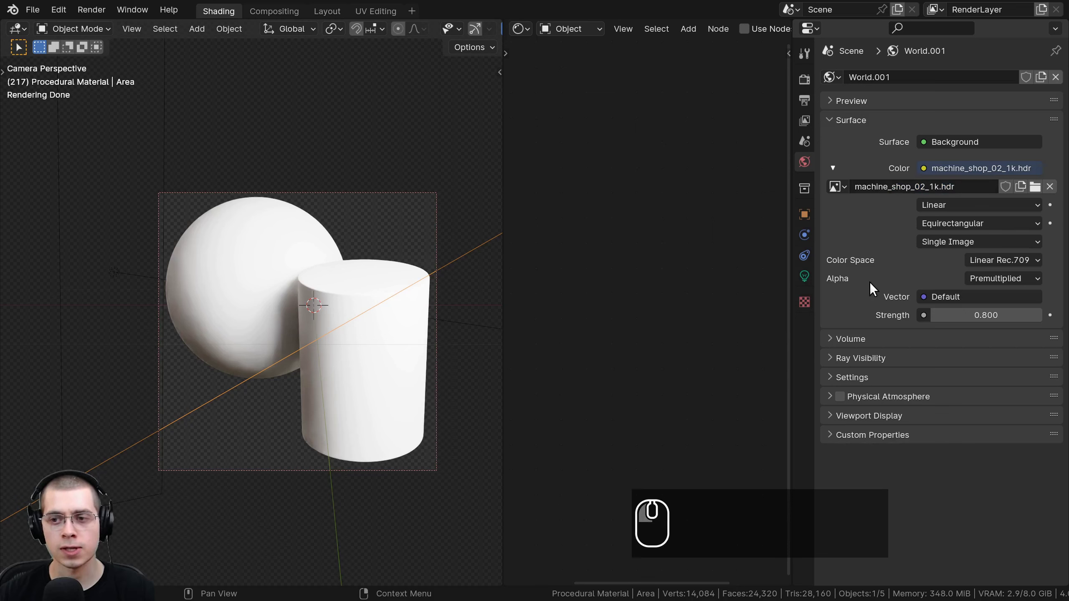
click(923, 170)
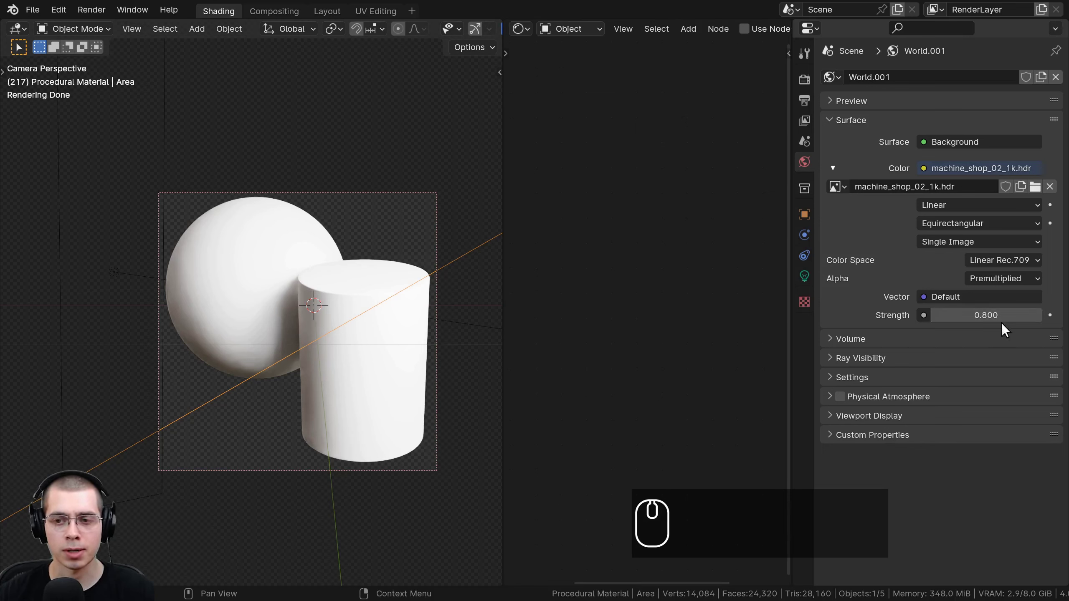
- Check which render engine the scene uses in the render properties
click(804, 80)
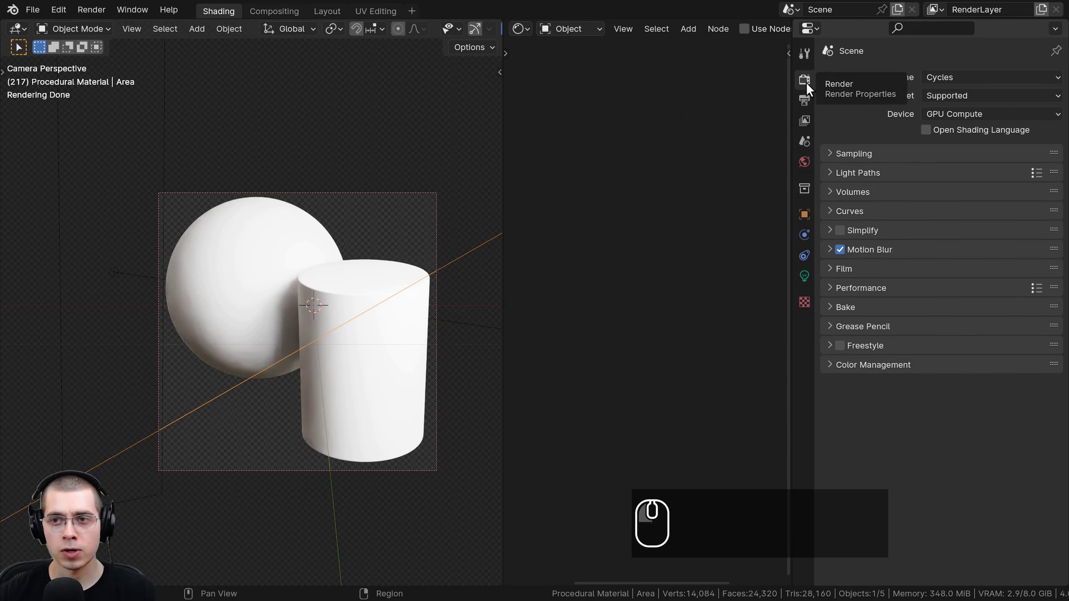
click(952, 77)
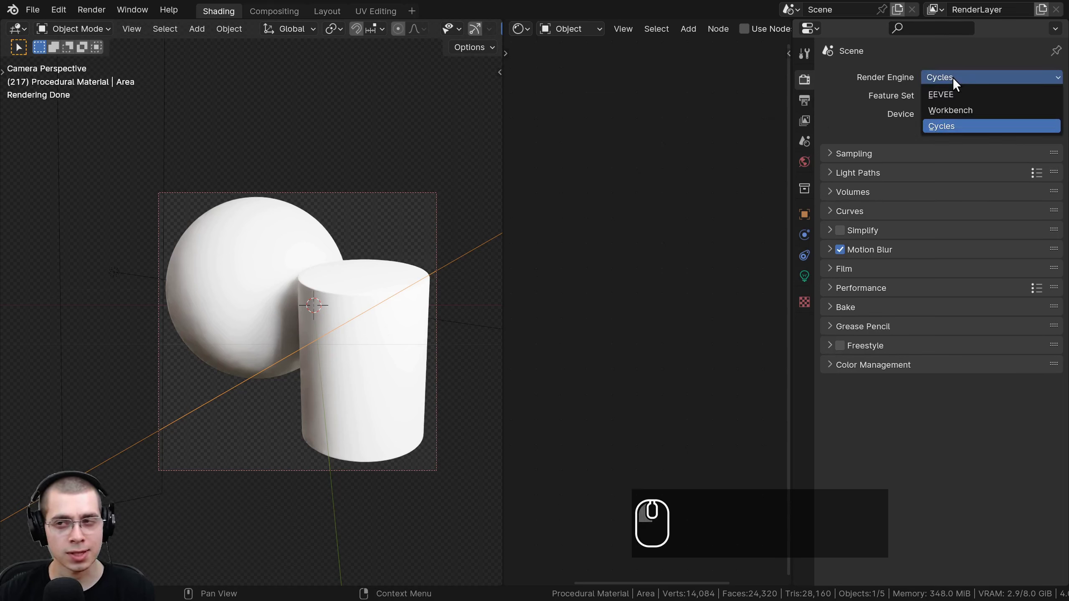
click(952, 77)
click(952, 77)
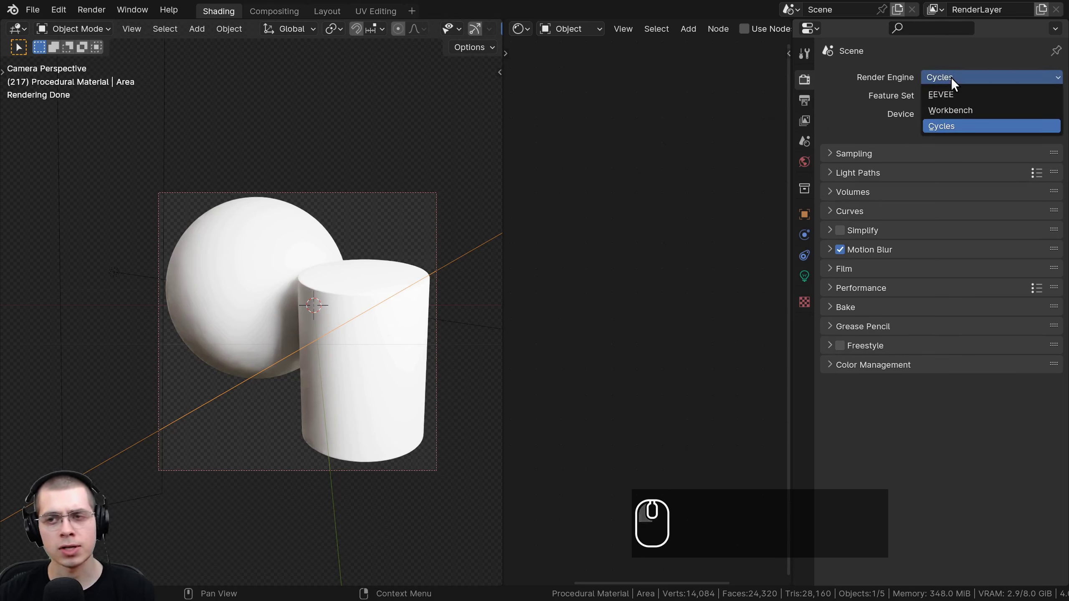
click(951, 77)
click(945, 82)
click(944, 80)
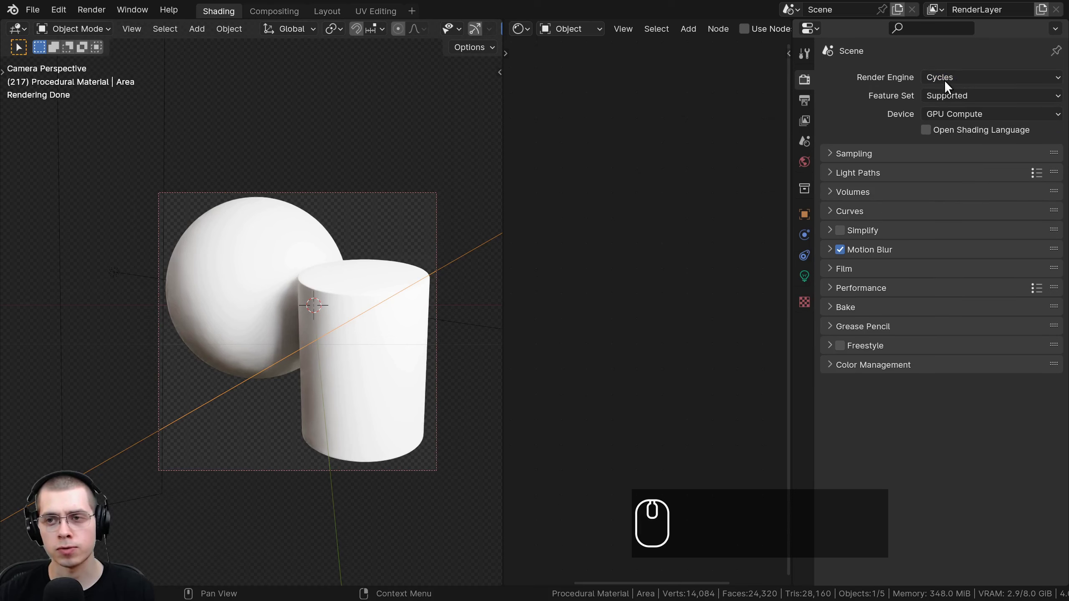
- Turn off the film's transparent background to view the environment image around the objects, and turn it back on
click(829, 270)
click(849, 373)
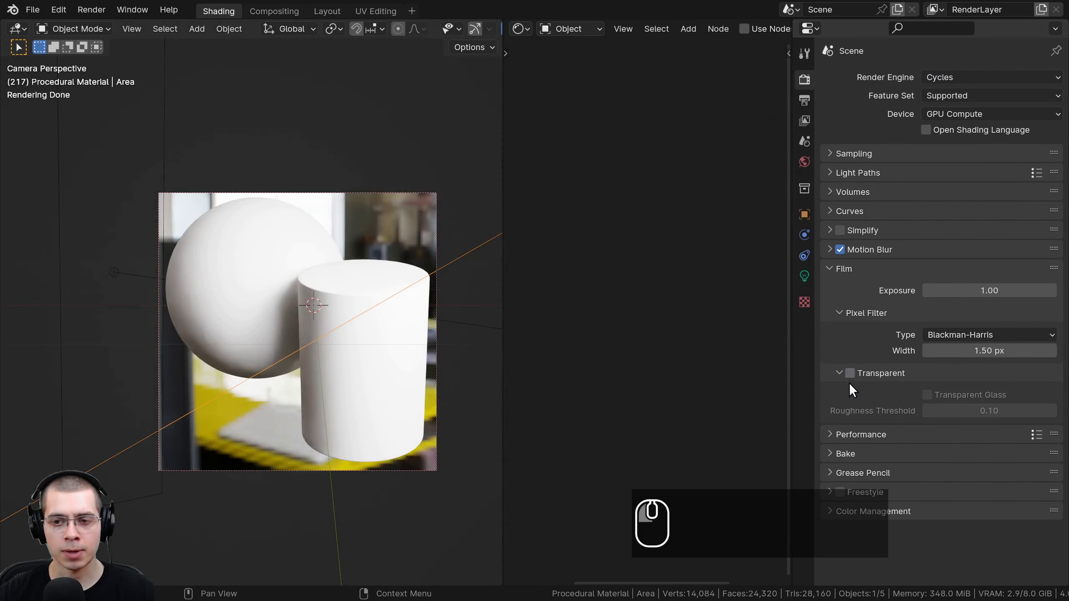
click(848, 368)
click(849, 366)
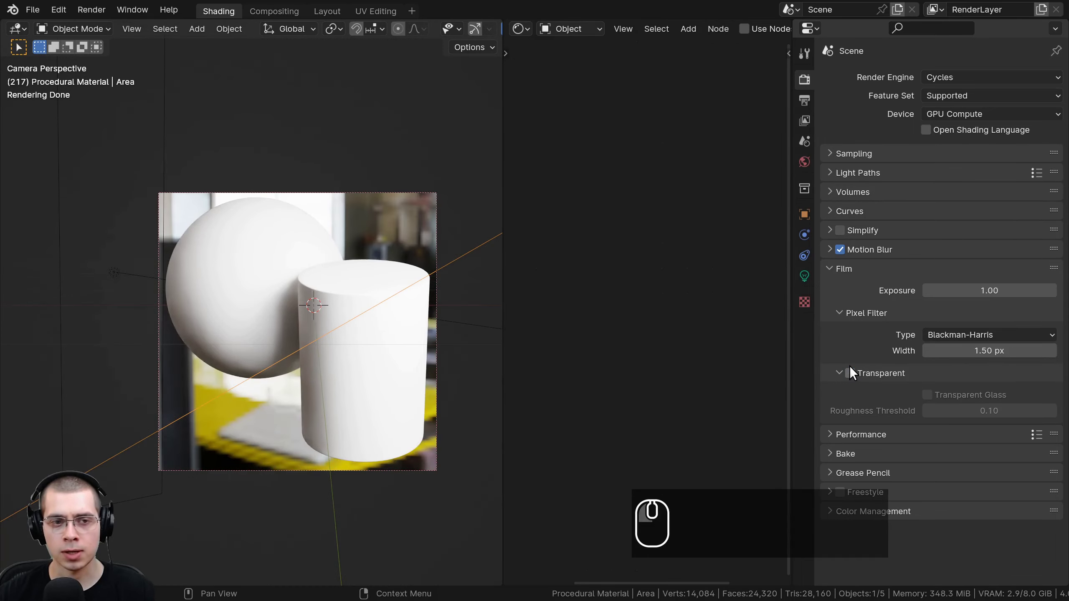
mouse_move(257, 322)
middle_down()
mouse_move(337, 317)
mouse_move(262, 312)
middle_up()
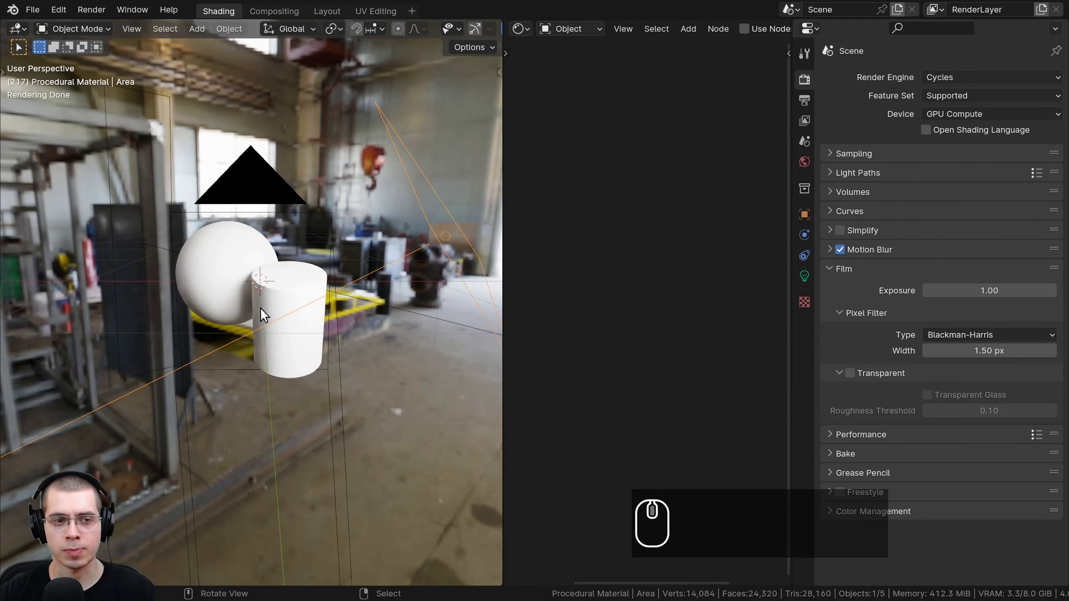
key(KP_0)
click(851, 369)
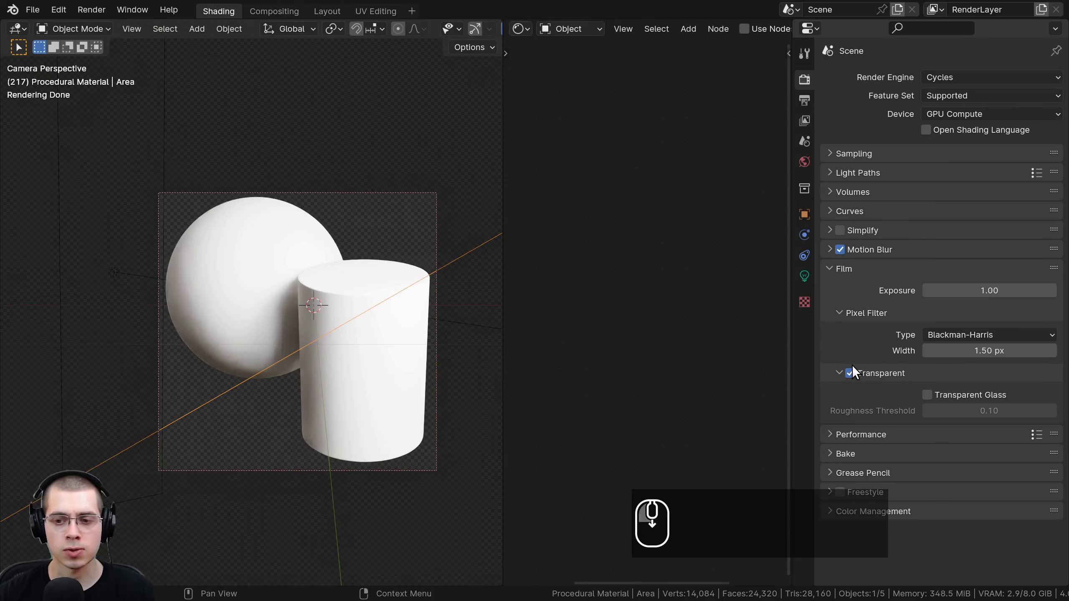
- Collapse the film settings and examine the view transform and look in the color management settings
click(832, 269)
click(827, 364)
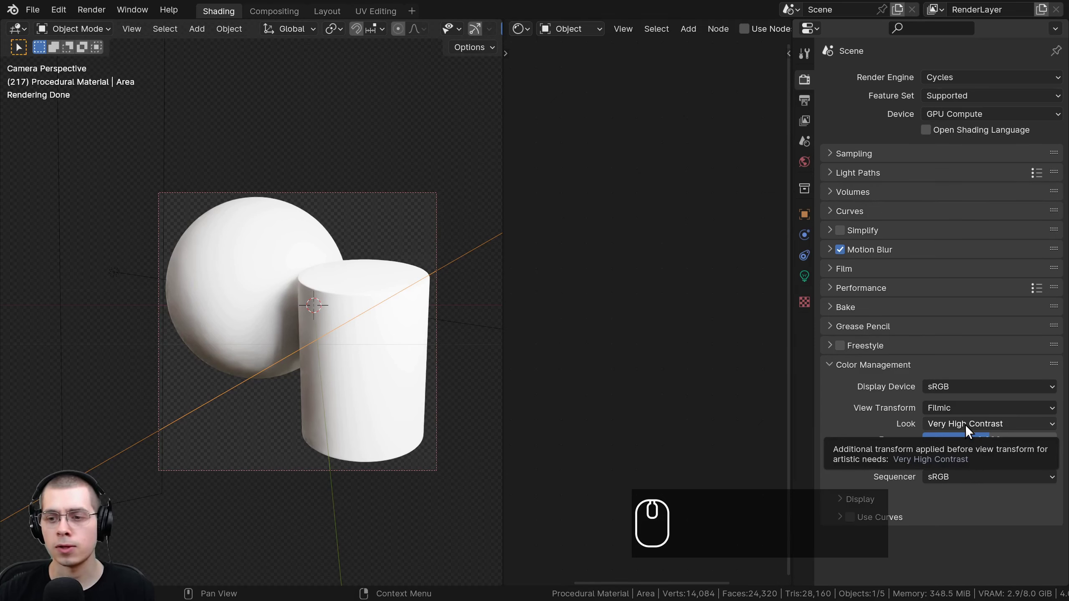
scroll(379, 219, up, 3)
shift+middle_drag(379, 219, 269, 109)
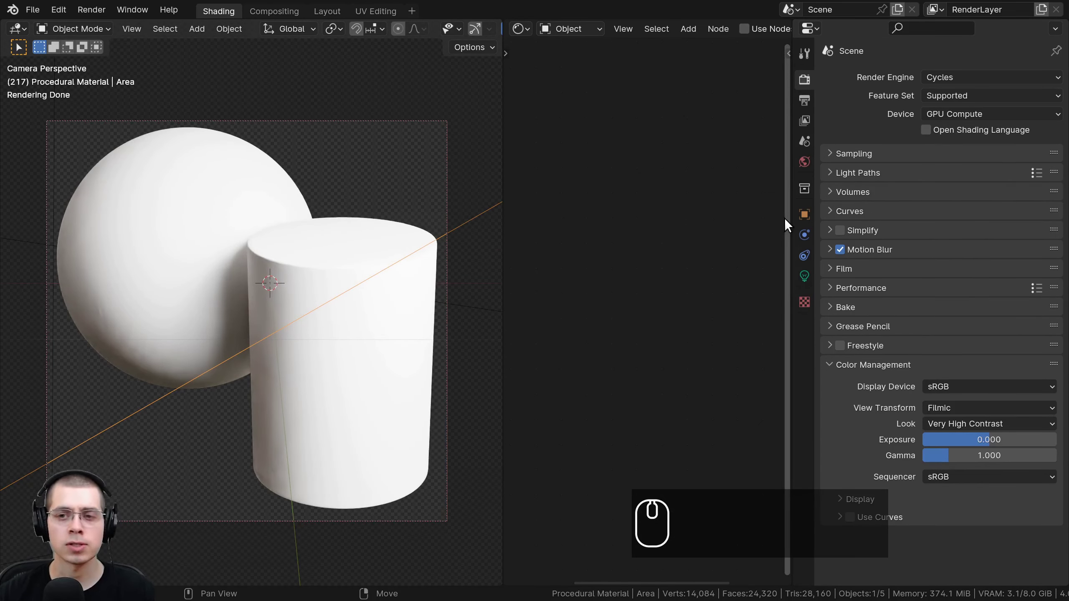
- Enlarge the shader editor by narrowing both the properties editor and the 3D viewport
drag(790, 218, 1047, 218)
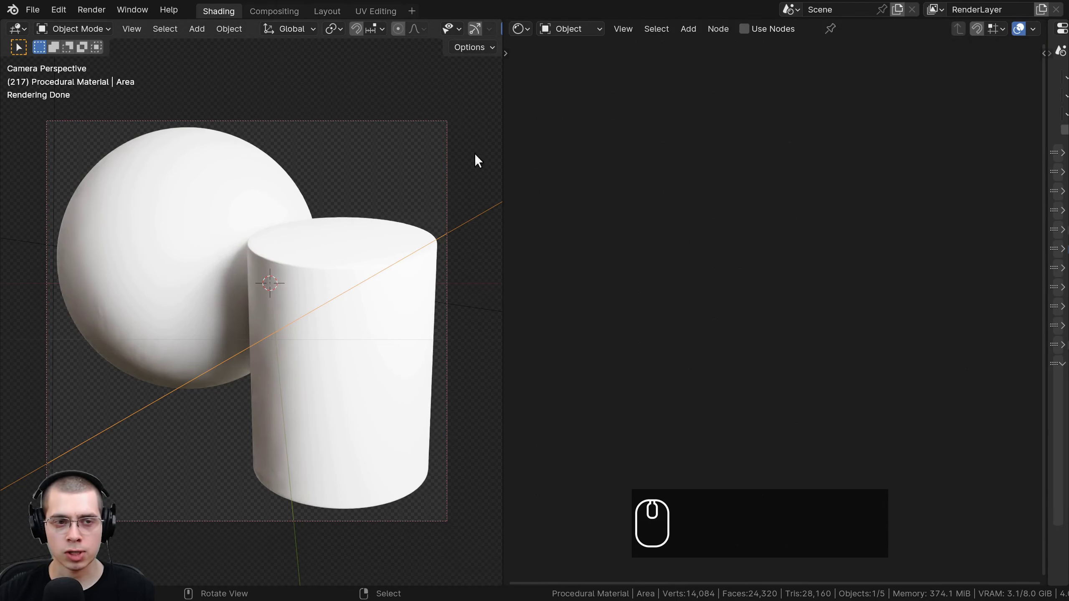
shift+middle_drag(354, 276, 328, 260)
key(z)
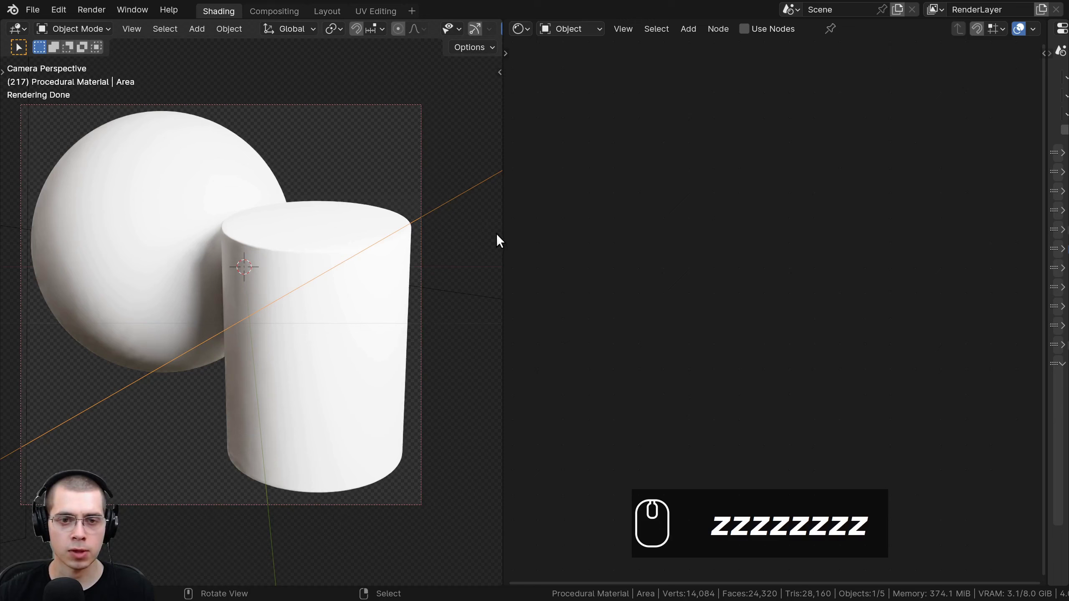
drag(503, 234, 356, 236)
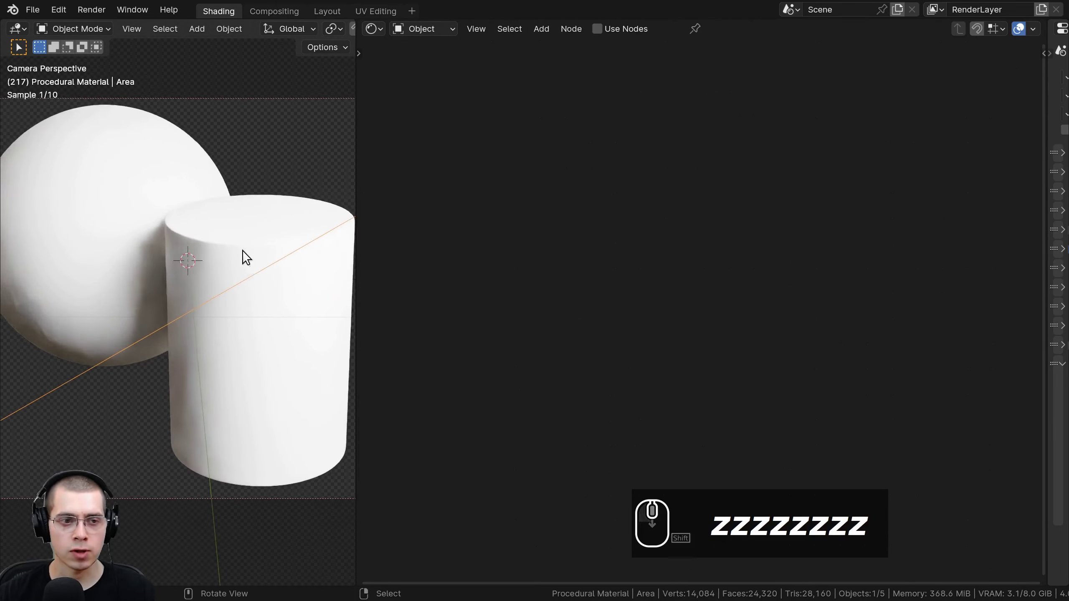
- Select the cylinder and create a new material on it
click(238, 229)
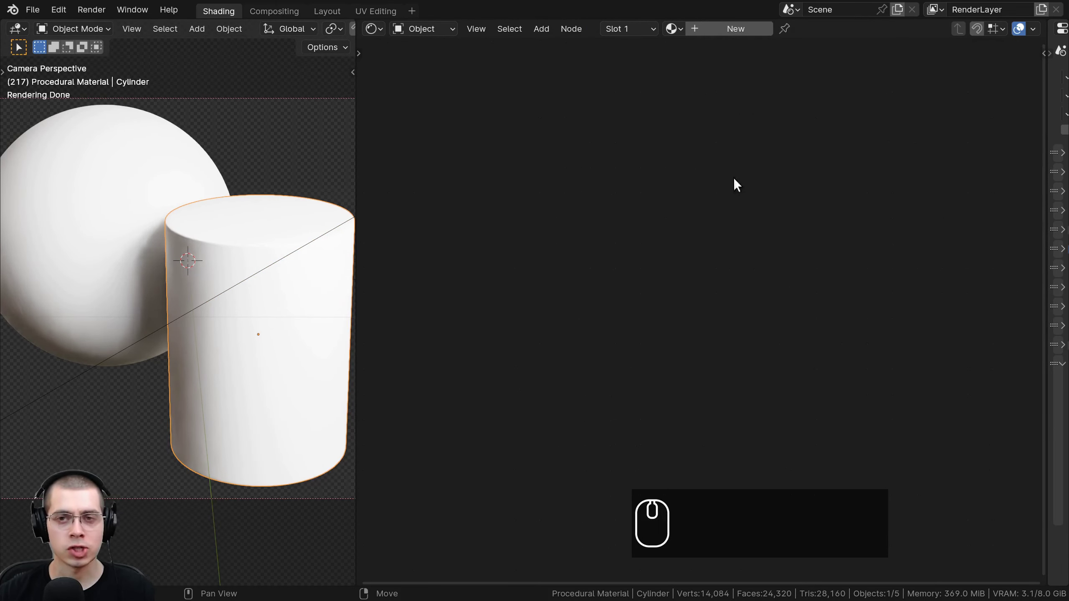
click(715, 30)
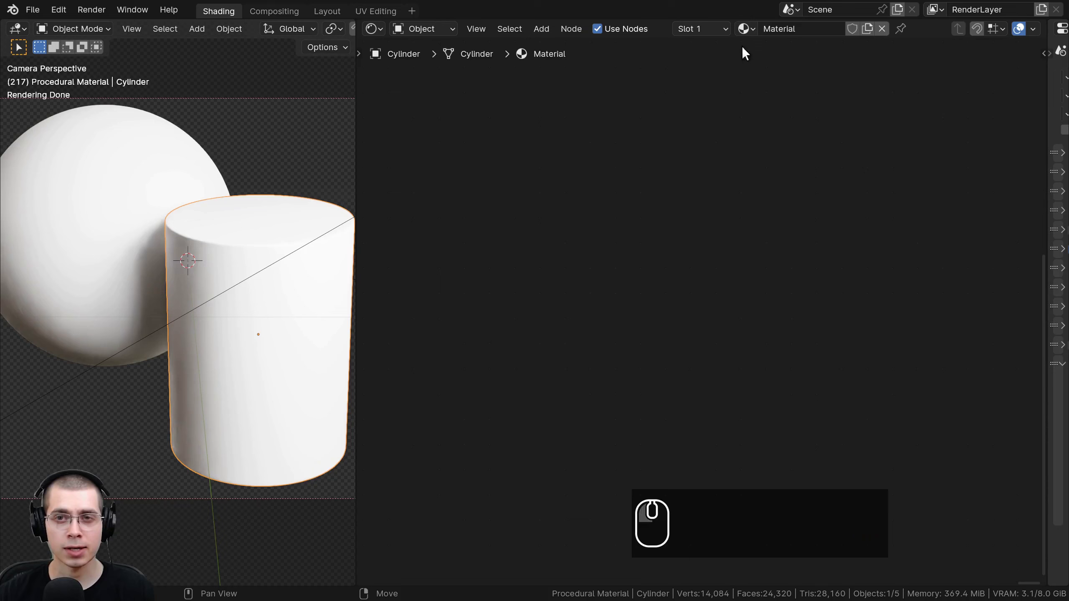
- Rename the cylinder's new material to Grippy Metal
click(781, 29)
text(Grippy Metal)
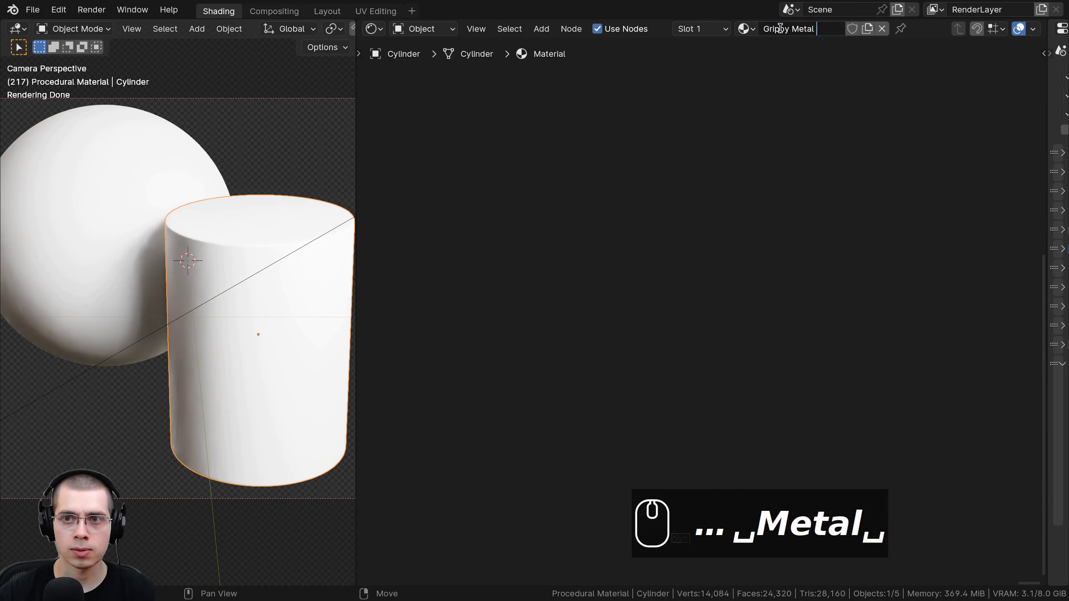
key(Return)
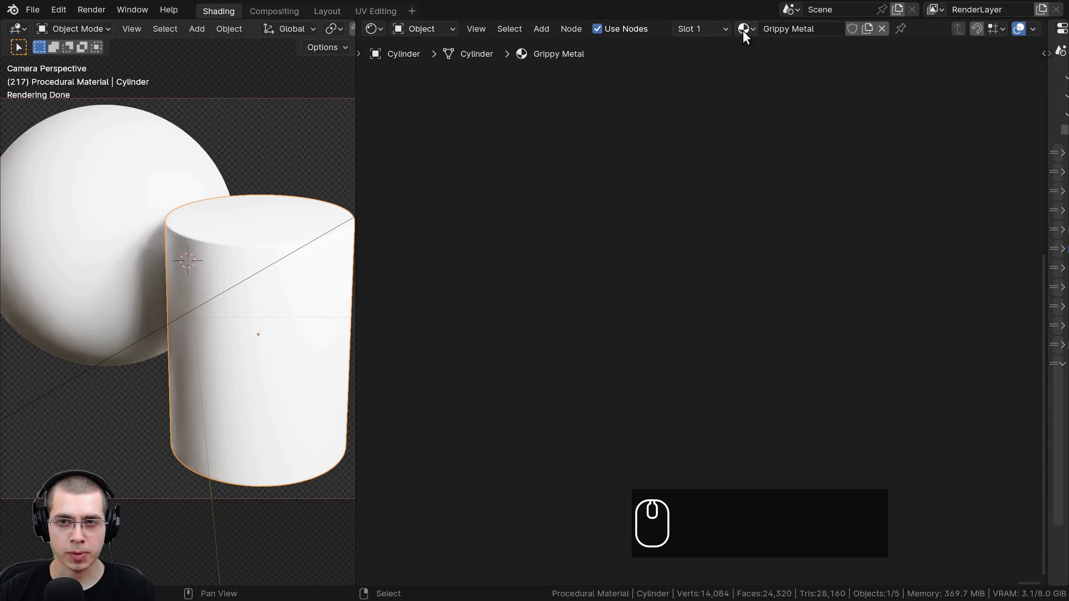
- Select the sphere and assign the existing Grippy Metal material to it
drag(748, 36, 117, 172)
right_click(262, 265)
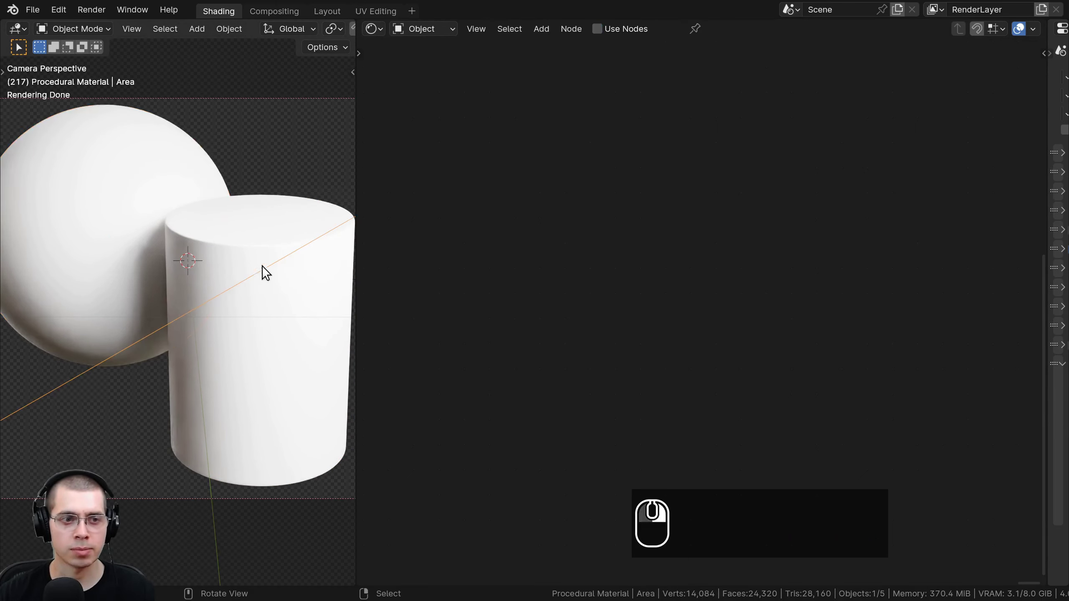
right_click(148, 199)
click(201, 222)
click(132, 194)
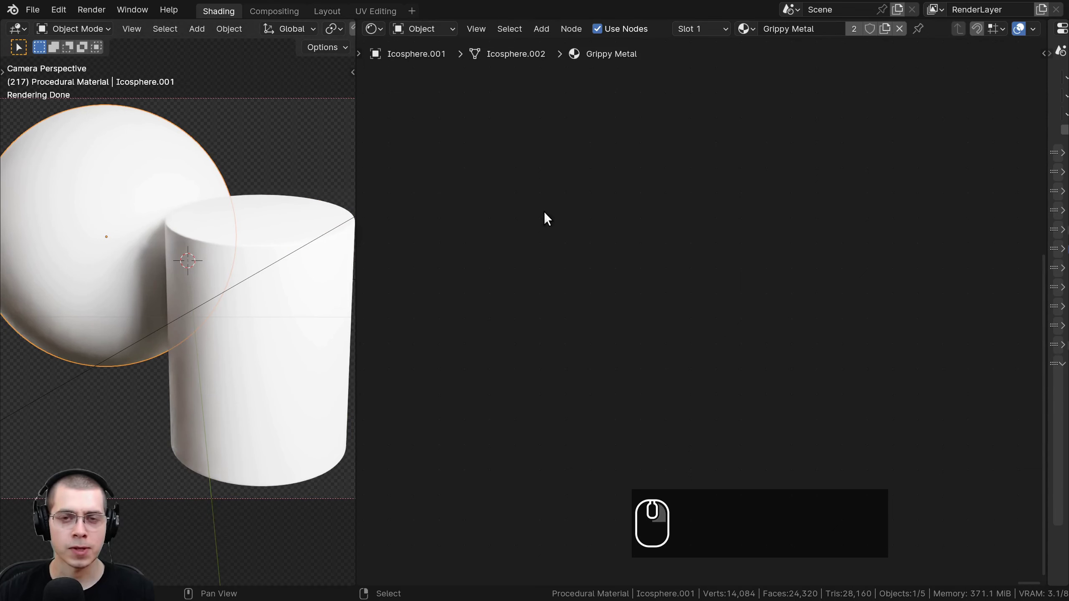
- Bring the material's nodes into view and move the Principled BSDF node closer to the Material Output node
key(a)
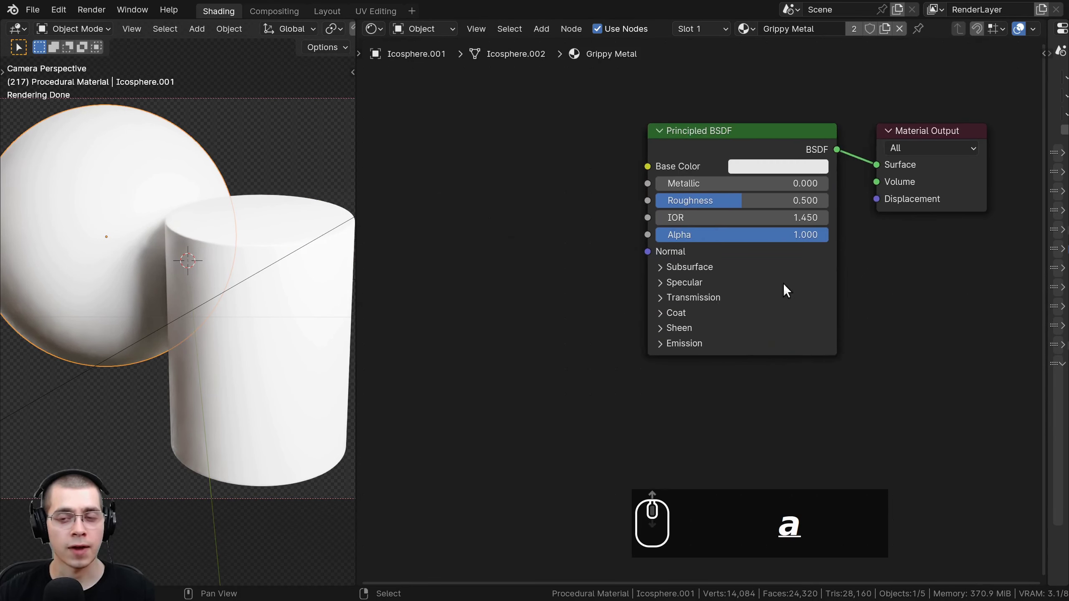
middle_drag(782, 288, 688, 322)
drag(677, 188, 703, 187)
scroll(628, 251, down, 1)
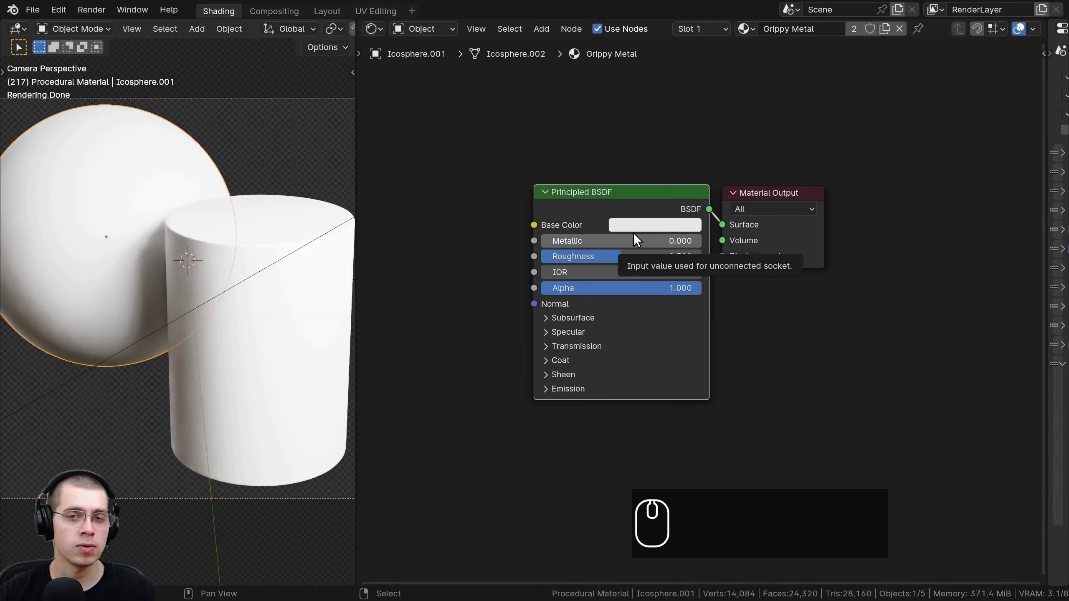
- Search the add-on preferences for node, check the Node Wrangler add-on's details, and close the preferences
click(58, 10)
click(83, 198)
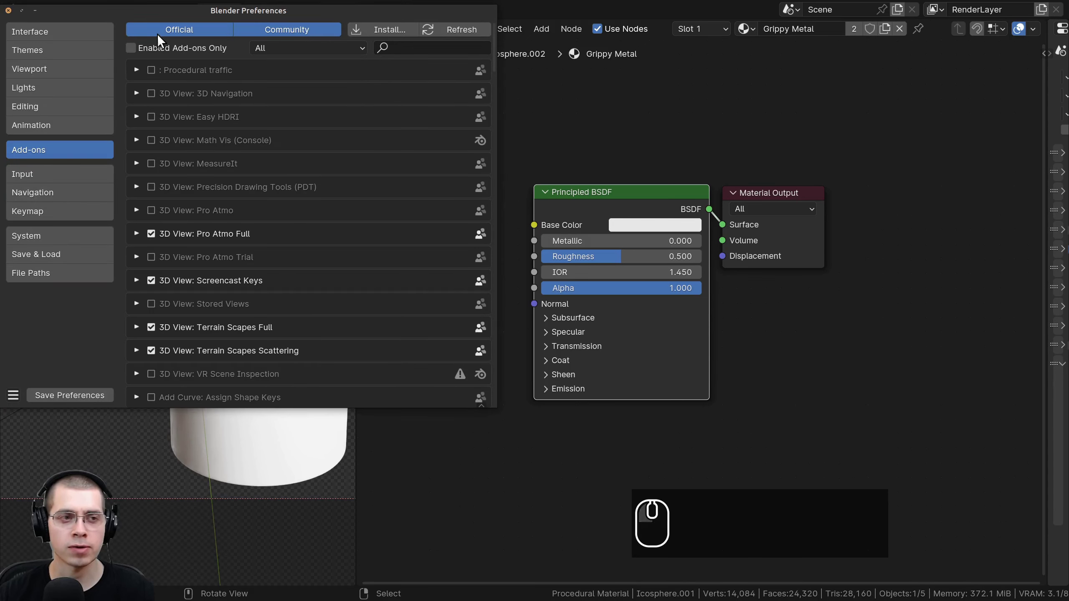
drag(421, 69, 544, 88)
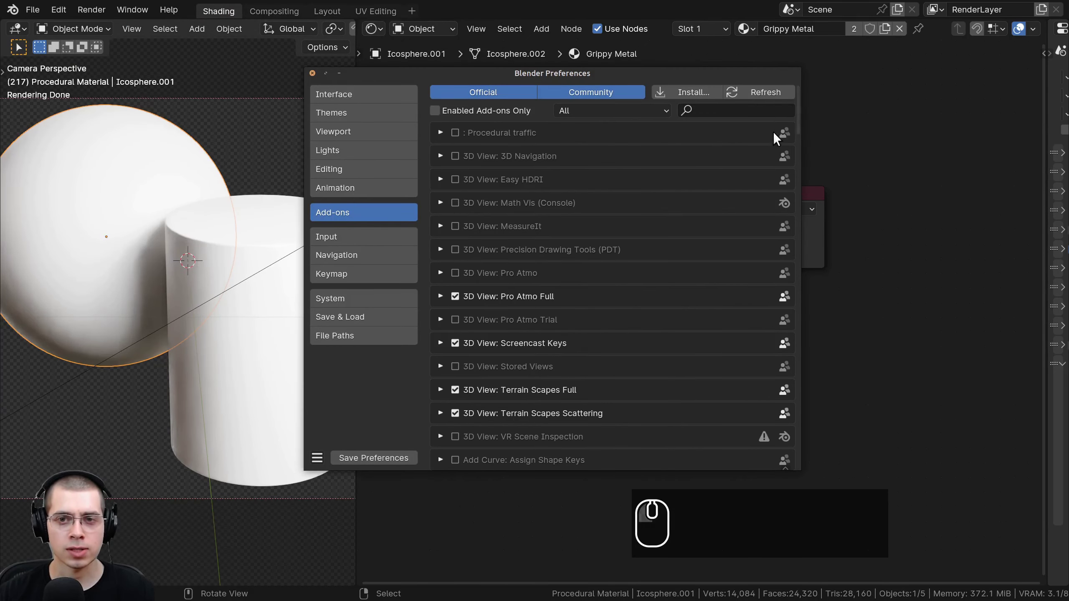
click(749, 111)
text(node)
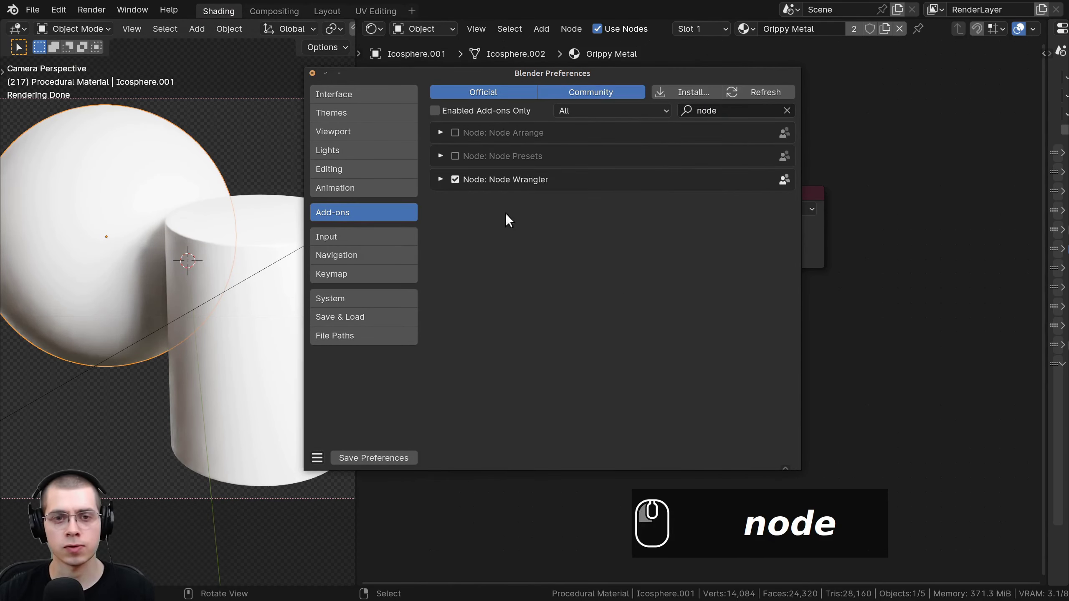
click(440, 180)
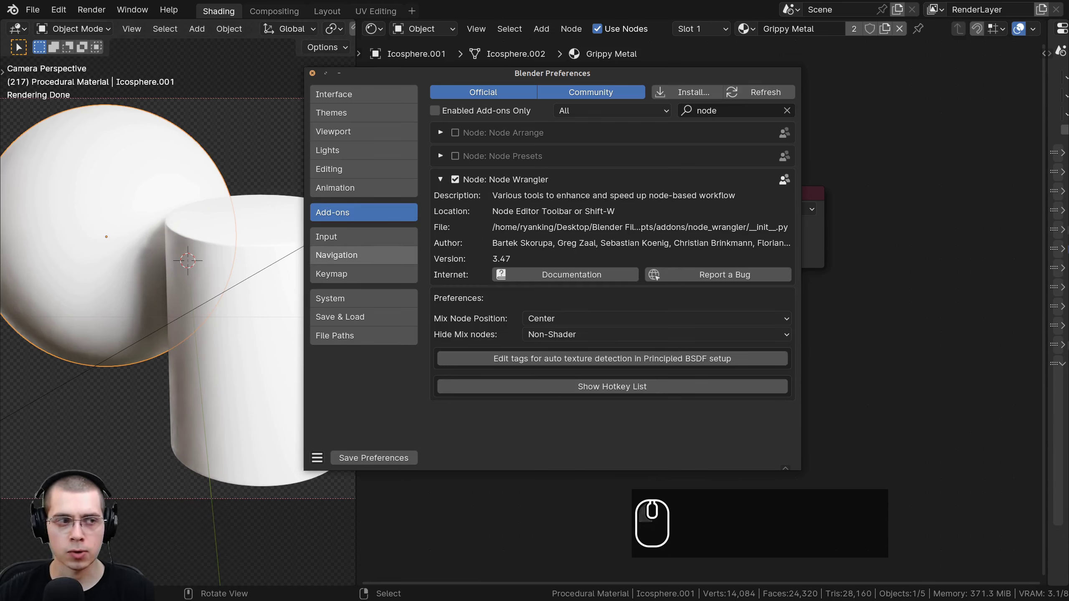
click(310, 72)
- Add a Brick Texture node in the free space before the Principled BSDF
middle_drag(569, 251, 680, 236)
scroll(680, 237, down, 1)
middle_drag(648, 281, 663, 282)
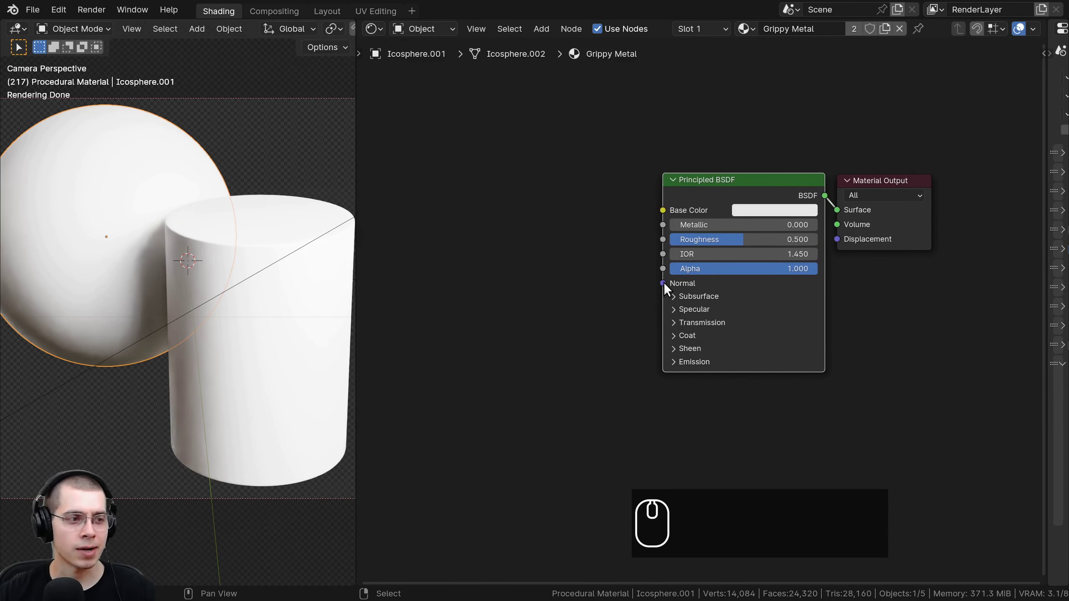
scroll(525, 281, down, 1)
key(shift+a)
click(539, 157)
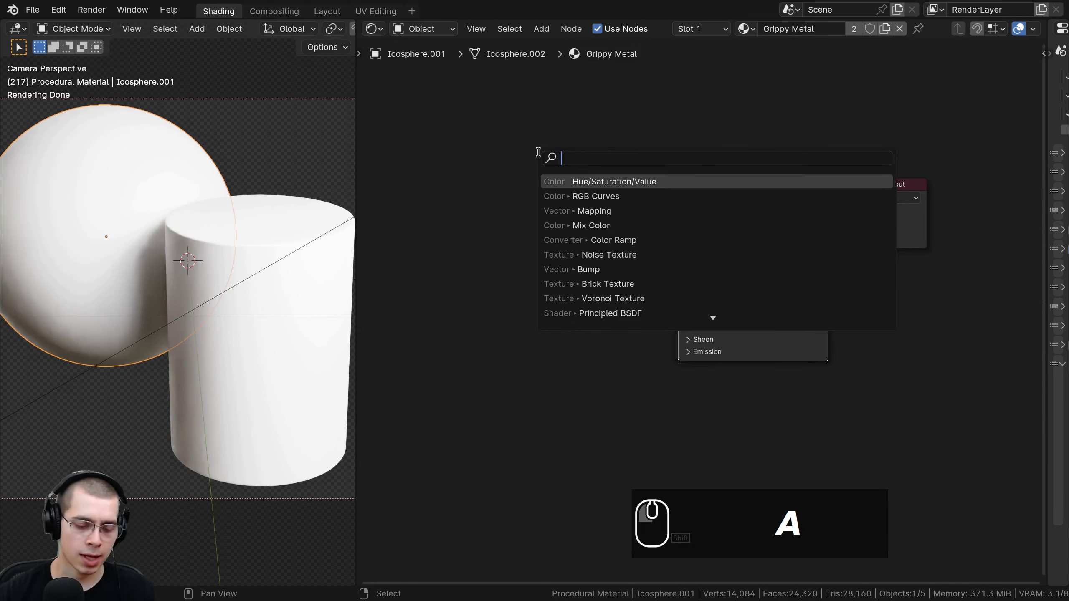
text(bri)
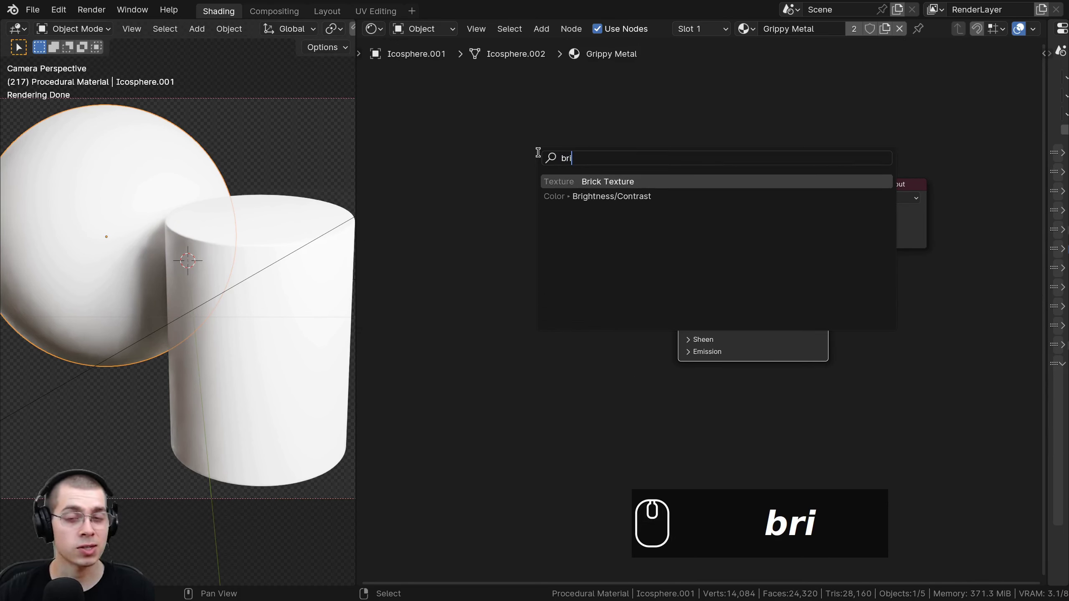
click(573, 182)
click(541, 181)
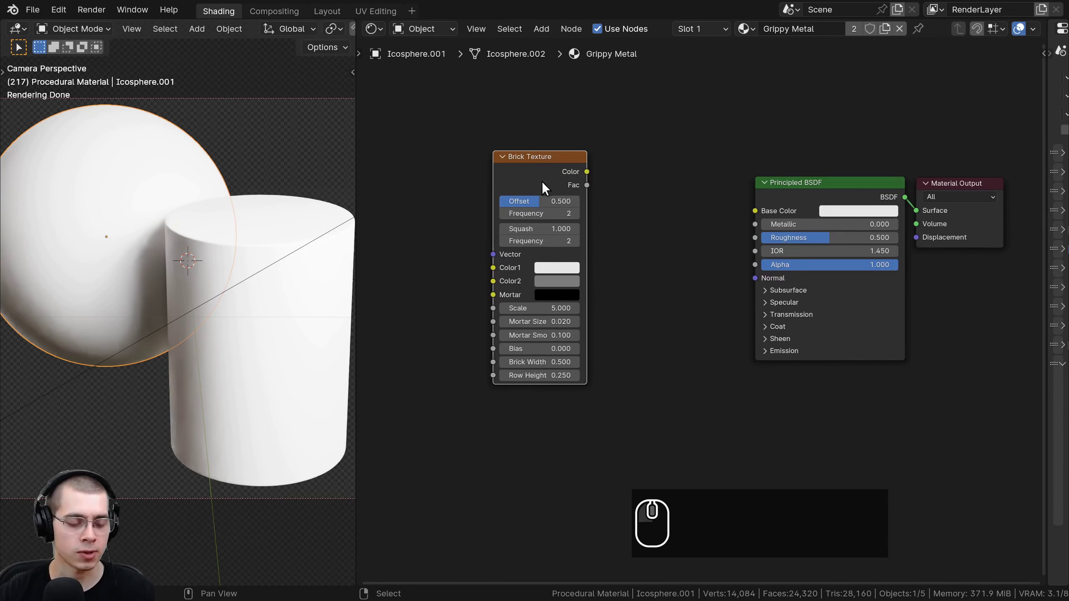
- Preview the Brick Texture's Color output directly on the sphere and cylinder, and shift the node slightly away from the Principled BSDF
middle_drag(541, 181, 629, 197)
ctrl+shift+click(633, 186)
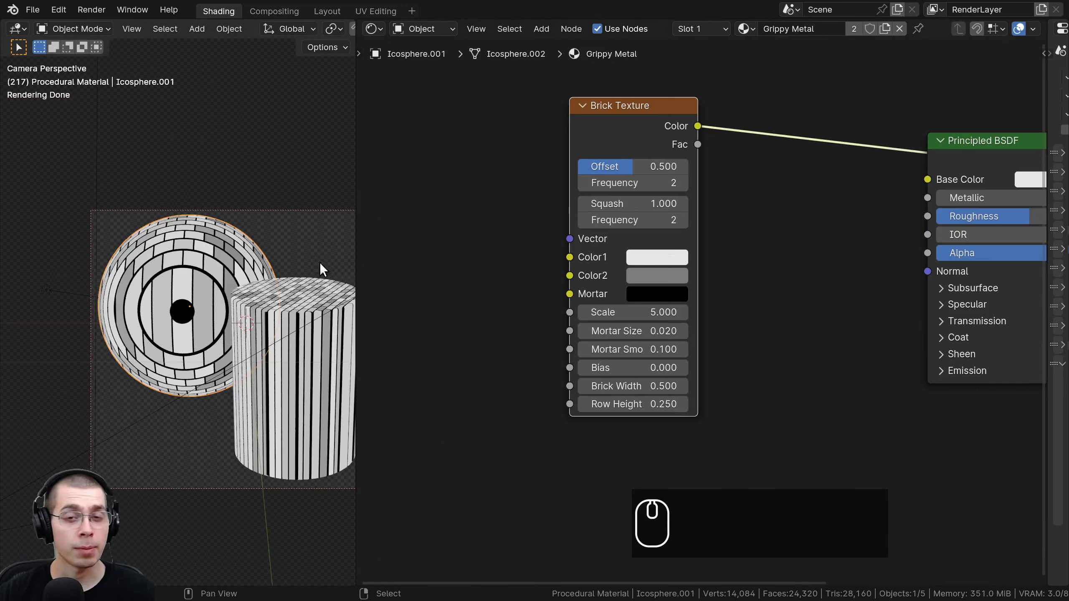
middle_drag(252, 287, 320, 236)
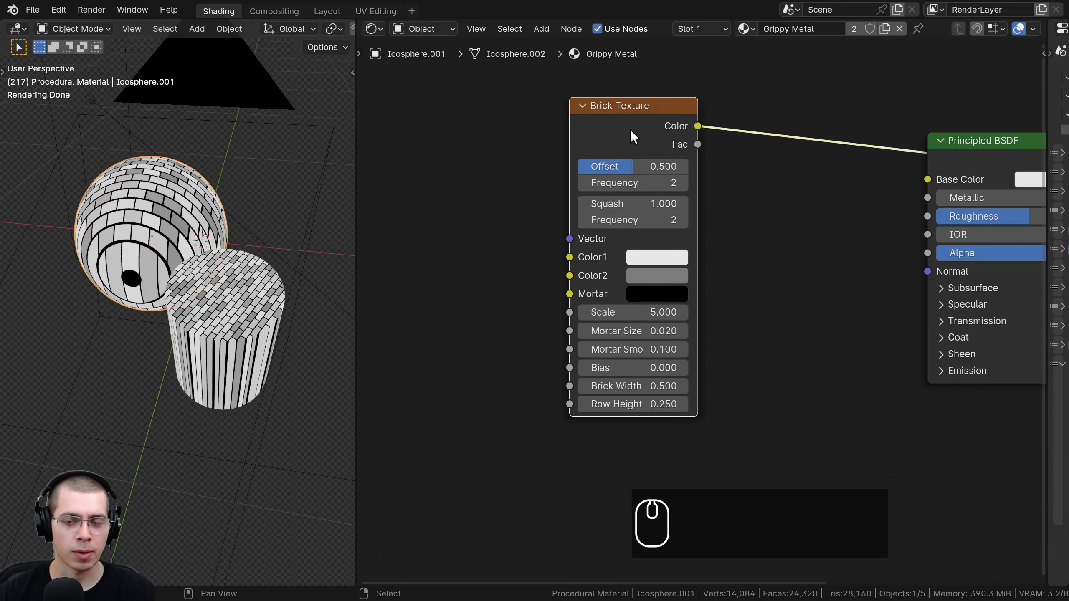
middle_drag(630, 130, 637, 170)
drag(638, 178, 621, 178)
middle_drag(617, 170, 707, 183)
scroll(707, 183, down, 1)
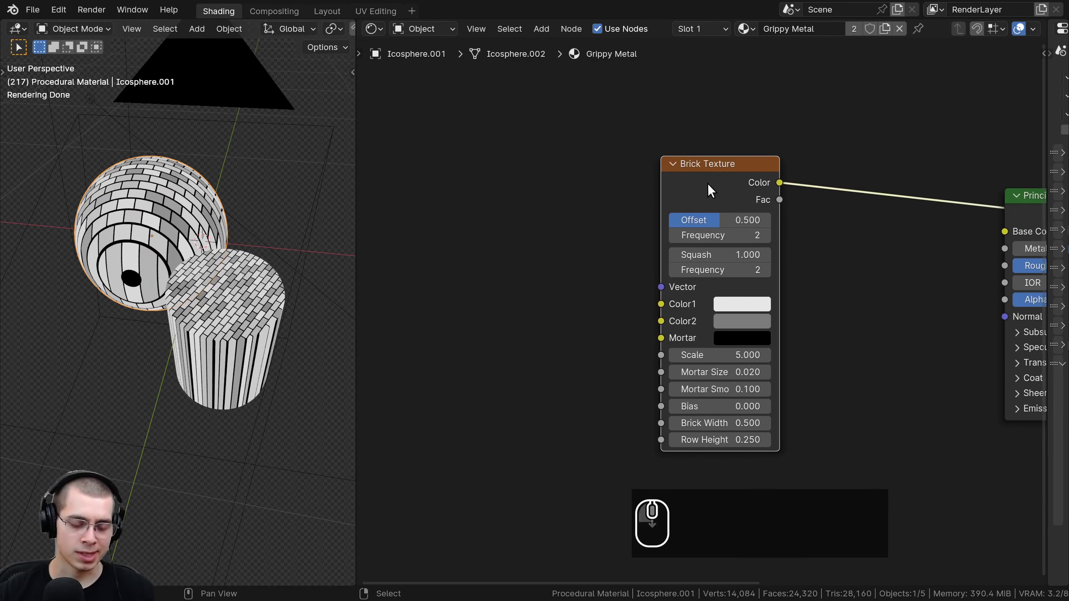
- Add linked Texture Coordinate and Mapping nodes to the Brick Texture and space them away from it
key(ctrl+t)
scroll(588, 219, down, 1)
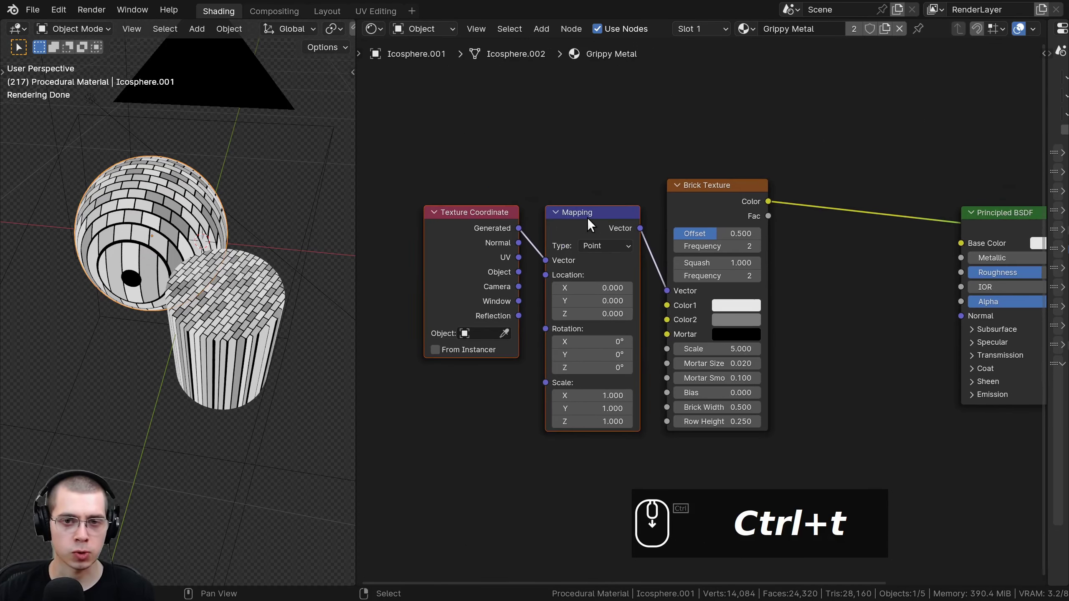
middle_drag(587, 217, 620, 216)
drag(518, 154, 614, 243)
key(g)
click(588, 244)
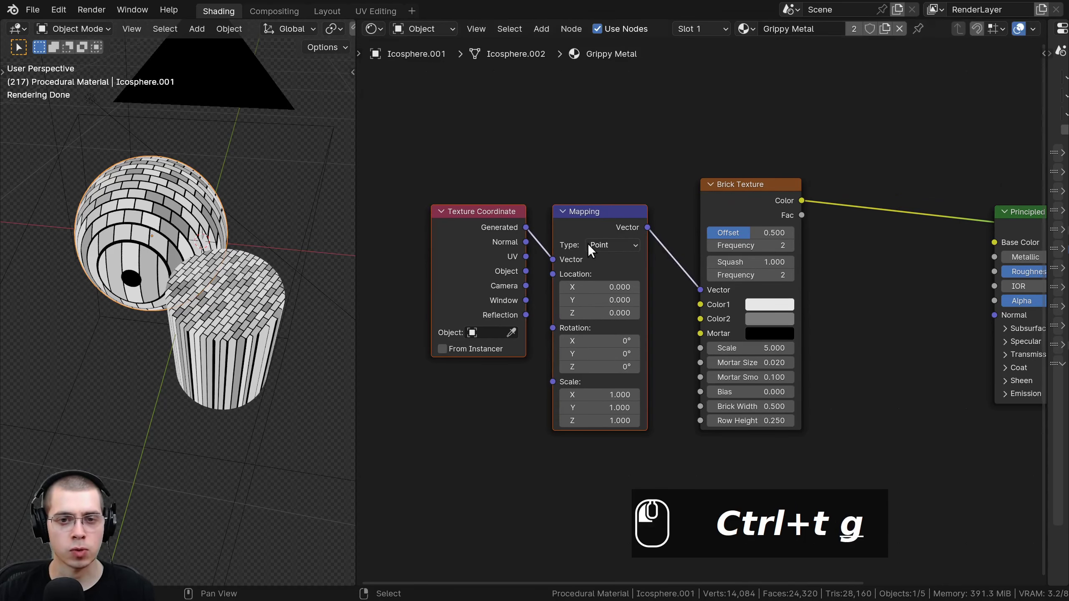
key(a)
- Try the Object texture coordinates as the Mapping node's Vector input and inspect the brick pattern on the cylinder
middle_drag(537, 279, 545, 279)
scroll(545, 278, up, 2)
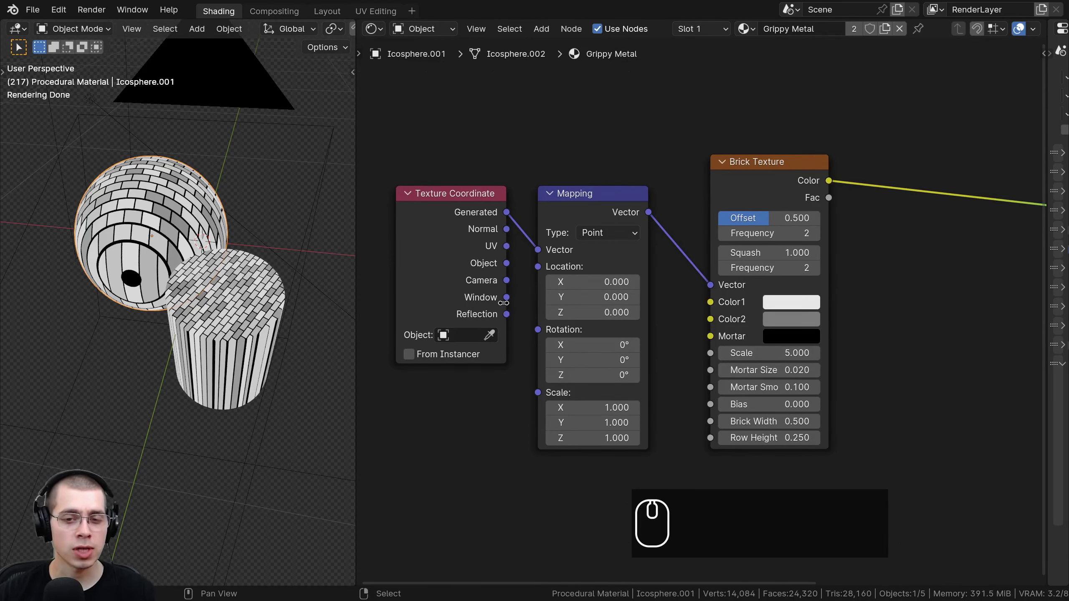
scroll(488, 278, up, 1)
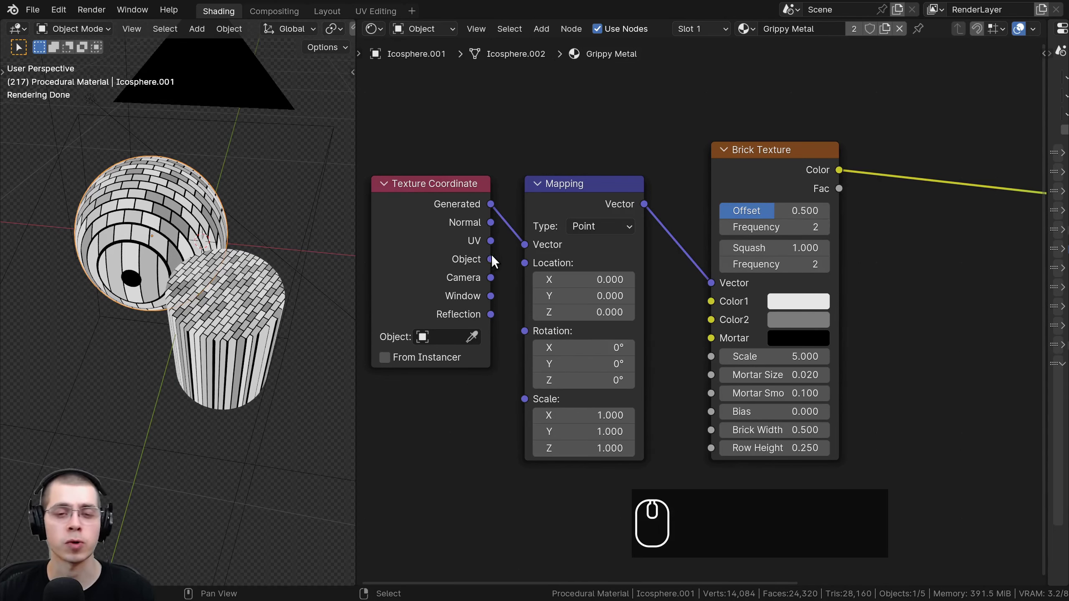
middle_drag(491, 254, 517, 252)
drag(517, 257, 550, 242)
scroll(150, 391, up, 4)
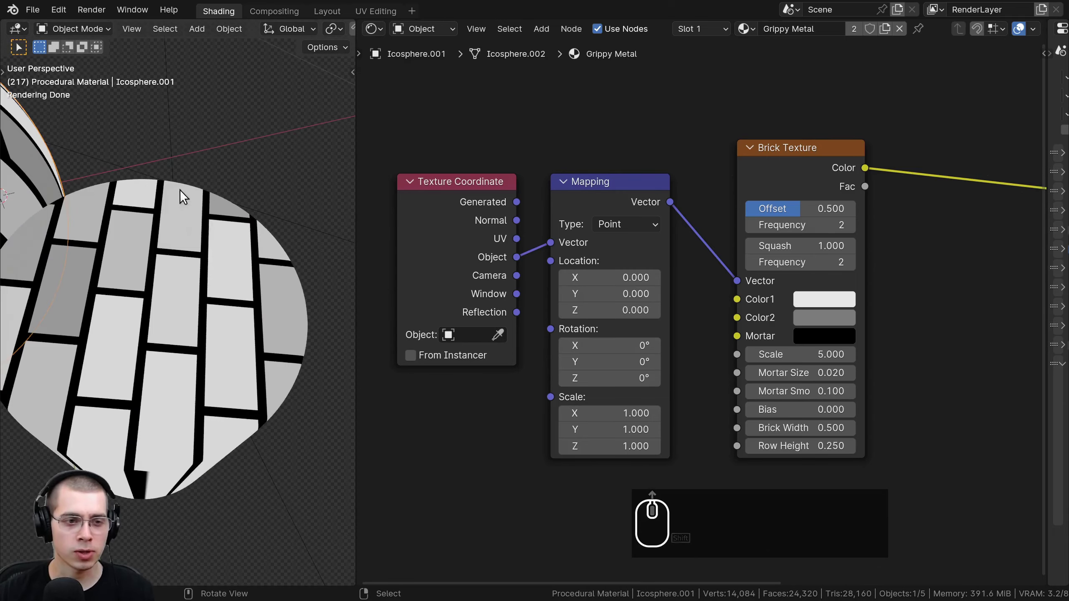
scroll(166, 396, down, 3)
scroll(177, 299, up, 5)
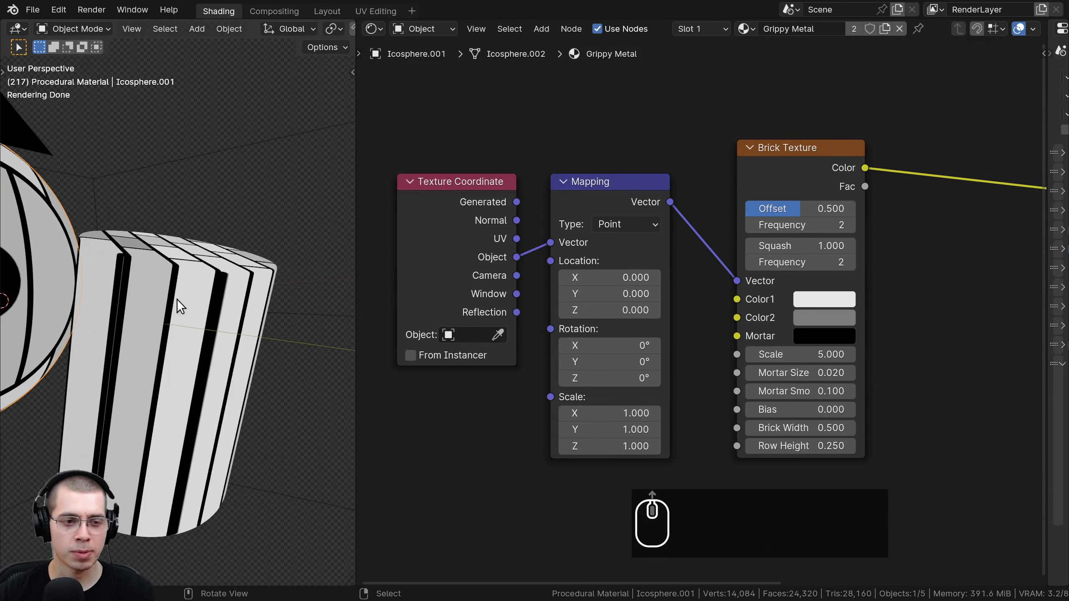
scroll(168, 336, down, 5)
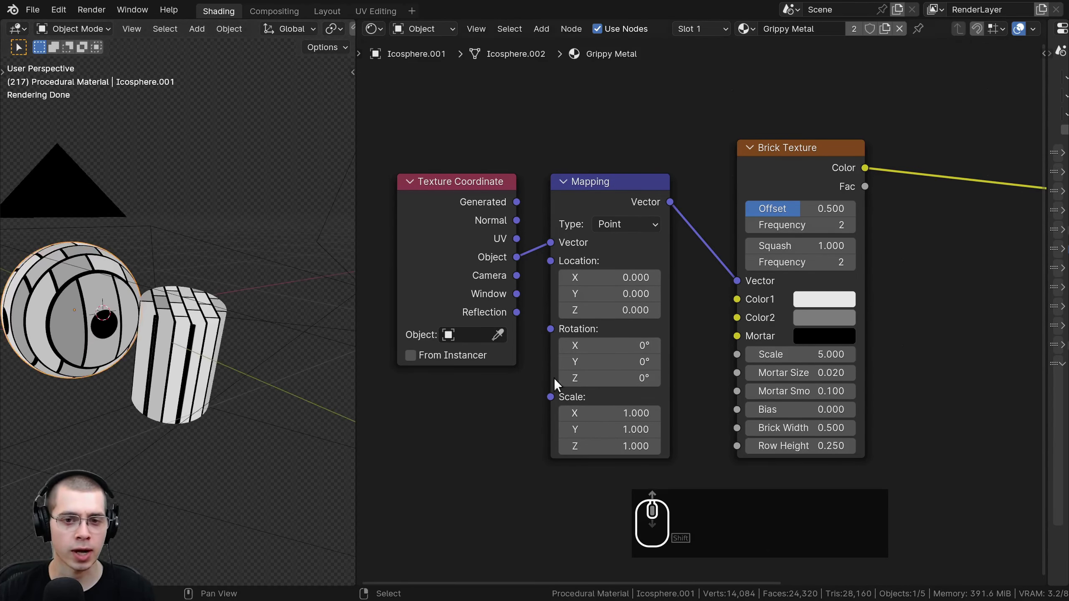
- Connect the UV texture coordinates to the Mapping node's Vector input and reposition the Texture Coordinate and Mapping nodes
scroll(542, 320, up, 1)
drag(528, 227, 568, 231)
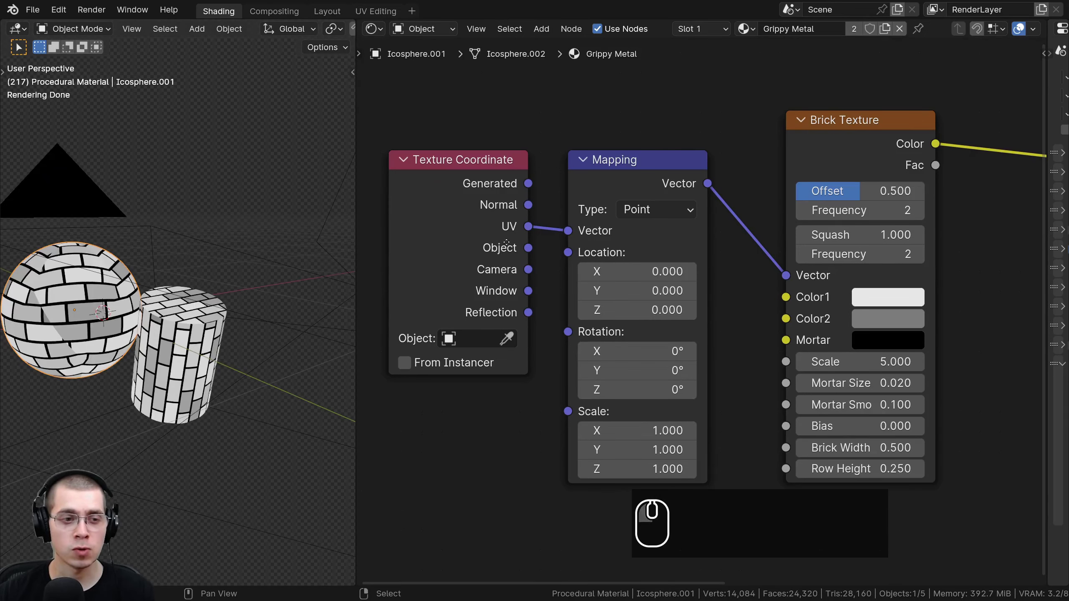
scroll(142, 282, up, 3)
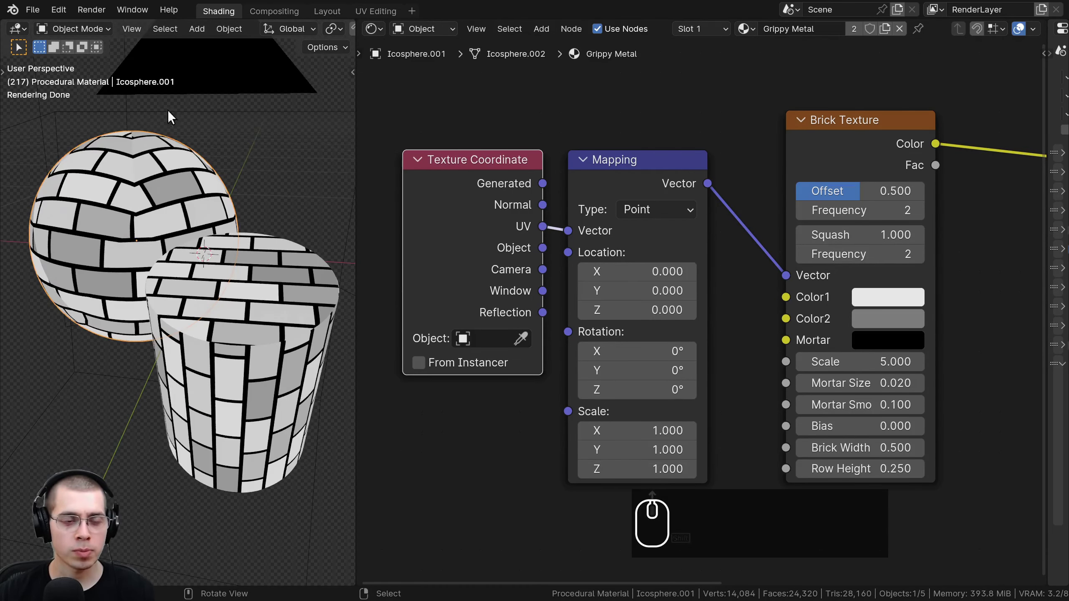
scroll(489, 193, down, 1)
drag(490, 170, 636, 271)
key(b)
key(g)
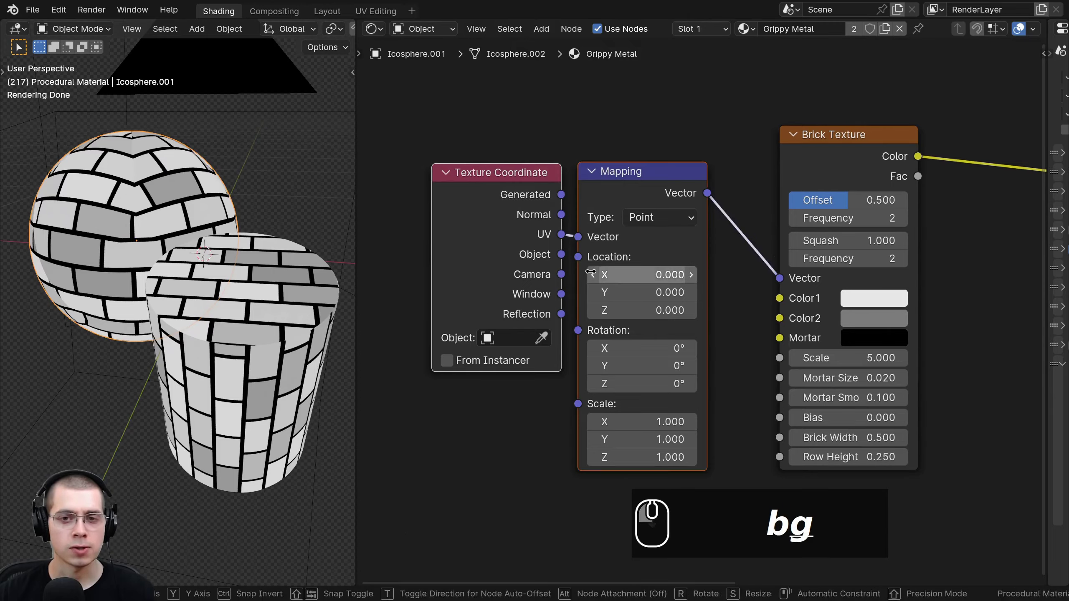
click(615, 279)
- Select the cylinder in the 3D viewport
scroll(205, 378, down, 3)
middle_drag(206, 383, 217, 342)
scroll(172, 276, up, 3)
key(g)
right_click(225, 295)
middle_drag(225, 294, 253, 219)
shift+middle_drag(270, 354, 112, 423)
right_click(193, 290)
shift+middle_drag(113, 423, 63, 397)
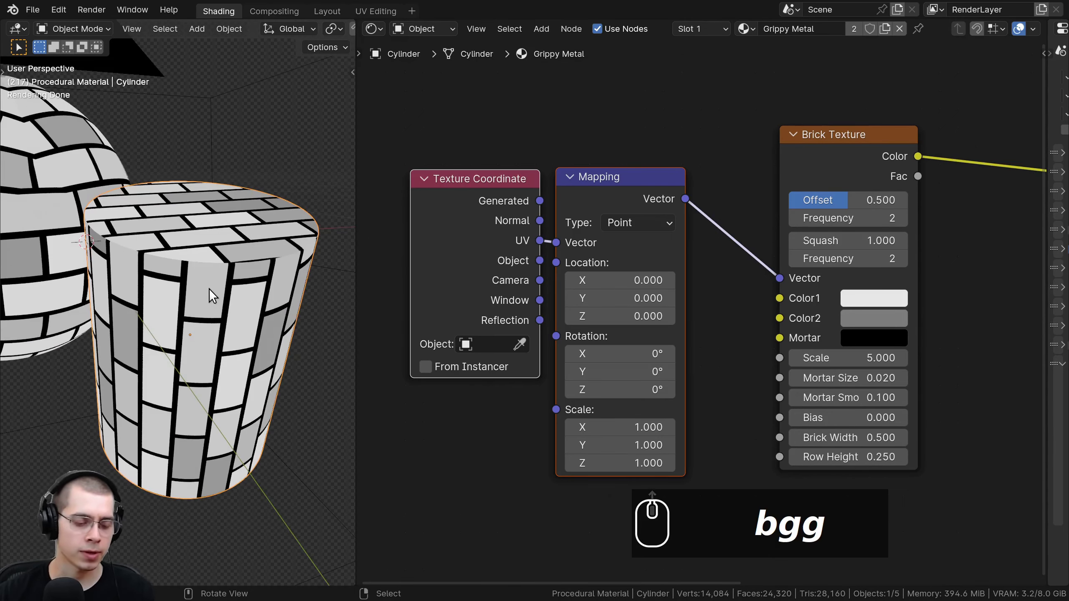
- Maximise the 3D viewport in solid shading and enter Edit Mode on the cylinder with vertex selection
key(ctrl+space)
key(z)
click(613, 249)
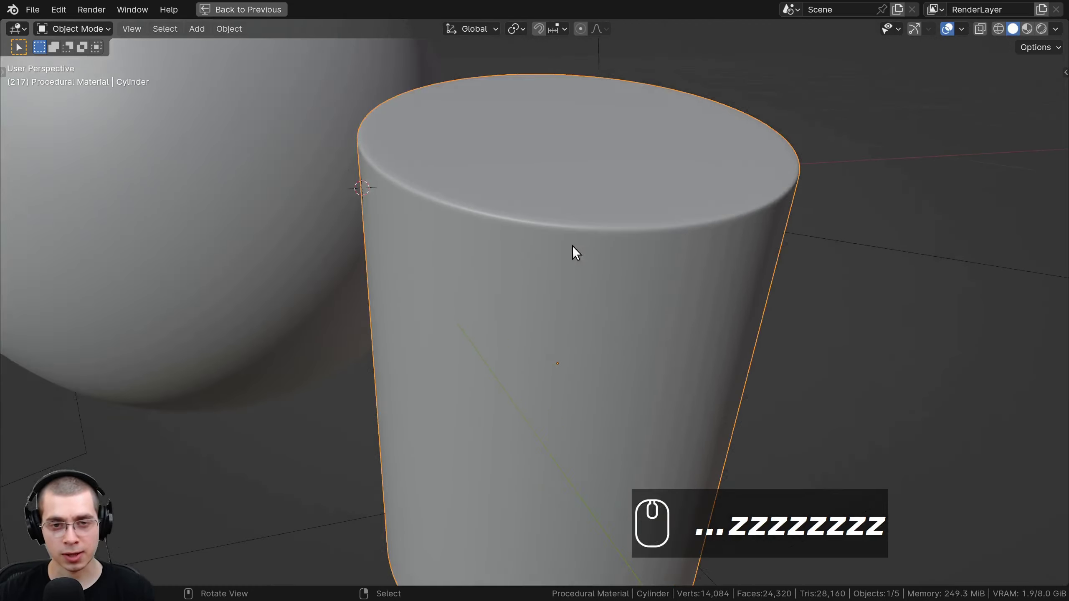
mouse_move(572, 246)
middle_down()
mouse_move(464, 289)
mouse_move(399, 285)
middle_up()
key(Tab)
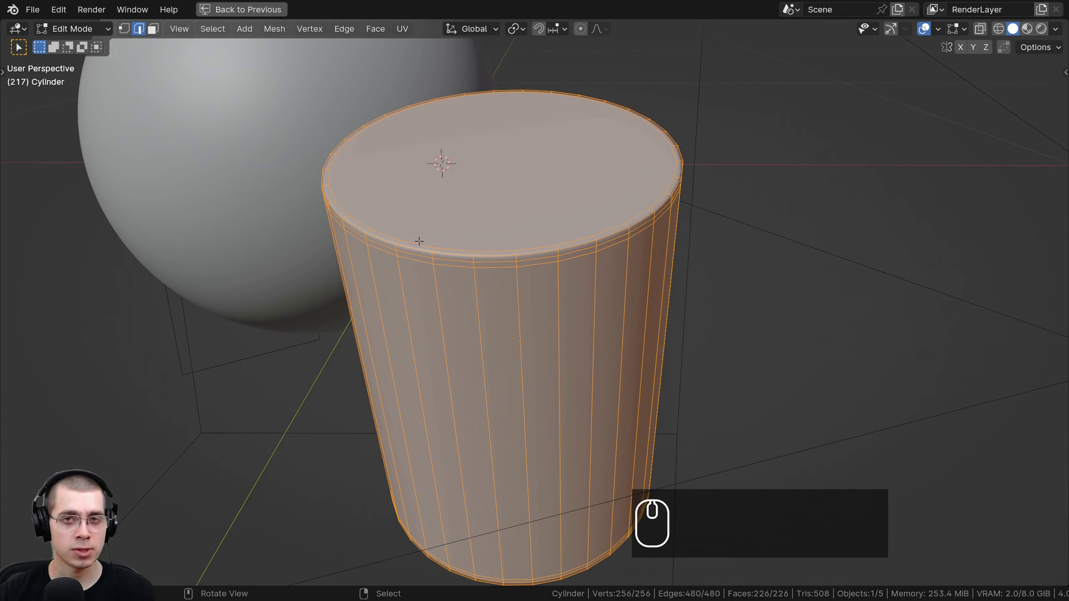
click(124, 29)
- Select the innermost edge loops around the cylinder's top and bottom caps together
scroll(444, 243, up, 4)
scroll(446, 244, up, 1)
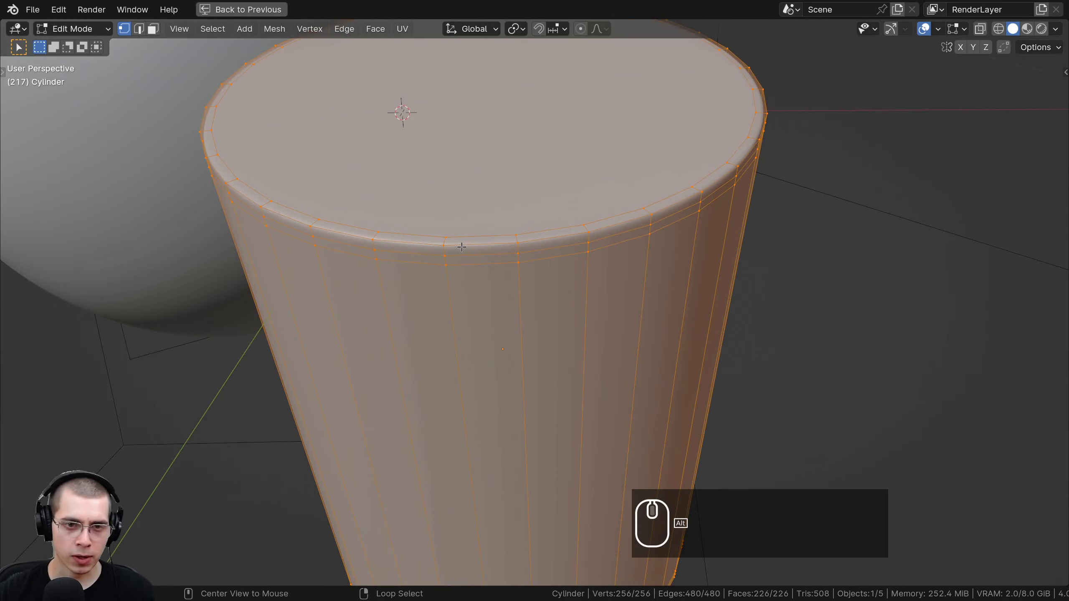
alt+click(459, 246)
middle_drag(446, 239, 536, 296)
scroll(536, 297, down, 1)
scroll(536, 307, up, 4)
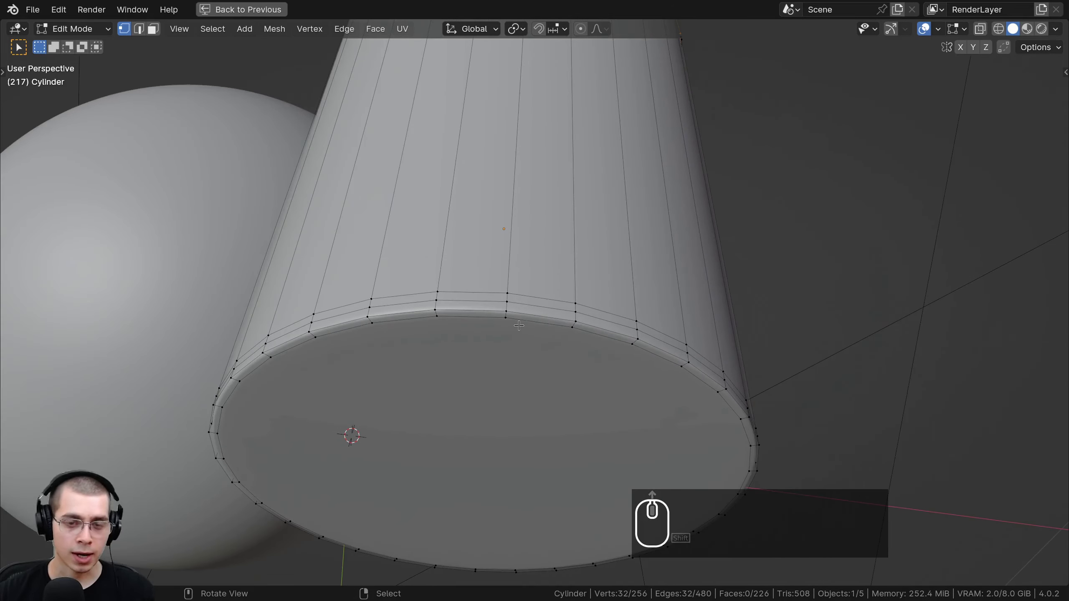
alt+shift+click(519, 322)
scroll(505, 345, down, 5)
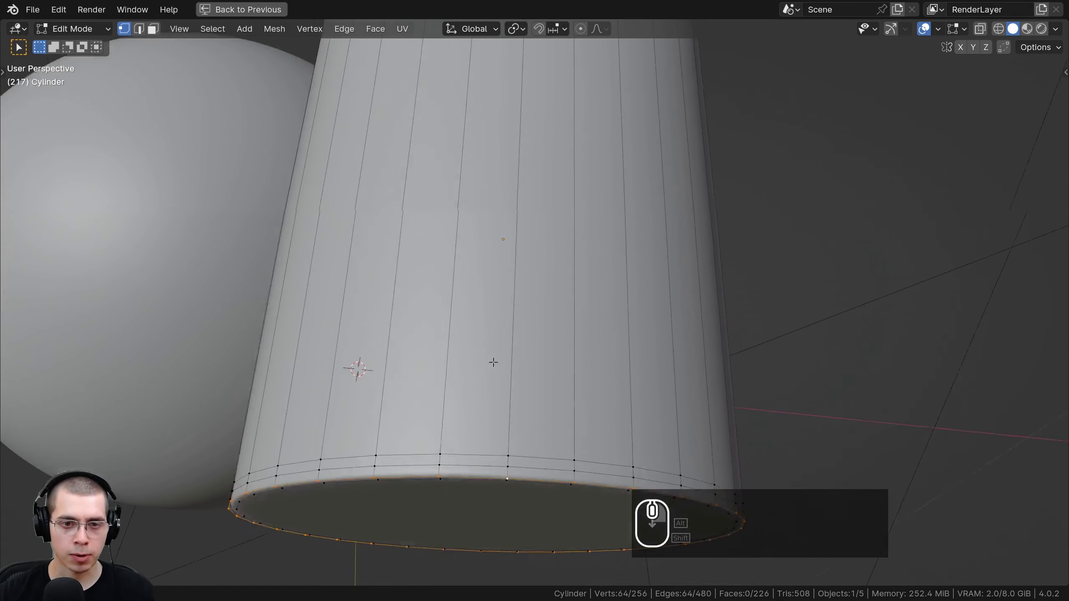
- Add a vertical edge line down the cylinder's side to the selection, joining the selected top and bottom cap loops
middle_drag(500, 370, 451, 67)
scroll(465, 139, up, 1)
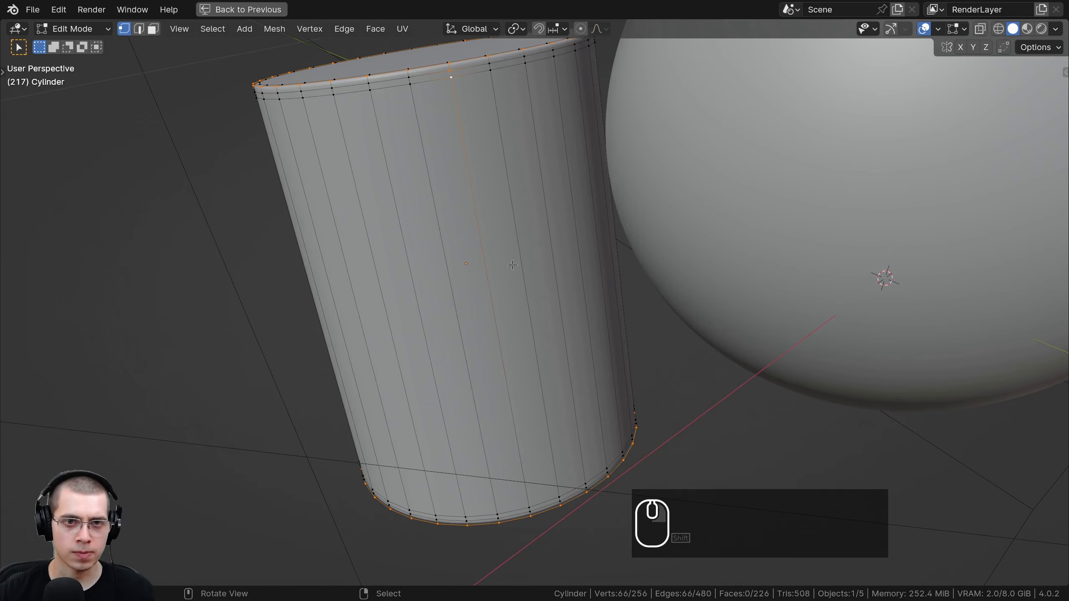
shift+scroll(472, 122, up, 10)
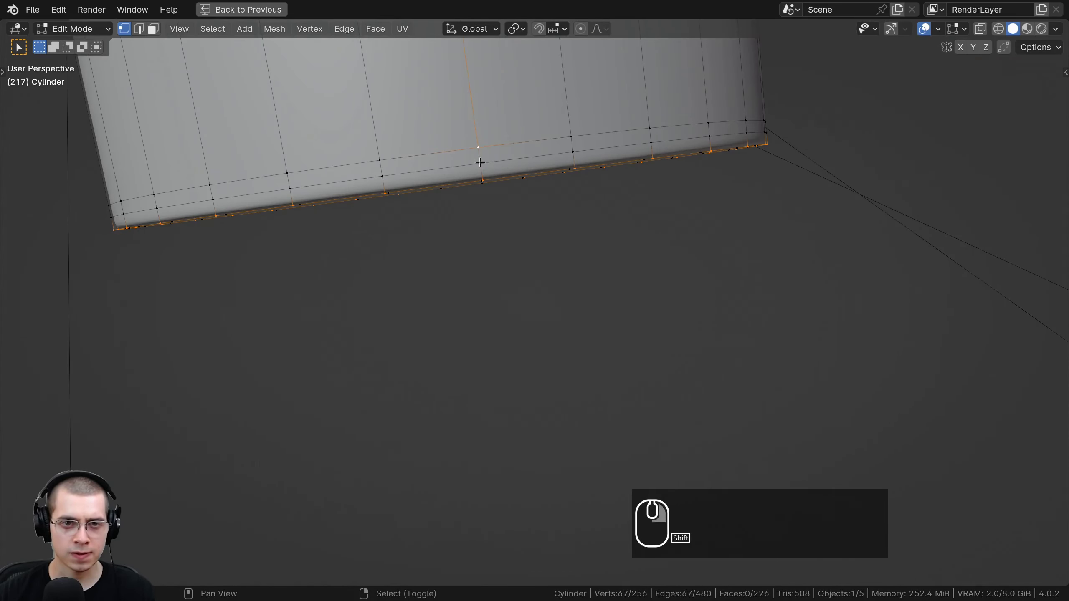
shift+right_click(480, 162)
scroll(508, 260, down, 4)
middle_drag(508, 260, 510, 147)
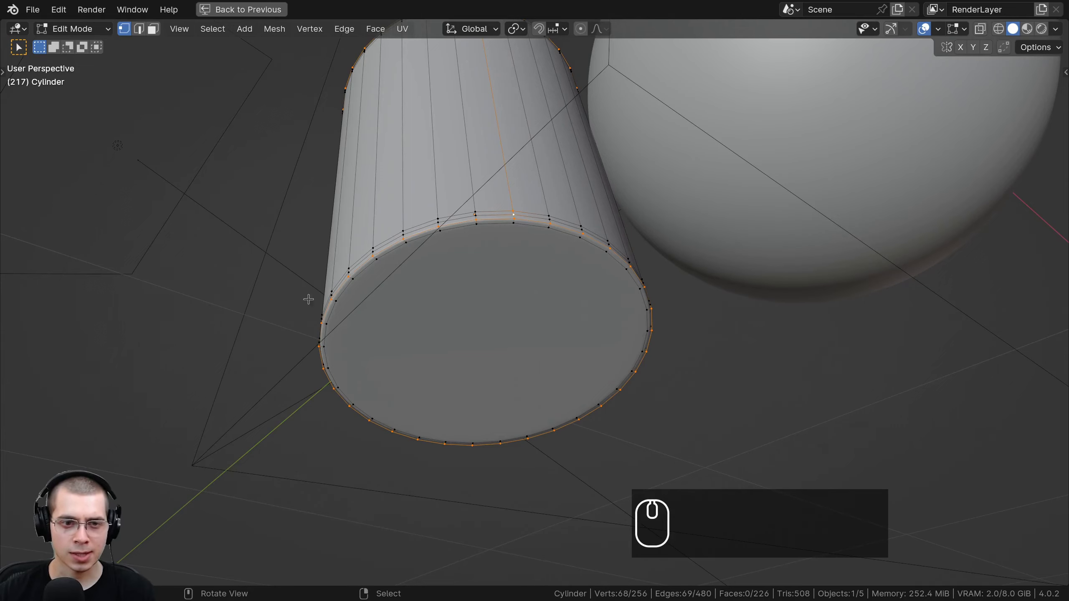
scroll(479, 254, down, 1)
middle_drag(479, 254, 516, 428)
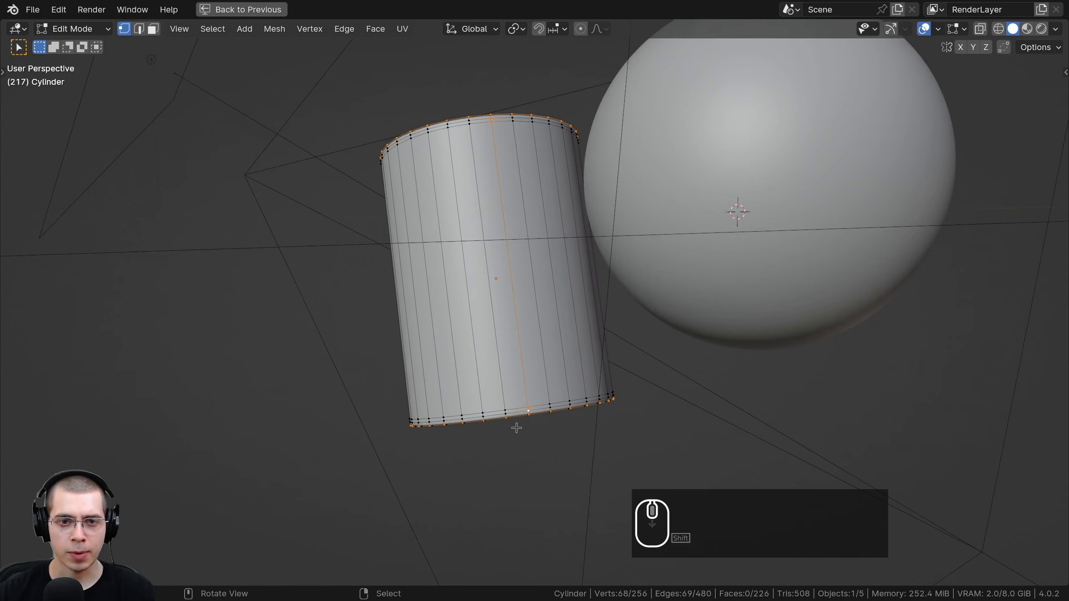
- Mark the selected cap loops and vertical side edges as UV seams and clear the selection
scroll(478, 148, up, 1)
middle_drag(477, 149, 476, 207)
scroll(476, 207, up, 1)
shift+middle_drag(477, 206, 510, 215)
shift+scroll(475, 308, down, 3)
middle_drag(602, 225, 623, 205)
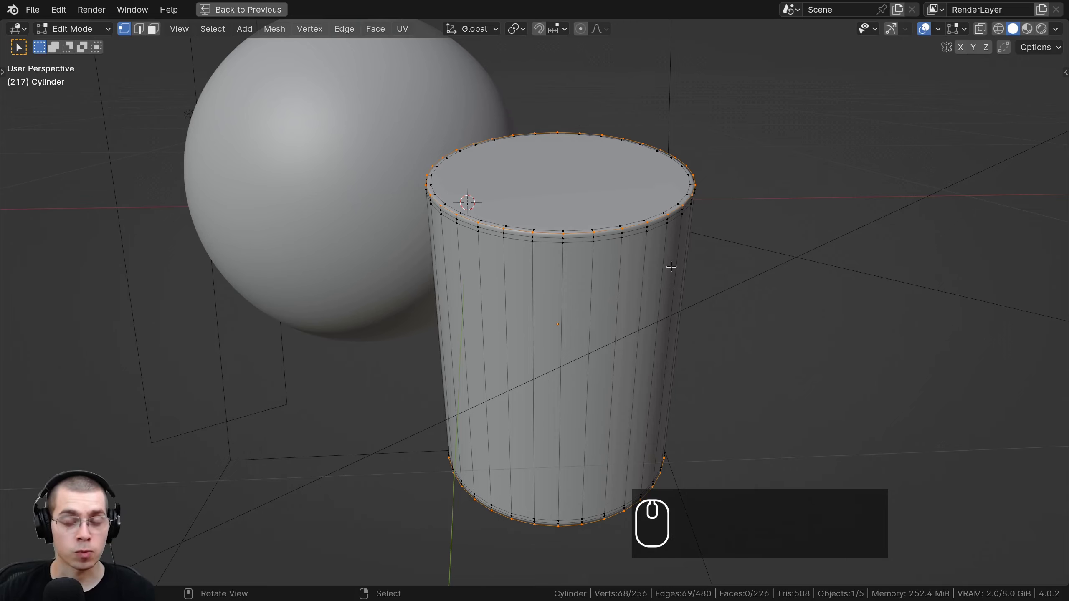
middle_drag(648, 147, 528, 282)
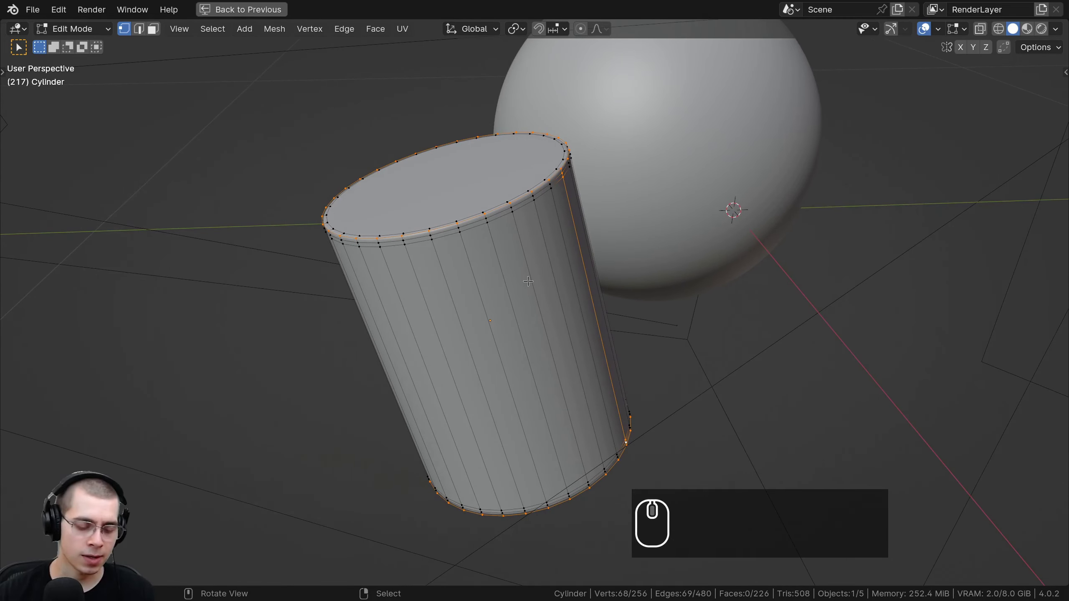
key(u)
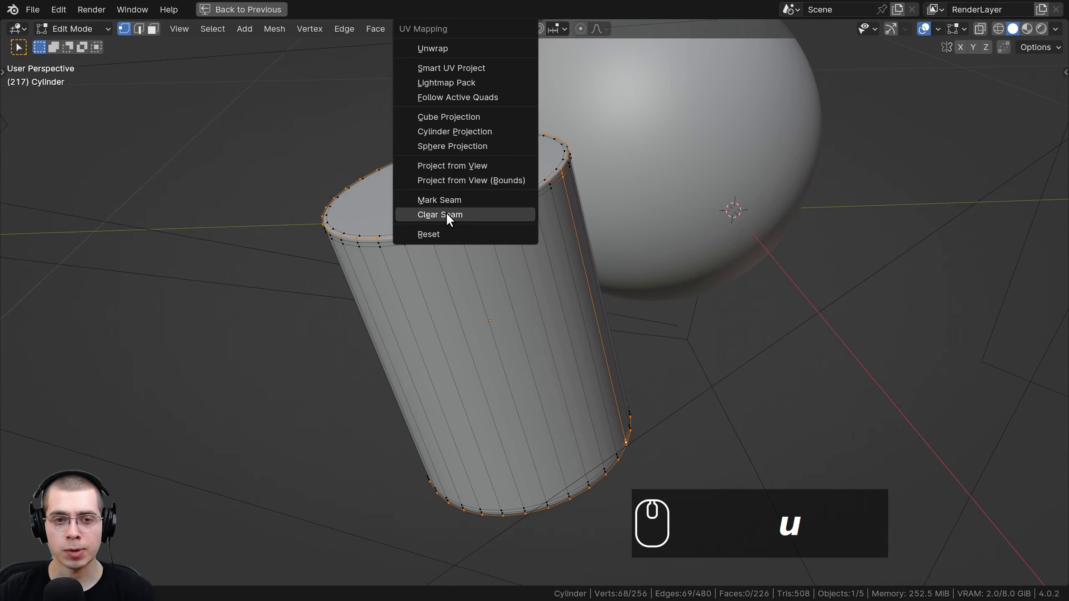
click(441, 202)
scroll(468, 289, up, 2)
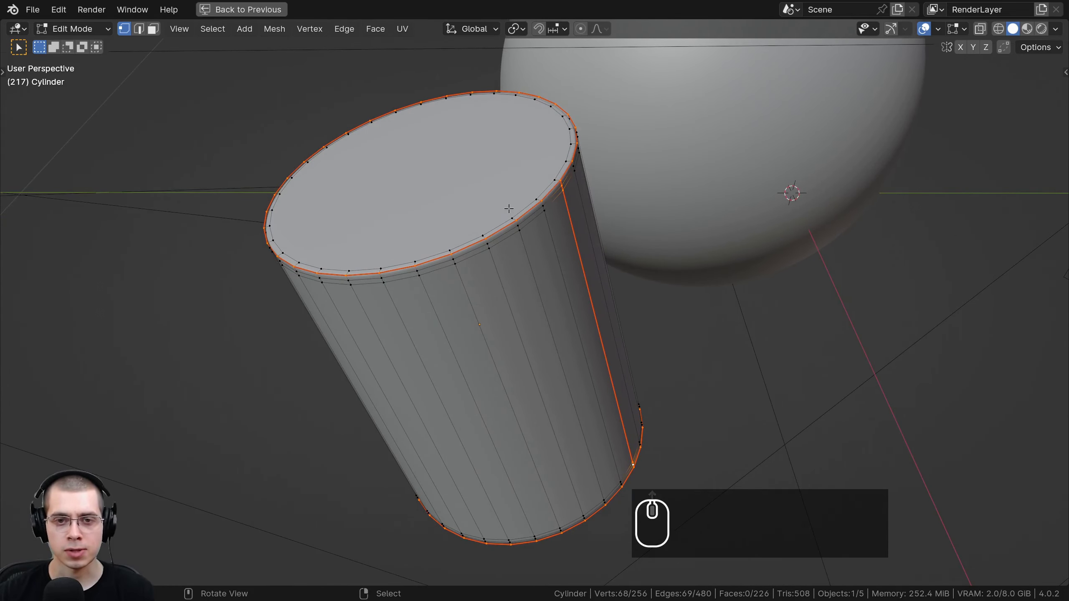
key(alt+a)
middle_drag(590, 290, 512, 271)
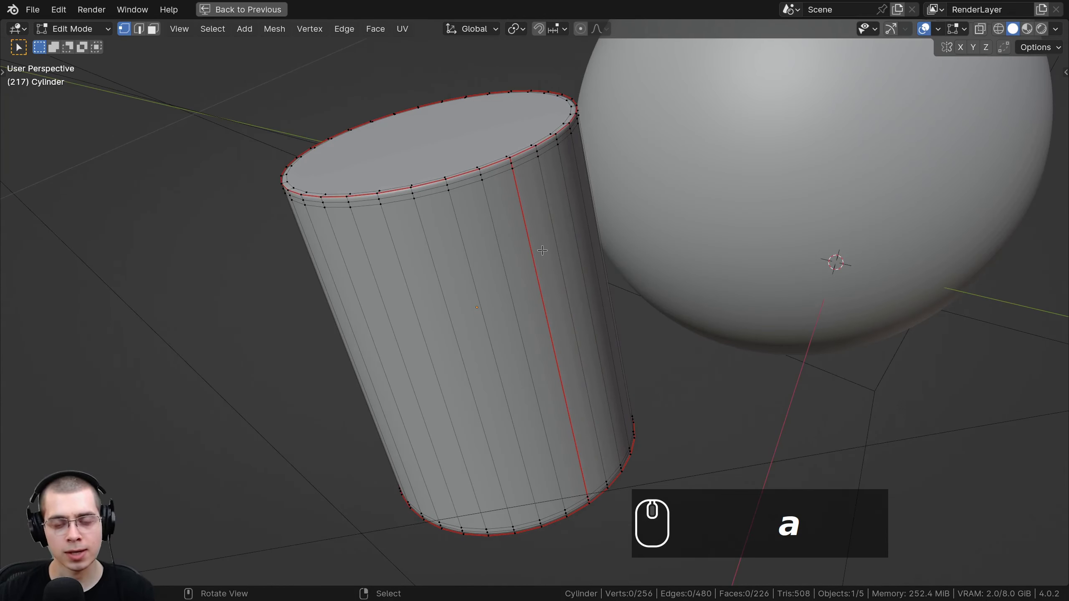
- Select the whole cylinder mesh and unwrap it along the marked seams with Unwrap
key(a)
key(a)
key(a)
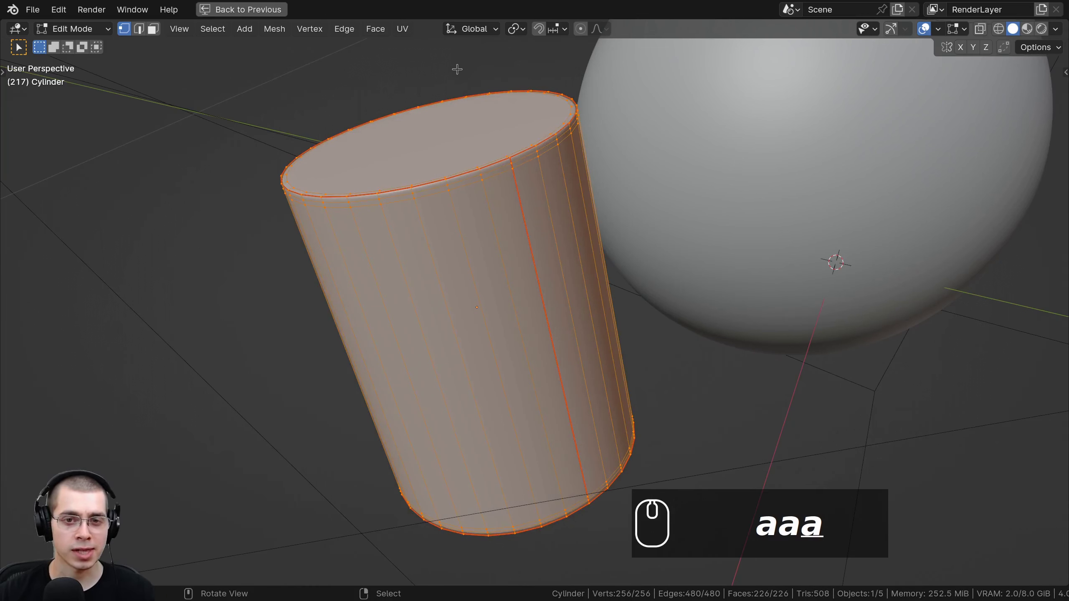
key(u)
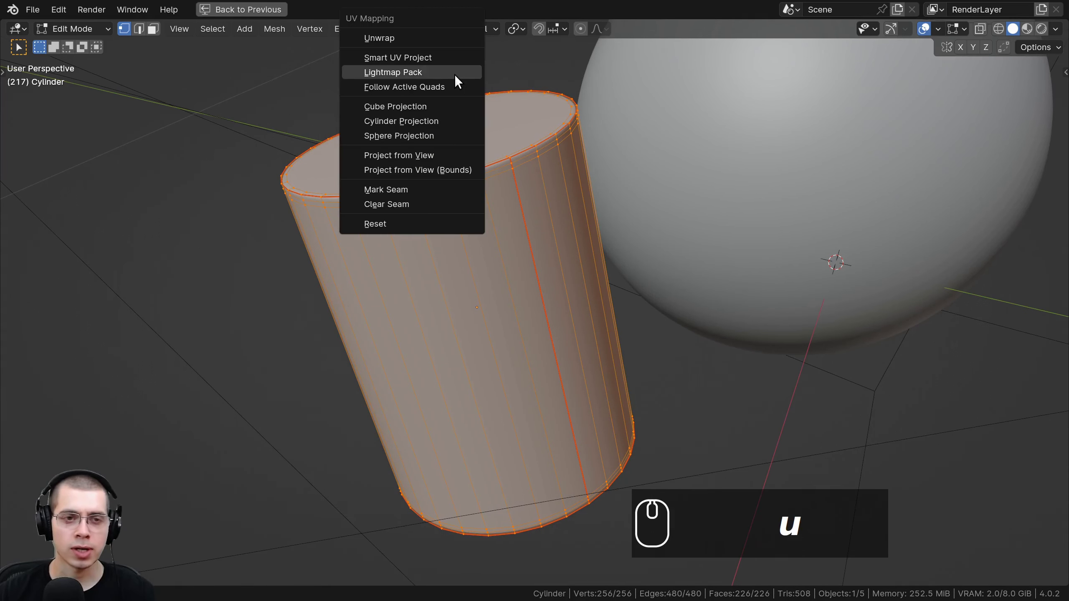
click(384, 39)
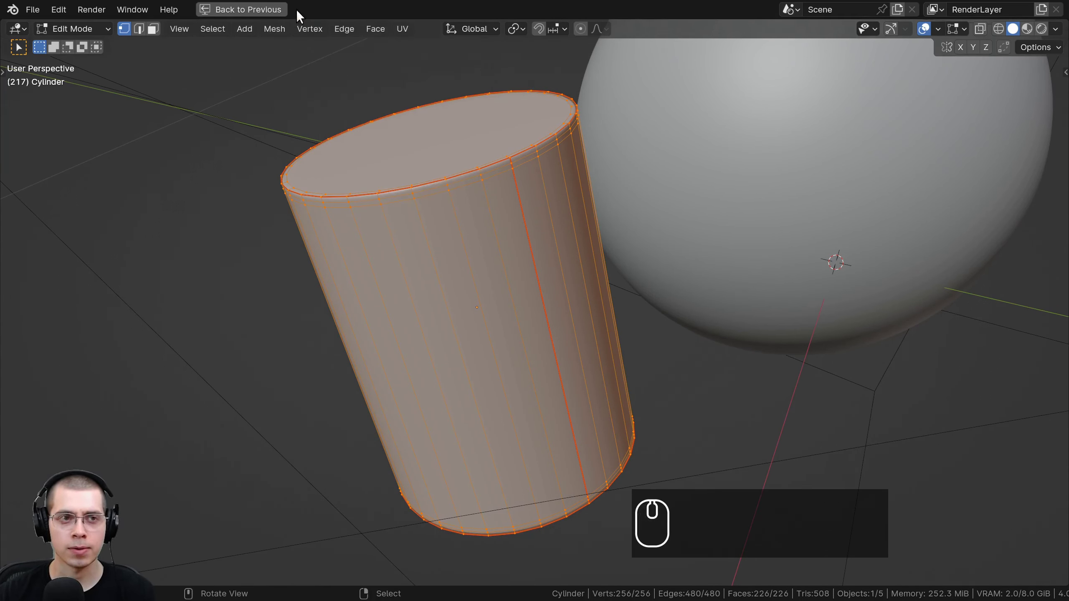
- Restore the full window layout and inspect the cylinder's unwrapped islands in the UV Editing workspace
click(258, 9)
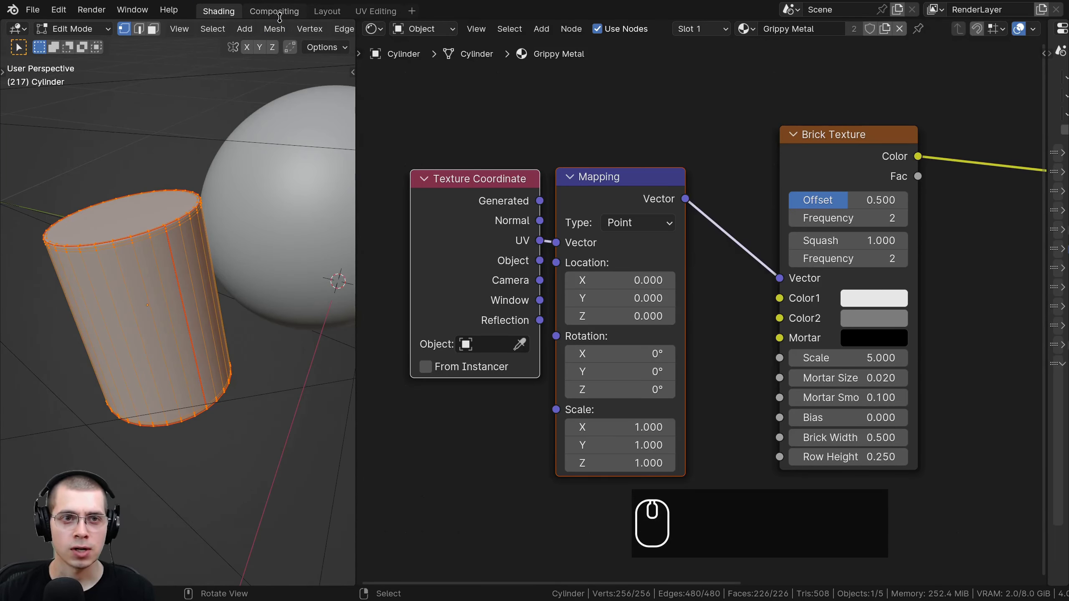
click(374, 11)
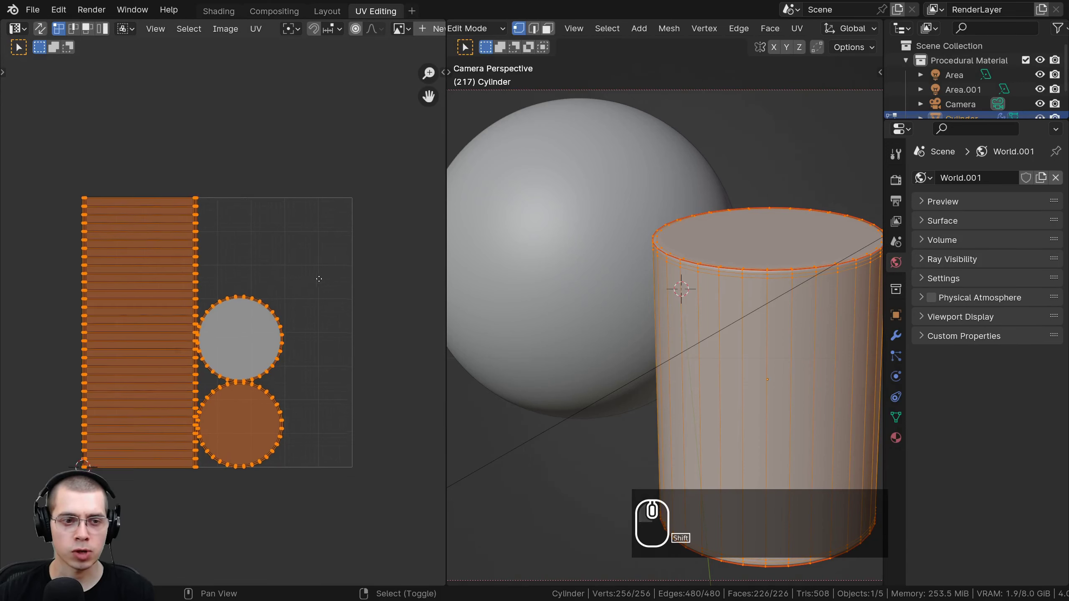
scroll(101, 195, up, 3)
scroll(251, 285, down, 1)
shift+middle_drag(251, 284, 262, 260)
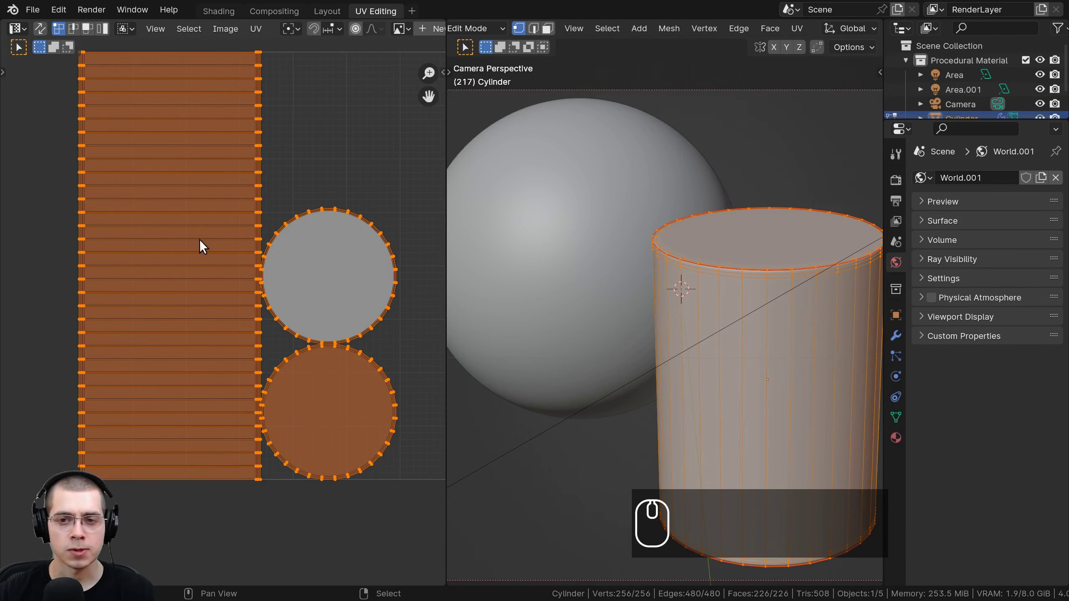
- Return to the Shading workspace in Object Mode and show the viewport in rendered shading from the camera view
click(221, 12)
key(z)
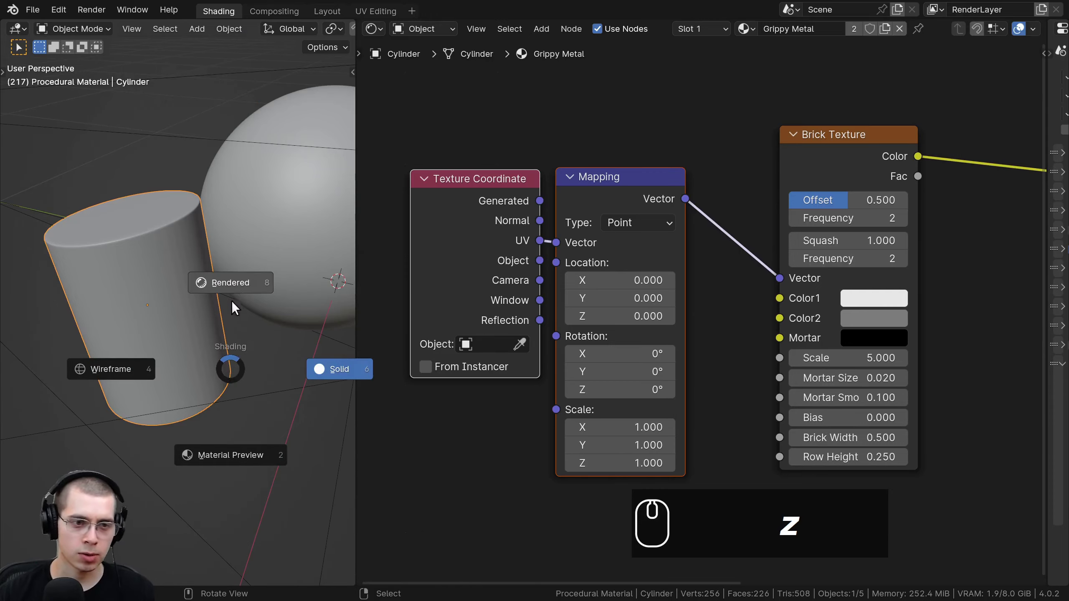
key(KP_0)
scroll(234, 282, up, 3)
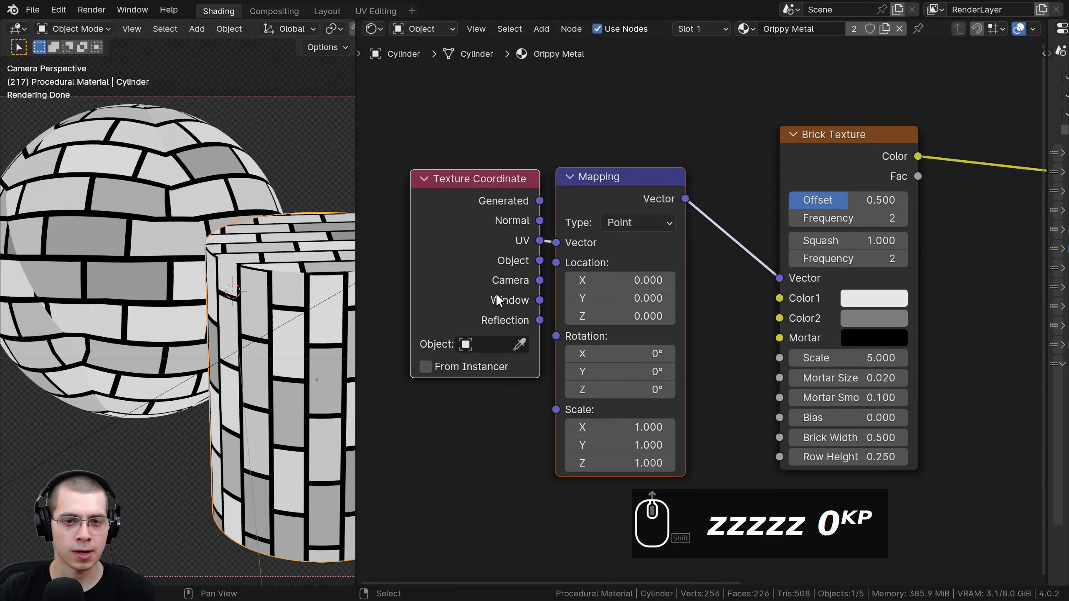
scroll(504, 274, down, 1)
shift+middle_drag(270, 253, 227, 230)
scroll(227, 231, down, 1)
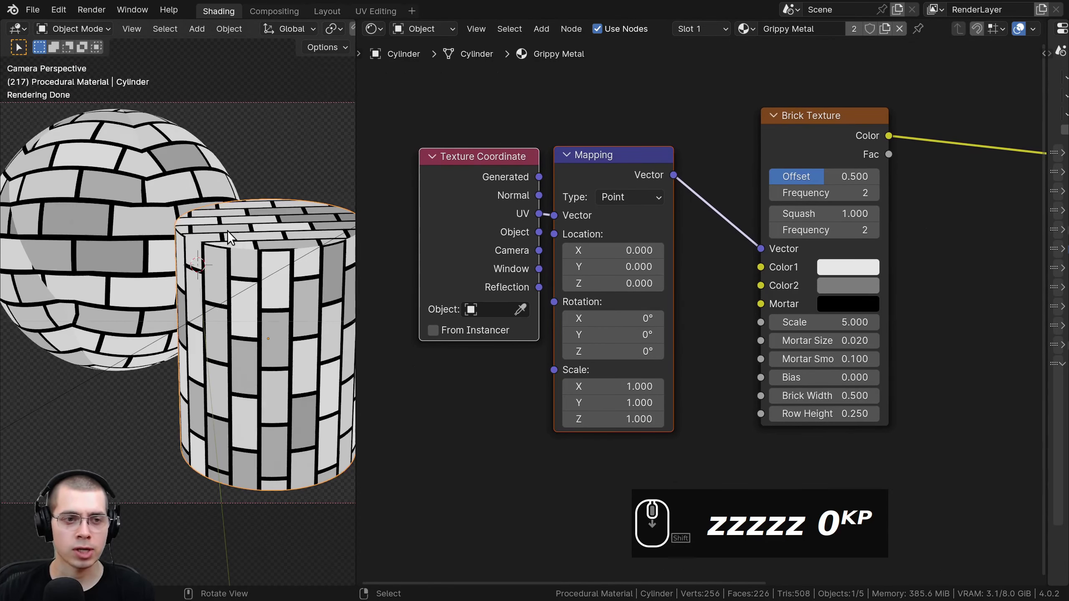
- Set the Brick Texture's Scale to 60 and copy its Color1 white onto Color2
shift+middle_drag(761, 283, 653, 299)
scroll(653, 298, up, 2)
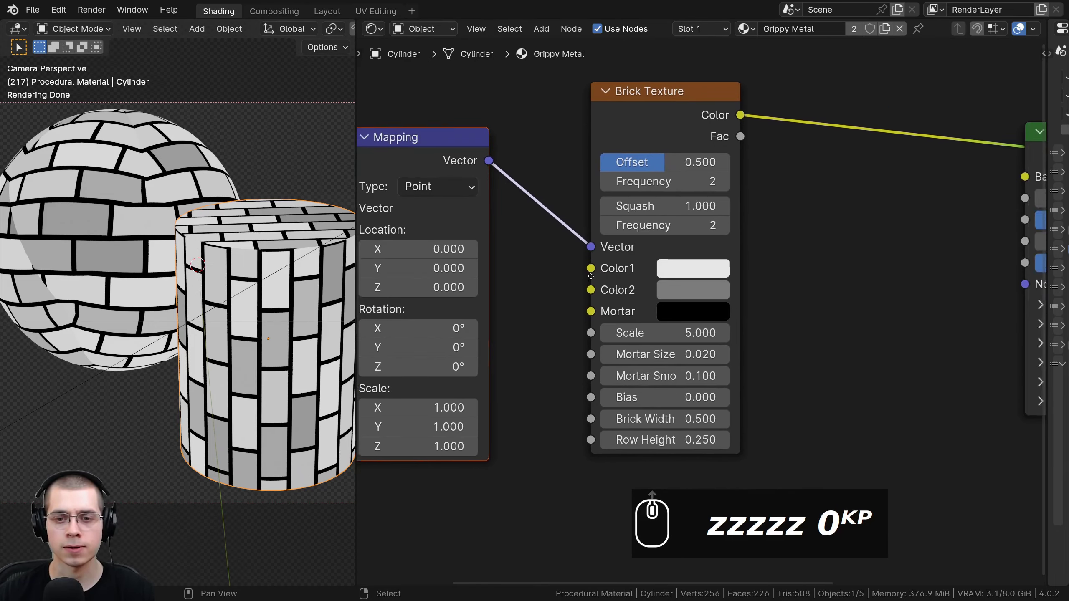
click(589, 317)
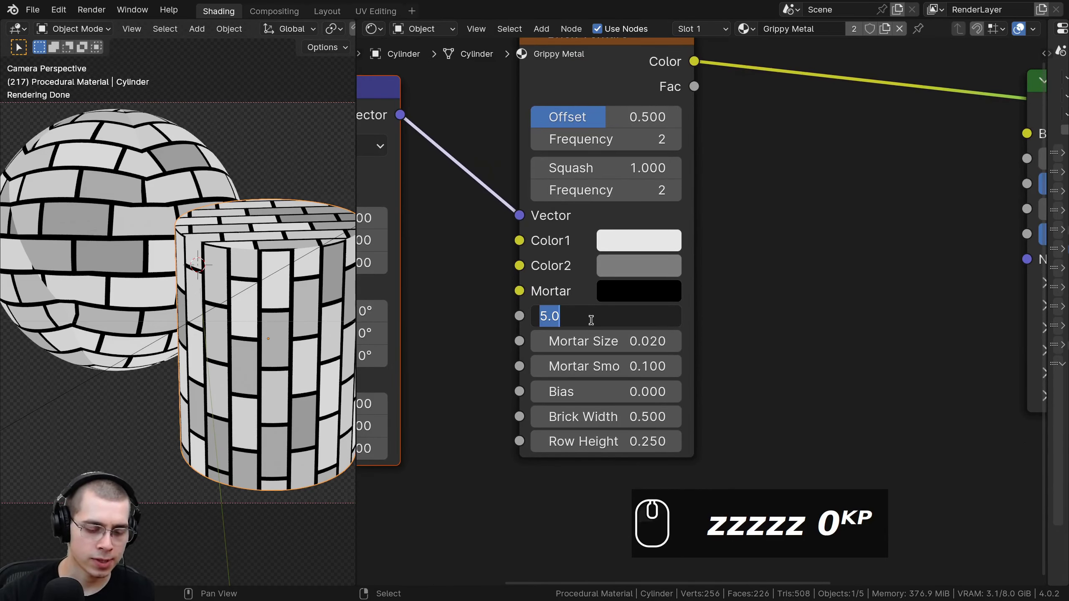
text(60)
key(Return)
scroll(580, 222, up, 1)
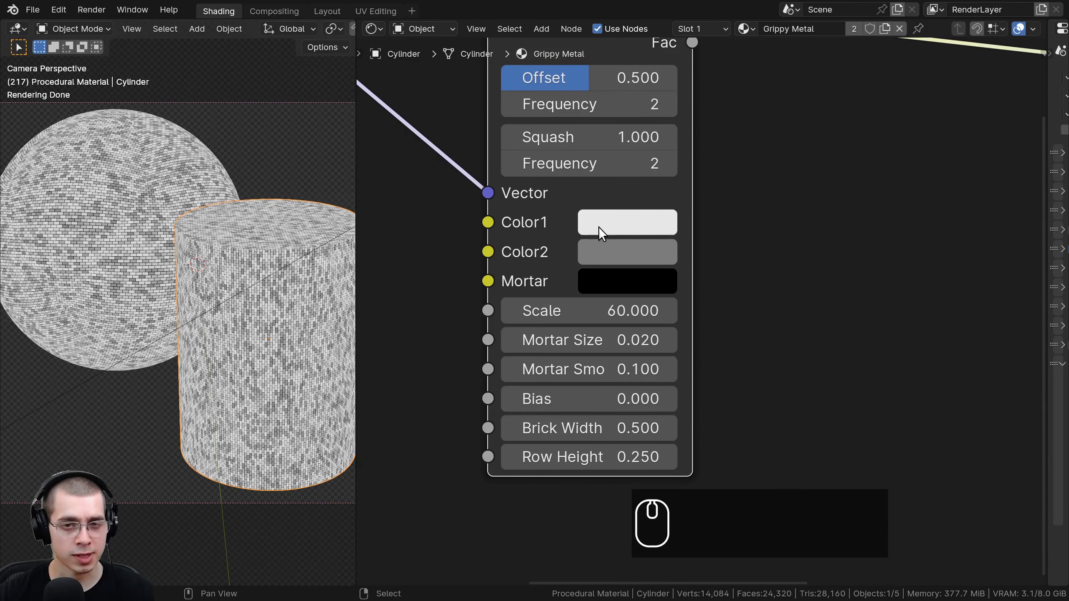
drag(625, 227, 648, 262)
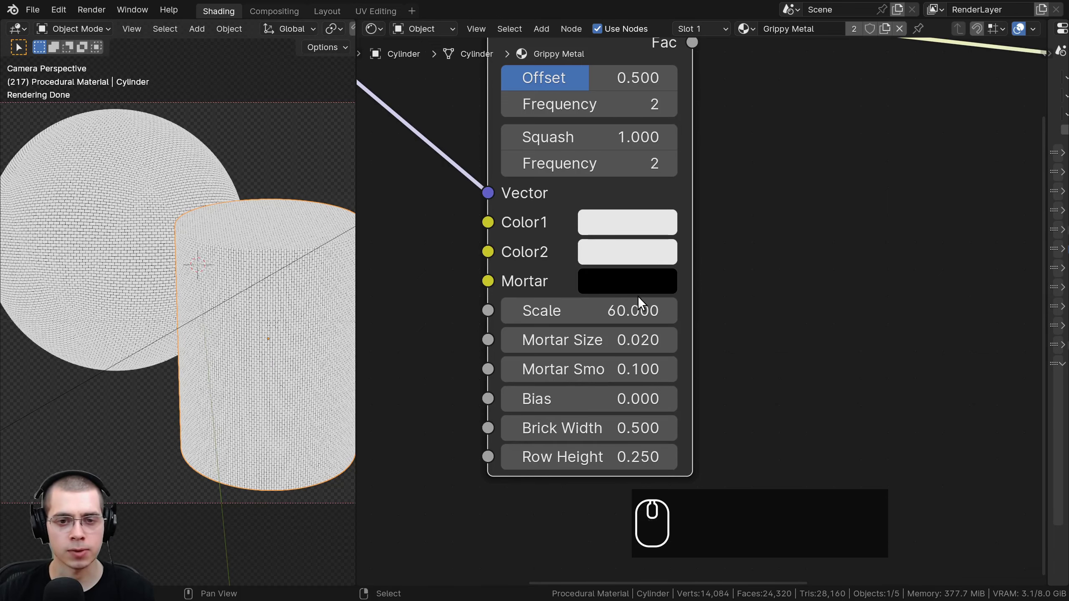
scroll(637, 295, down, 1)
scroll(639, 320, up, 1)
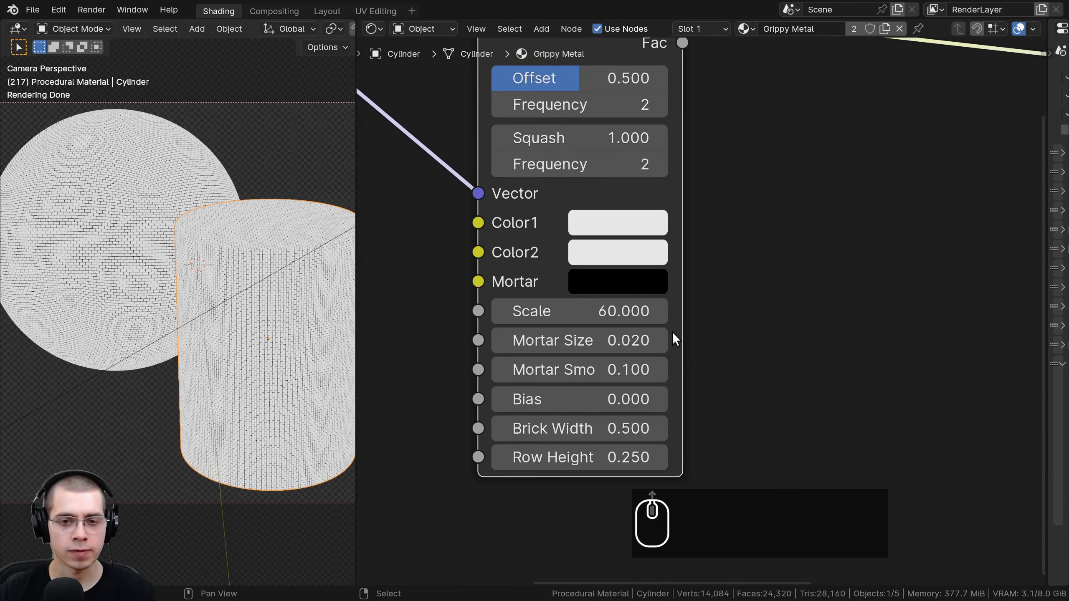
- Set the Brick Texture's Mortar Size to 0.3 and Mortar Smooth to 1, widening the node
click(556, 343)
text(.3)
key(Return)
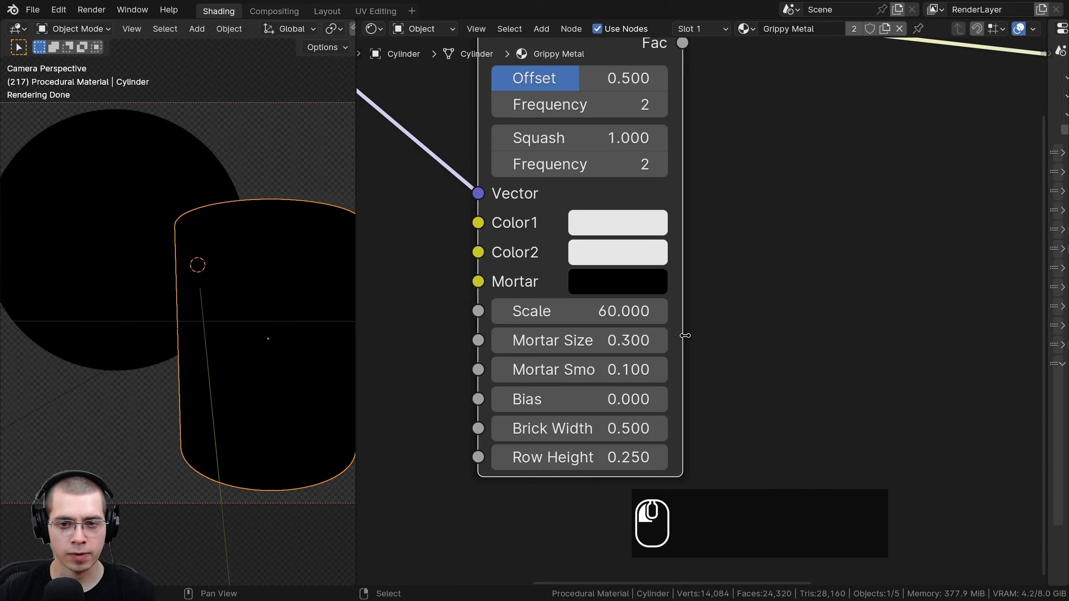
drag(685, 336, 732, 335)
click(640, 369)
text(1)
key(Return)
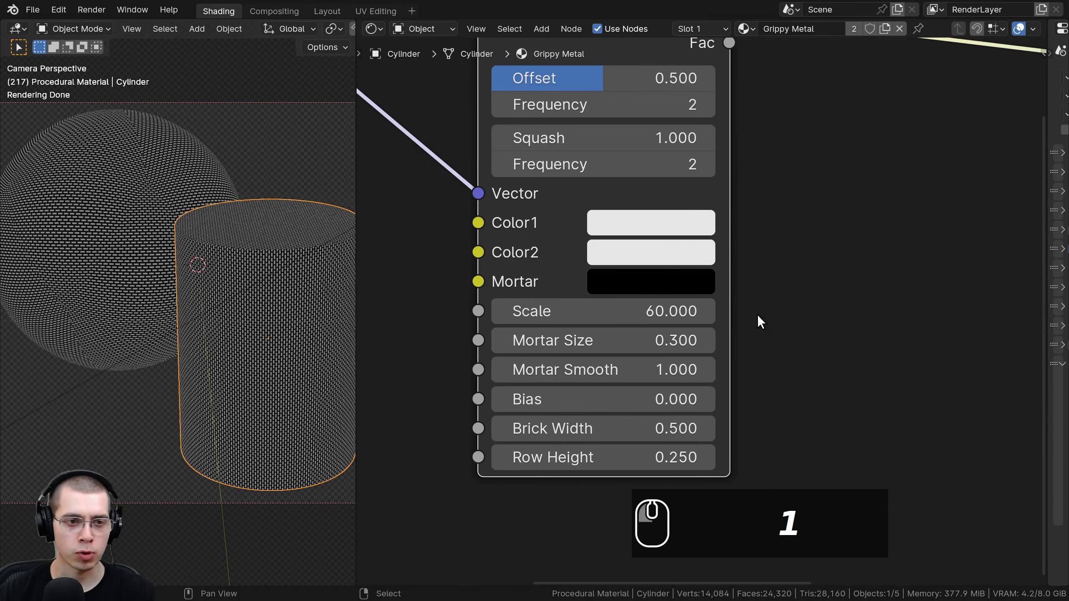
- Set the Brick Texture's Row Height to 0.5 for square bricks and examine the pattern up close
shift+middle_drag(252, 297, 234, 294)
shift+middle_drag(678, 354, 661, 321)
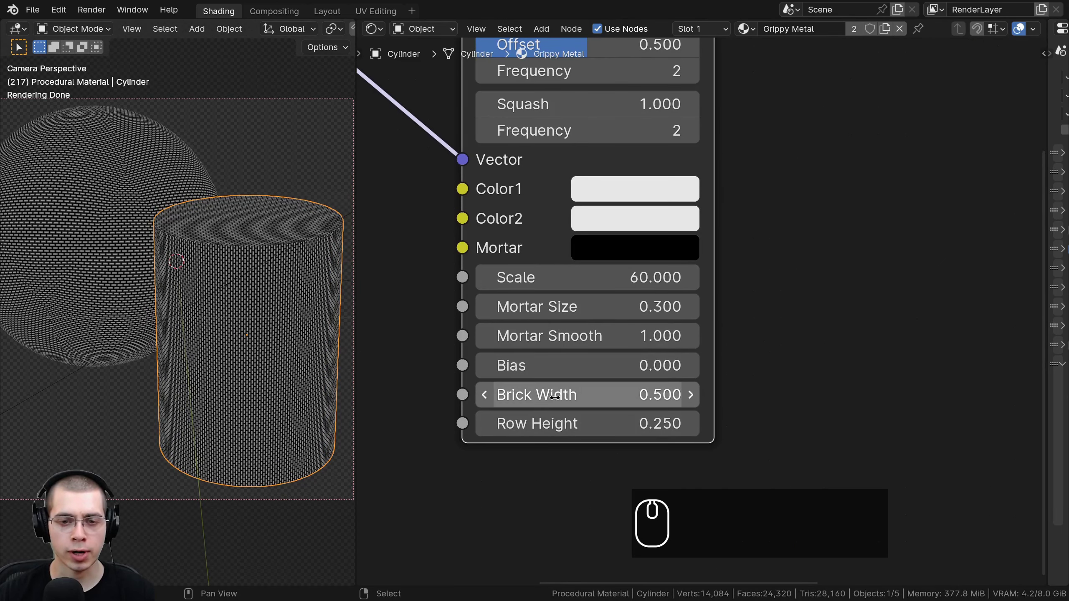
click(569, 425)
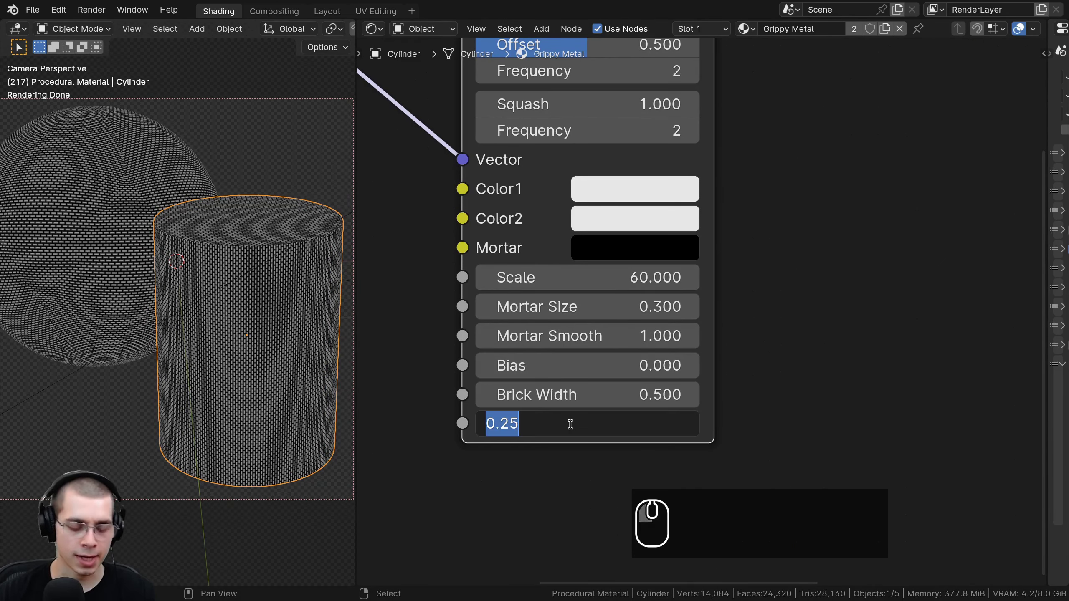
text(.5)
key(Return)
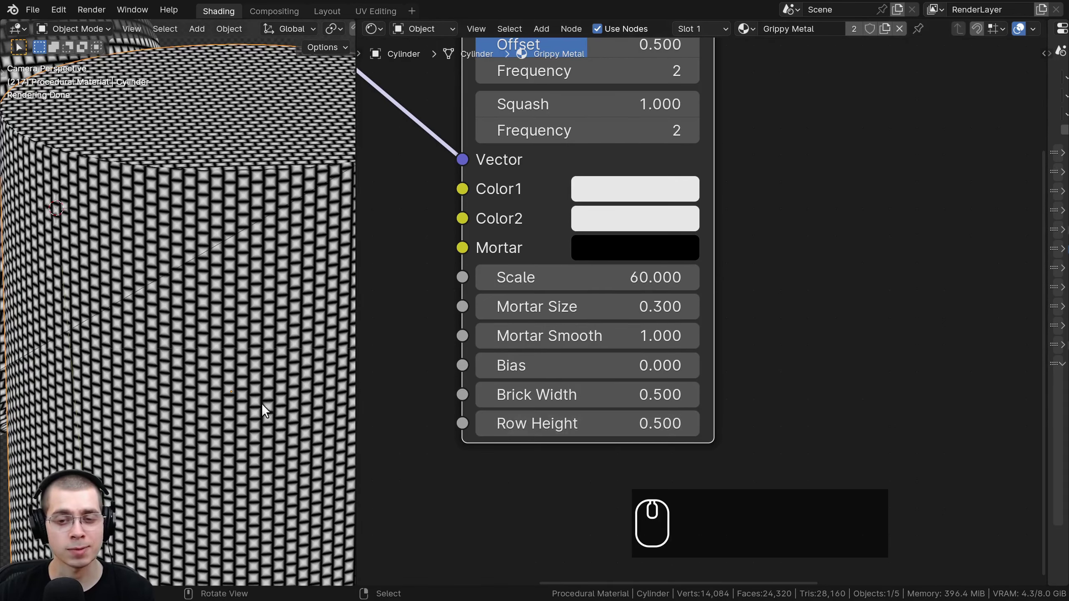
scroll(234, 354, up, 6)
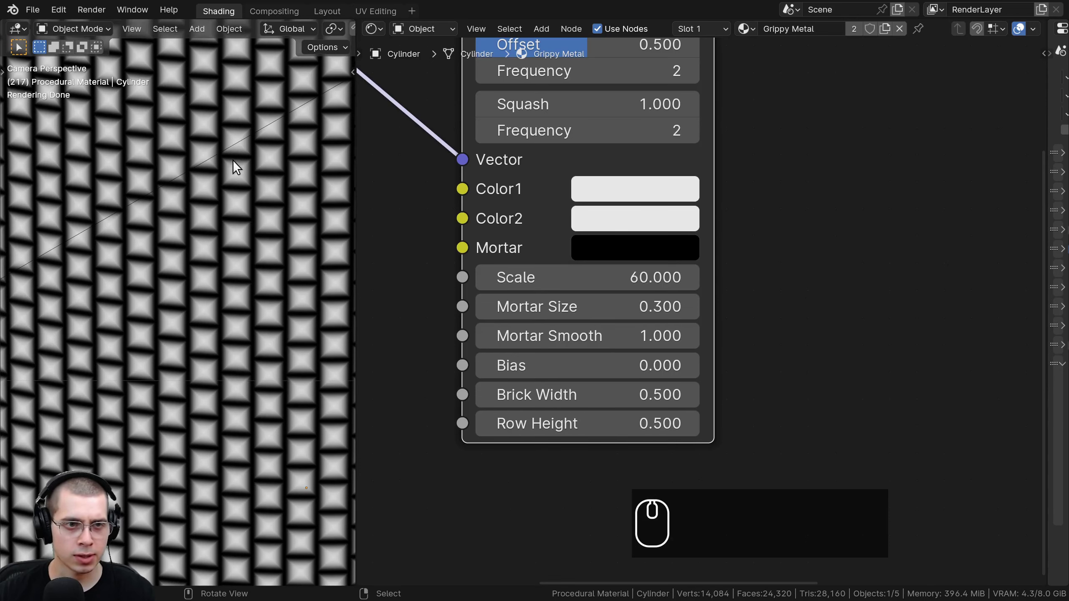
- Raise the Brick Texture's Offset to 1.0 so the bricks align in a regular grid
shift+middle_drag(233, 160, 219, 264)
scroll(627, 306, down, 1)
middle_drag(625, 305, 625, 387)
scroll(610, 182, down, 1)
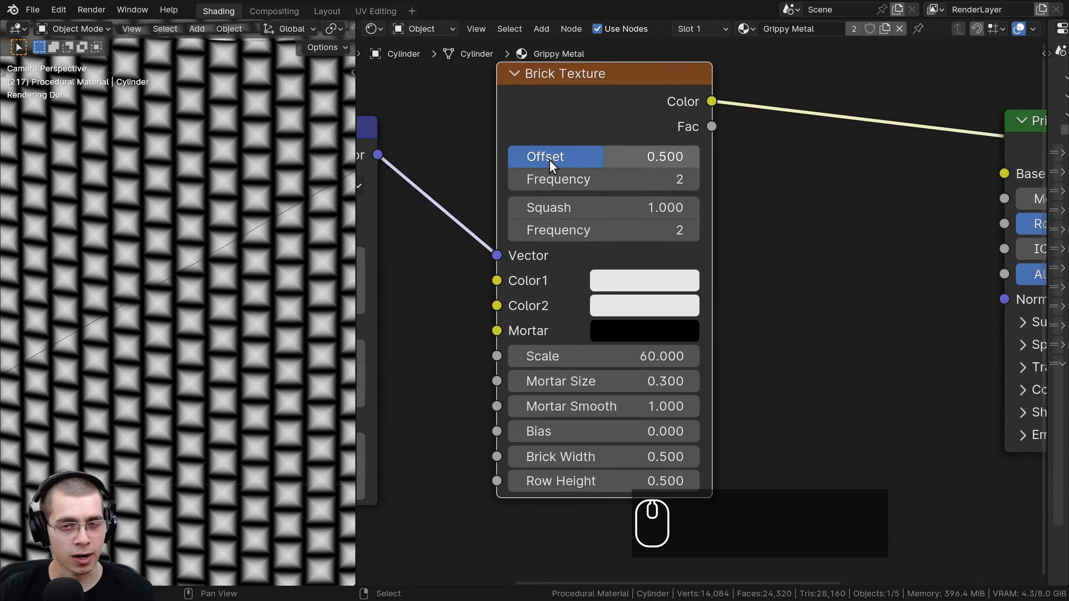
drag(550, 160, 648, 160)
scroll(202, 189, down, 5)
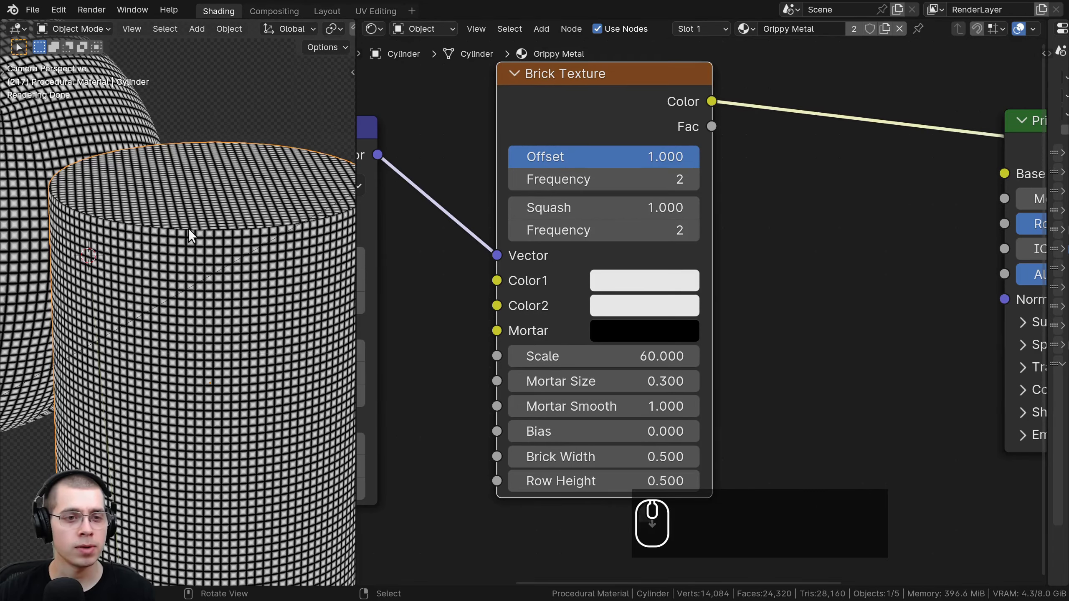
scroll(188, 231, up, 5)
scroll(212, 361, down, 5)
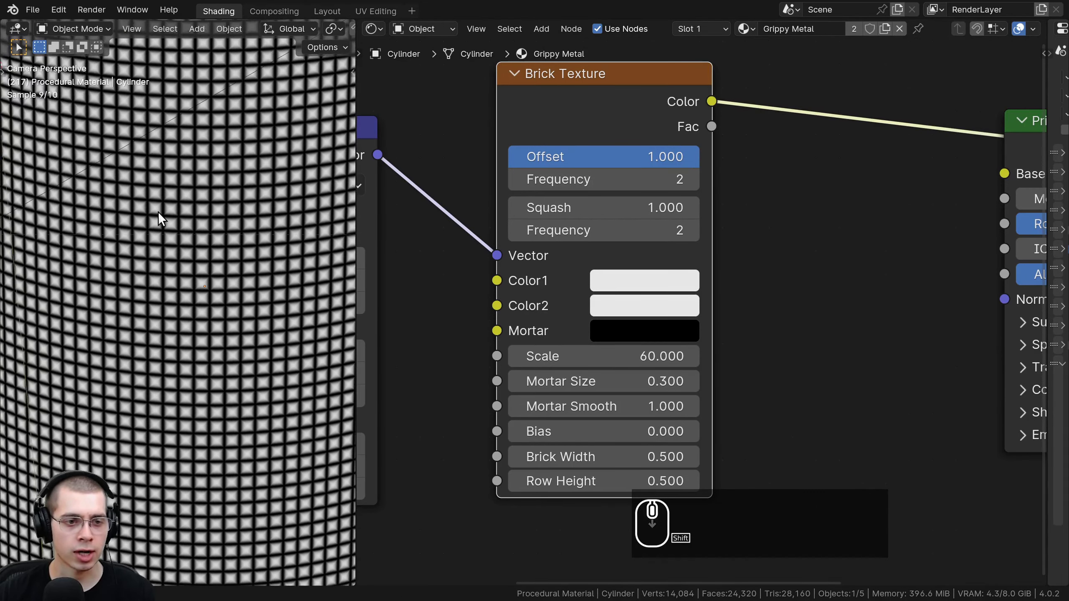
scroll(514, 287, down, 3)
scroll(189, 266, down, 2)
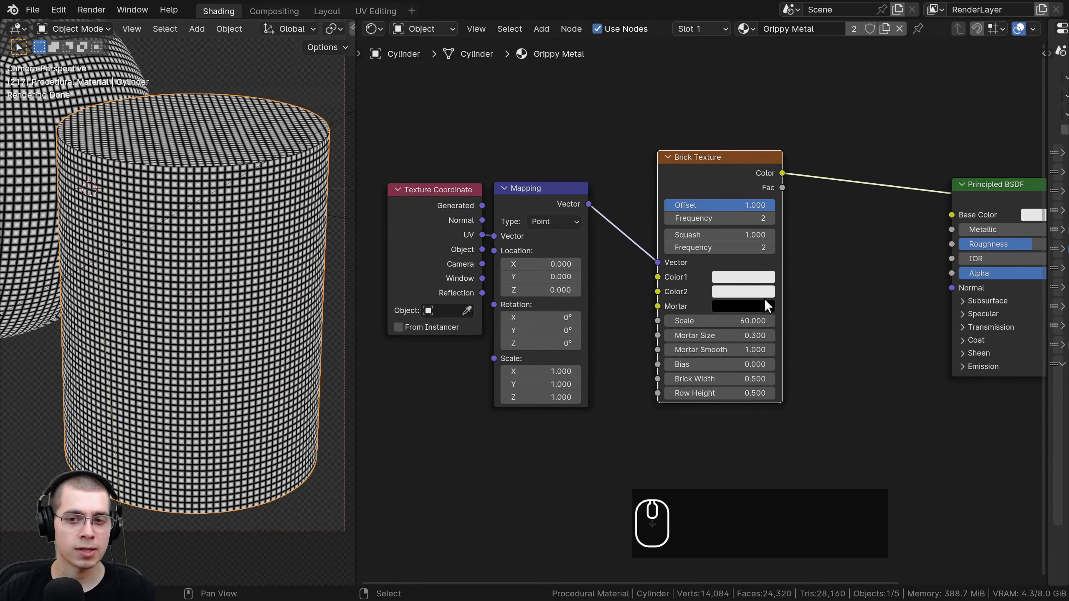
- Insert a Color Ramp node on the link between the Brick Texture's Color output and the Principled BSDF
scroll(678, 167, up, 2)
key(shift+a)
text(co)
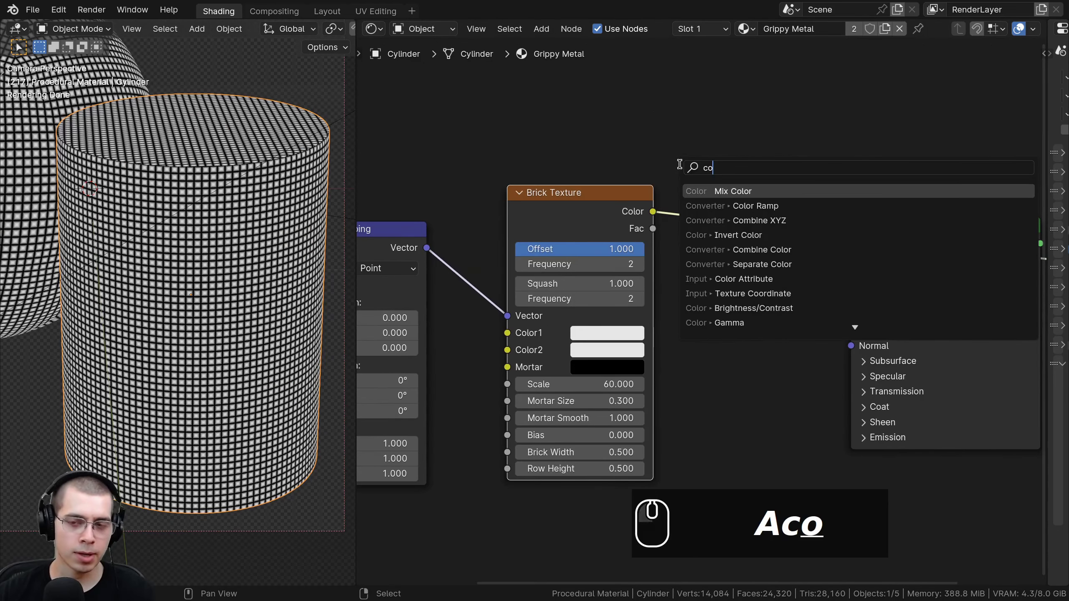
text(l)
click(741, 205)
click(695, 194)
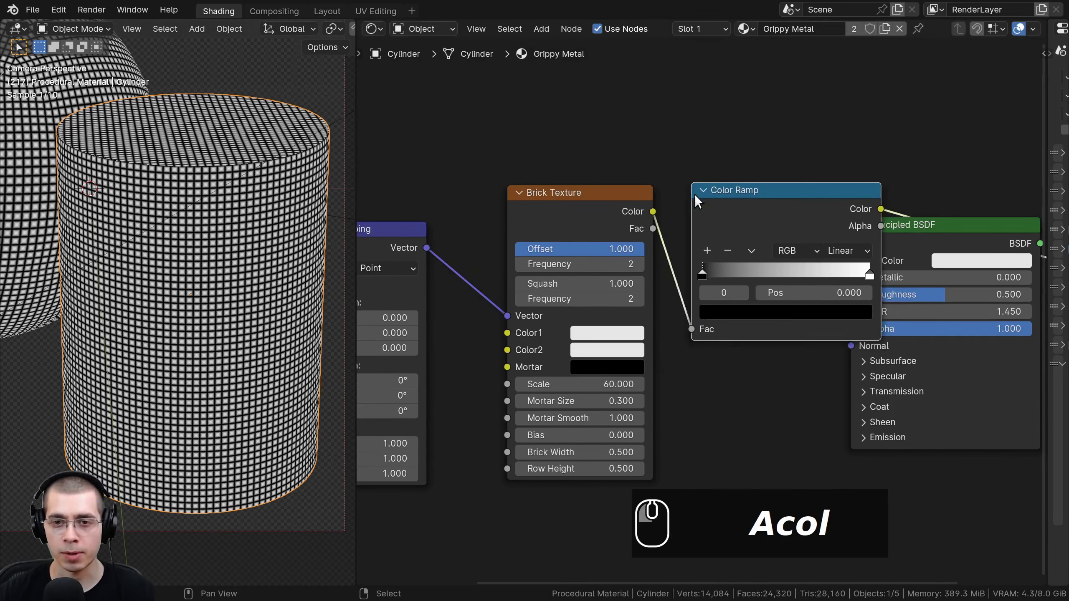
- Reposition the Color Ramp, pull its white stop inward, and set its black stop to position 0.038
drag(695, 194, 709, 220)
scroll(202, 236, up, 3)
drag(765, 291, 703, 291)
drag(552, 292, 559, 291)
middle_drag(692, 208, 684, 165)
scroll(643, 221, down, 1)
shift+middle_drag(237, 244, 236, 184)
scroll(236, 183, up, 3)
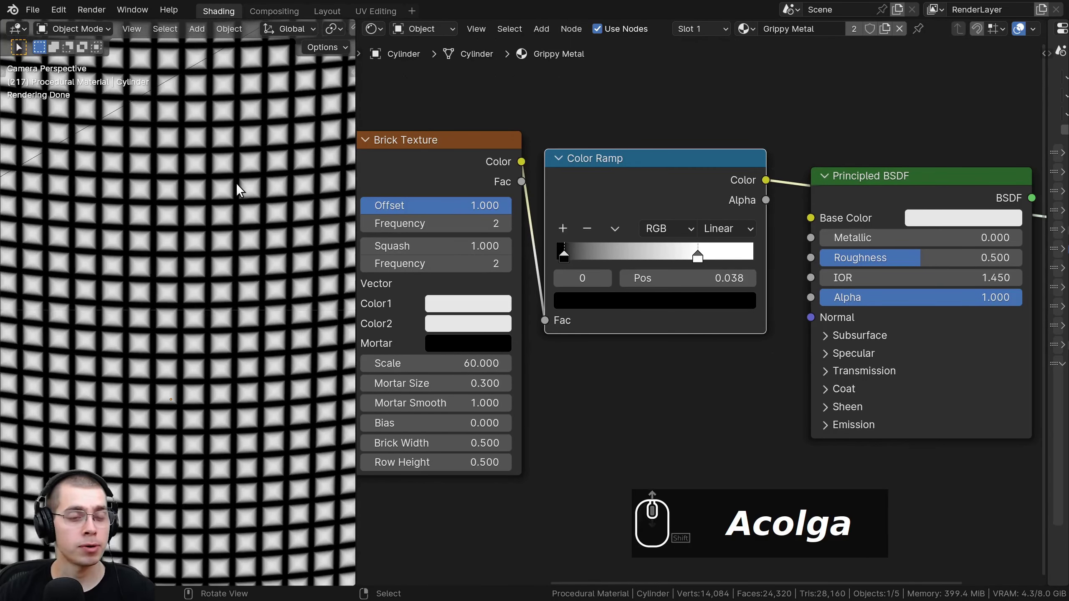
- Move the Principled BSDF and Material Output nodes farther from the Color Ramp to free up space
middle_drag(698, 212, 586, 223)
scroll(588, 223, down, 1)
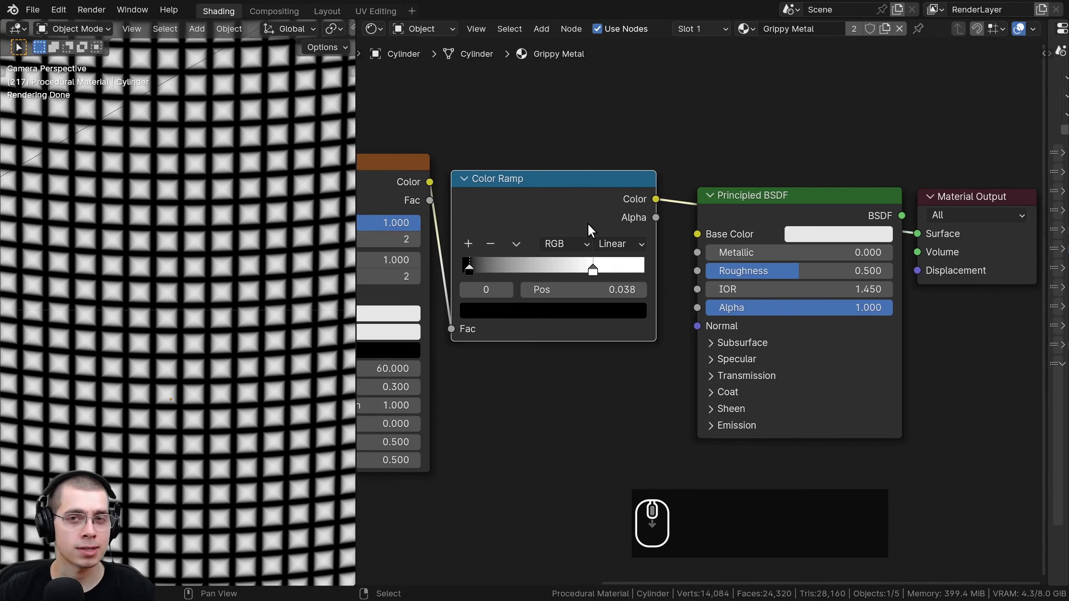
drag(873, 174, 943, 223)
middle_drag(854, 243, 716, 241)
key(g)
click(761, 229)
middle_drag(587, 217, 701, 204)
key(a)
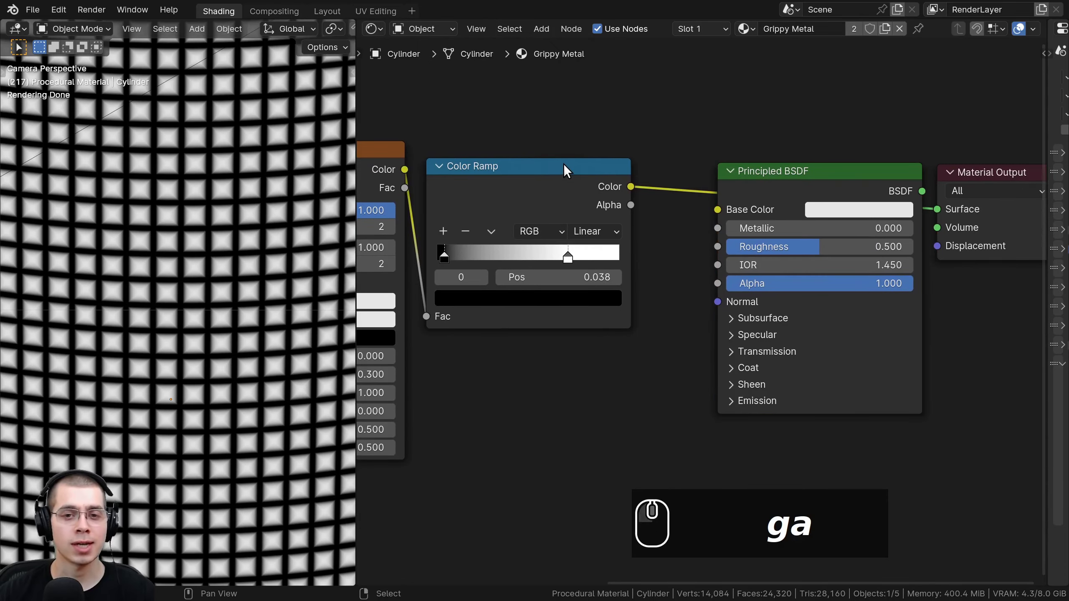
click(562, 163)
- Connect the Color Ramp's Color output to the Principled BSDF's Normal and preview the shader on the cylinder
drag(627, 186, 717, 302)
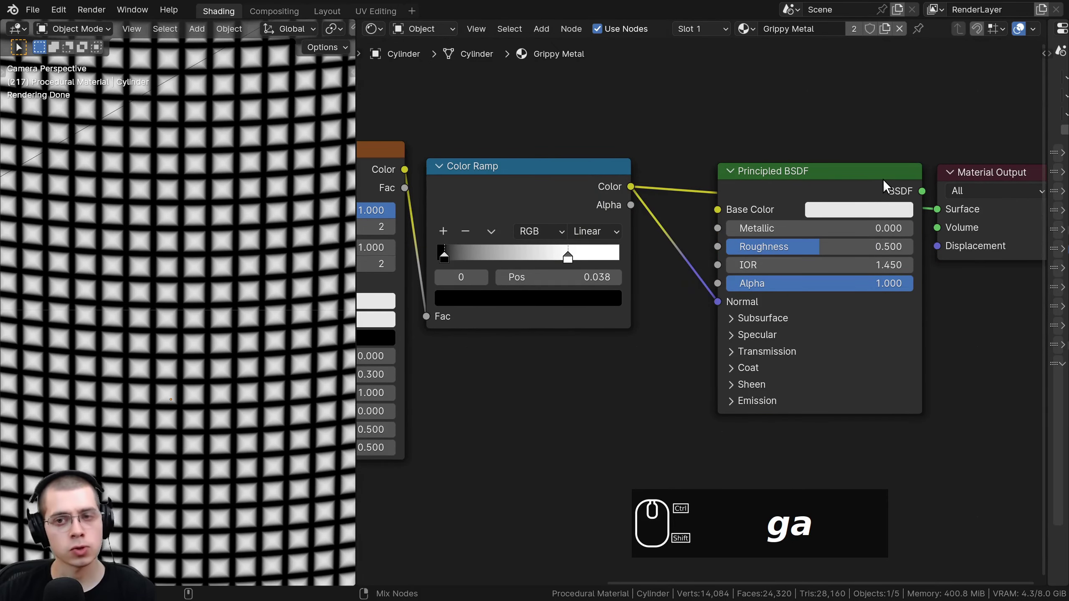
ctrl+shift+click(883, 180)
scroll(170, 338, down, 3)
middle_drag(170, 337, 148, 363)
shift+middle_drag(148, 363, 164, 319)
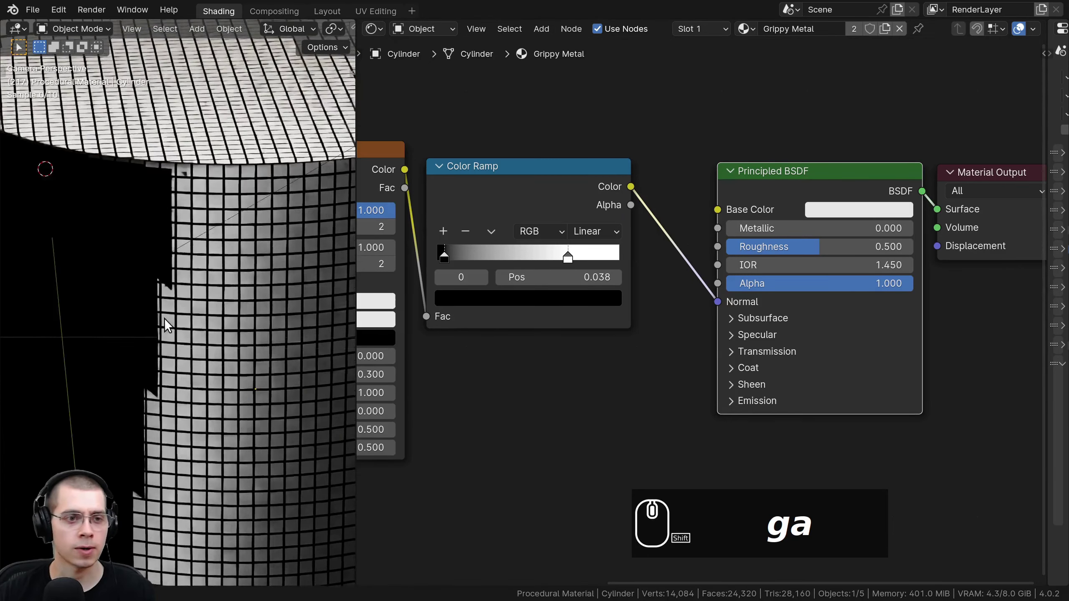
scroll(98, 255, down, 4)
shift+middle_drag(164, 258, 162, 256)
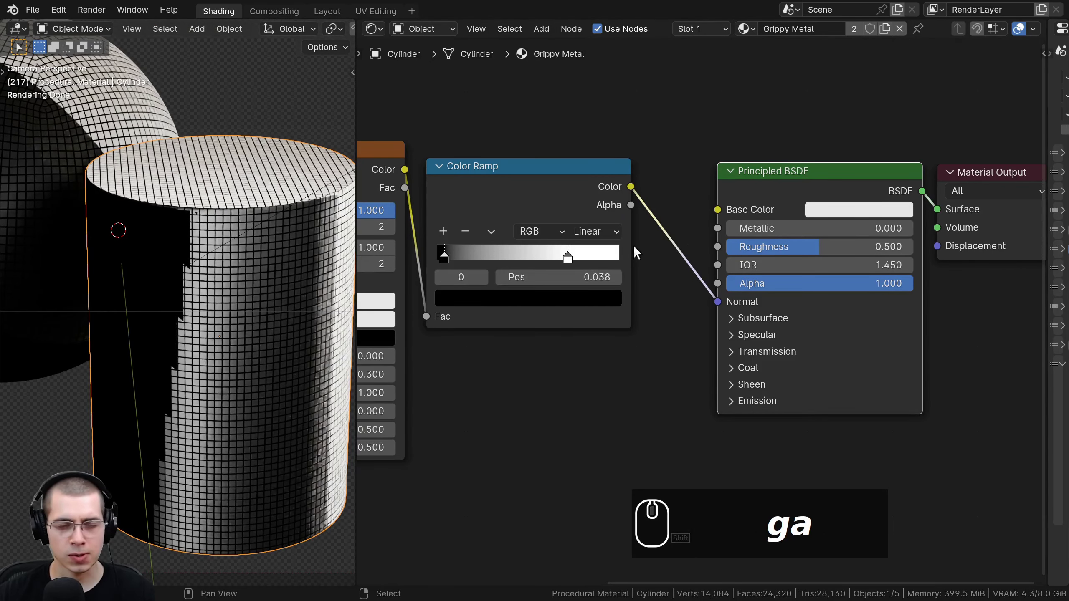
middle_drag(633, 245, 631, 245)
right_click(568, 166)
key(g)
right_click(587, 162)
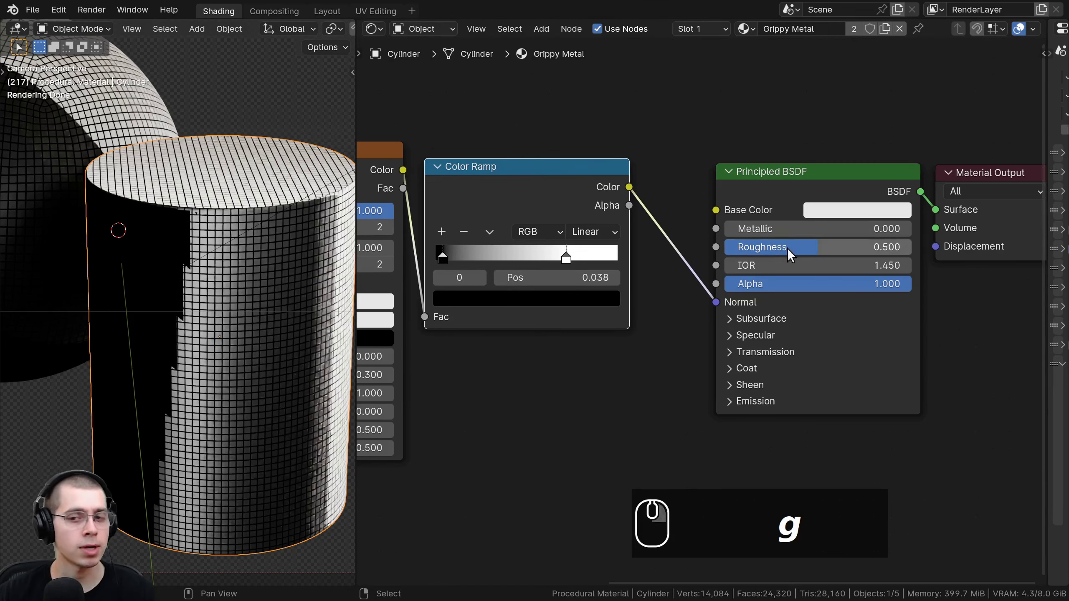
- Insert a Bump node on the link between the Color Ramp and the Principled BSDF's Normal input
middle_drag(678, 220, 658, 219)
key(shift+a)
text(bum)
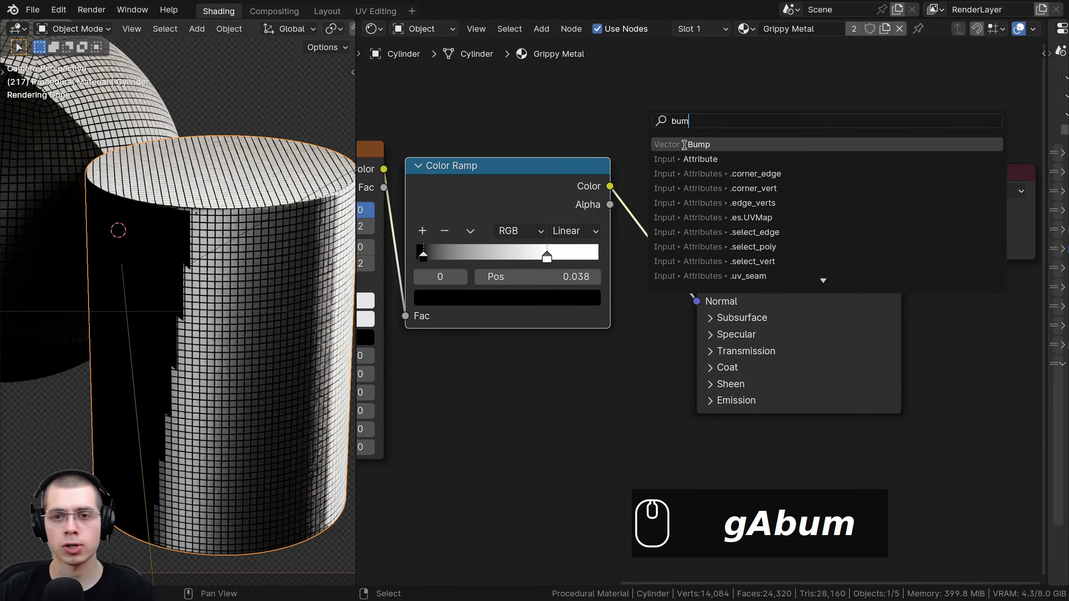
click(684, 145)
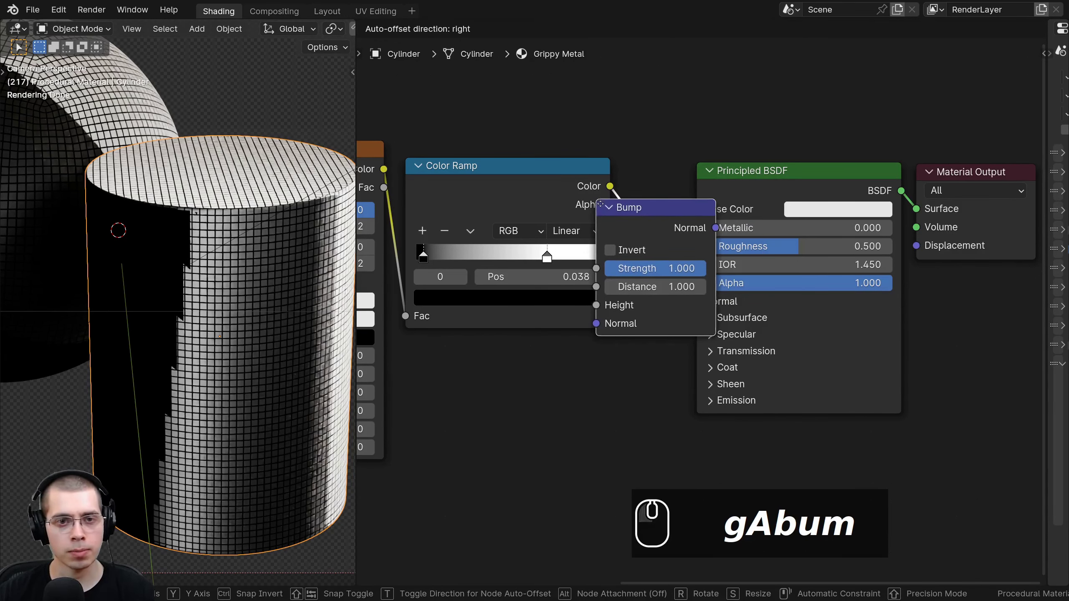
click(552, 193)
middle_drag(716, 216, 659, 215)
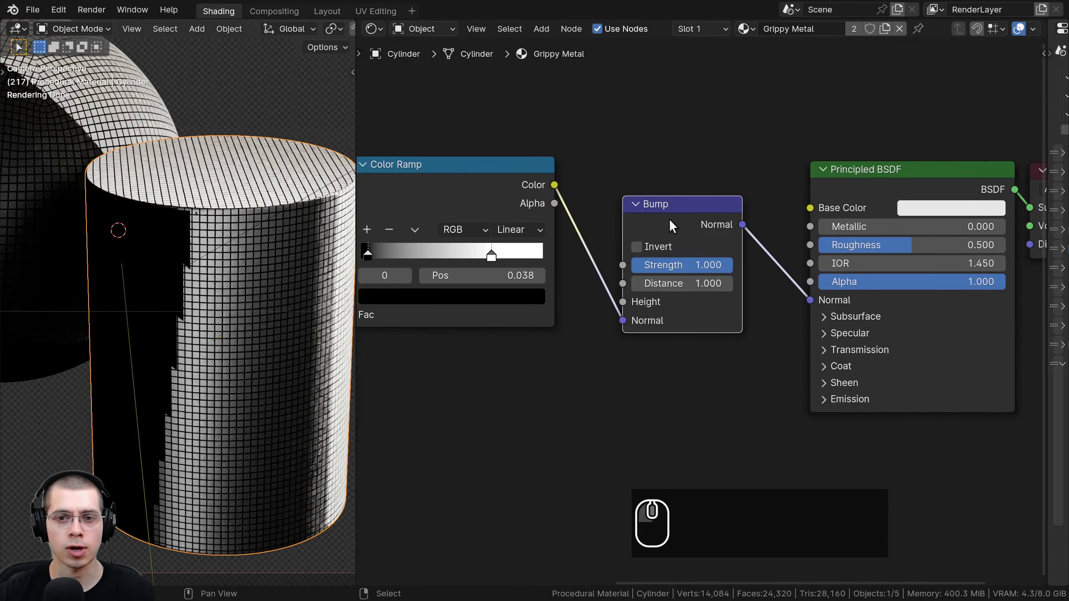
- Reroute the Color Ramp link from the Bump's Normal input to its Height input and inspect the relief up close
drag(668, 219, 688, 254)
middle_drag(560, 278, 566, 256)
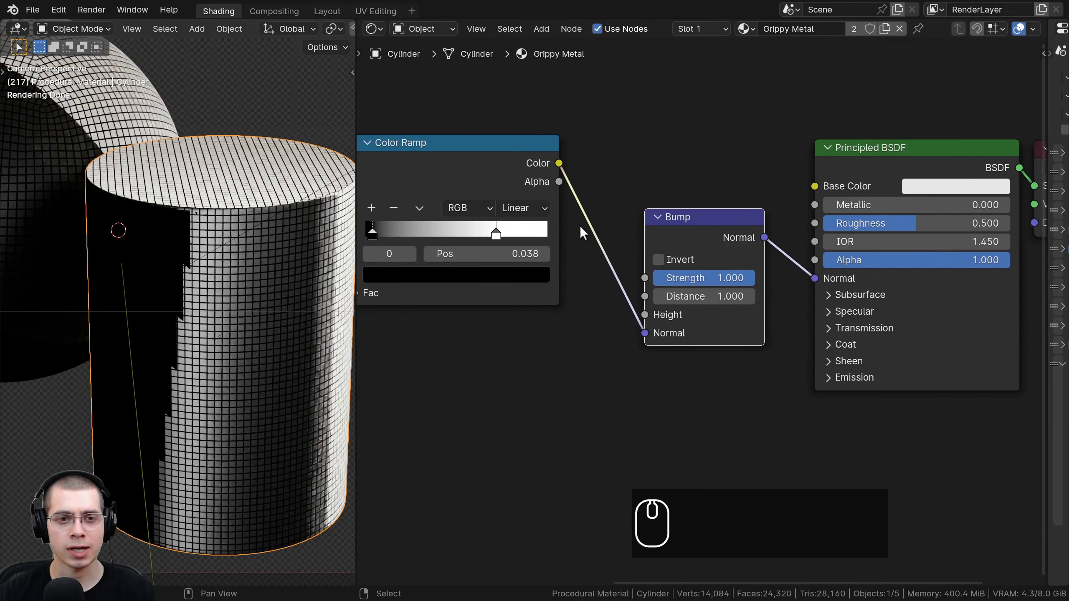
mouse_move(633, 324)
mouse_down()
mouse_move(581, 327)
mouse_move(644, 315)
mouse_up()
shift+middle_drag(94, 208, 201, 306)
scroll(201, 305, up, 3)
scroll(200, 306, up, 4)
- Set the Color Ramp's white stop to position 0.234 and its black stop to 0.058 for flat-topped squares
middle_drag(531, 239, 742, 374)
scroll(742, 375, up, 4)
drag(627, 258, 644, 245)
middle_drag(597, 315, 609, 247)
drag(563, 277, 492, 281)
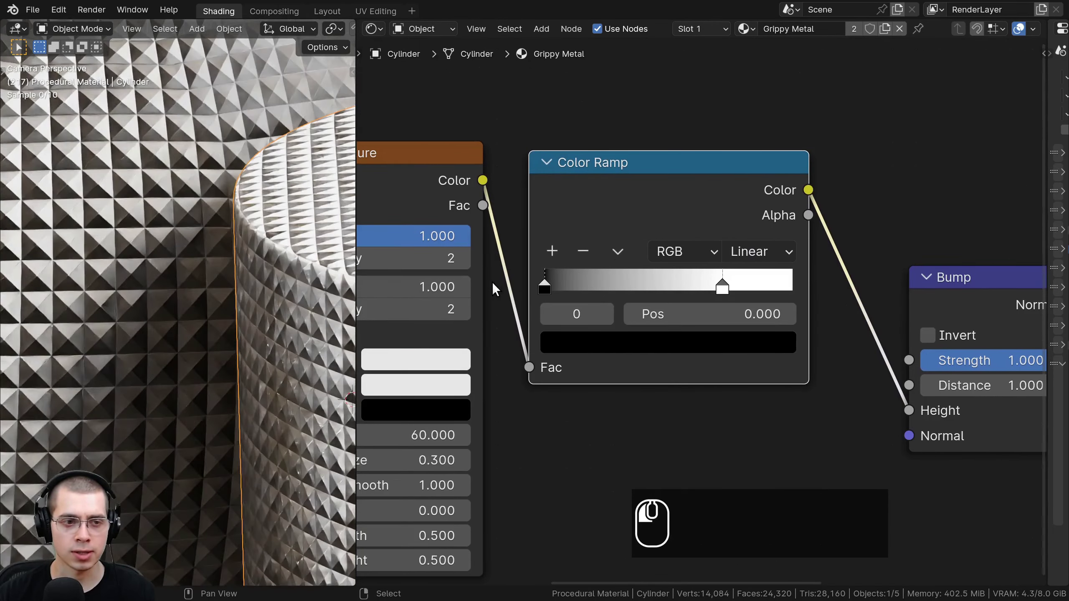
drag(707, 283, 596, 296)
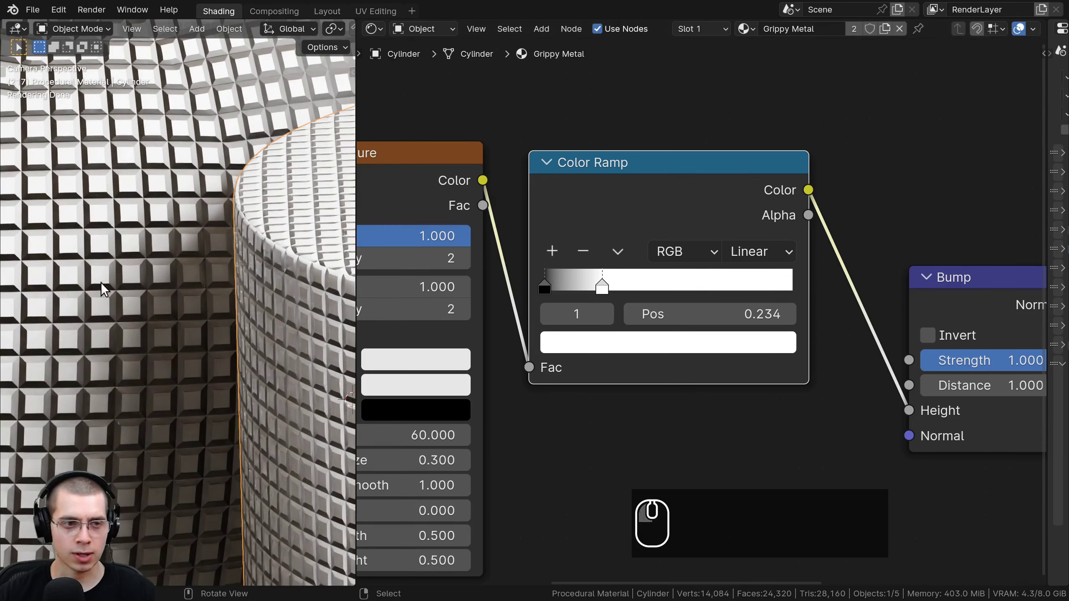
drag(543, 285, 559, 295)
scroll(673, 303, down, 5)
drag(665, 210, 661, 206)
scroll(202, 295, down, 7)
shift+middle_drag(286, 358, 139, 243)
- Set the Principled BSDF's Metallic to 1 and darken its Base Color to a grey with Value about 0.438
middle_drag(964, 290, 592, 283)
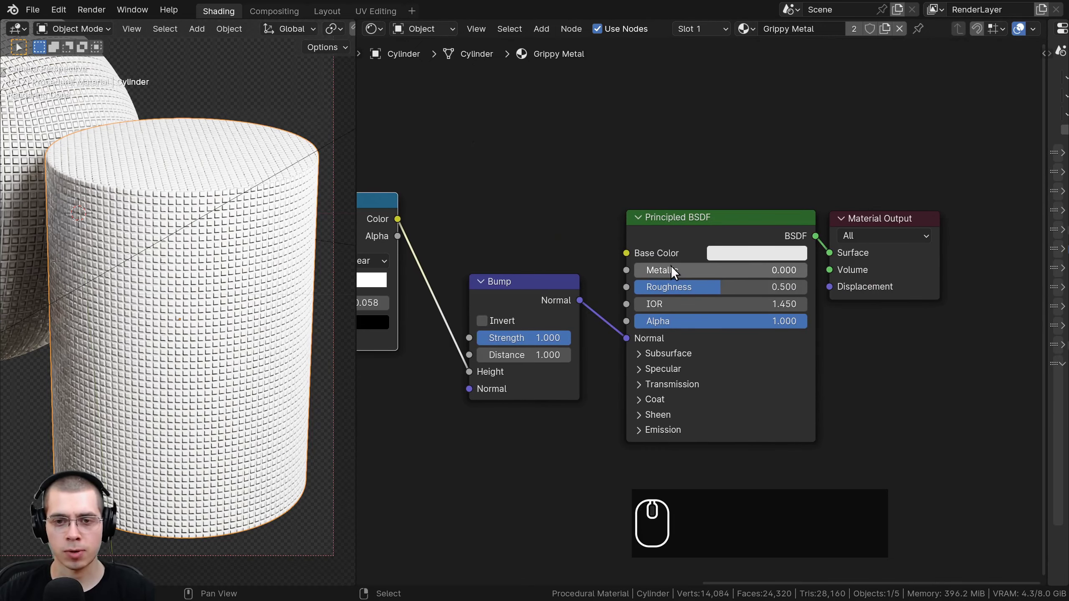
drag(653, 267, 808, 267)
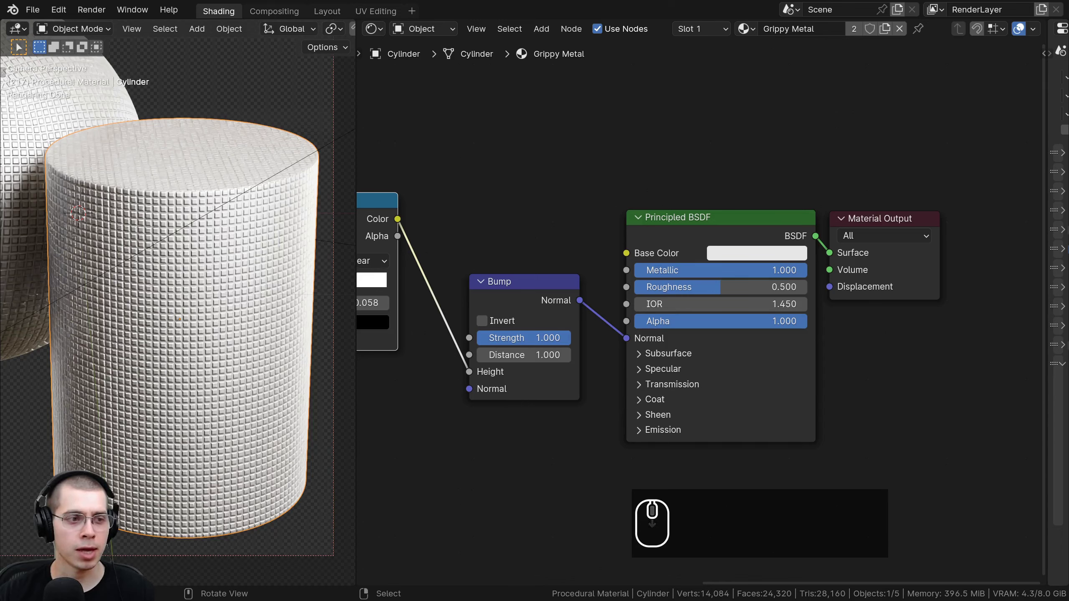
click(783, 251)
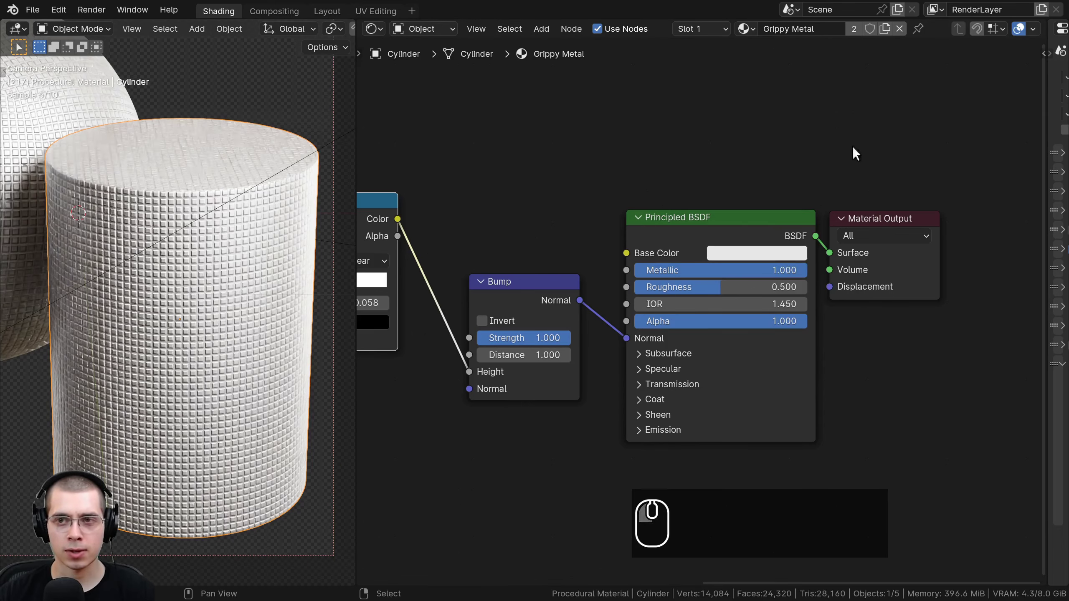
click(790, 248)
drag(864, 295, 867, 302)
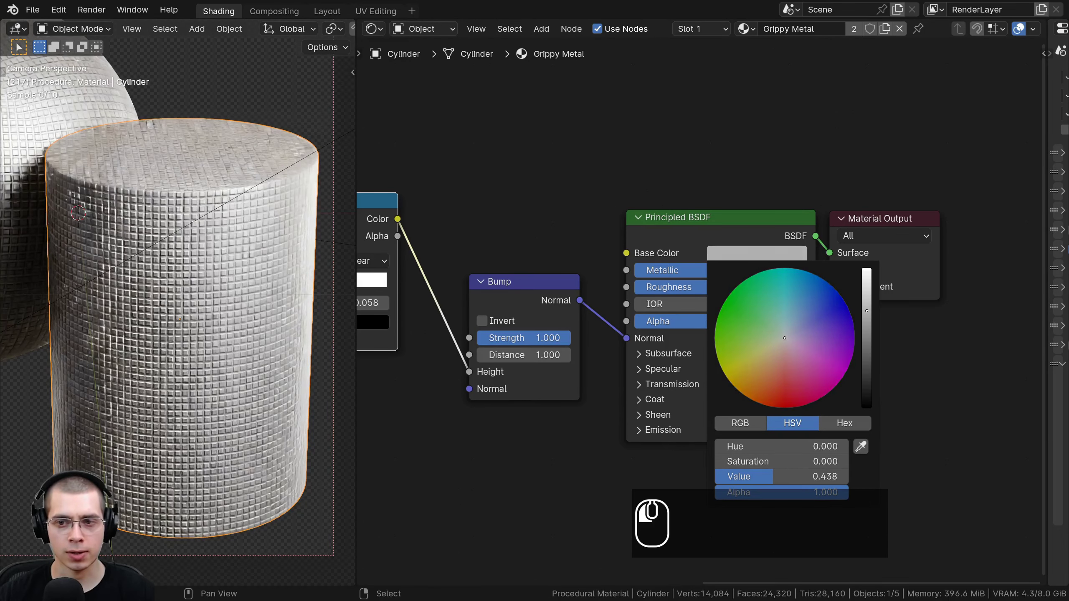
- Set the Principled BSDF's Roughness to 0.337, check the surface up close, and nudge the Bump node
drag(720, 287, 692, 287)
scroll(202, 337, up, 4)
shift+middle_drag(202, 337, 173, 292)
drag(521, 282, 536, 289)
middle_drag(463, 349, 577, 323)
scroll(442, 321, down, 3)
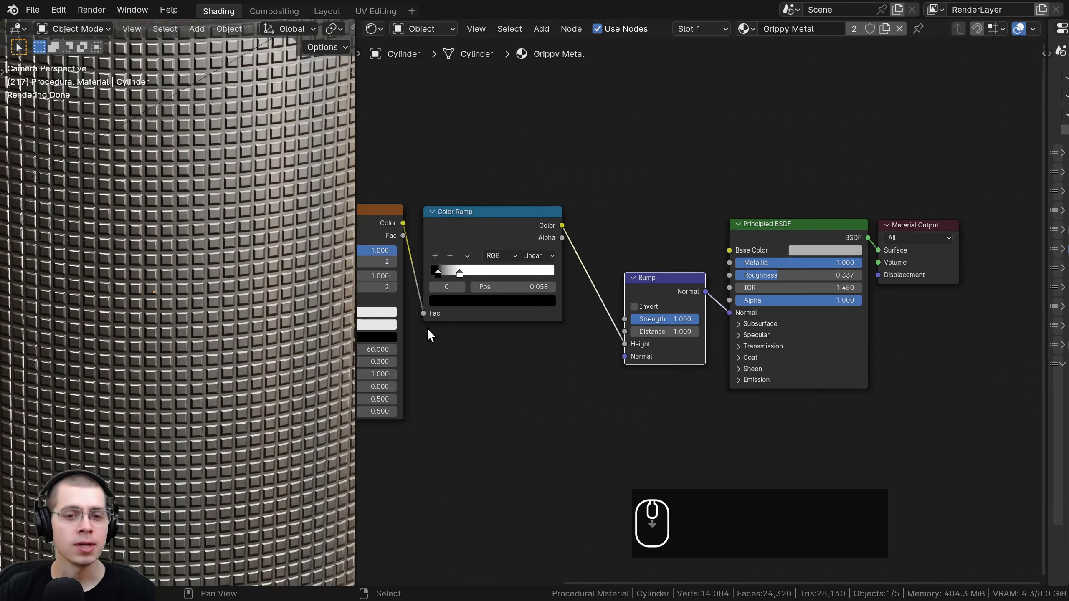
- Set the Mapping node's Z rotation to 45° to turn the grid into a diamond pattern
middle_drag(426, 328, 825, 331)
scroll(825, 331, up, 4)
click(549, 210)
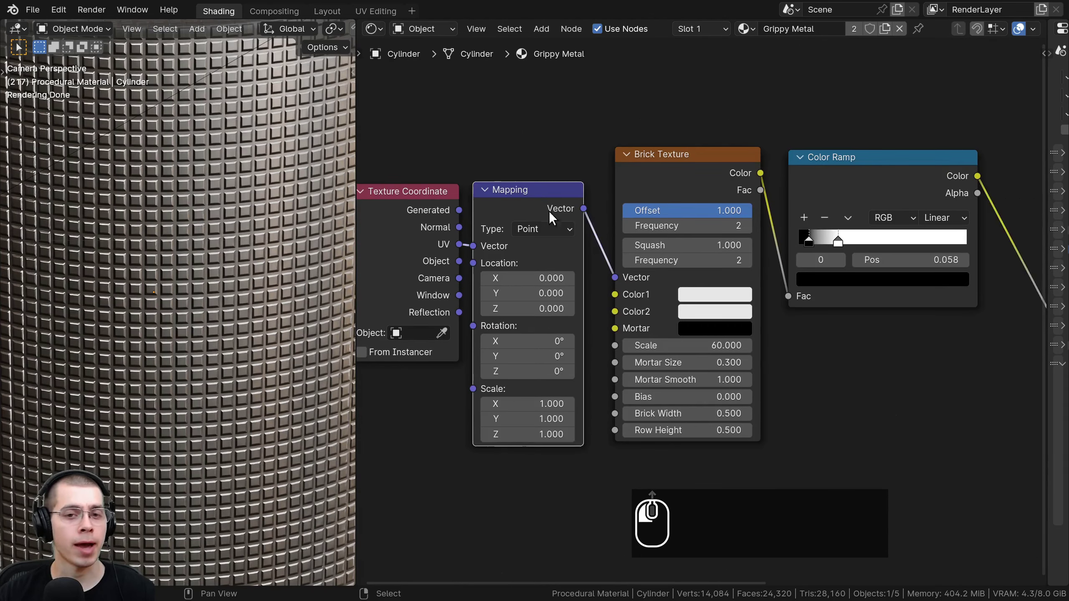
middle_drag(535, 221, 567, 207)
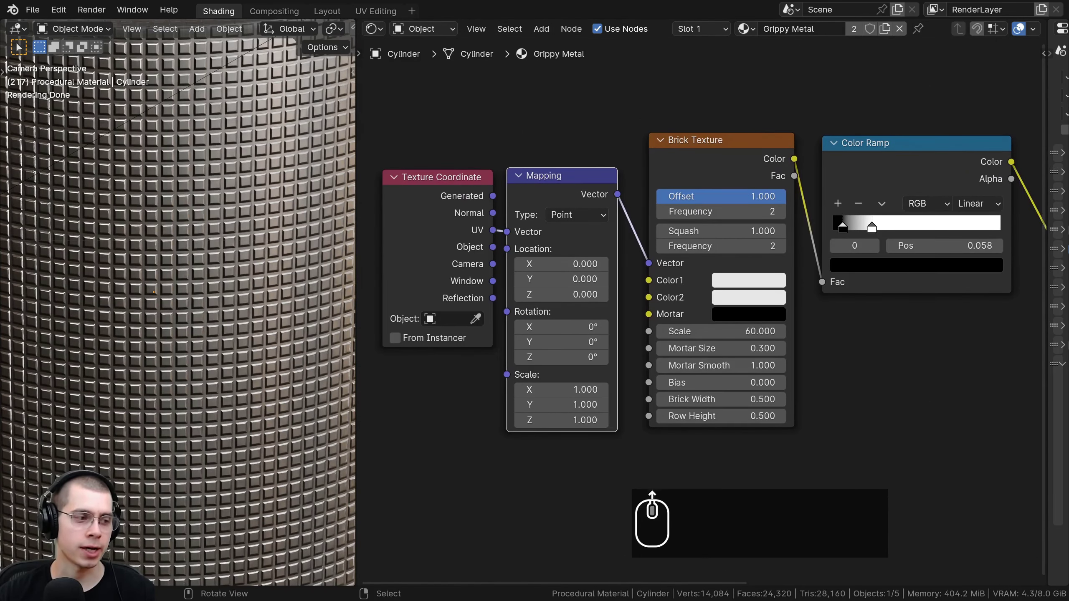
middle_drag(571, 379, 587, 356)
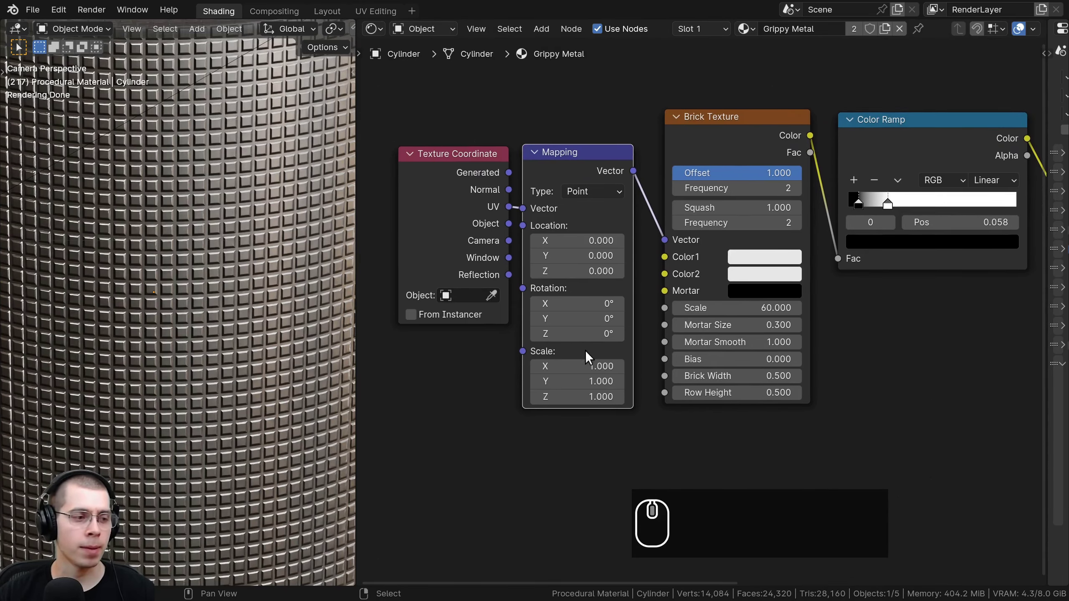
mouse_move(574, 334)
mouse_down()
mouse_move(590, 334)
mouse_move(574, 334)
mouse_up()
right_click(575, 334)
click(564, 334)
text(45)
key(Return)
scroll(211, 290, up, 7)
scroll(701, 320, down, 3)
- Add a Noise Texture node and place it below the Brick Texture
middle_drag(884, 295, 599, 355)
click(783, 268)
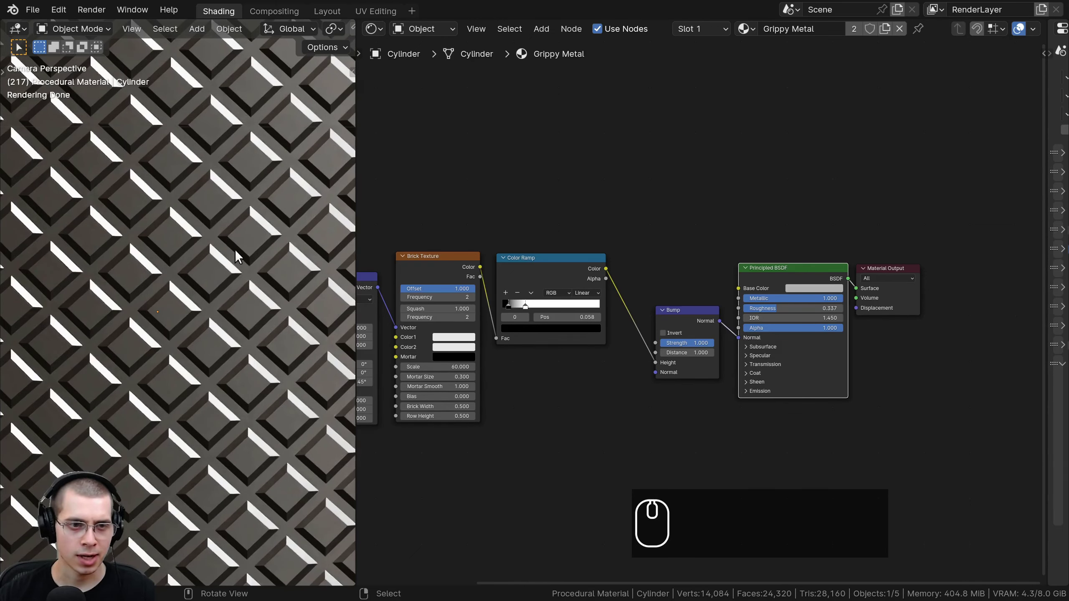
scroll(237, 257, down, 3)
middle_drag(505, 374, 617, 299)
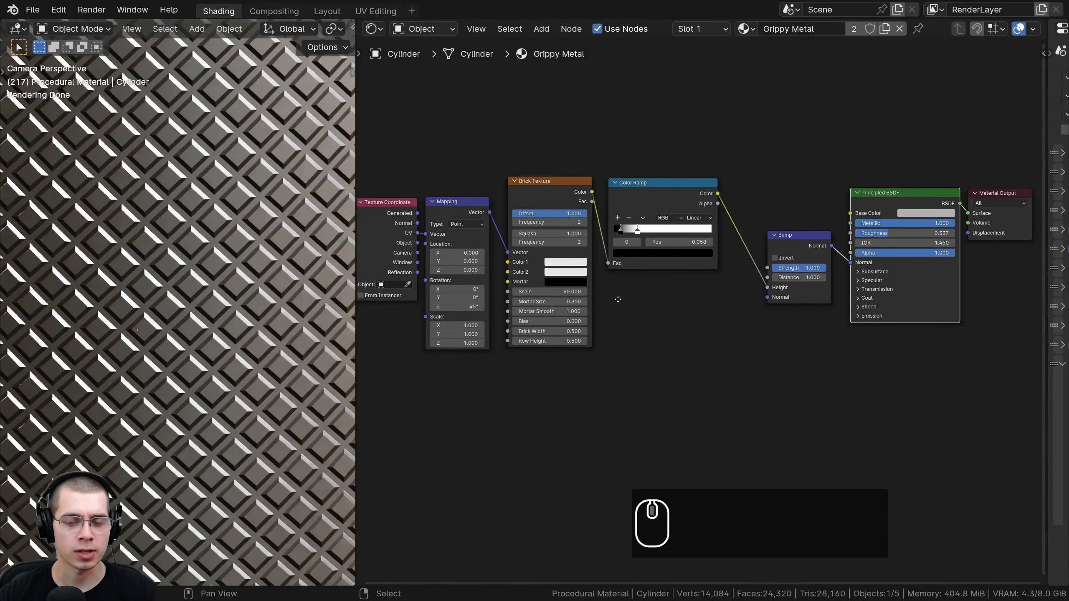
scroll(617, 299, up, 1)
key(shift+a)
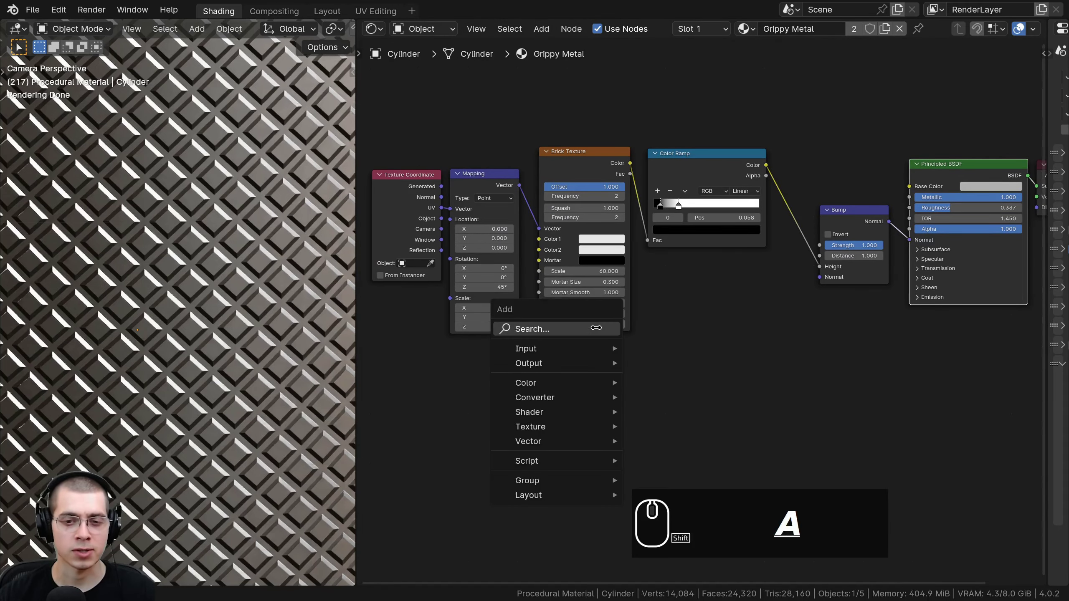
click(595, 328)
text(noise)
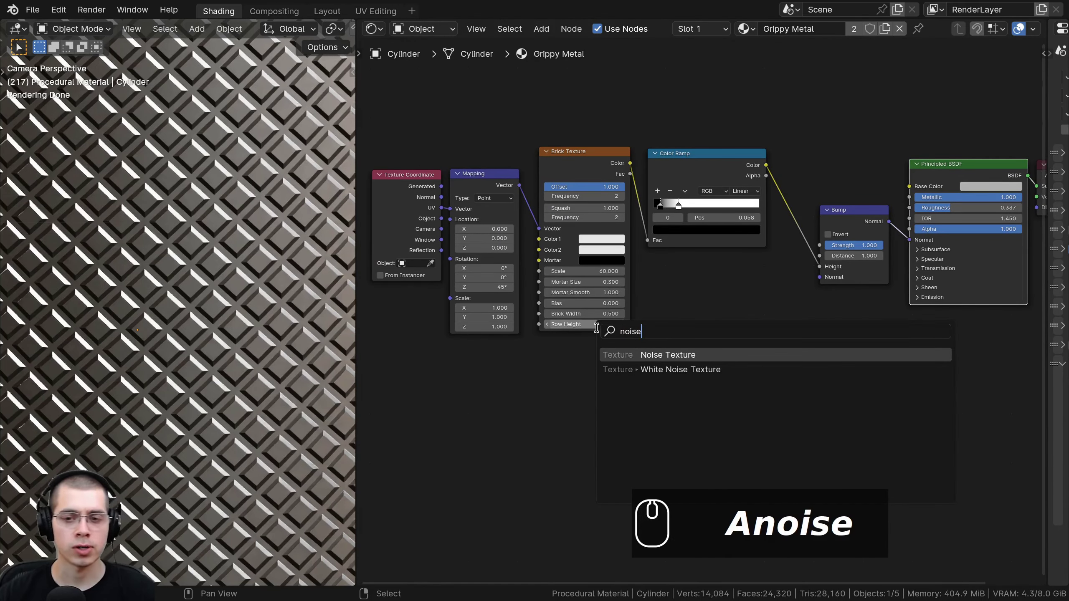
click(612, 354)
click(547, 347)
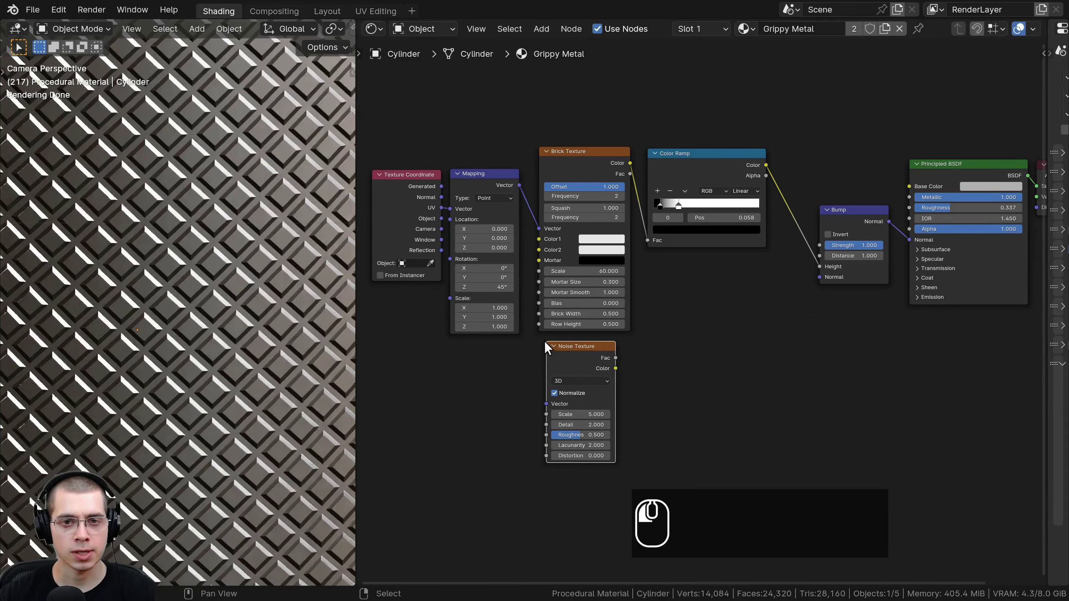
- Move the Texture Coordinate node farther away from the Mapping node
middle_drag(425, 219, 499, 167)
scroll(499, 167, up, 1)
drag(463, 151, 356, 207)
middle_drag(387, 203, 457, 187)
scroll(458, 186, up, 1)
drag(435, 179, 455, 174)
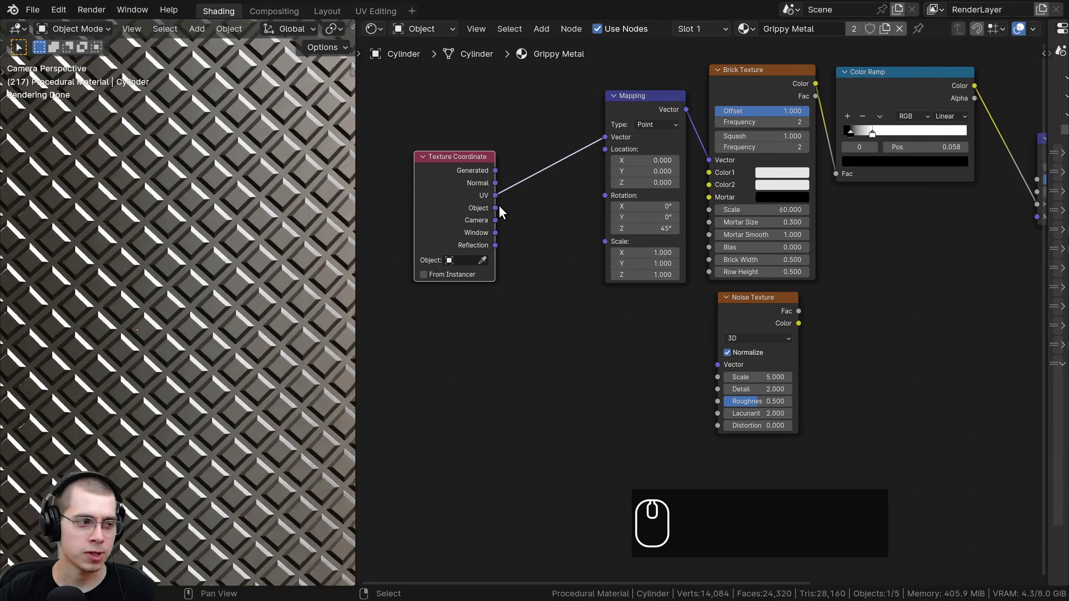
- Connect the Texture Coordinate's Object output to the Noise Texture's Vector and preview the noise on the whole cylinder
drag(495, 208, 717, 364)
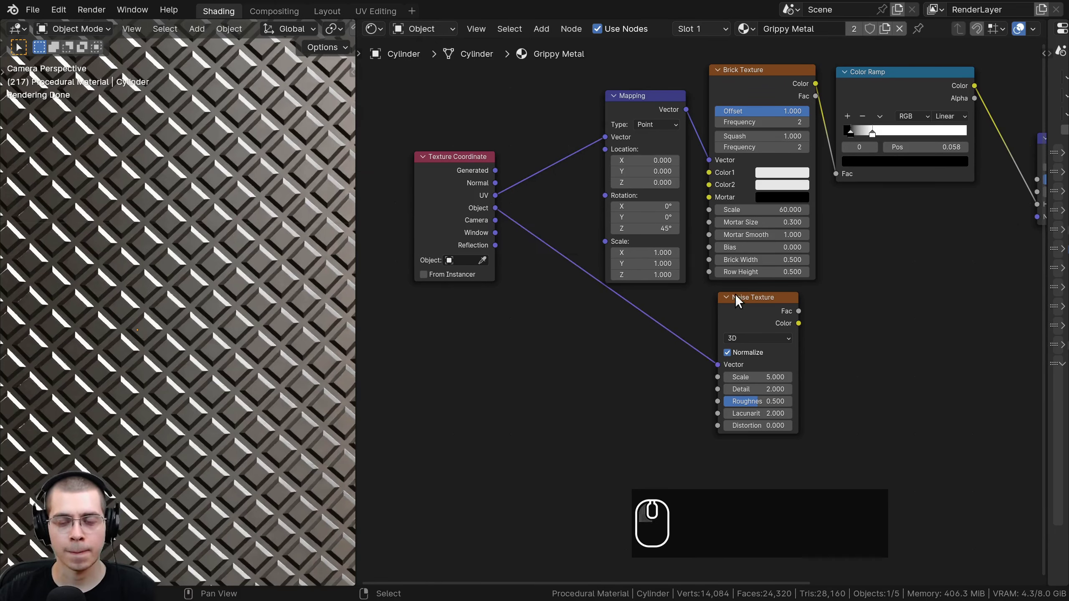
ctrl+shift+drag(740, 318, 756, 316)
scroll(172, 318, down, 9)
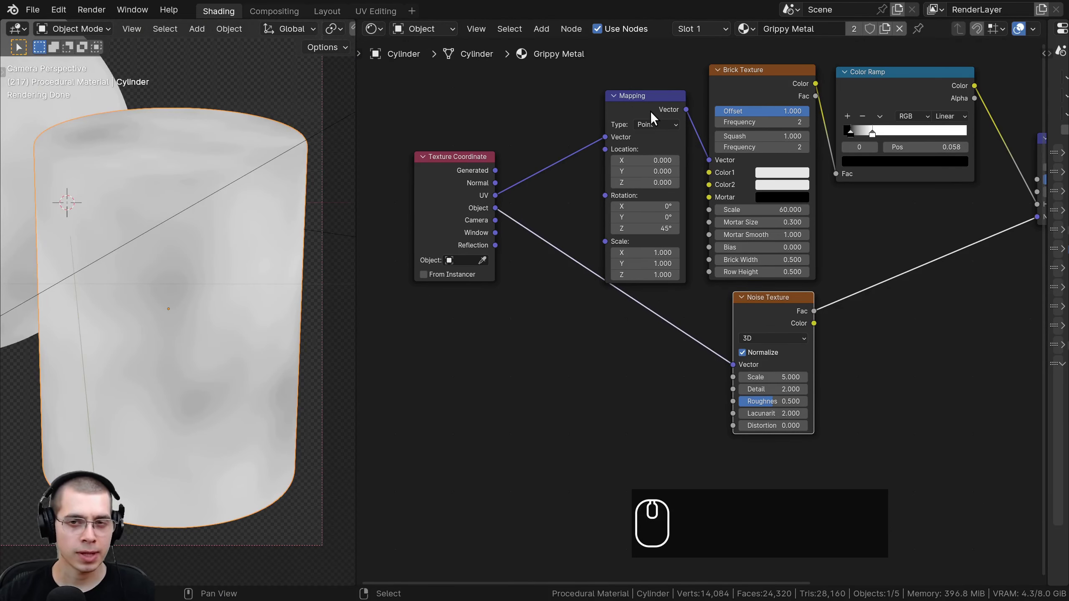
- Duplicate the Mapping node onto the Object-to-Noise Texture link and set the copy's Z rotation to 0°
drag(649, 110, 646, 84)
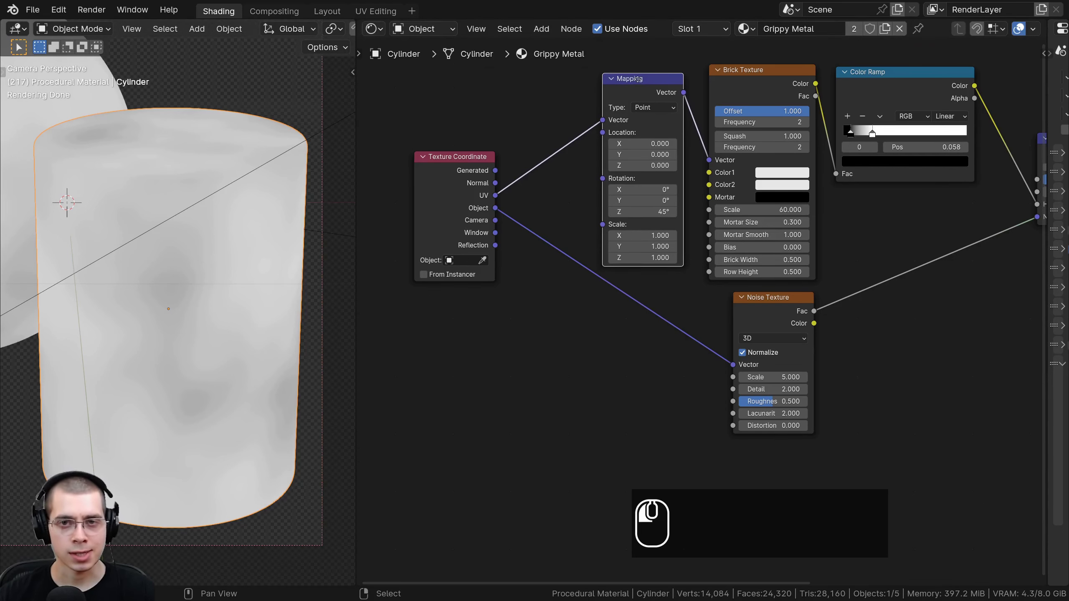
key(shift+d)
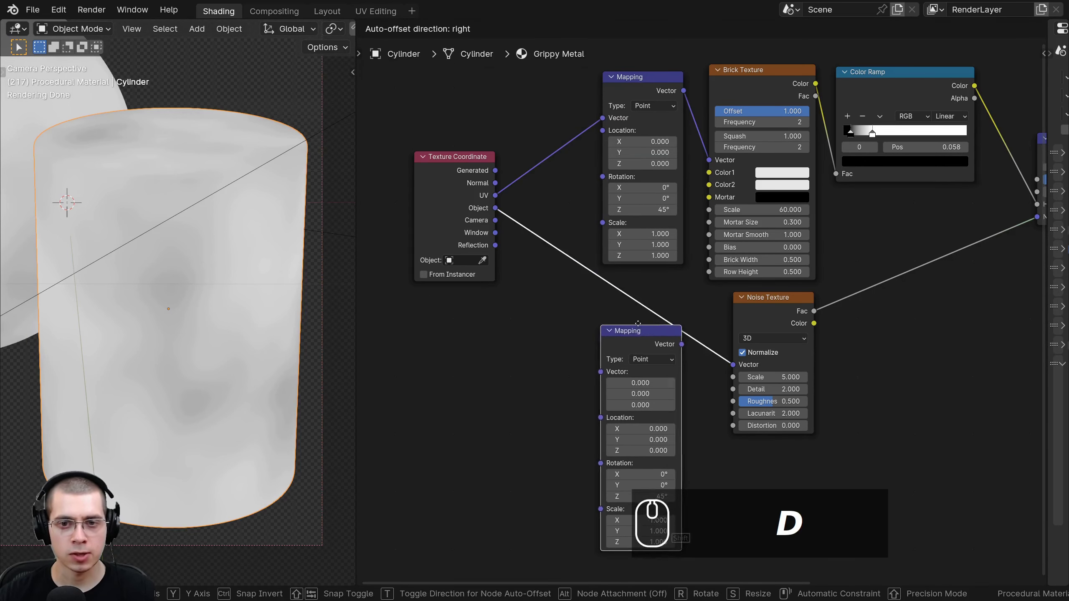
click(635, 286)
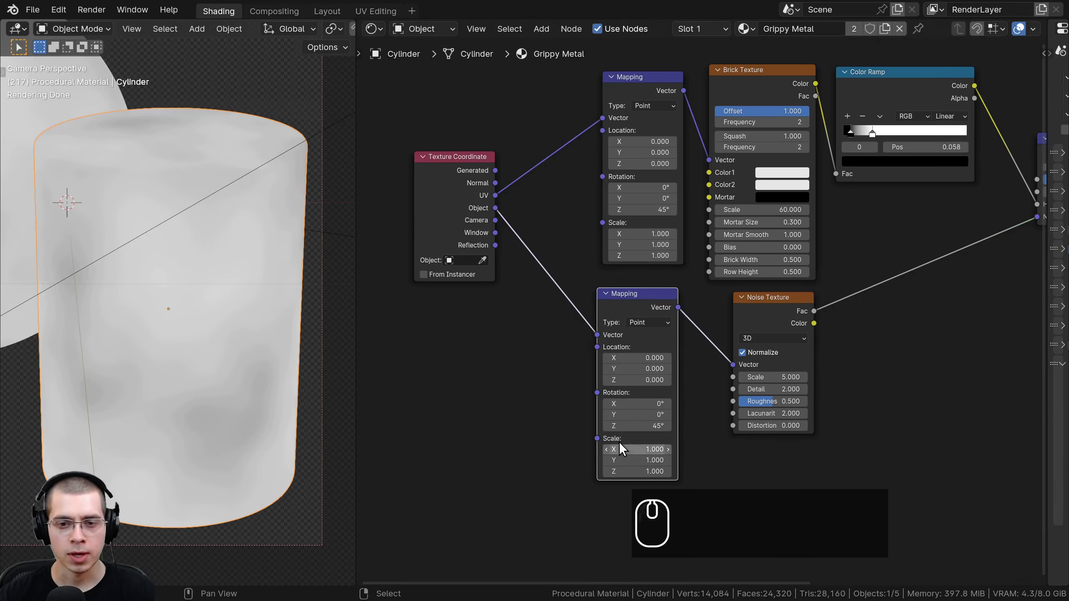
click(623, 426)
text(0)
key(Return)
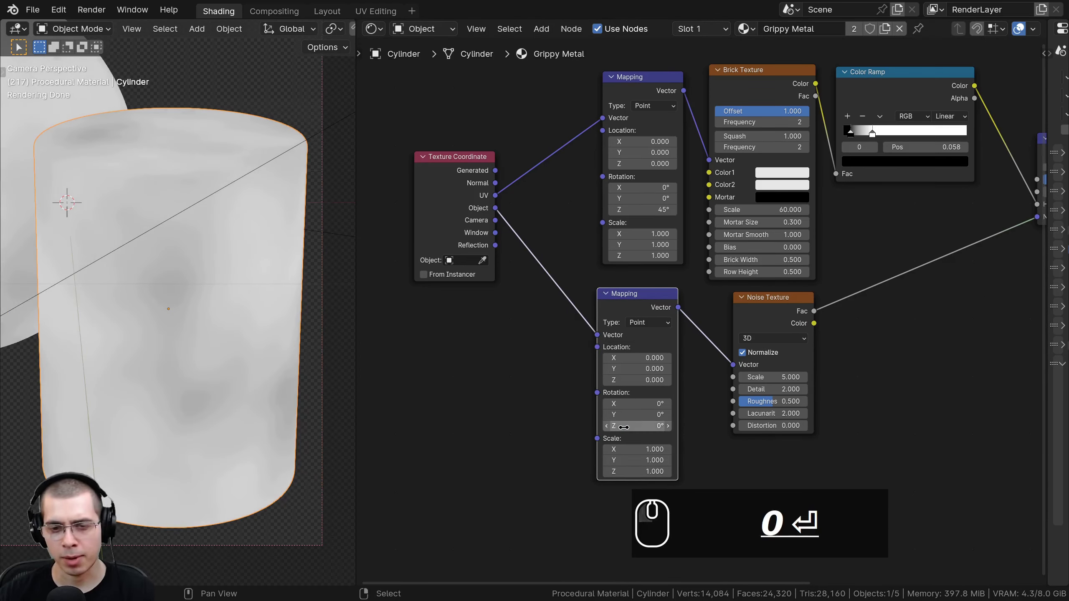
drag(611, 344, 613, 342)
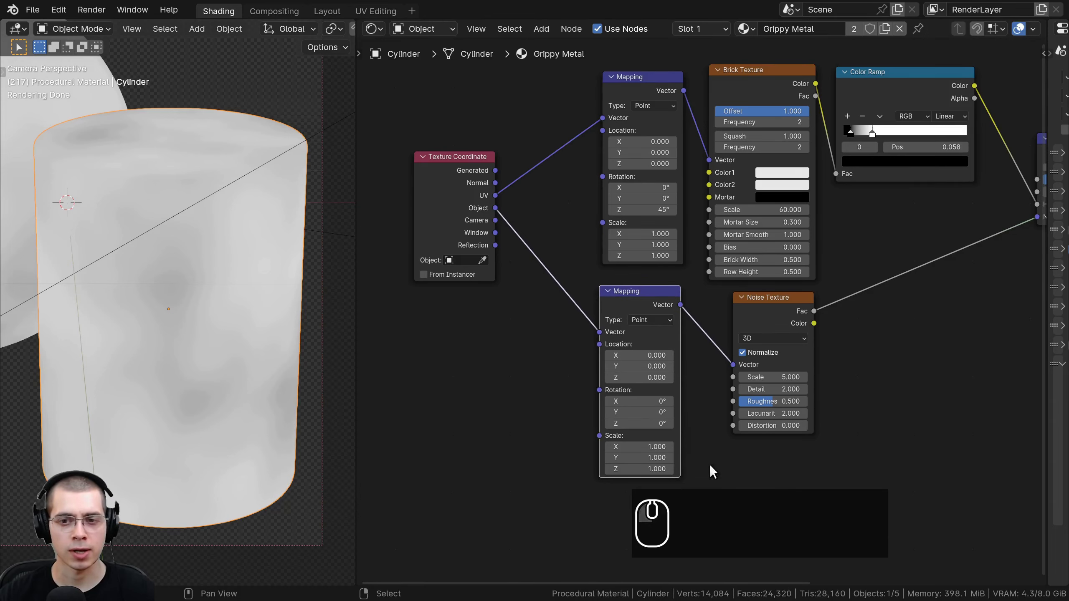
scroll(543, 432, up, 2)
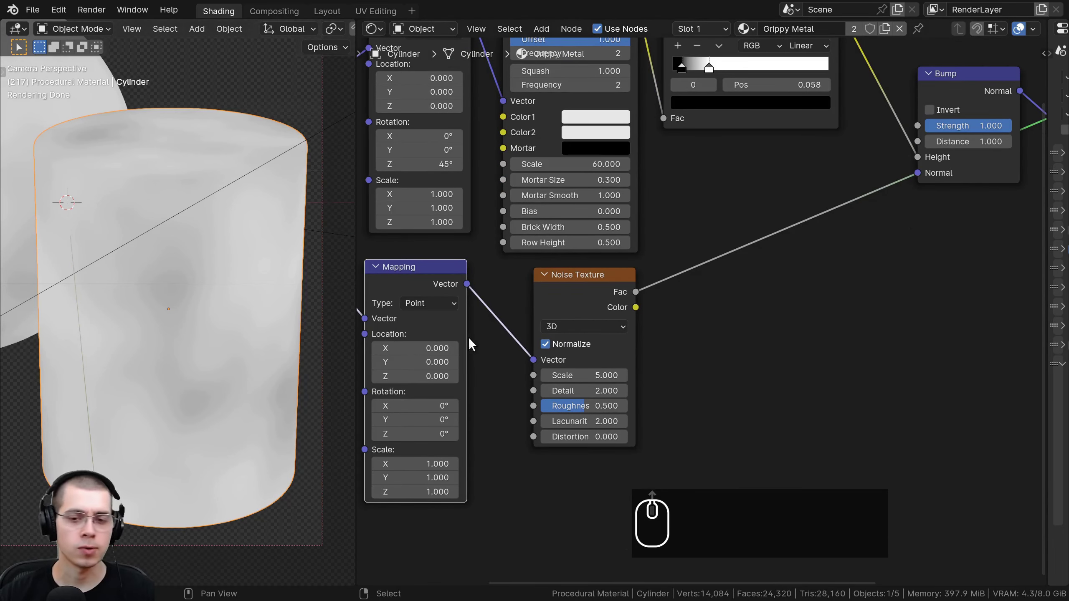
- Set the Noise Texture's Scale to 60, Detail to 15 and Roughness to 0.7
scroll(471, 343, up, 1)
double_click(555, 357)
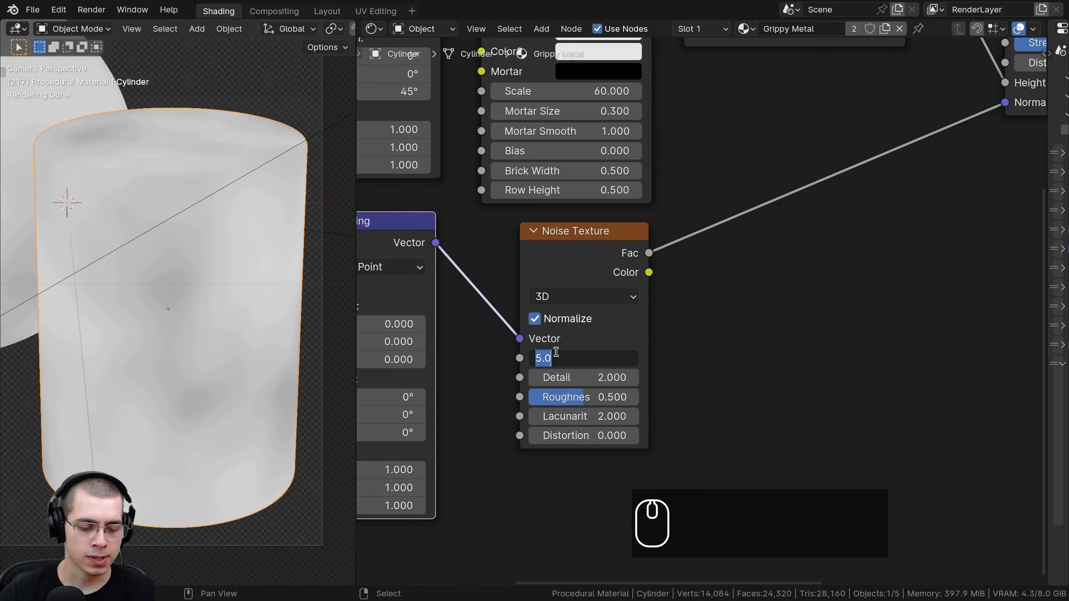
text(60)
key(Return)
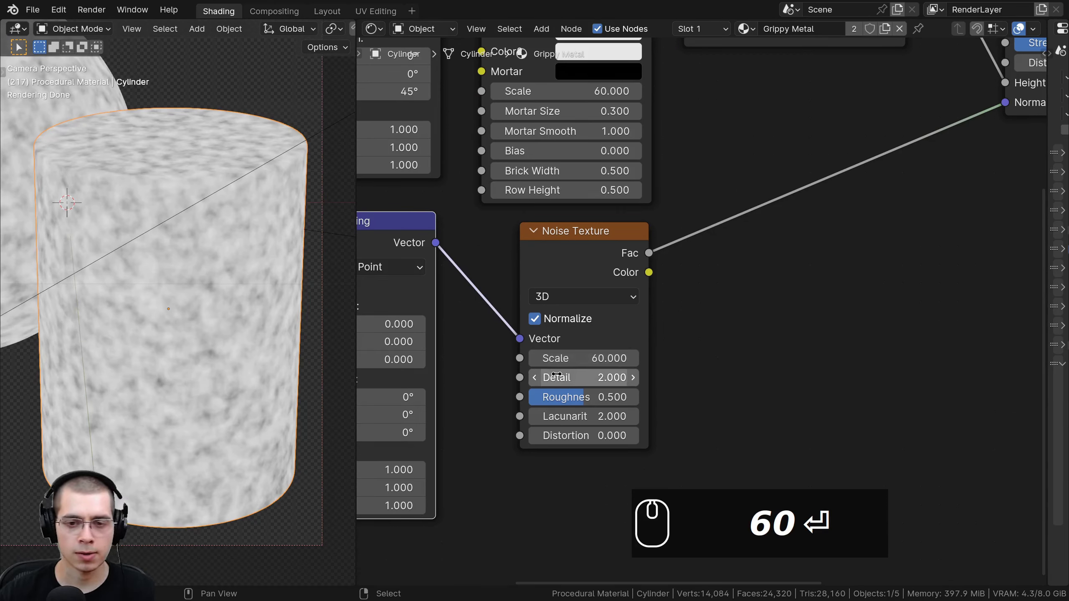
double_click(557, 377)
text(15)
key(Return)
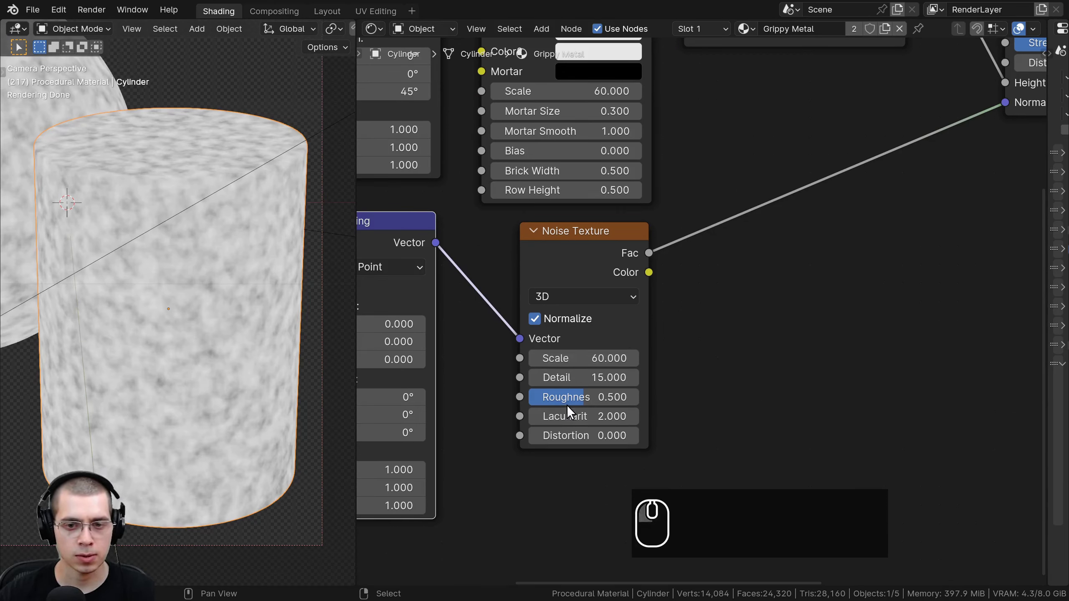
double_click(576, 396)
key(BackSpace)
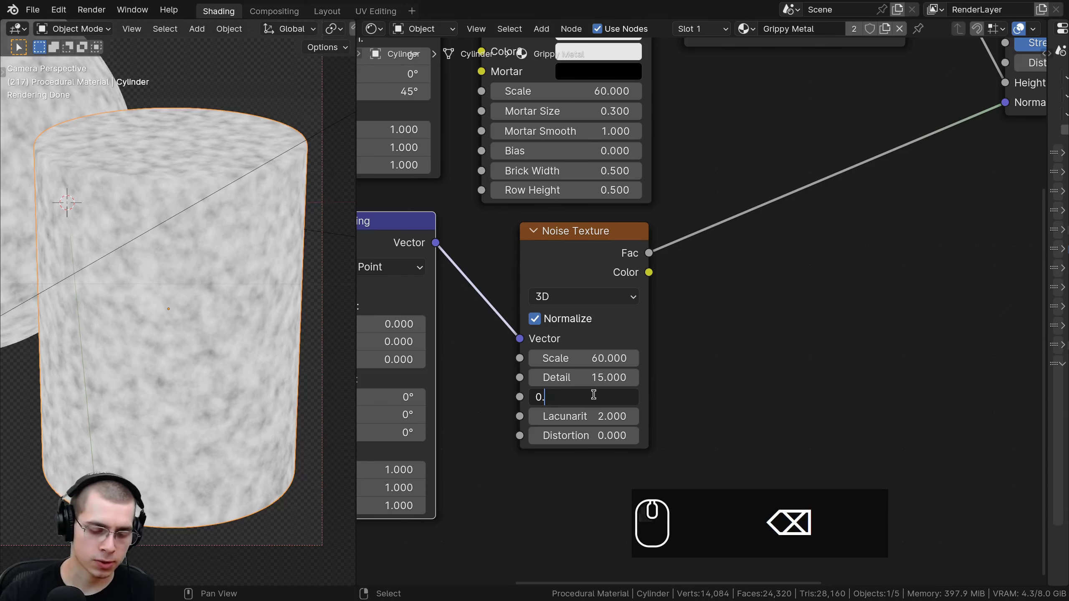
text(7)
key(Return)
scroll(233, 291, down, 2)
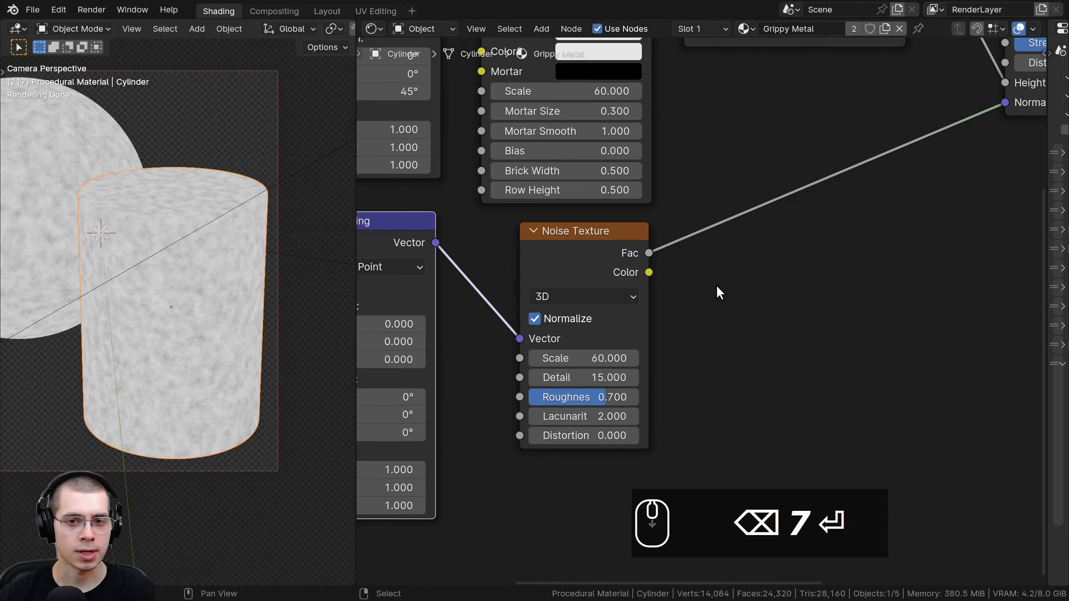
- Duplicate the Bump node, place the copy below the original and connect its Normal output to the original's Normal input
middle_drag(699, 265, 593, 344)
scroll(593, 344, down, 3)
scroll(610, 345, down, 1)
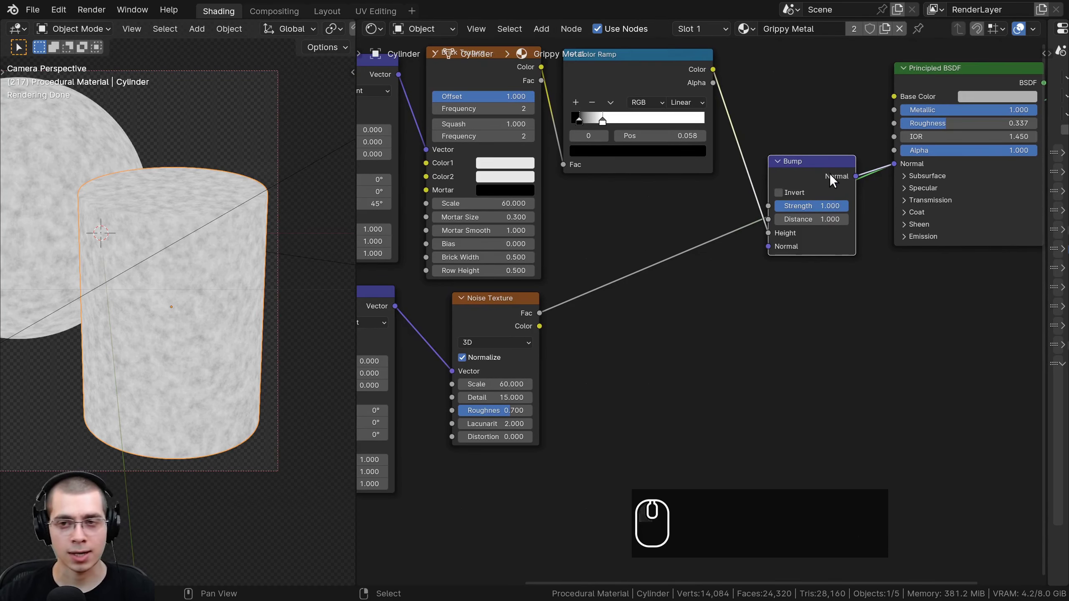
key(shift+d)
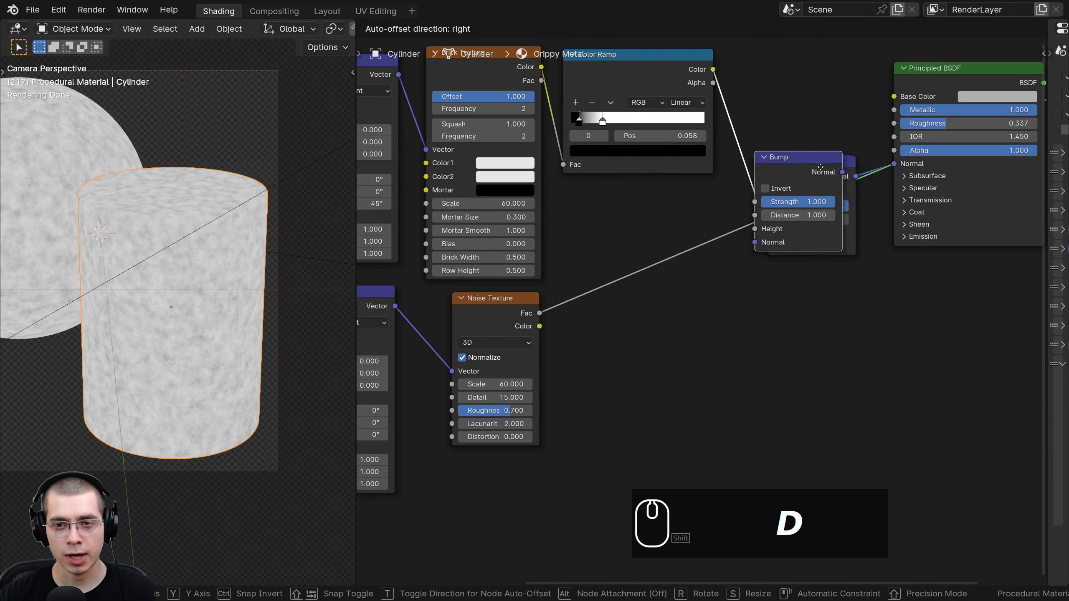
click(727, 295)
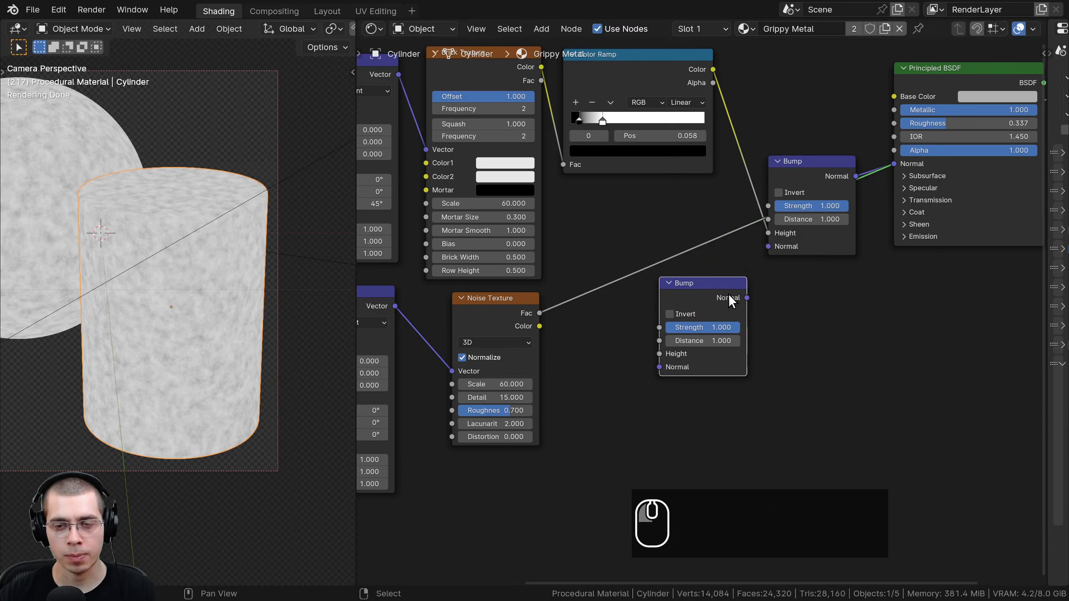
drag(746, 297, 766, 248)
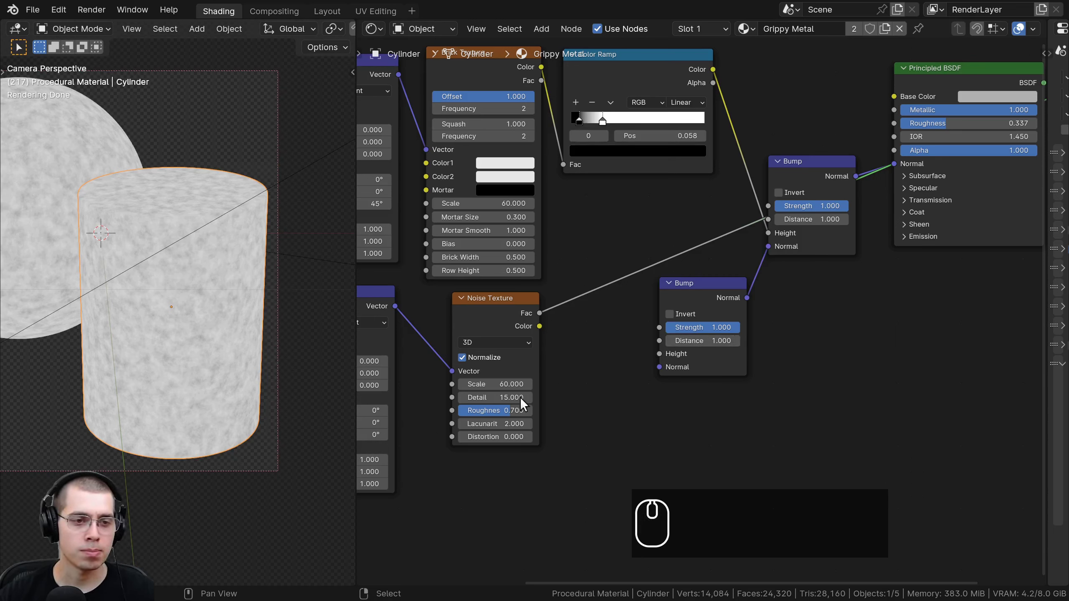
- Connect the Noise Texture's Fac to the new Bump's Height and preview the Principled BSDF
scroll(538, 315, up, 1)
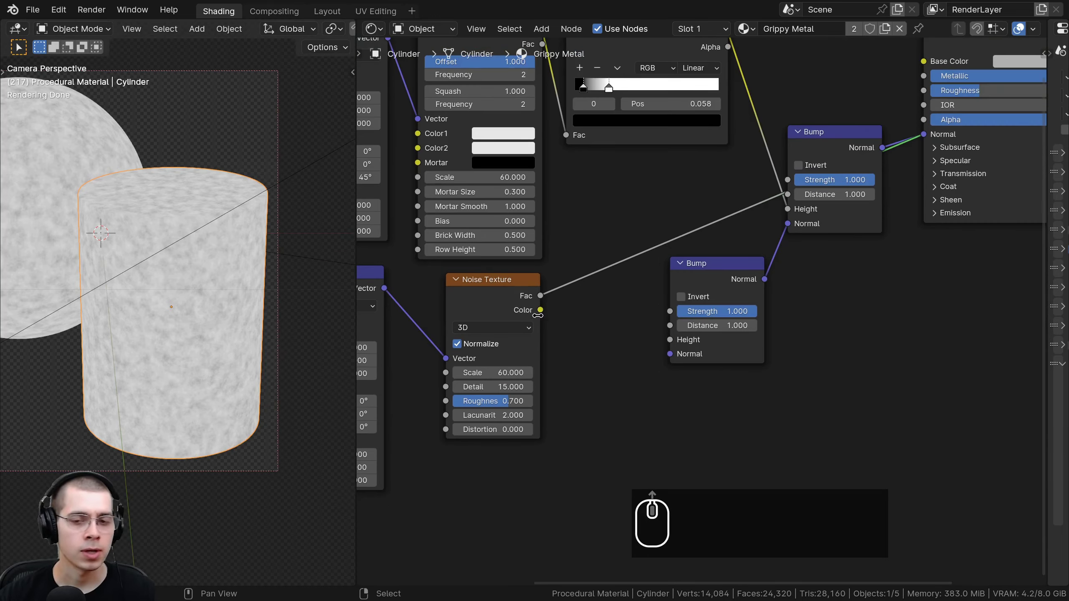
drag(540, 296, 670, 340)
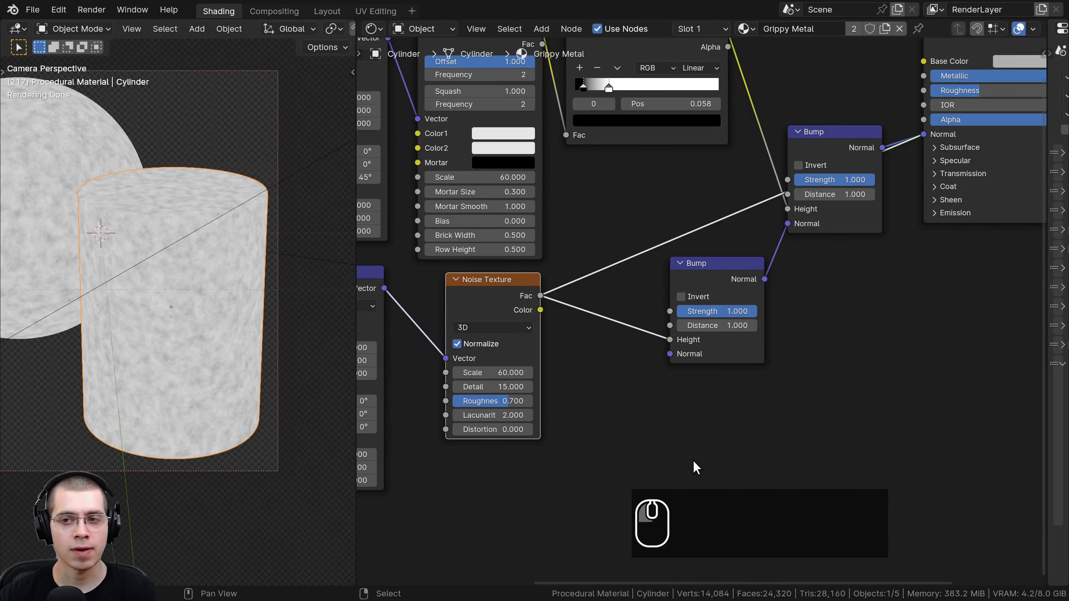
scroll(694, 459, down, 1)
middle_drag(895, 221, 737, 337)
ctrl+shift+click(778, 182)
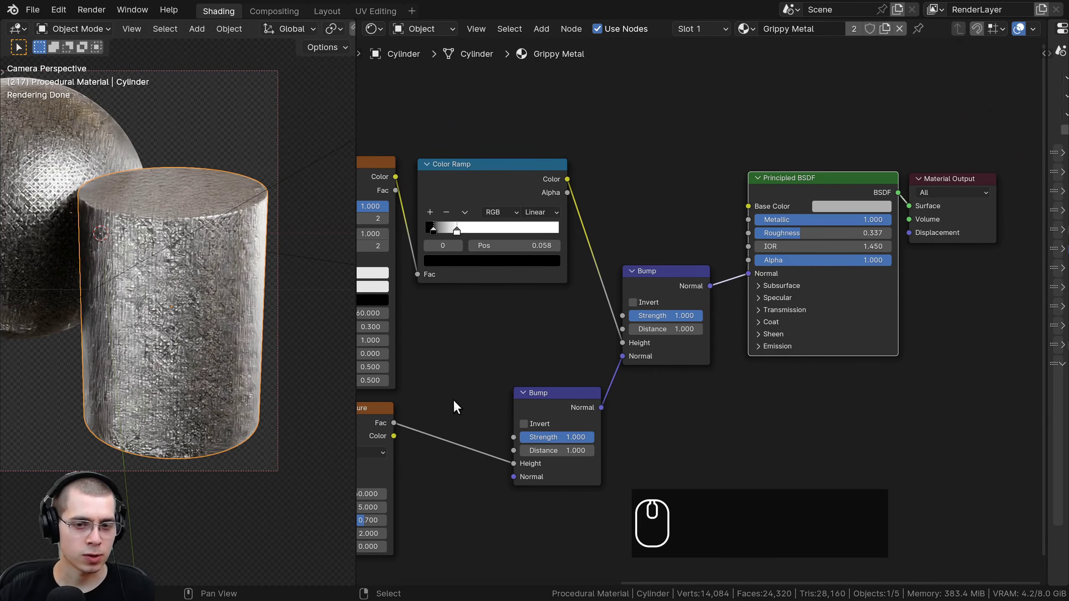
- Set the Strength of the noise-driven Bump node to 0.1
middle_drag(616, 425, 708, 293)
scroll(708, 292, up, 3)
click(663, 309)
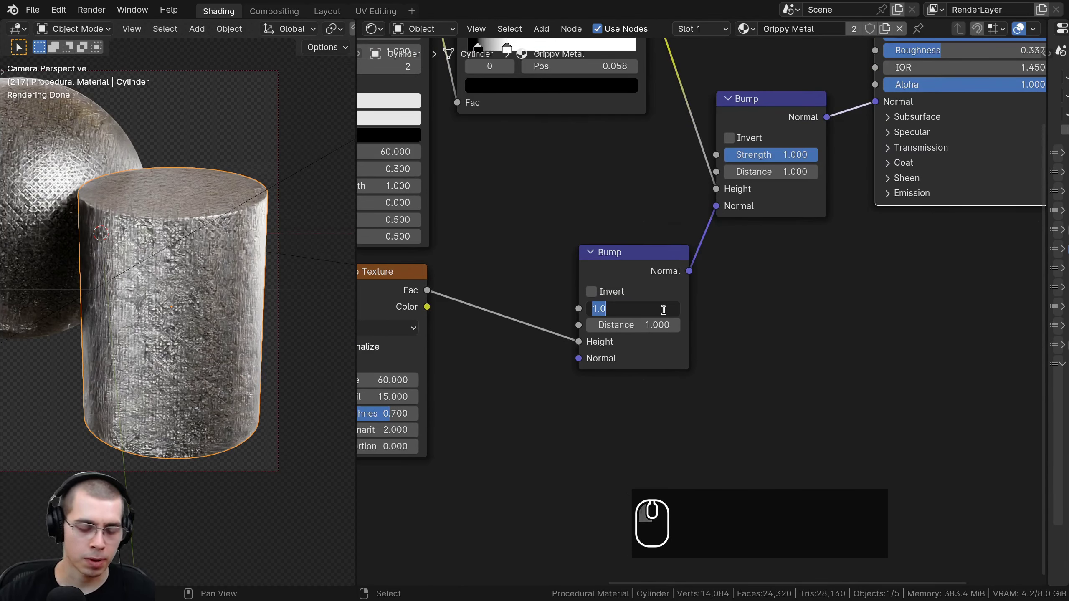
text(.1)
key(Return)
scroll(176, 303, up, 15)
- Reposition the Bump nodes and set the Strength of the Bump driven by the brick pattern to 0.25
drag(638, 257, 642, 208)
middle_drag(724, 141, 671, 204)
drag(705, 178, 709, 188)
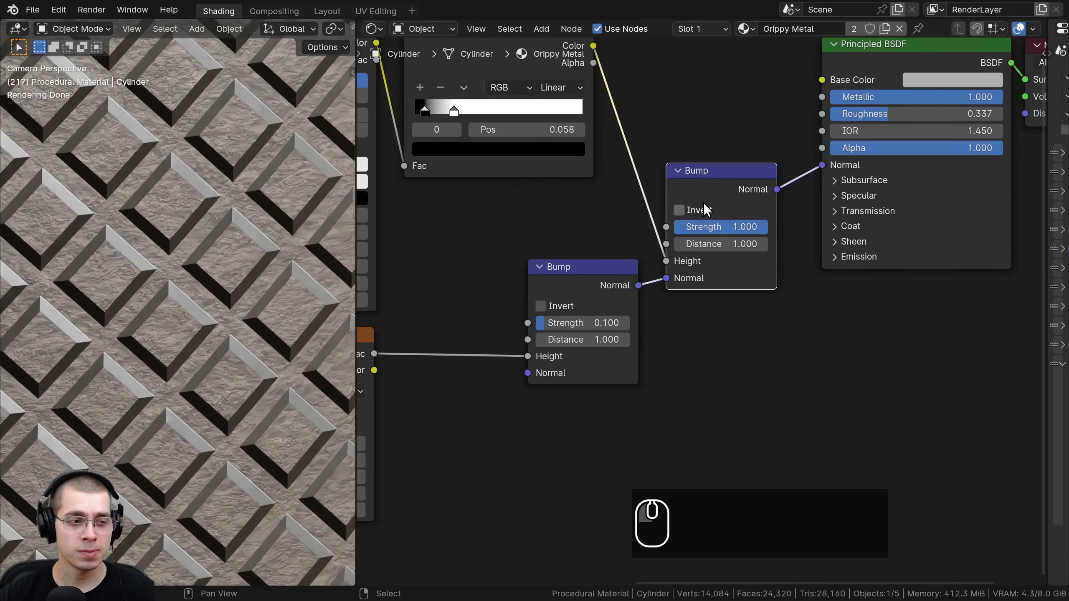
click(708, 222)
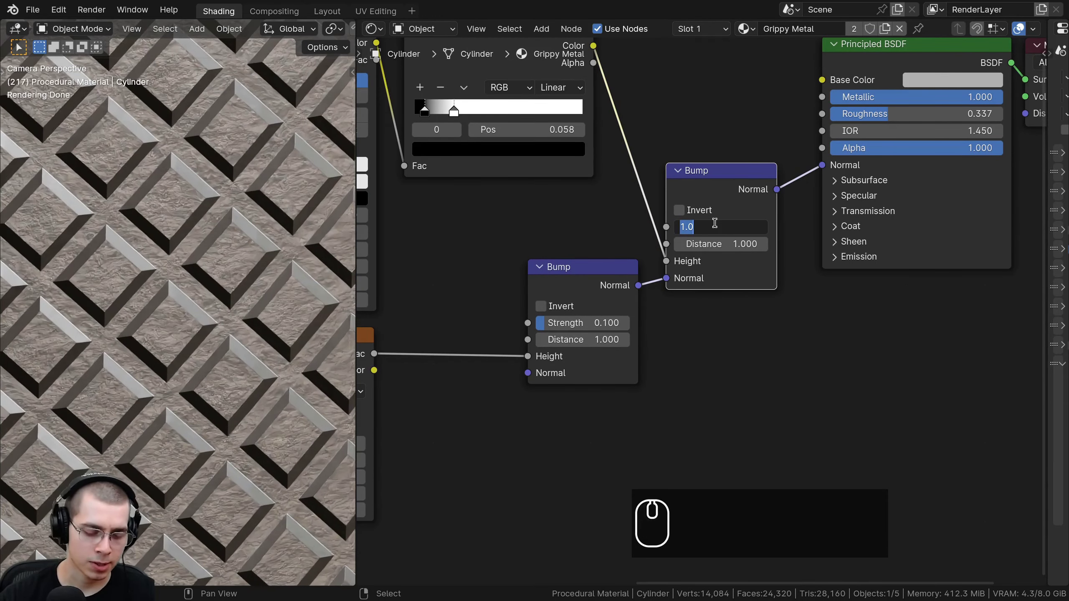
text(.25)
key(Return)
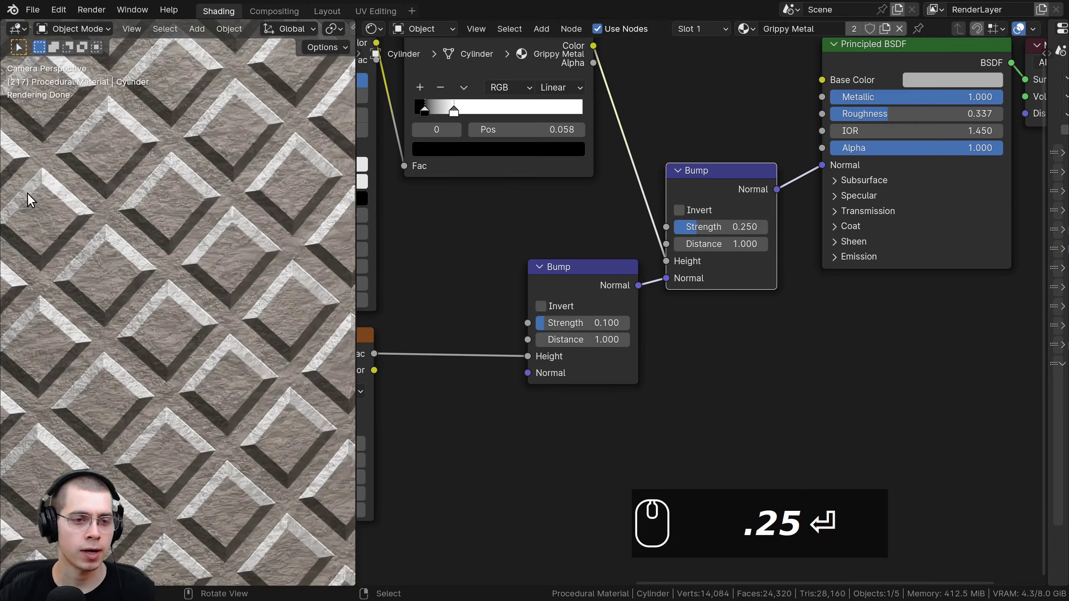
- Connect the Noise Texture's Fac output to the Principled BSDF's Roughness input
scroll(175, 212, down, 10)
shift+middle_drag(181, 215, 237, 253)
scroll(227, 265, down, 3)
shift+middle_drag(177, 278, 262, 294)
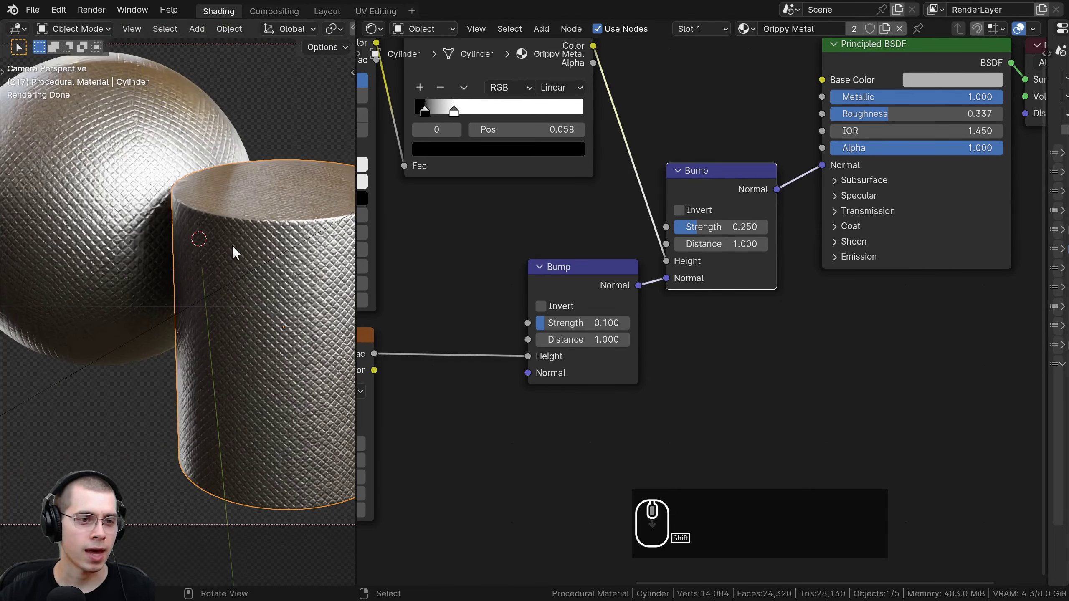
shift+middle_drag(328, 260, 262, 271)
scroll(274, 287, down, 1)
middle_drag(631, 266, 629, 318)
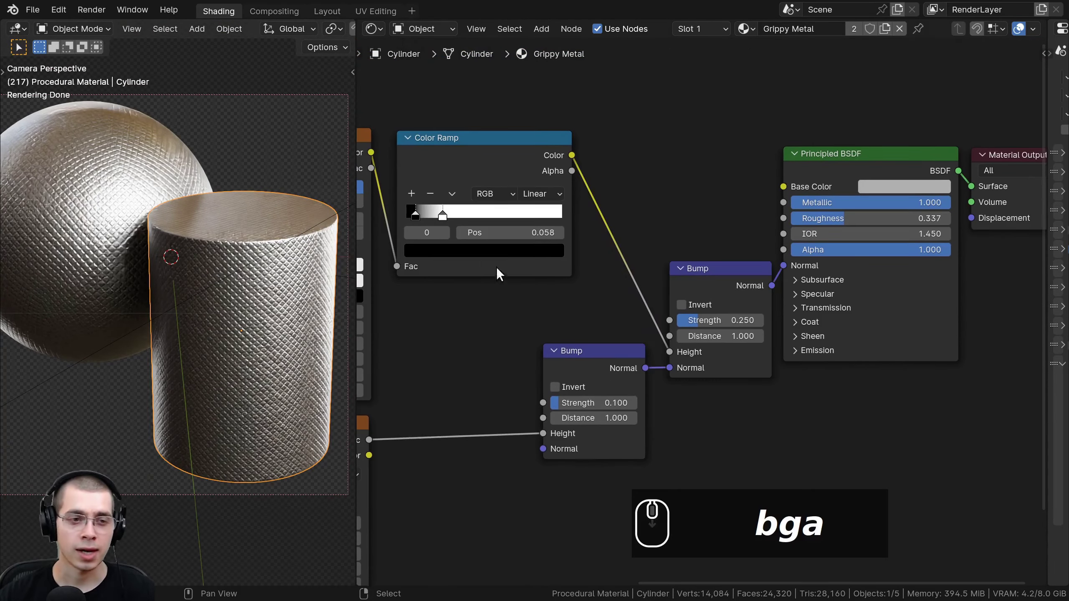
scroll(646, 271, down, 2)
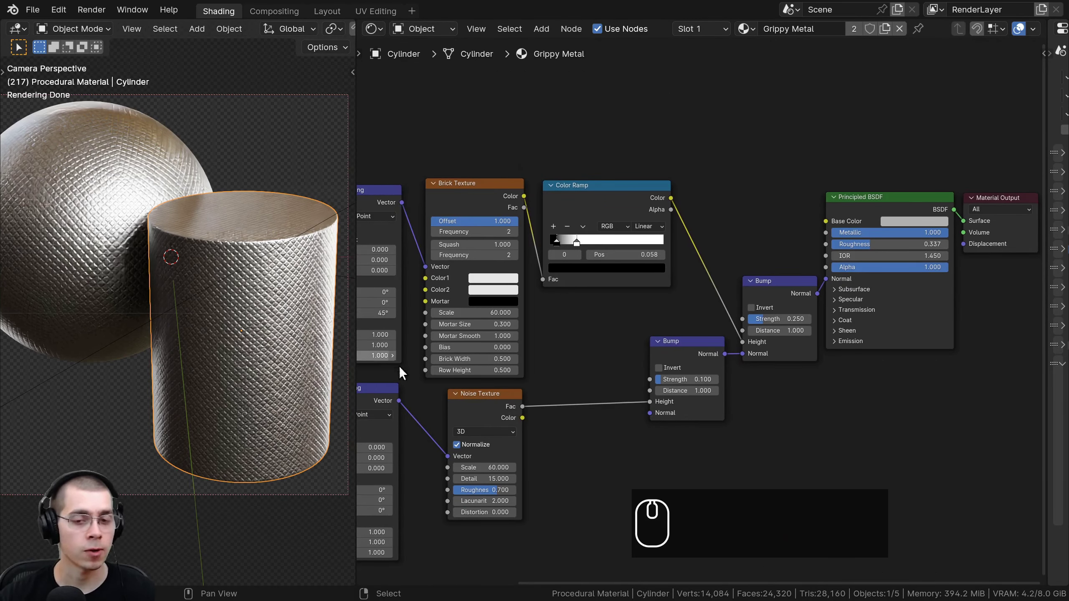
middle_drag(459, 375, 460, 373)
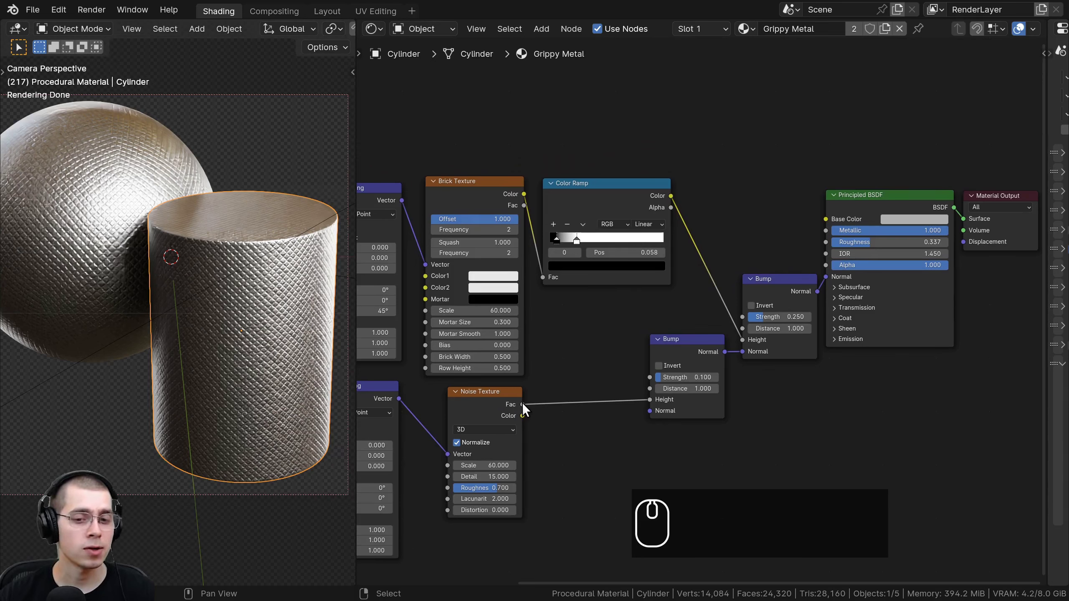
drag(521, 404, 825, 240)
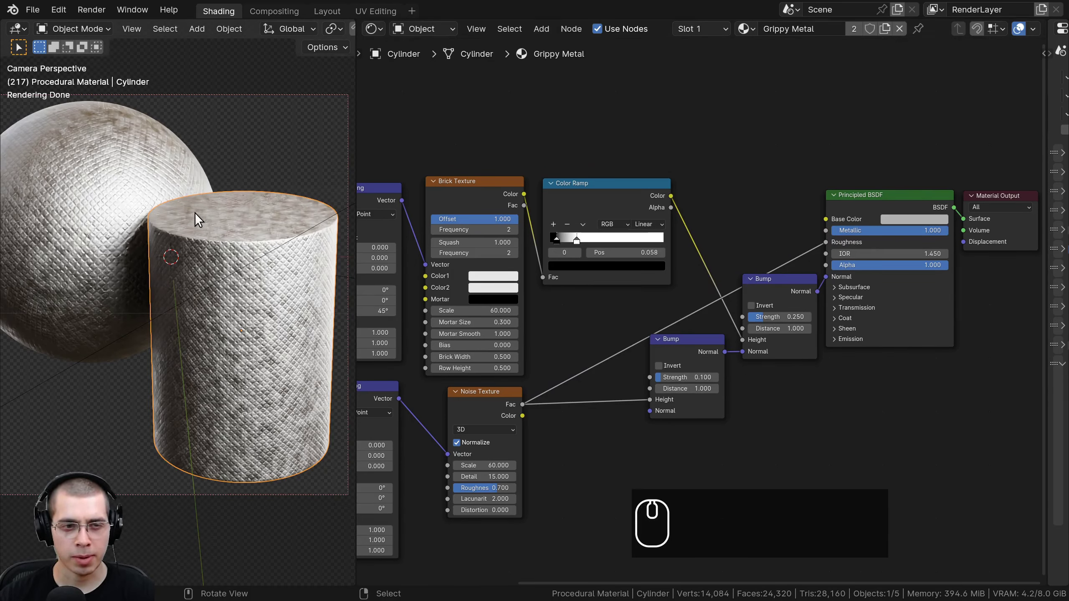
- Duplicate the Color Ramp and insert the copy into the link between the Noise Texture and the Principled BSDF's Roughness
click(575, 196)
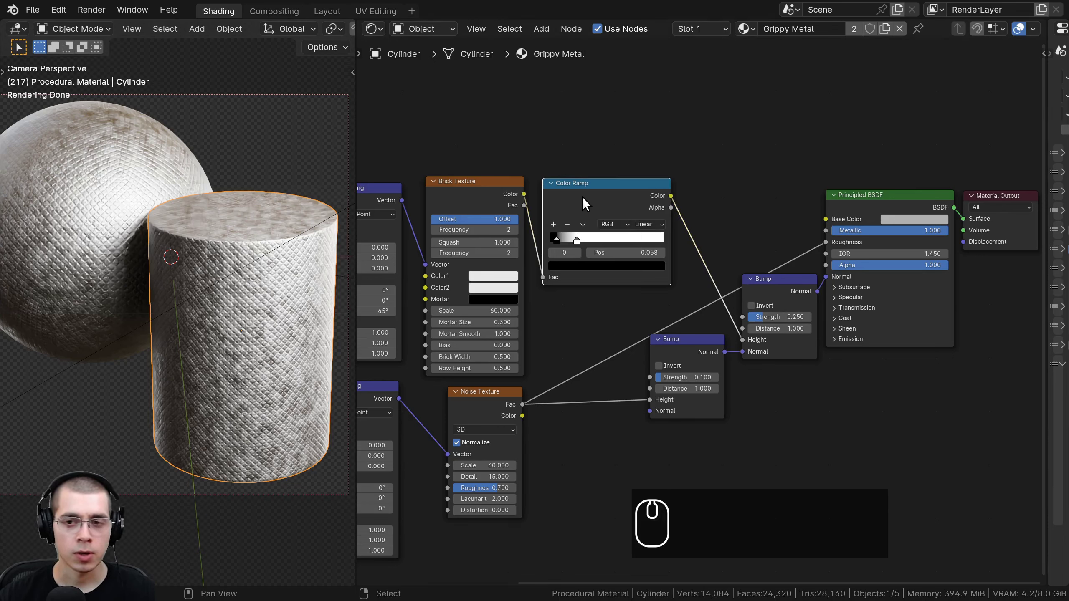
key(shift+d)
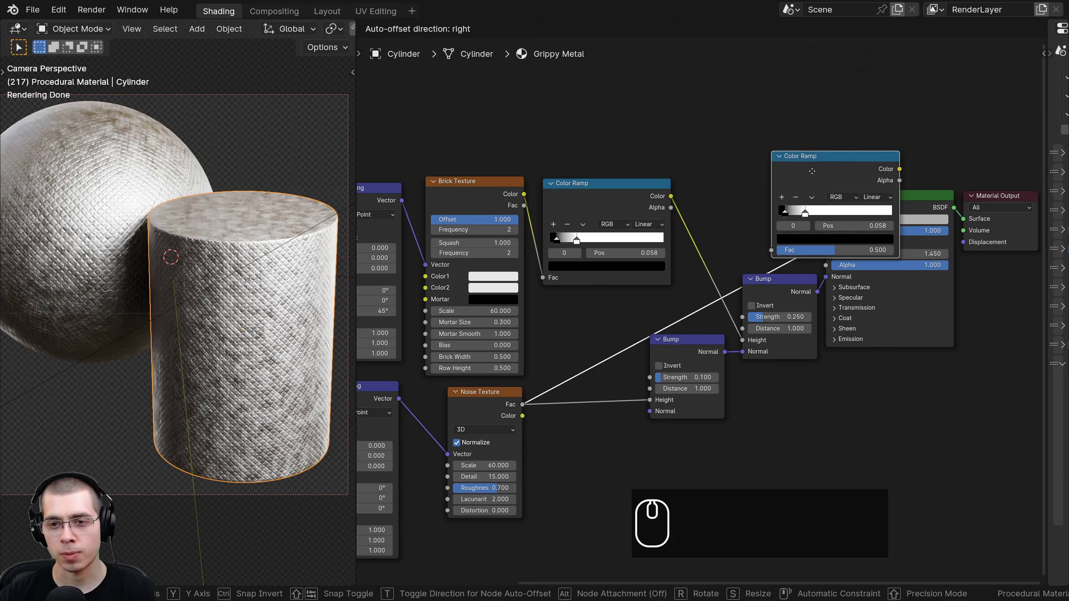
click(809, 172)
drag(740, 167, 754, 184)
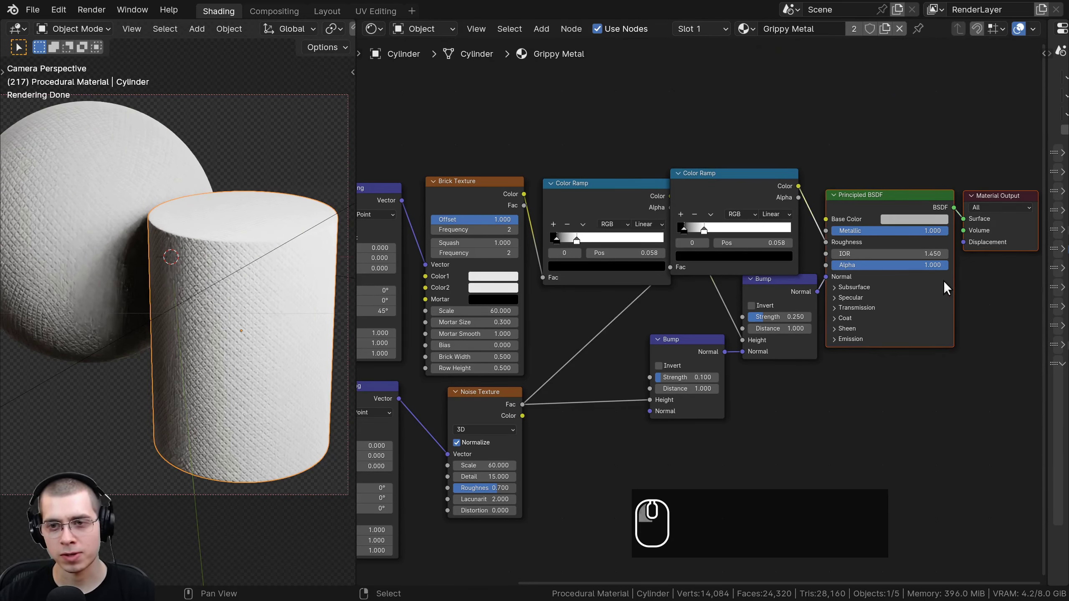
- Arrange the new Color Ramp beside the Principled BSDF and move the brick-pattern Bump node lower to make room
key(g)
click(776, 185)
middle_drag(818, 327, 704, 323)
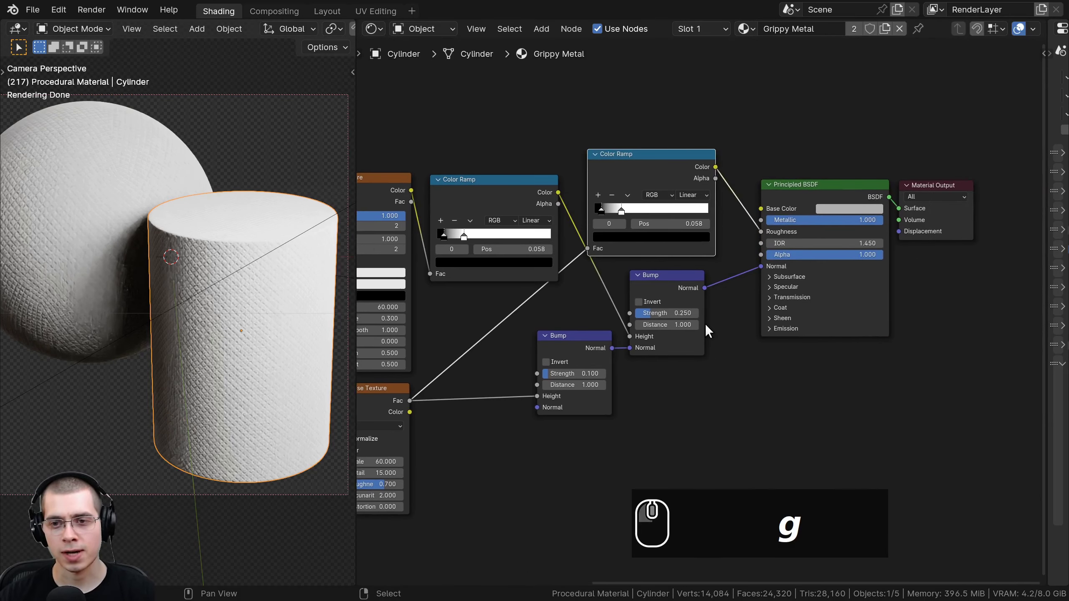
drag(670, 285, 683, 318)
drag(638, 172, 649, 196)
- Reset the new Color Ramp node to its default values
scroll(623, 147, up, 2)
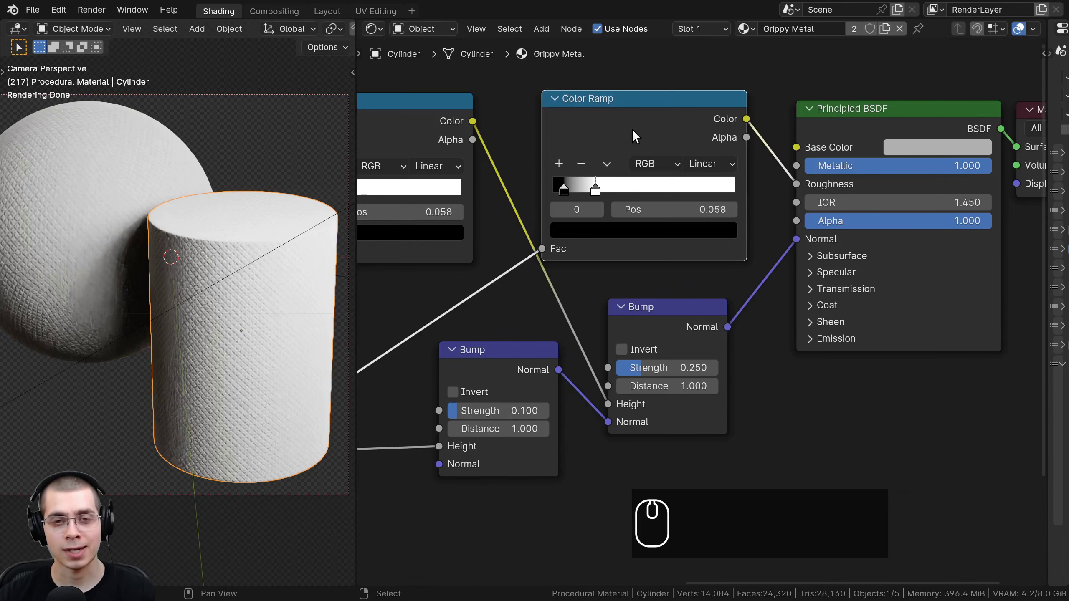
key(BackSpace)
middle_drag(608, 248, 614, 313)
scroll(613, 313, up, 2)
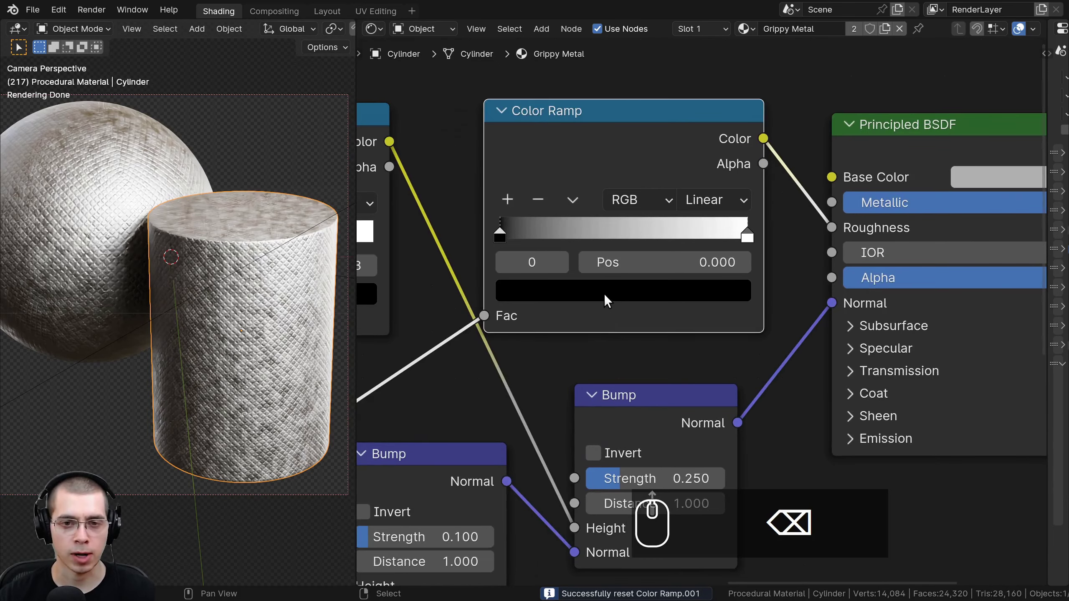
click(606, 297)
drag(748, 425, 732, 379)
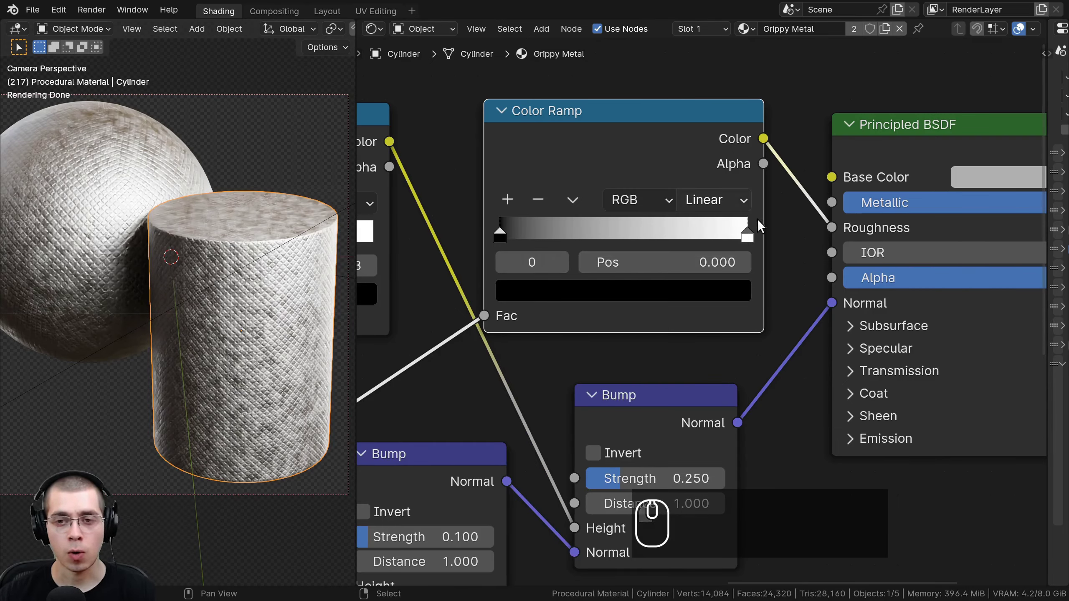
click(748, 233)
click(740, 268)
click(711, 281)
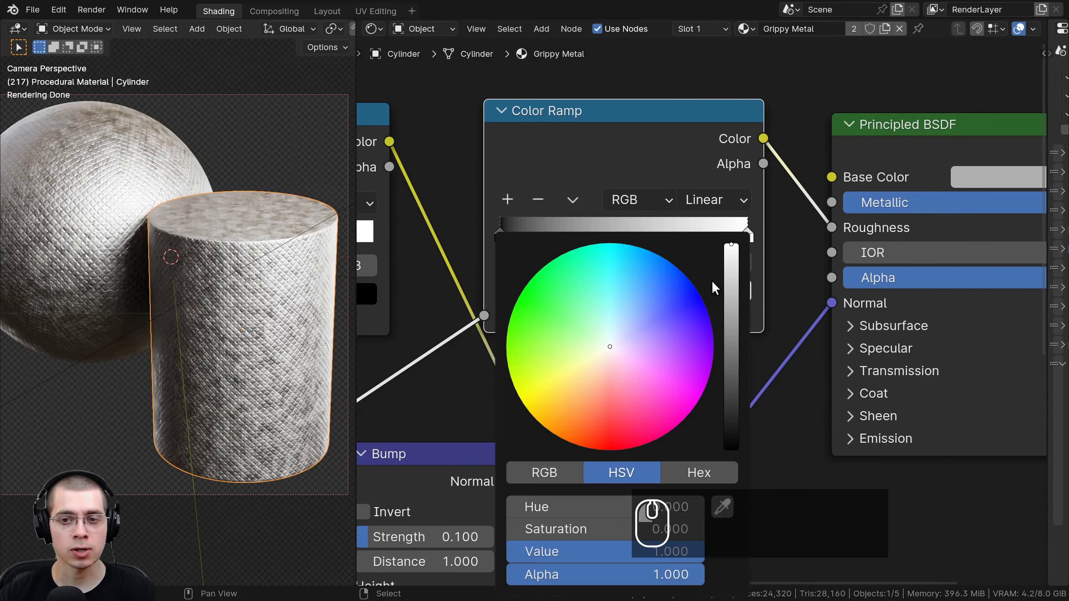
drag(731, 263, 731, 240)
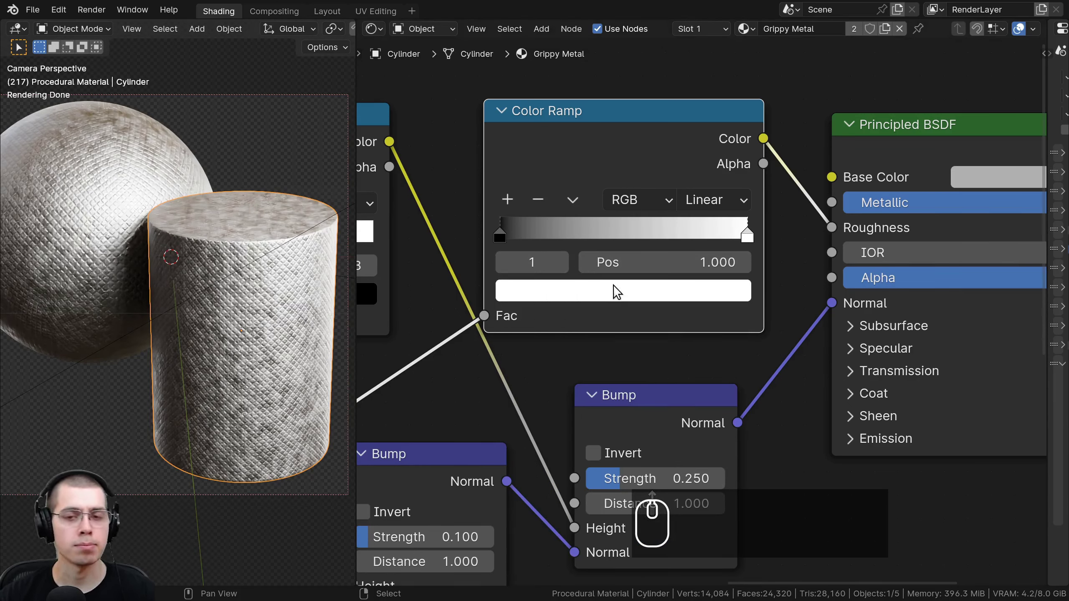
- Lighten the roughness Color Ramp's black stop to a grey with a Value of about 0.21
click(500, 230)
click(533, 290)
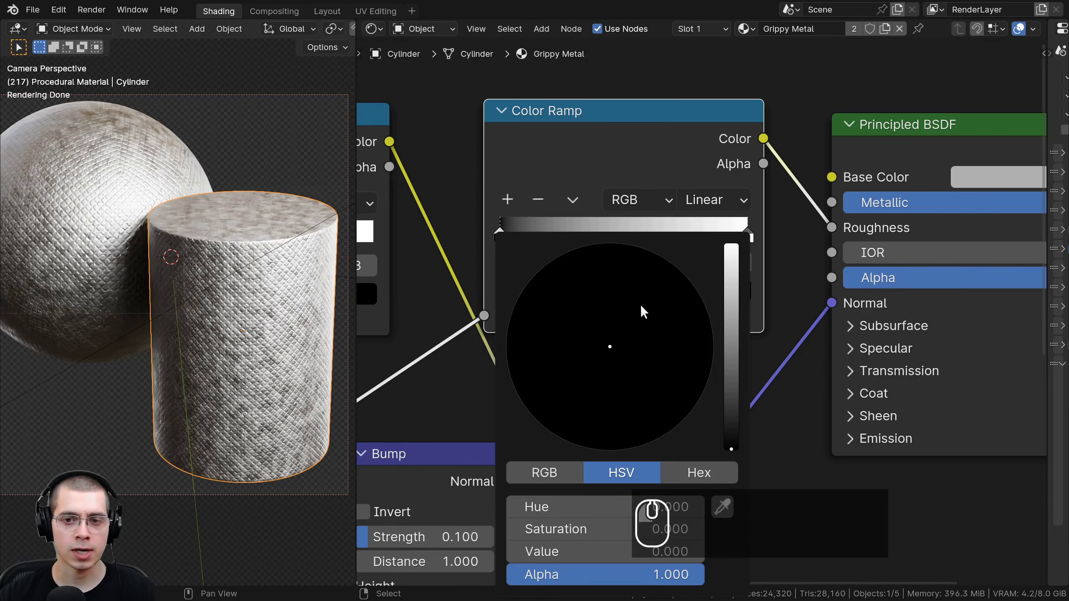
drag(733, 400, 733, 347)
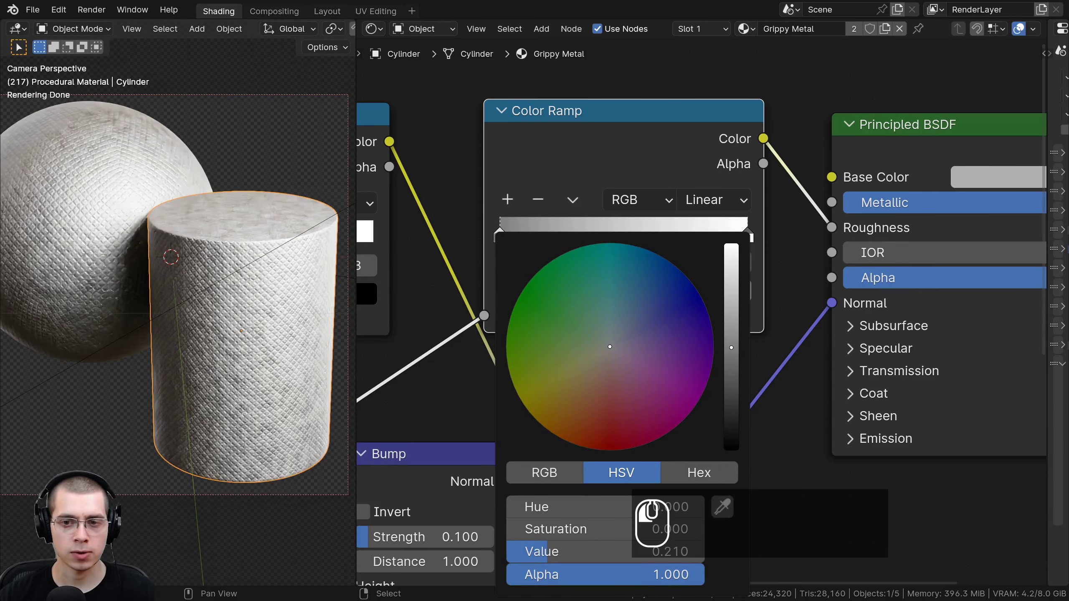
- Darken the roughness Color Ramp's white stop to a medium grey and shift the node slightly toward the Principled BSDF
click(747, 236)
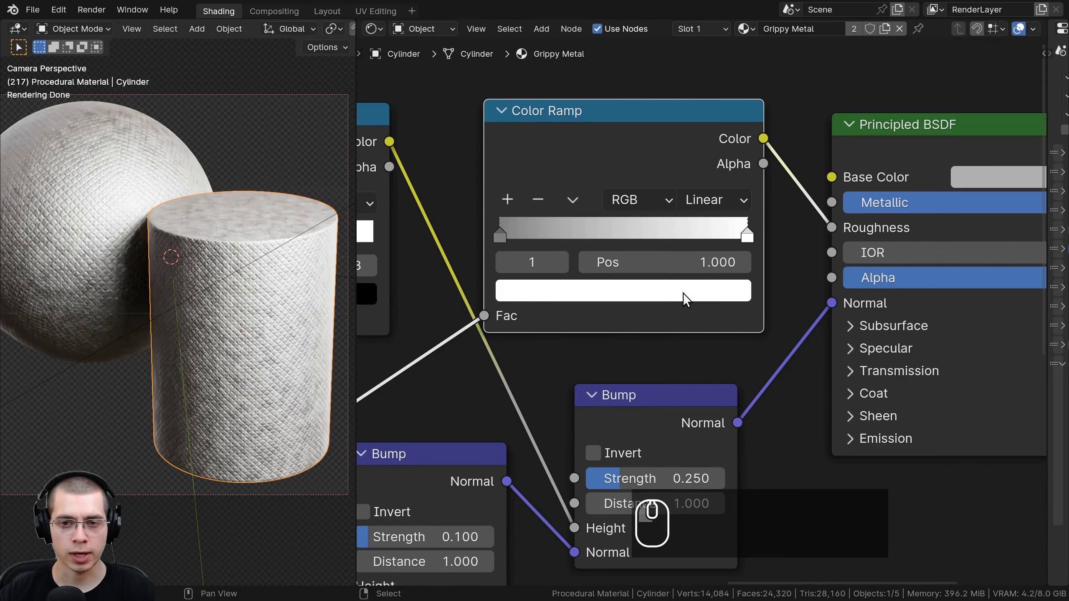
click(686, 292)
drag(732, 294, 731, 336)
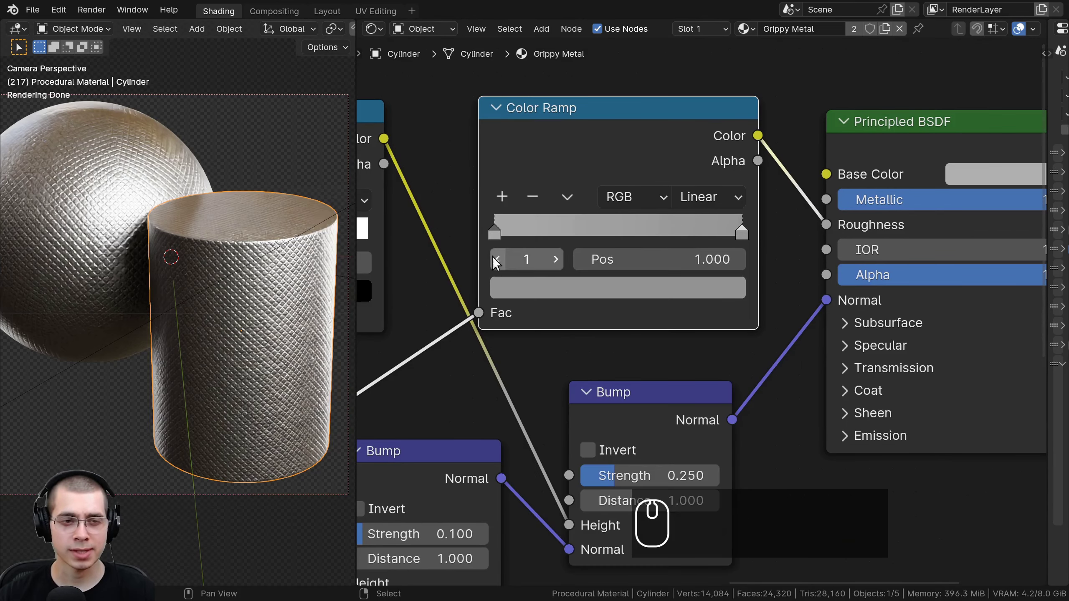
drag(532, 146, 541, 146)
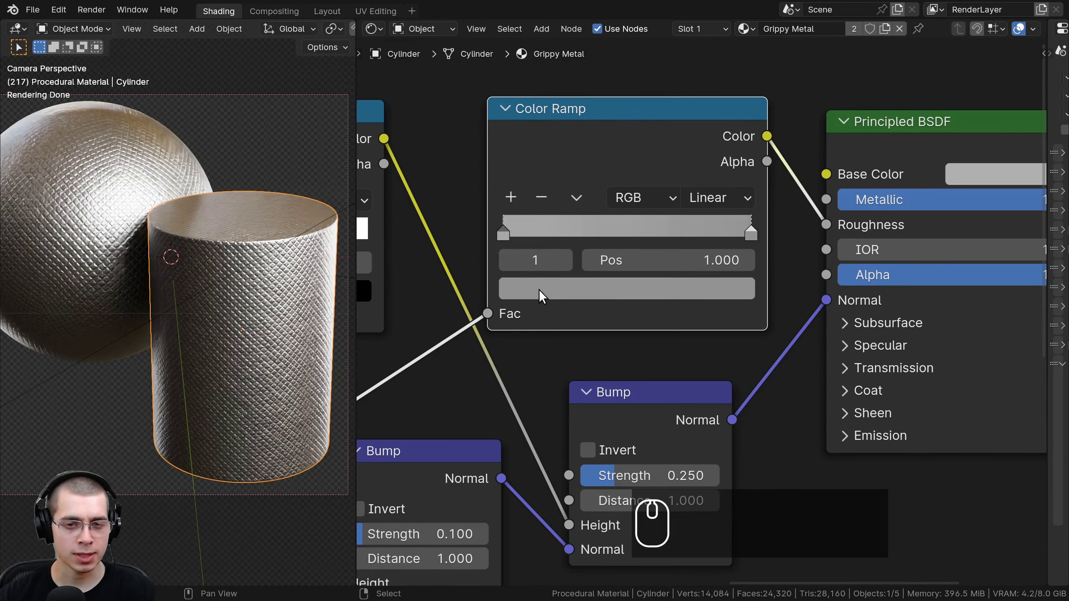
- Check the hex colour codes of both stops on the roughness Color Ramp
scroll(545, 285, down, 1)
click(557, 251)
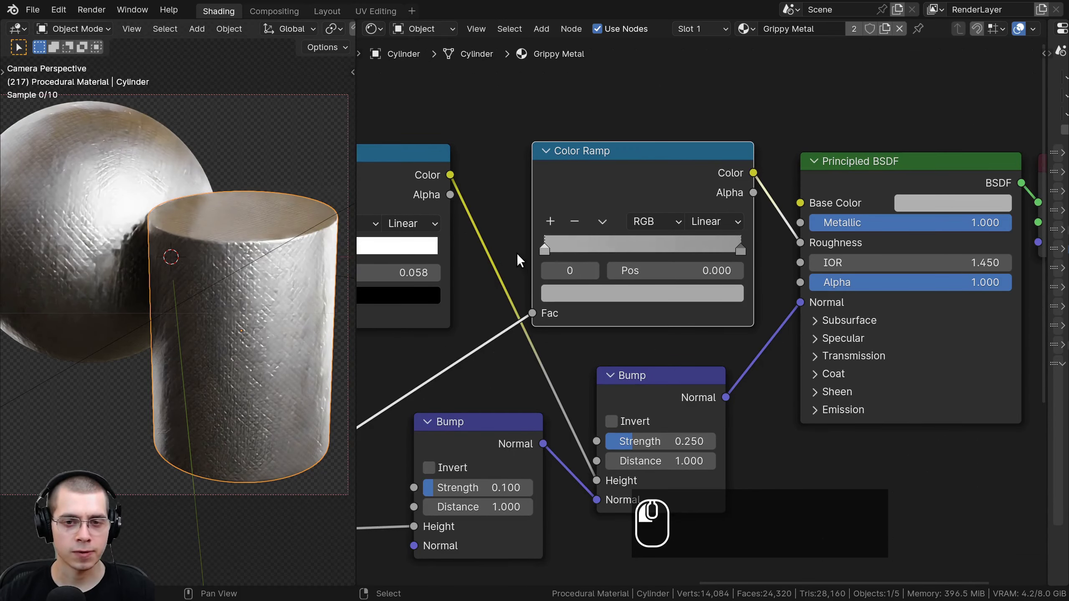
click(566, 295)
click(688, 491)
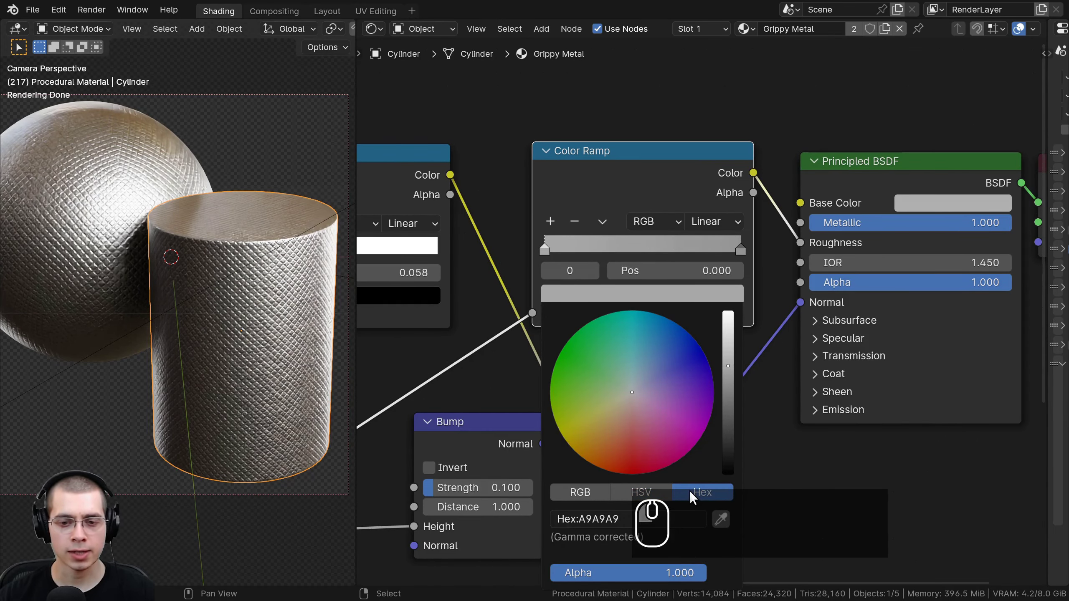
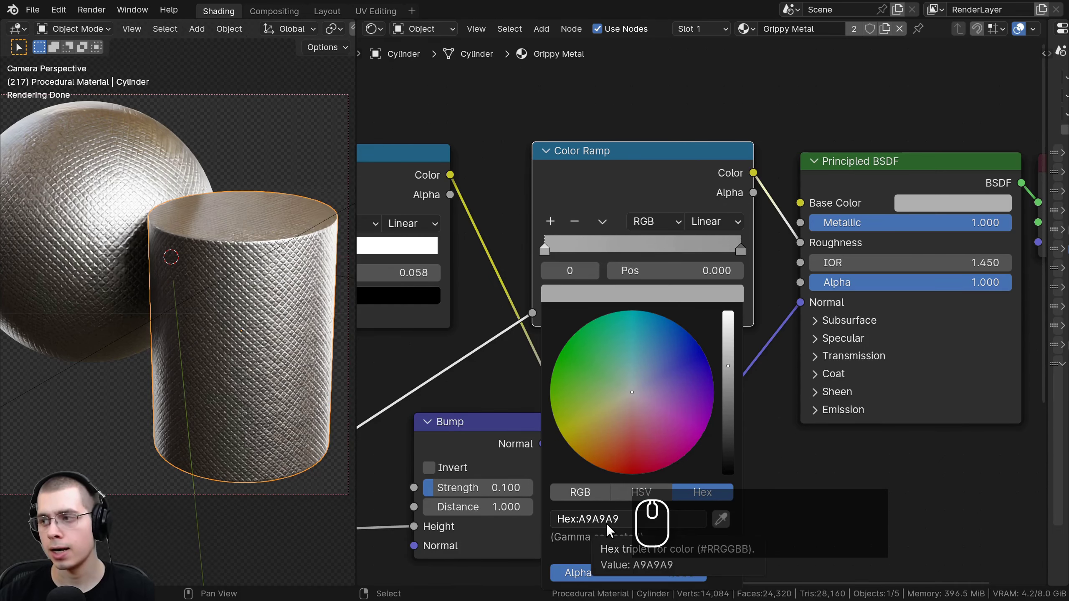
middle_drag(700, 249, 694, 130)
click(733, 132)
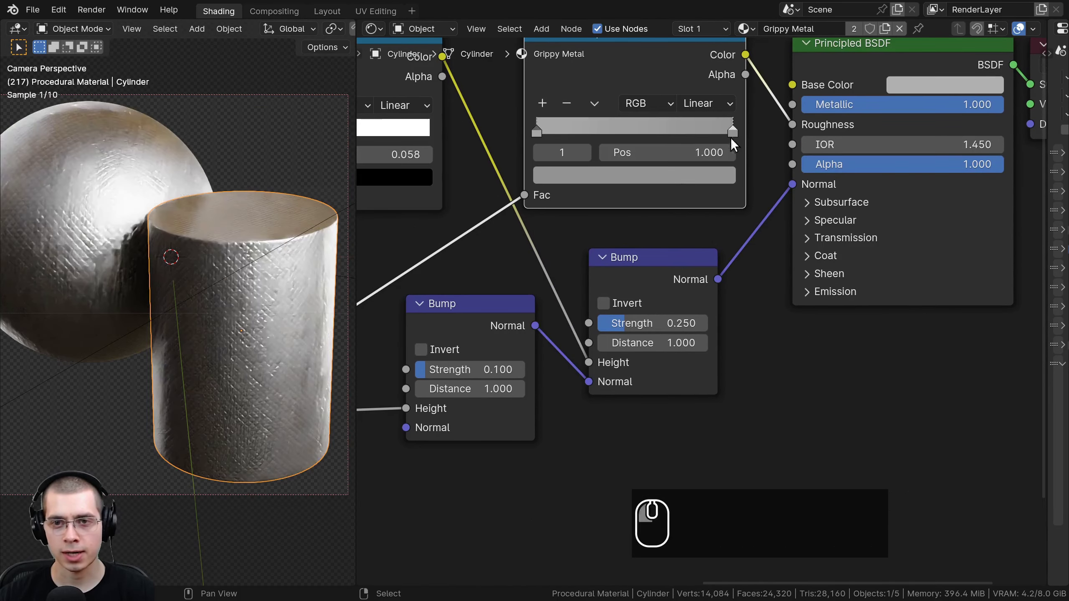
click(639, 179)
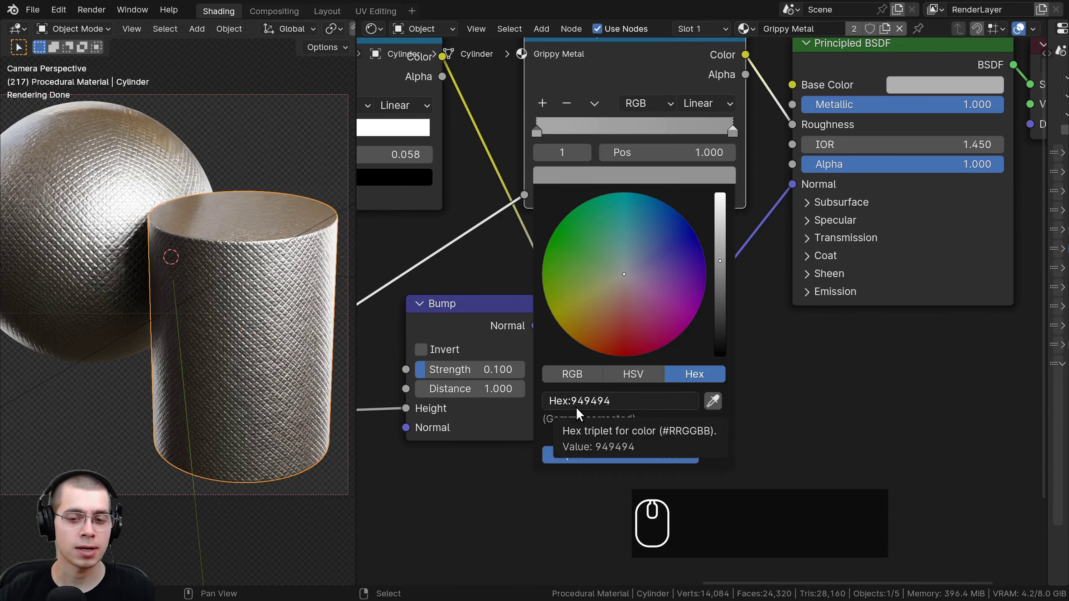
- Insert a Hue/Saturation/Value node on the link between the roughness Color Ramp and the Principled BSDF
middle_drag(766, 72, 712, 170)
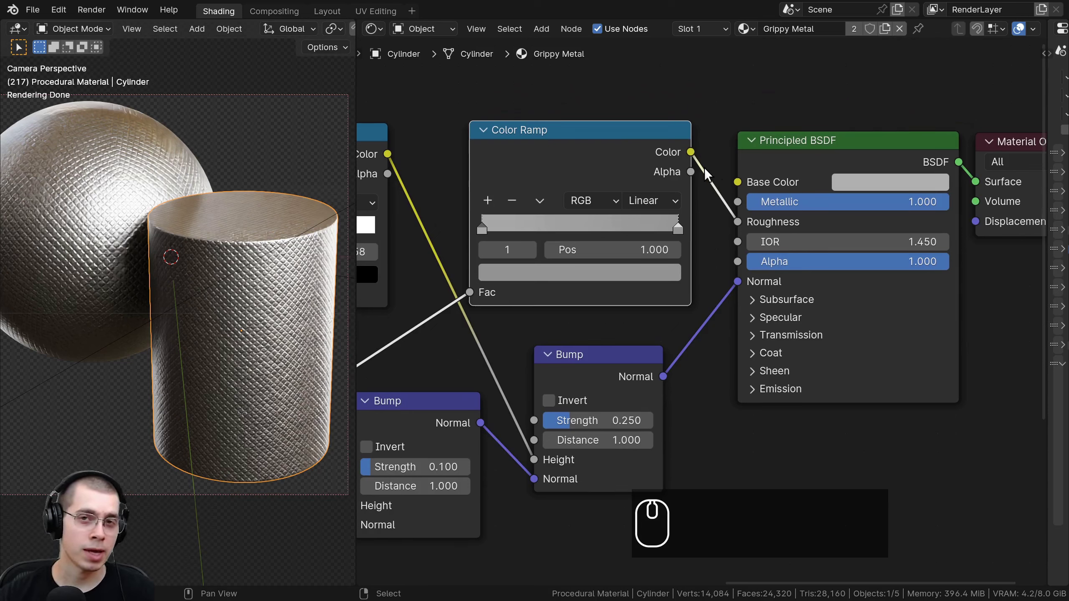
key(shift+a)
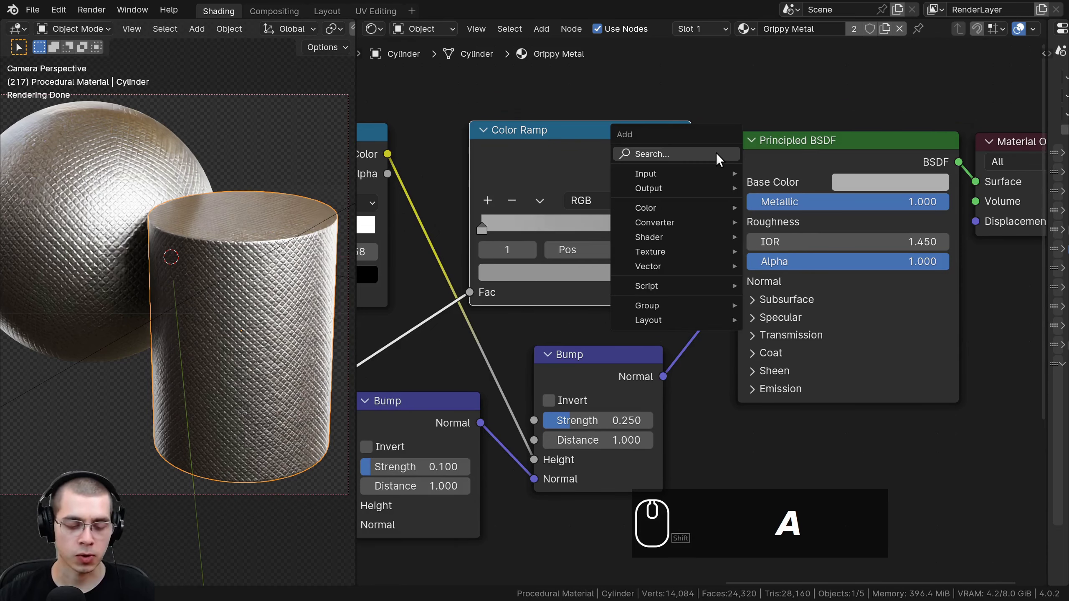
text(hue)
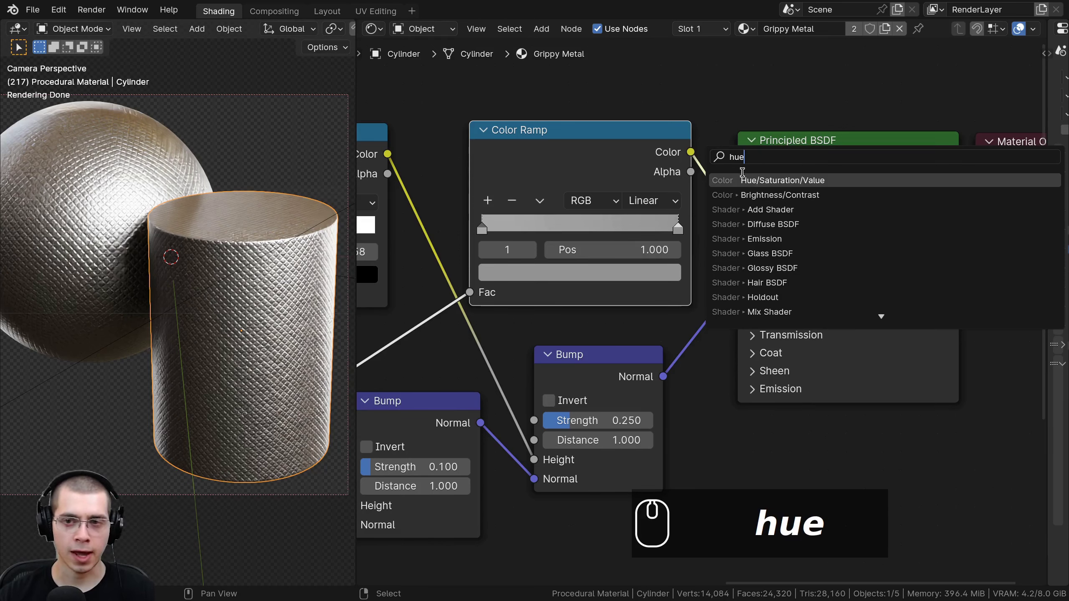
click(751, 181)
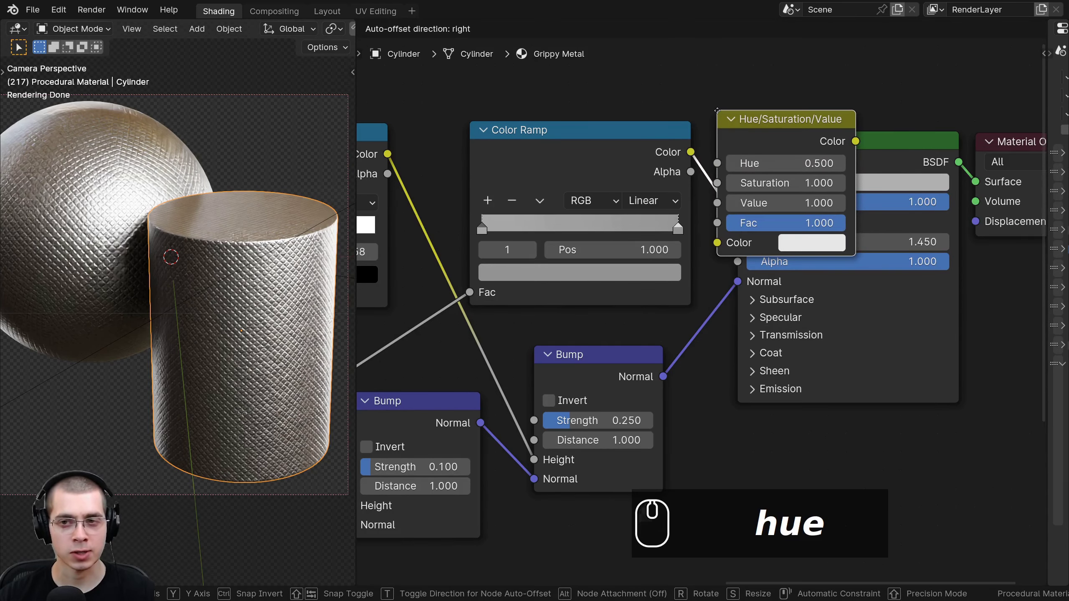
click(762, 112)
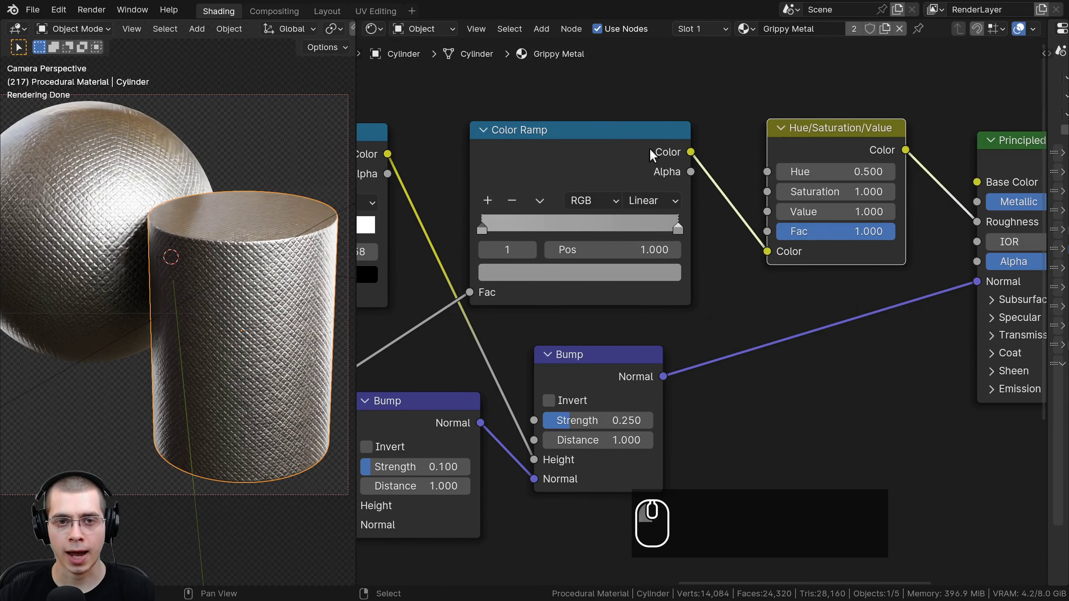
- Try out a different Value on the Hue/Saturation/Value node
scroll(642, 241, up, 2)
middle_drag(610, 336, 662, 342)
scroll(661, 342, down, 1)
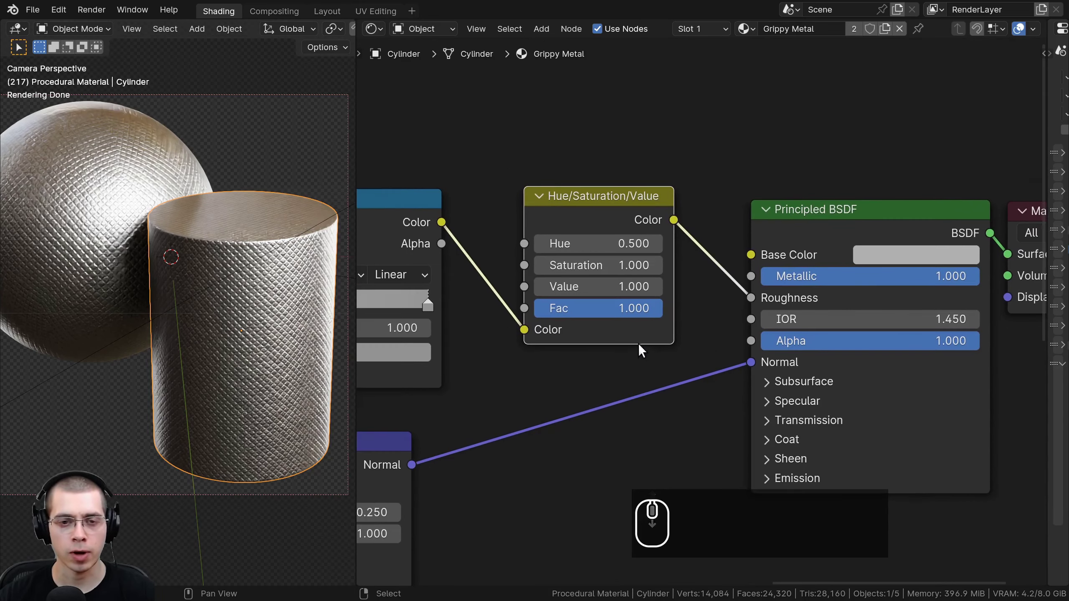
drag(621, 287, 589, 285)
right_click(596, 285)
- Combine all nodes except the Material Output into a single node group
scroll(603, 228, down, 6)
middle_drag(543, 169, 750, 148)
click(449, 211)
drag(429, 261, 444, 264)
click(426, 207)
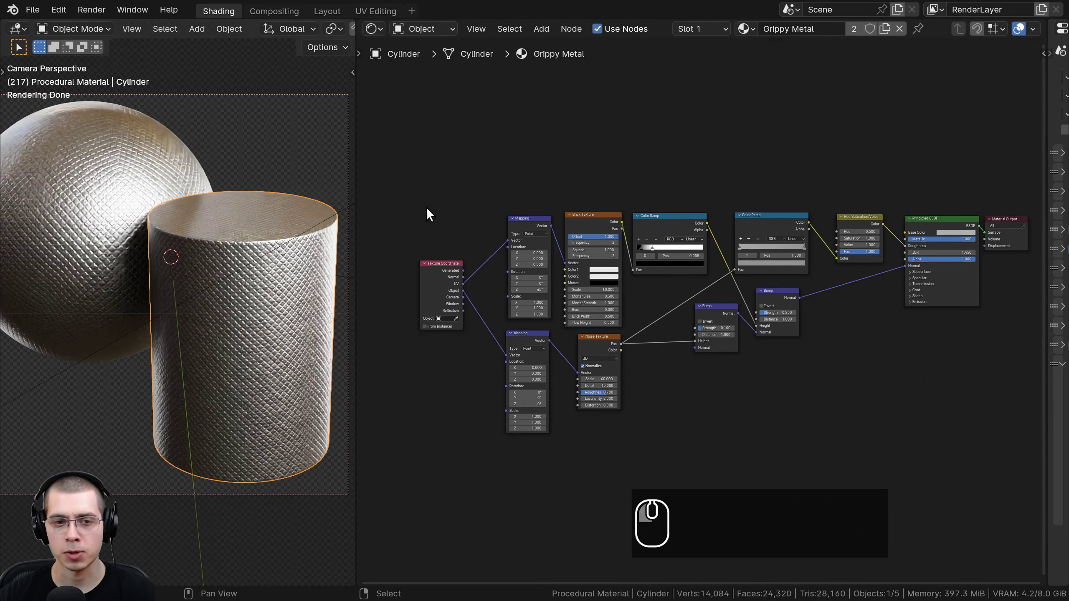
drag(398, 130, 945, 450)
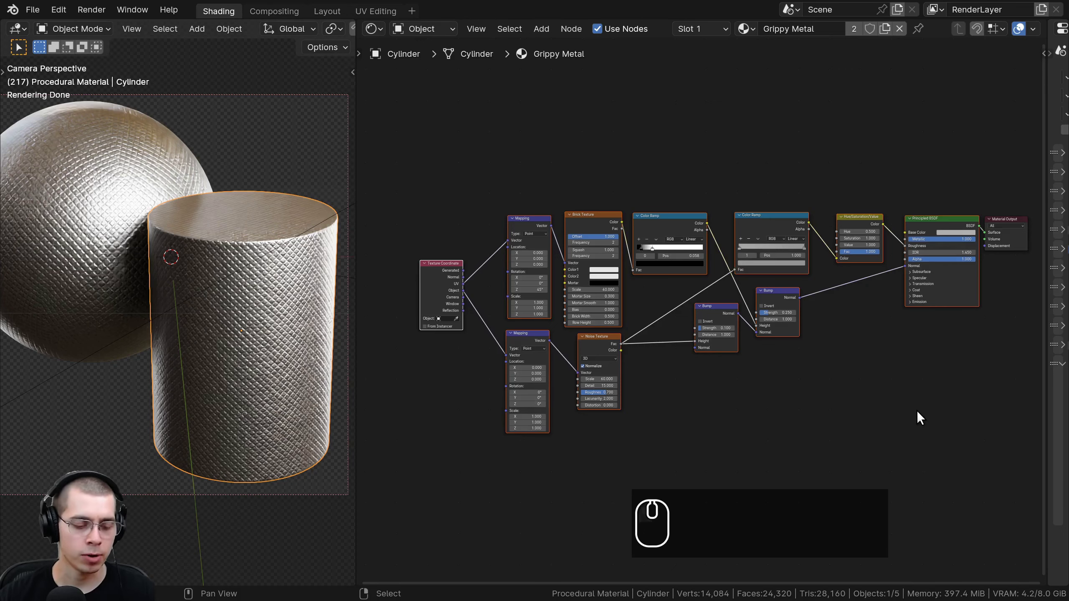
key(ctrl+g)
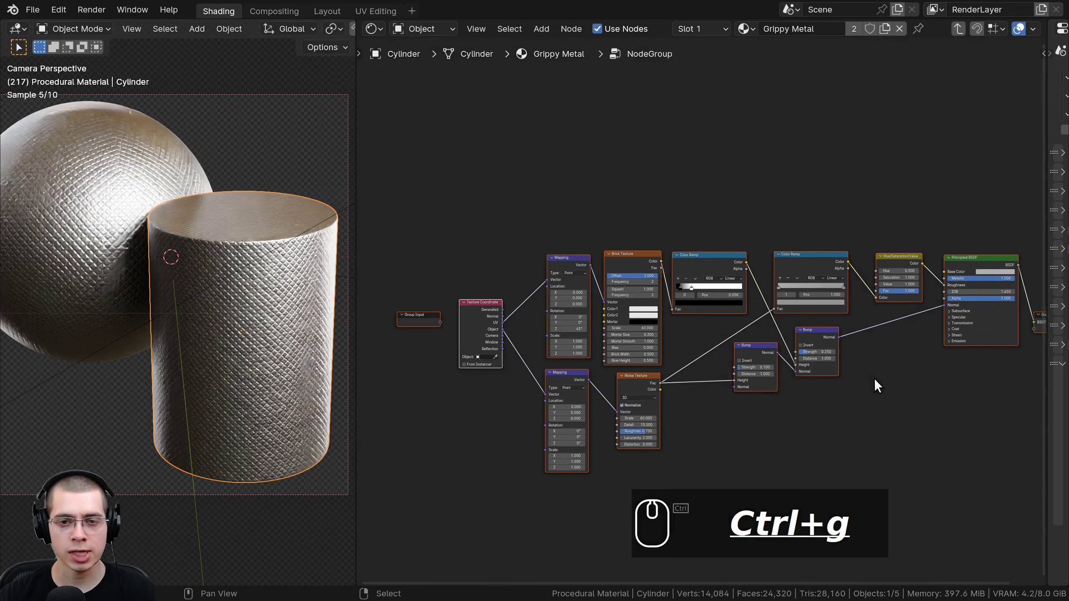
- Leave the new node group and return to the main material node tree
middle_drag(798, 342, 750, 316)
scroll(698, 320, up, 1)
key(Tab)
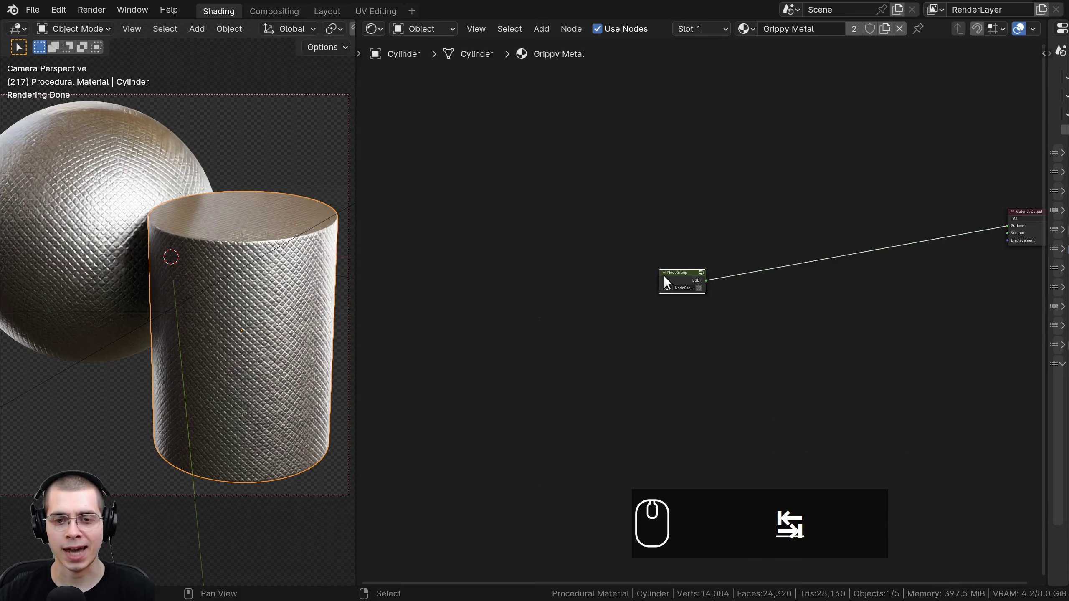
scroll(667, 280, up, 2)
scroll(656, 311, up, 2)
click(636, 305)
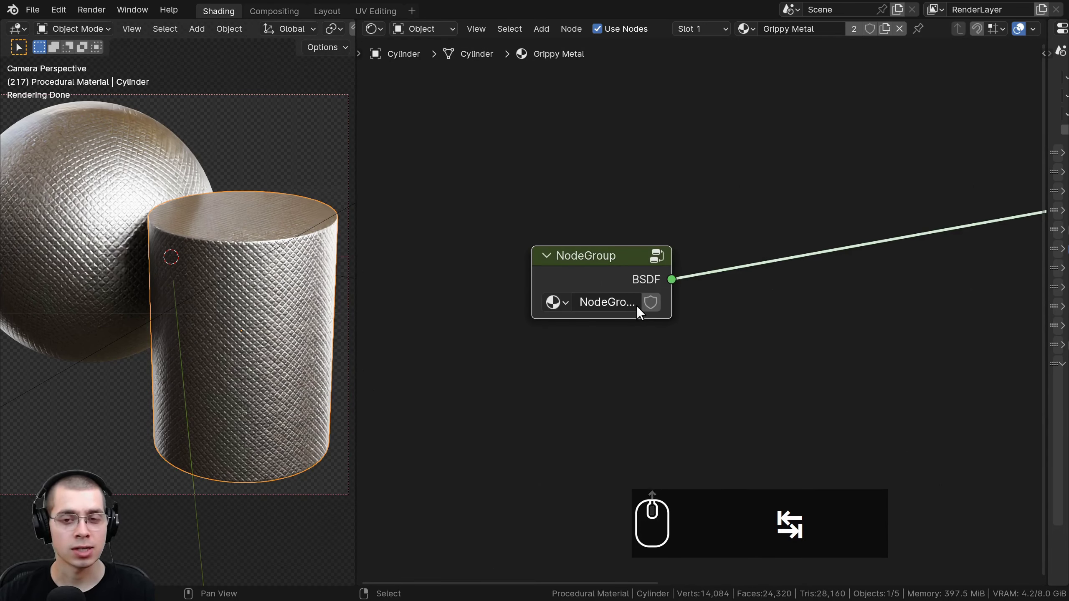
key(Tab)
scroll(640, 305, down, 4)
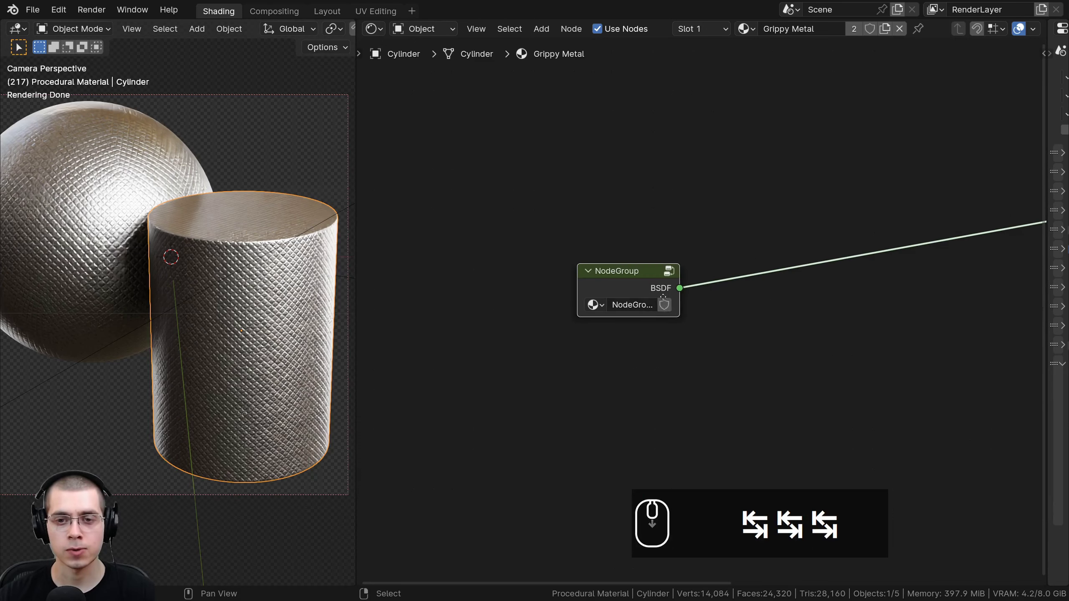
- Place the node group next to the Material Output and widen it so its name field is readable
middle_drag(646, 289, 463, 310)
drag(464, 306, 998, 178)
middle_drag(998, 178, 658, 255)
drag(658, 255, 783, 256)
drag(713, 257, 576, 258)
- Name the node group Grippy Metal and narrow the node slightly
key(ctrl+c)
key(ctrl+v)
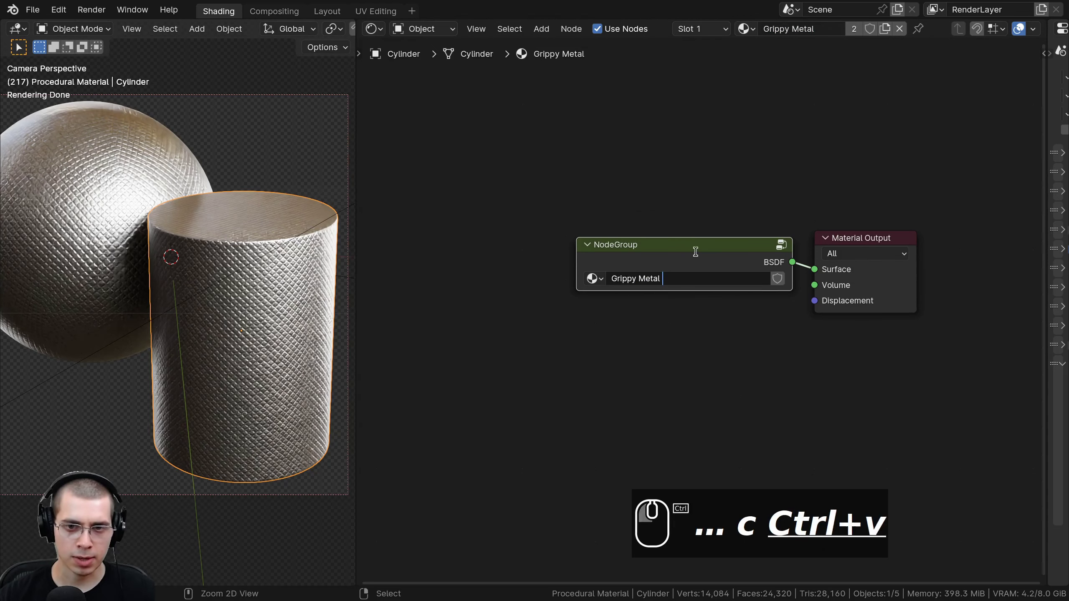
drag(580, 272, 608, 275)
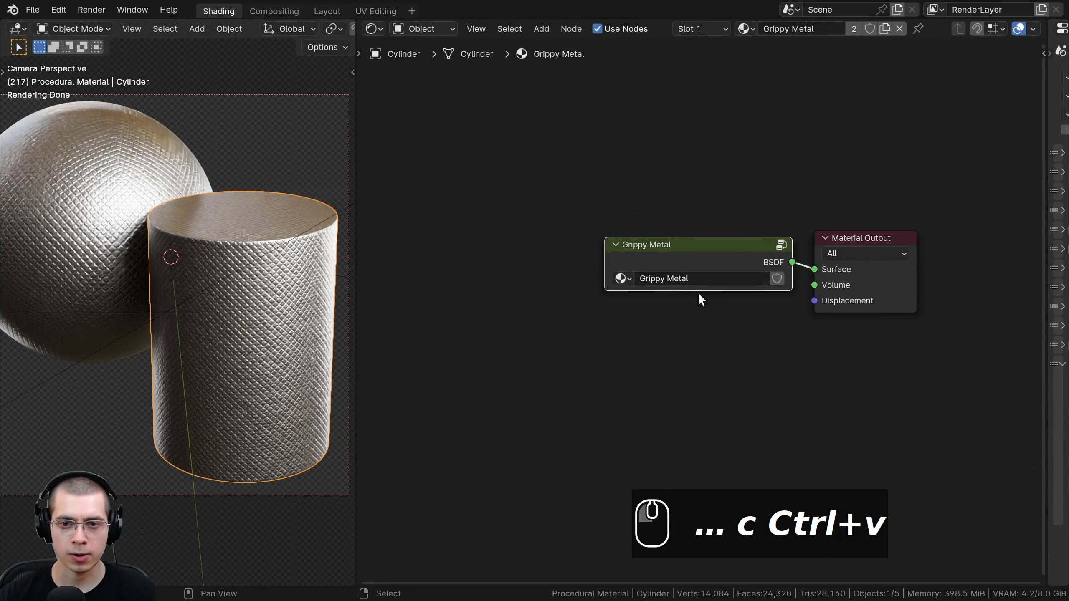
click(713, 282)
drag(713, 256, 732, 254)
- Rename the group's BSDF output socket to Shader in the group interface and return to the main node tree
key(Tab)
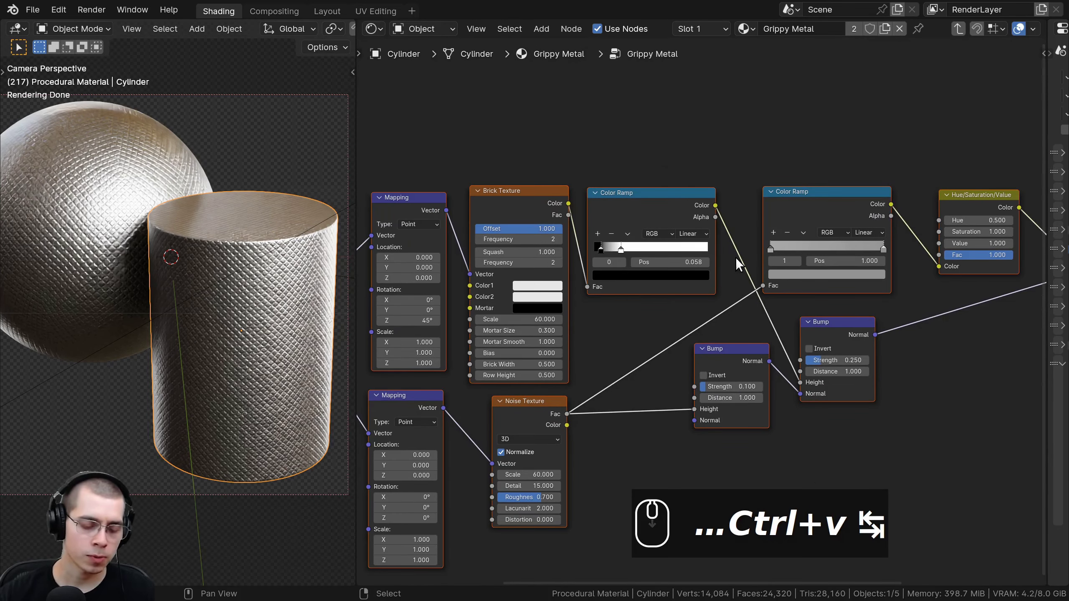
key(n)
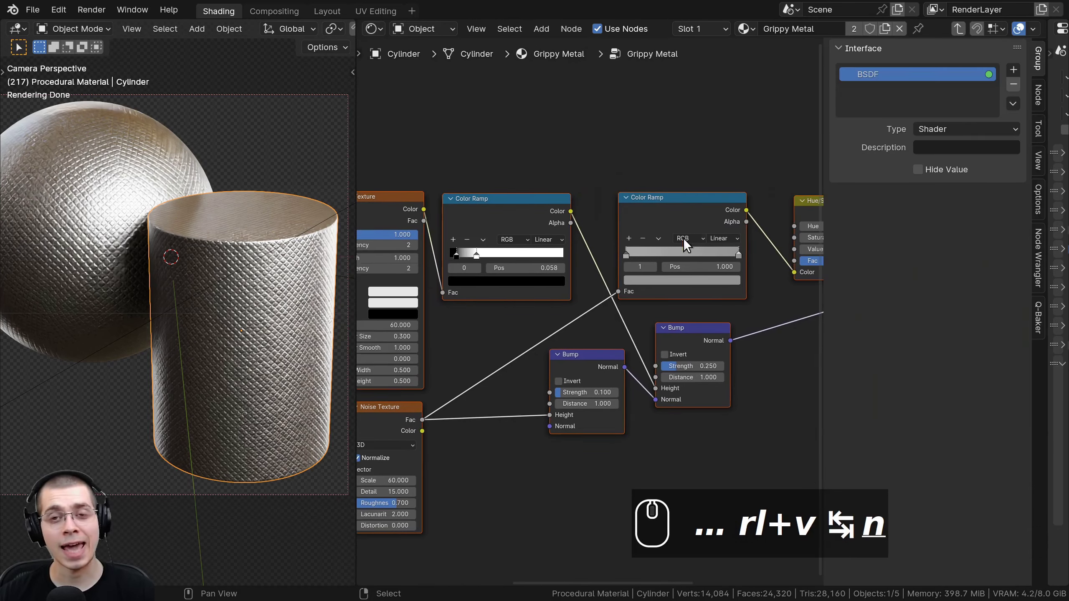
double_click(883, 75)
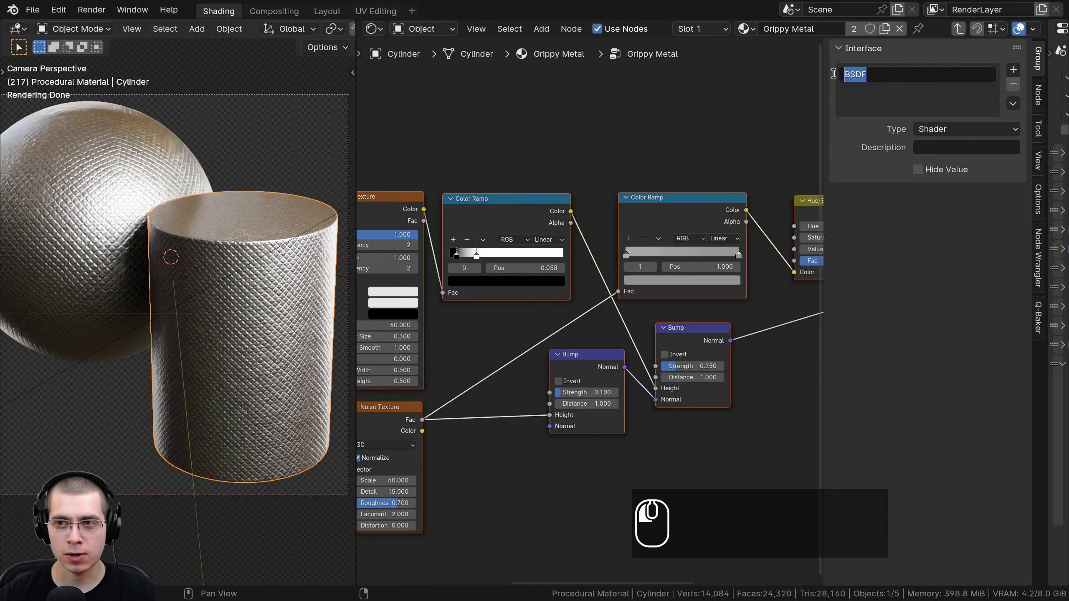
click(850, 167)
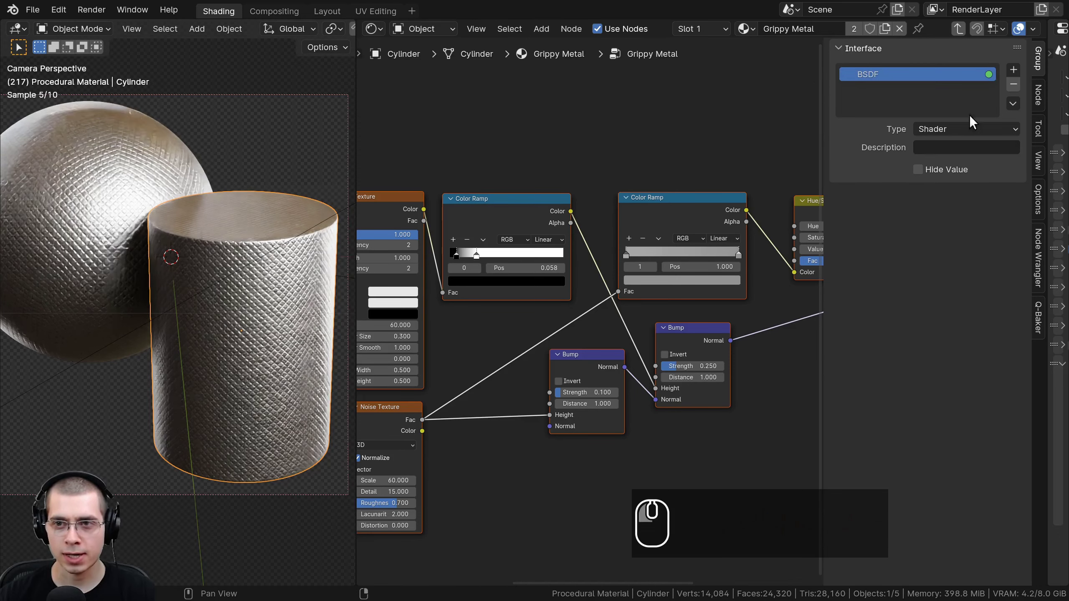
double_click(873, 76)
text(Shader)
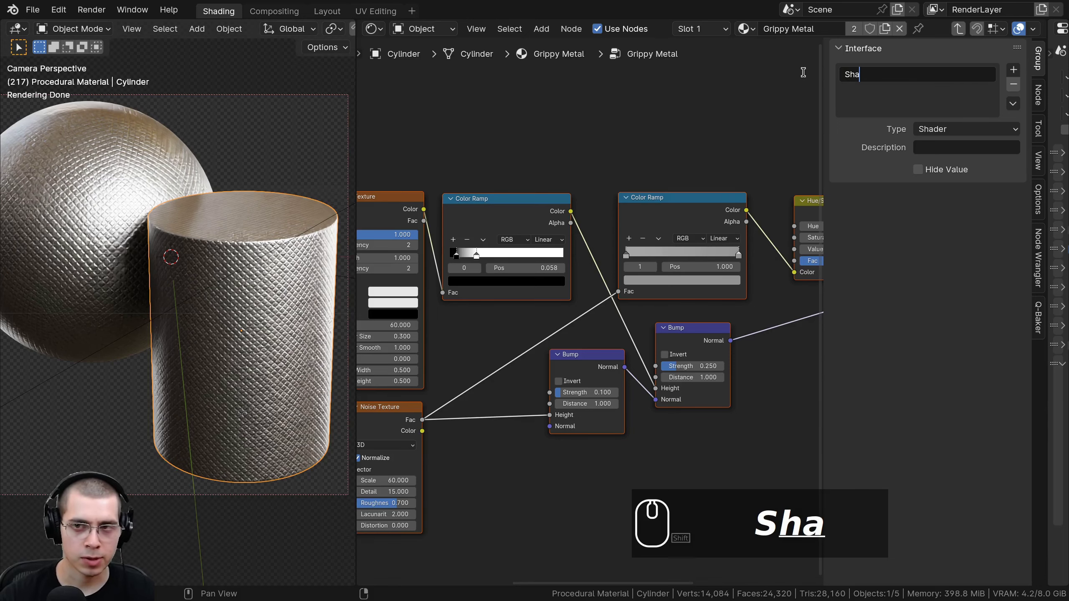
key(Return)
key(Tab)
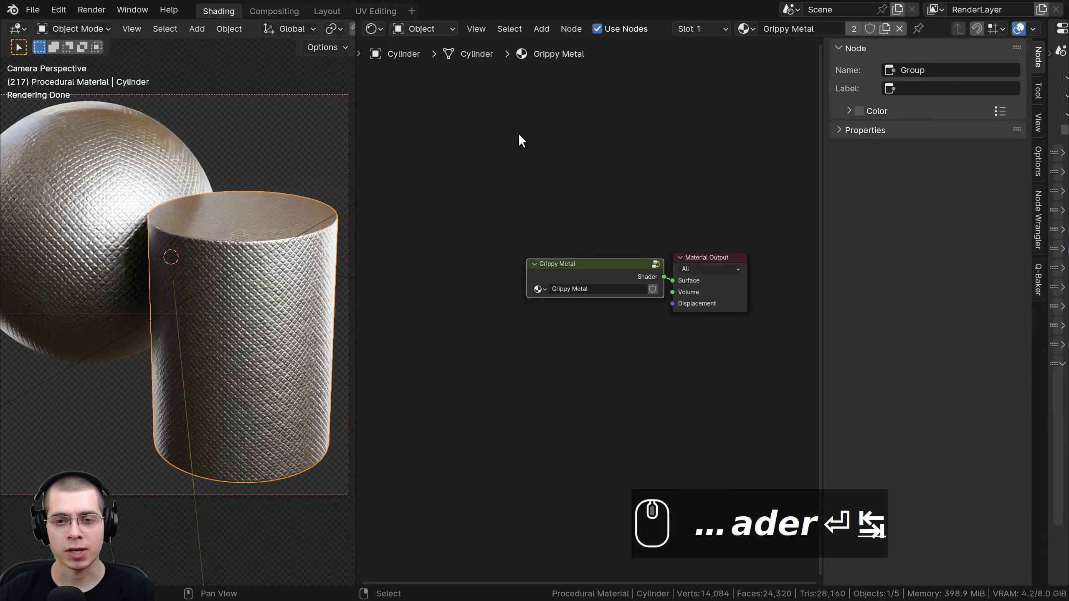
- Open the Grippy Metal node group for editing and bring its Group Input node into view
scroll(653, 260, up, 2)
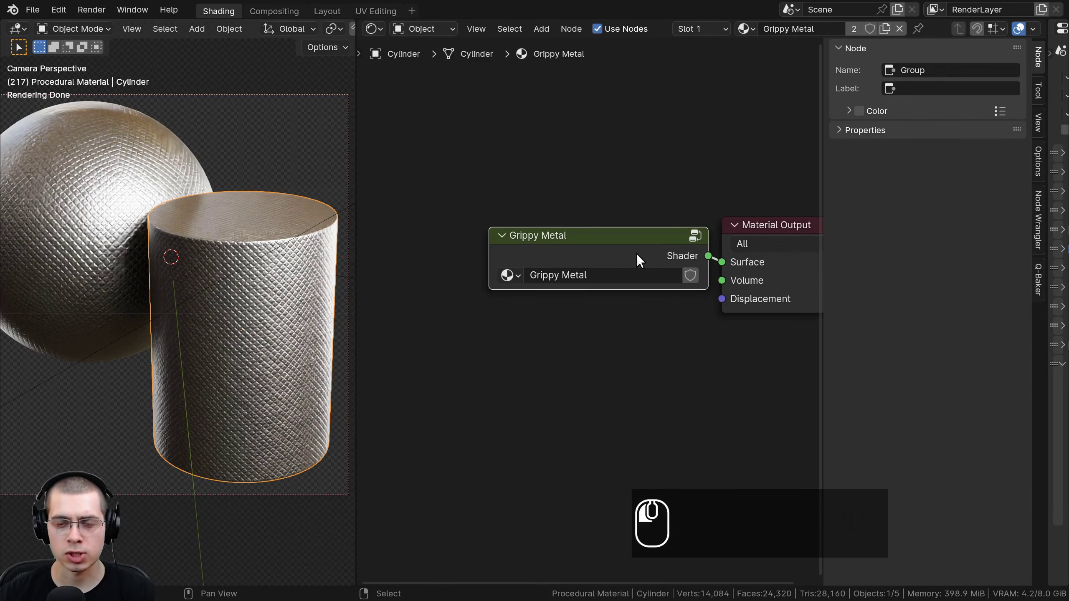
drag(636, 253, 635, 252)
key(Tab)
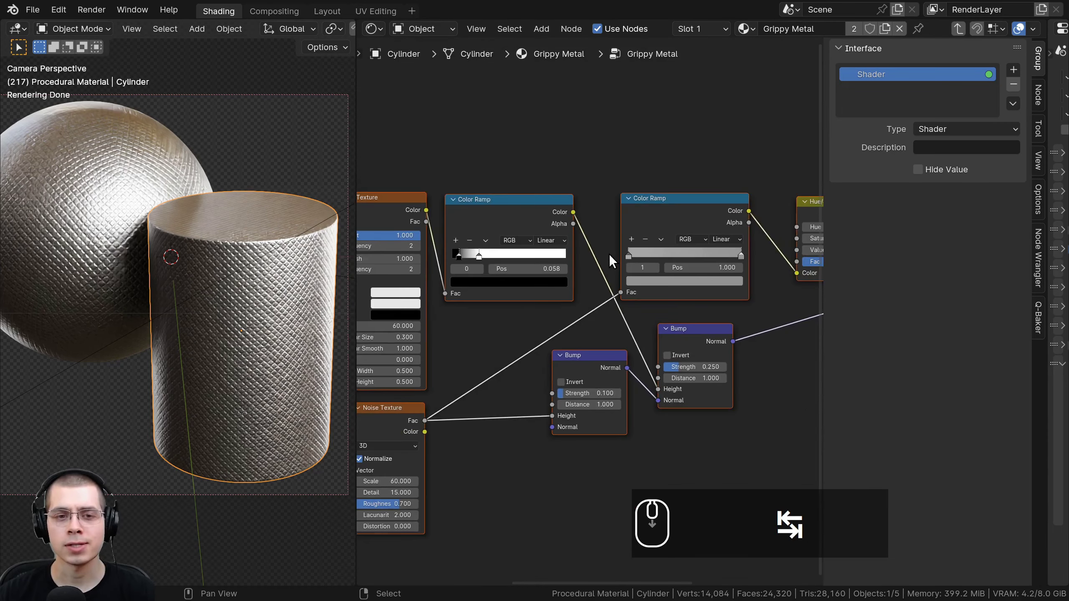
scroll(498, 279, down, 3)
middle_drag(366, 297, 567, 296)
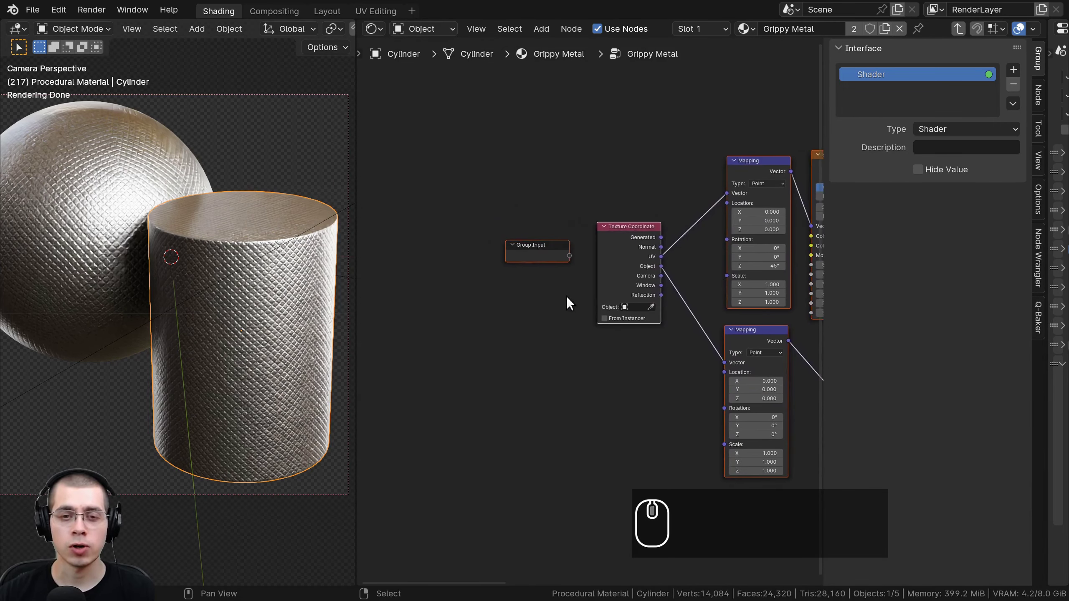
- Move the Group Input node down beside the lower edge of the Texture Coordinate node
click(545, 258)
key(g)
right_click(526, 269)
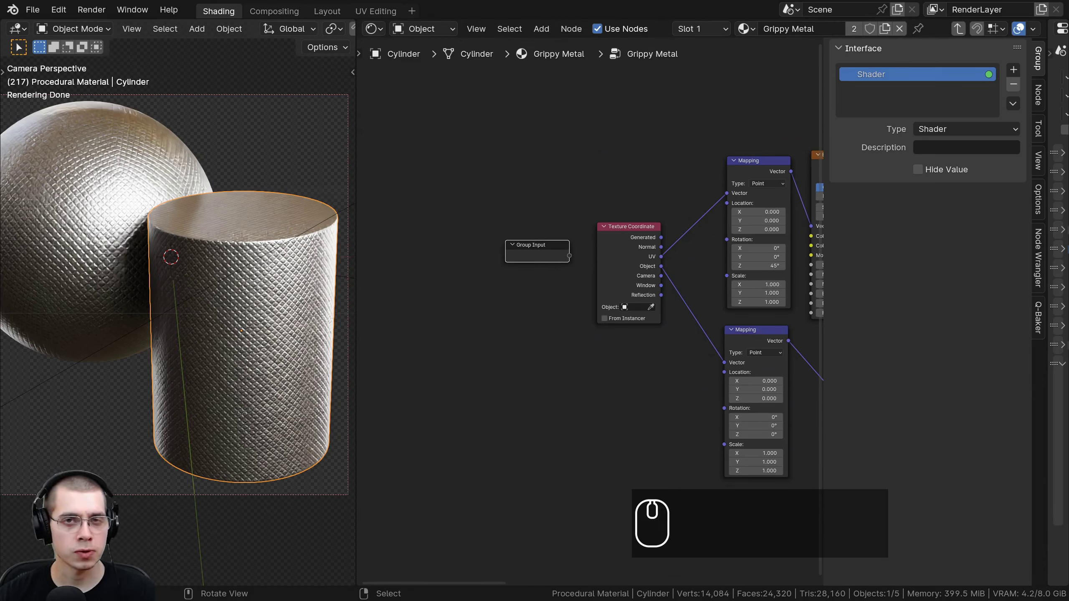
middle_drag(611, 303, 551, 310)
scroll(551, 309, up, 1)
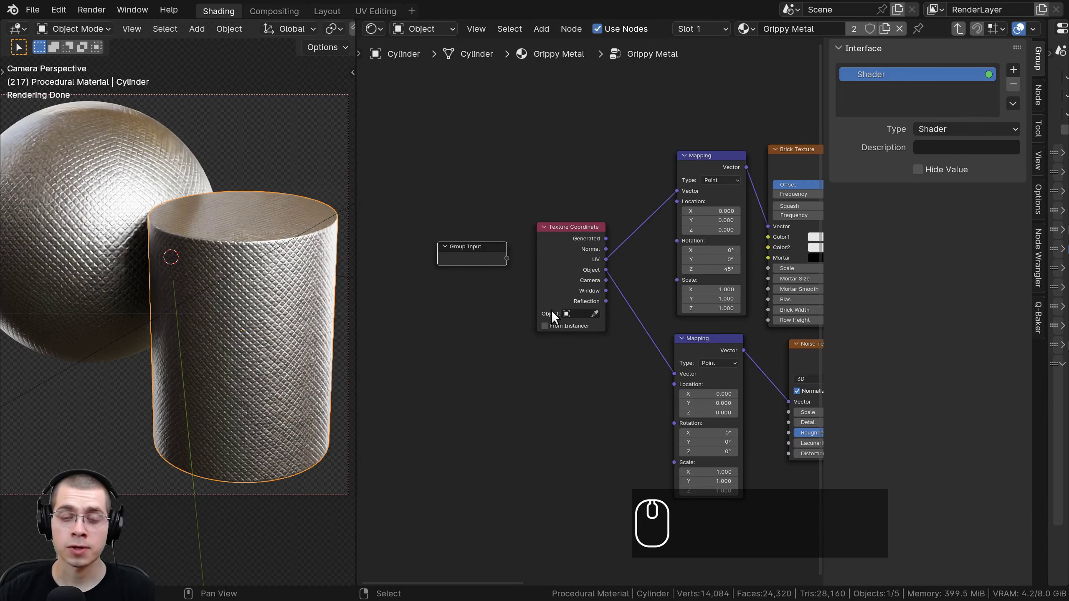
key(g)
click(511, 331)
scroll(567, 353, up, 2)
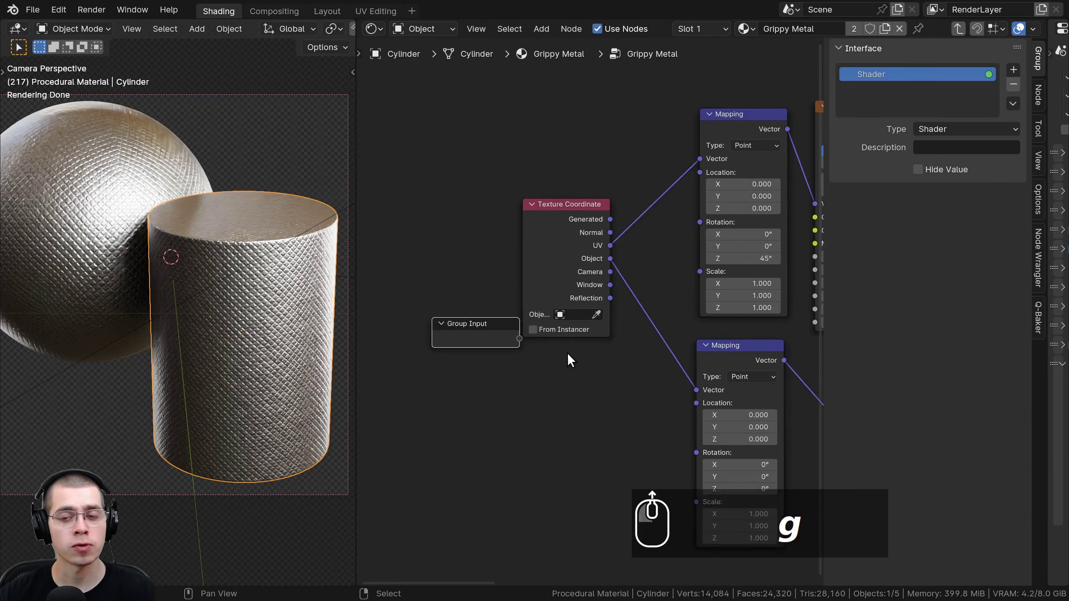
- Expose the Scale of the brick pattern's Mapping node as a group input by linking it to Group Input
scroll(599, 301, down, 2)
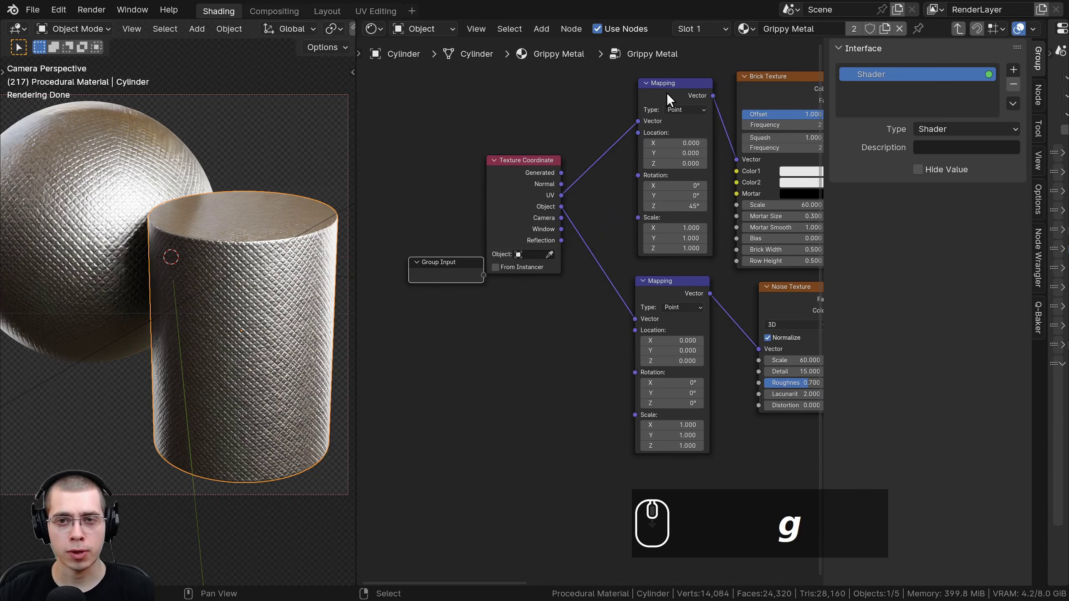
click(688, 283)
click(649, 167)
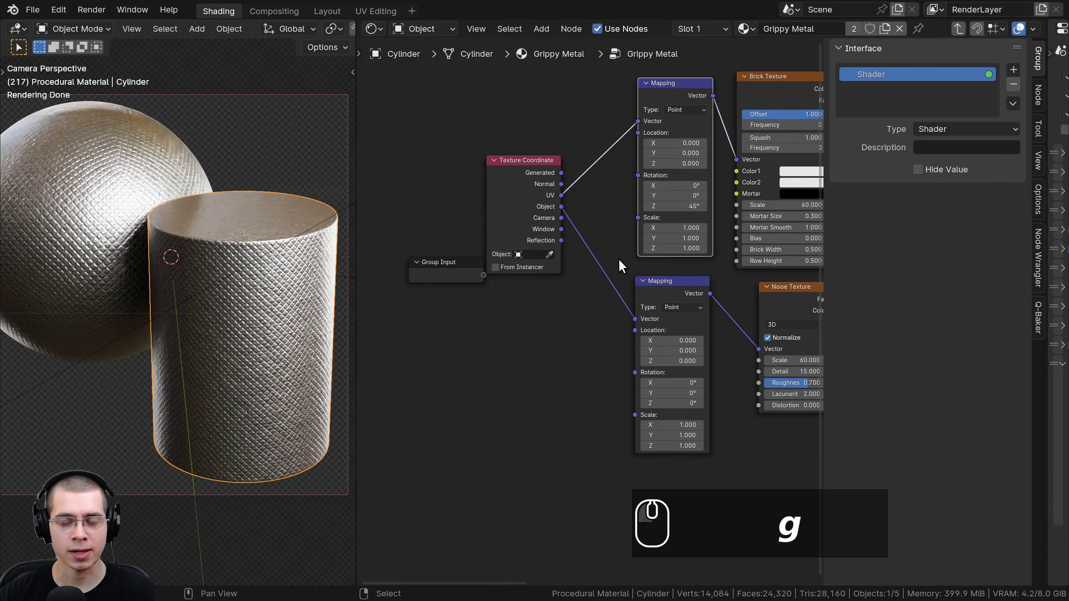
scroll(646, 212, up, 1)
drag(651, 200, 465, 267)
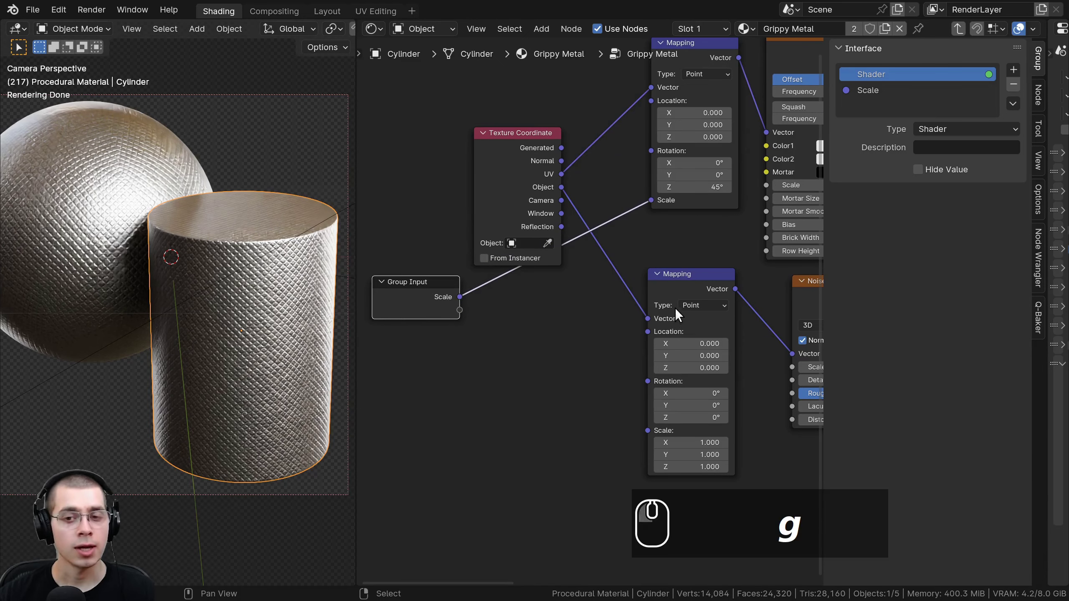
- Link the Scale of the noise pattern's Mapping node to the existing Scale output of Group Input
click(681, 293)
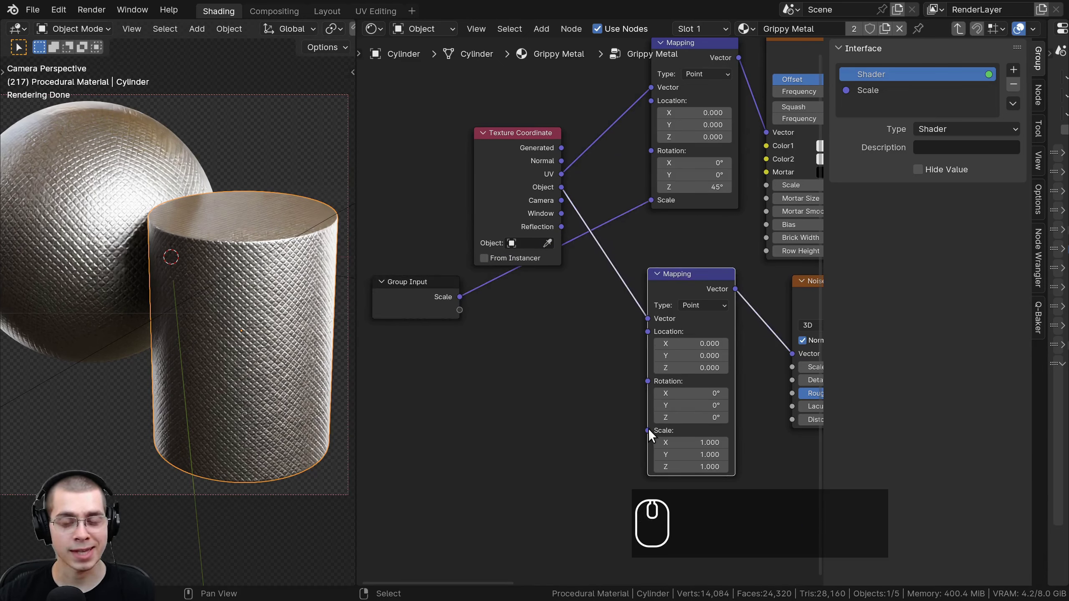
drag(648, 430, 463, 295)
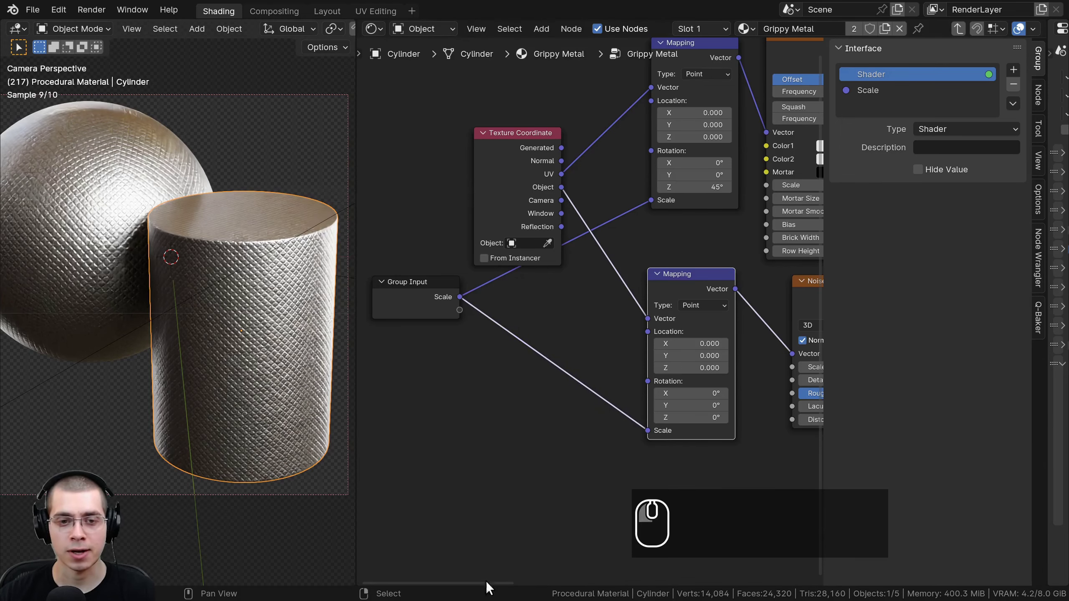
middle_drag(407, 307, 401, 341)
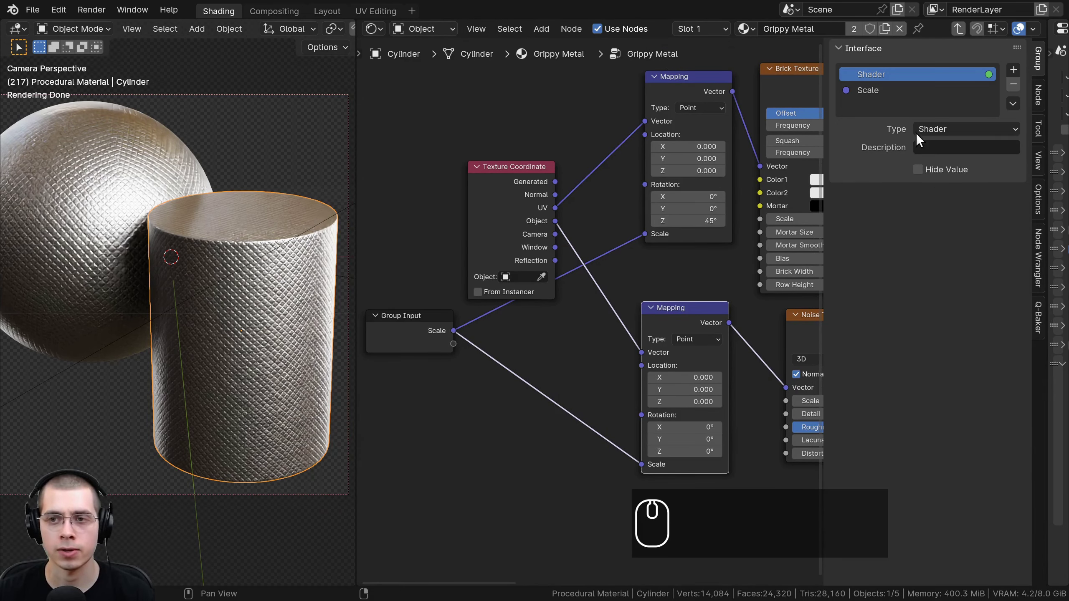
- Change the group's Scale input to the Float type and set its default value to 1
click(881, 91)
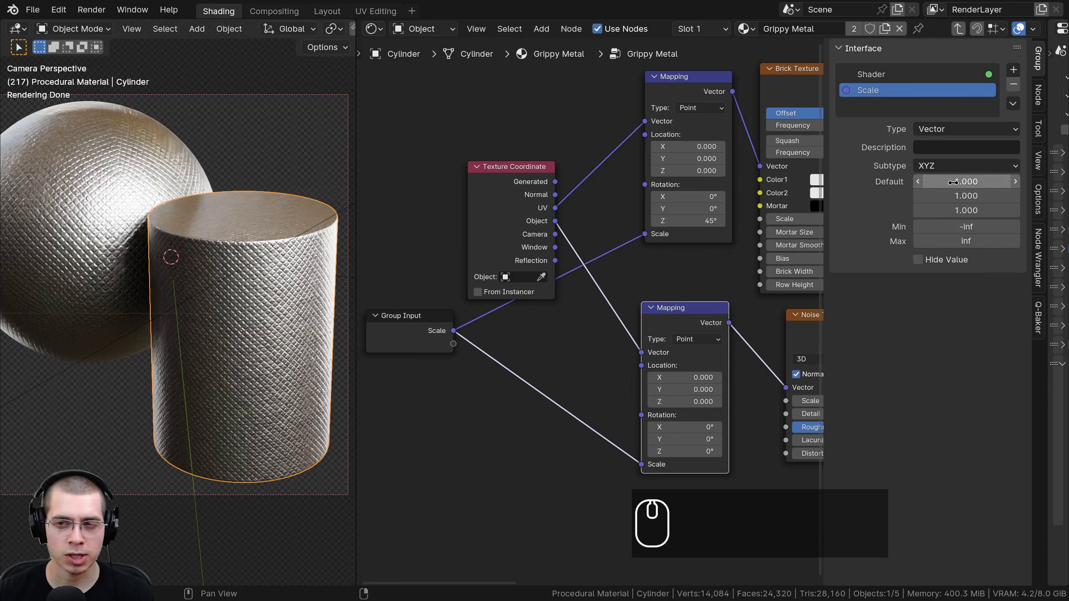
click(930, 126)
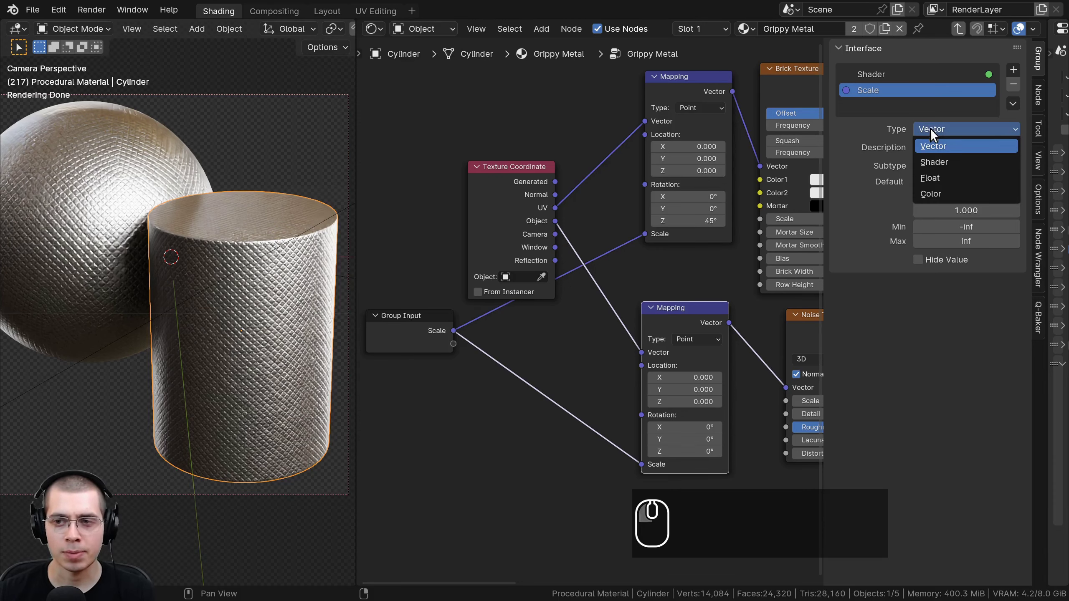
click(935, 177)
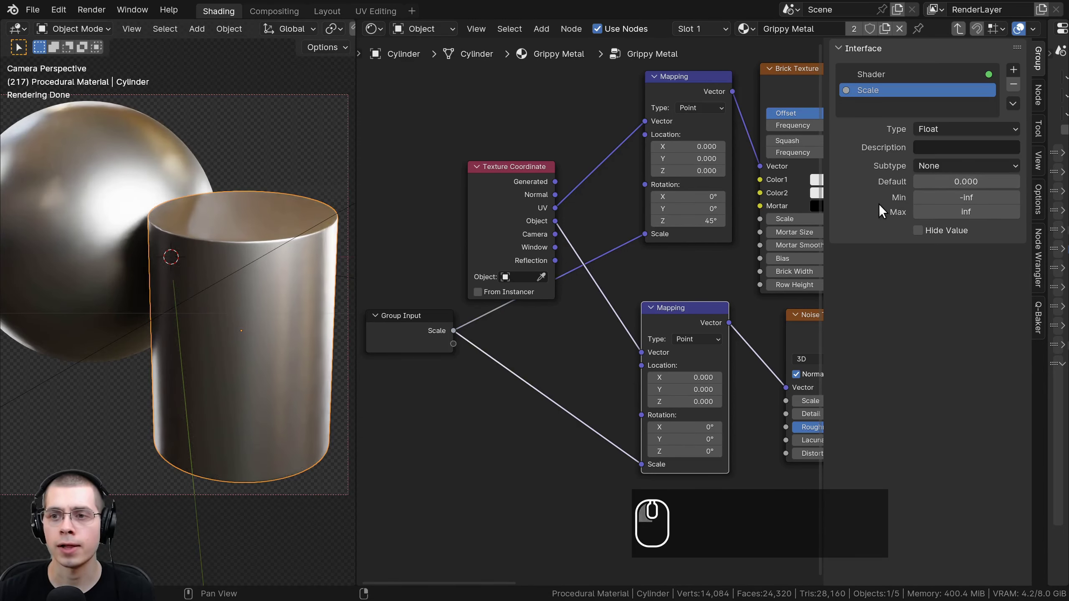
click(917, 181)
text(1)
click(812, 189)
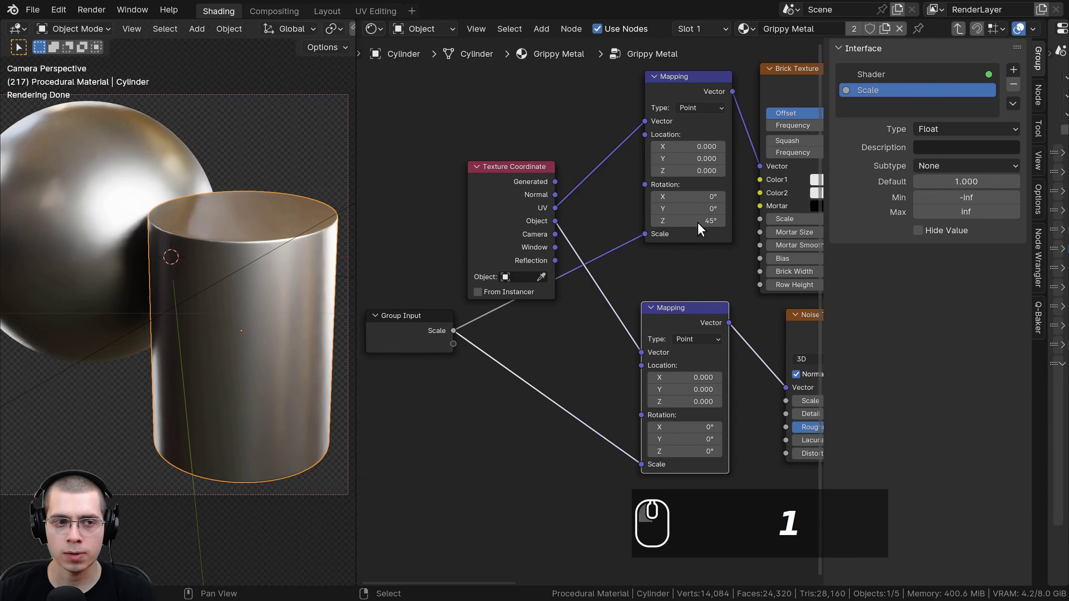
- Return to the main node tree and set the Grippy Metal group node's Scale to 1
middle_drag(531, 214, 542, 218)
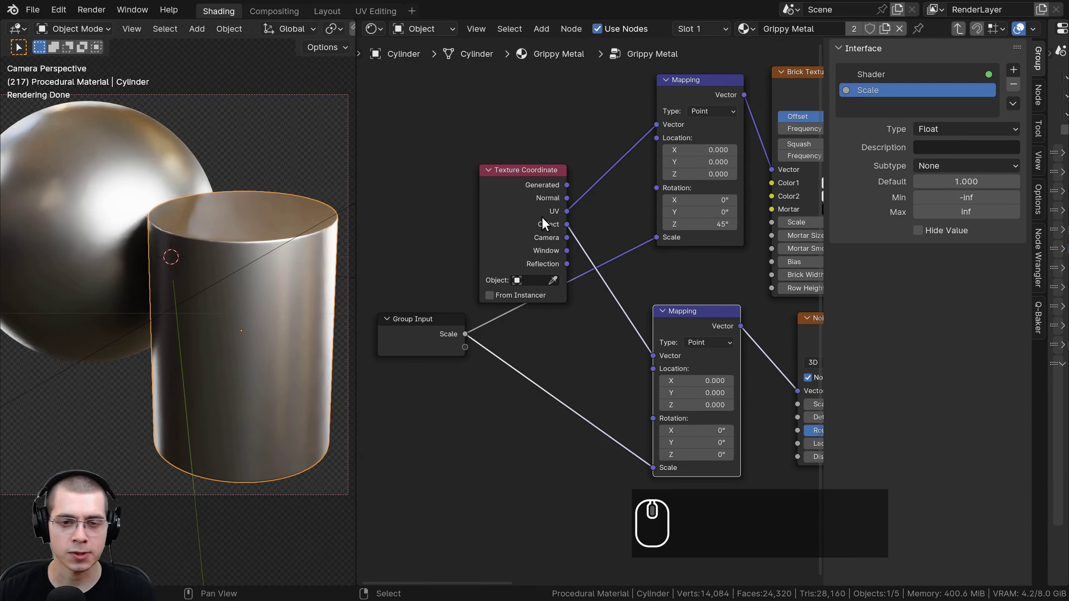
key(Tab)
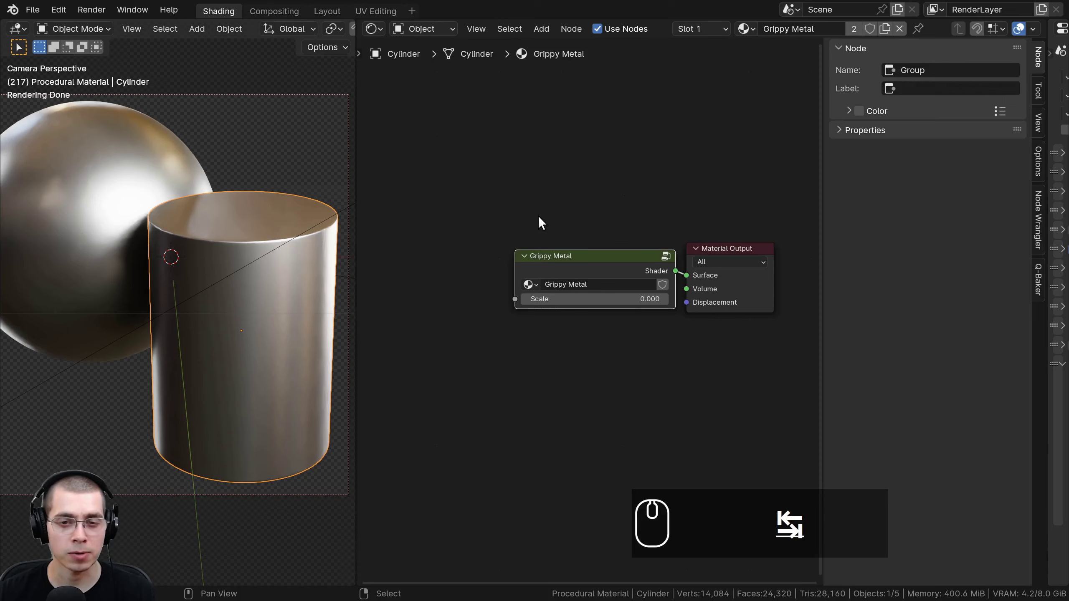
click(554, 299)
text(1)
key(Return)
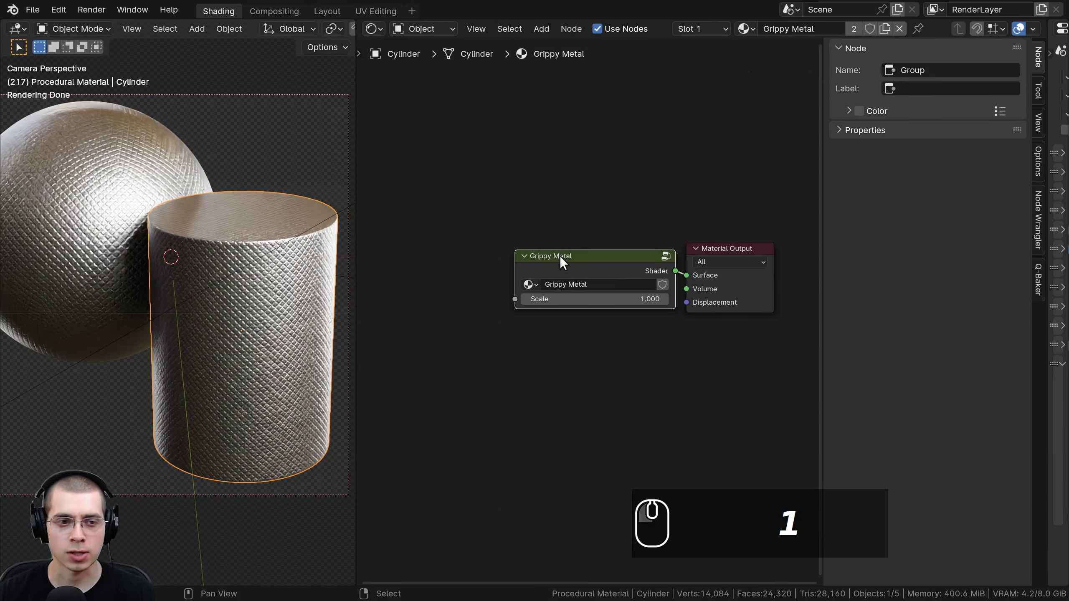
- Reopen the group, place Group Input above the Hue/Saturation/Value node, and expose the Principled BSDF's Base Color as a group input
scroll(559, 256, up, 2)
key(Tab)
scroll(538, 268, down, 3)
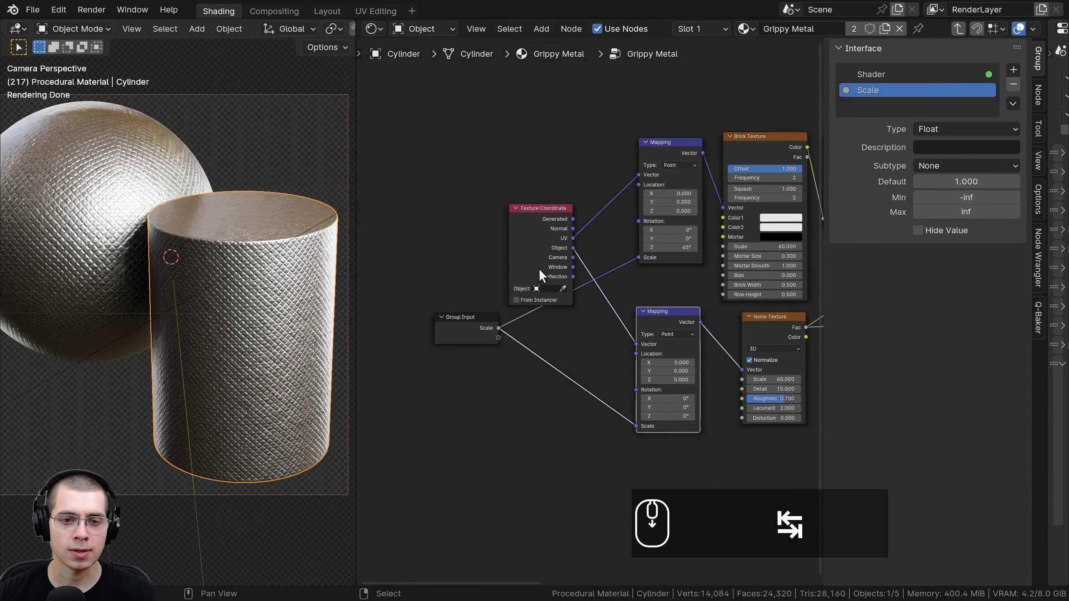
click(465, 323)
key(g)
click(737, 139)
middle_drag(736, 139, 505, 177)
key(g)
key(g)
click(543, 208)
scroll(589, 252, up, 2)
drag(677, 300, 584, 234)
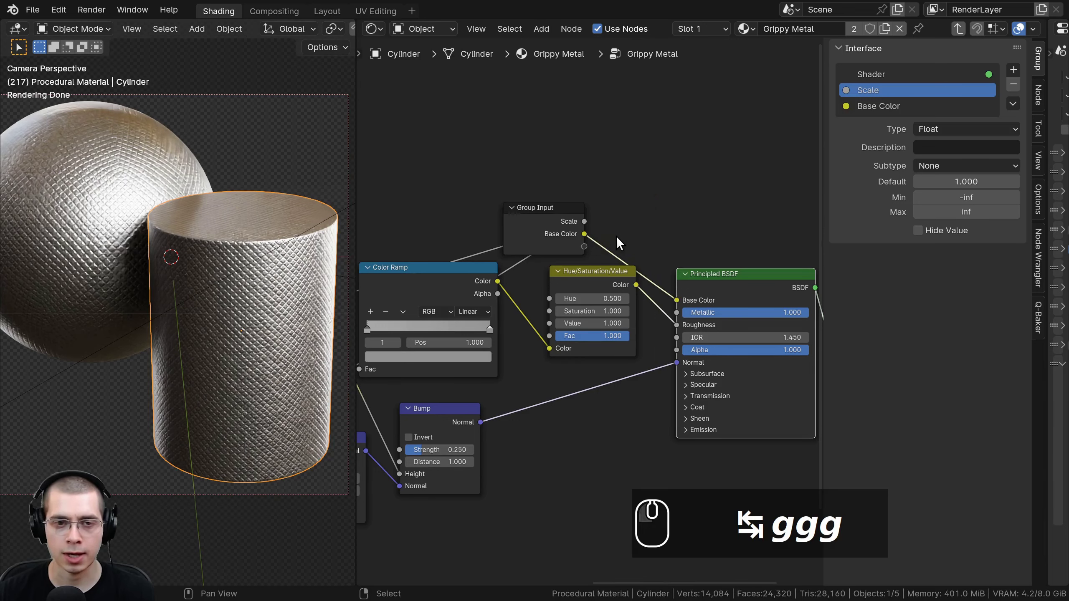
- Move the Group Input node back to the start of the tree, above the brick pattern's Mapping node
middle_drag(595, 249, 603, 235)
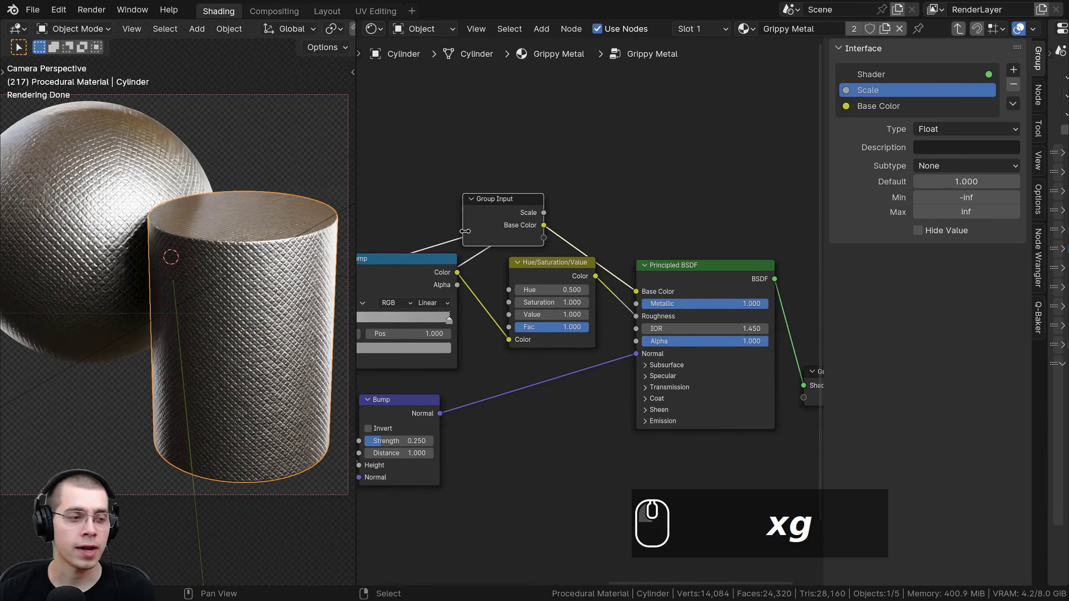
middle_drag(450, 220, 462, 220)
scroll(464, 222, down, 5)
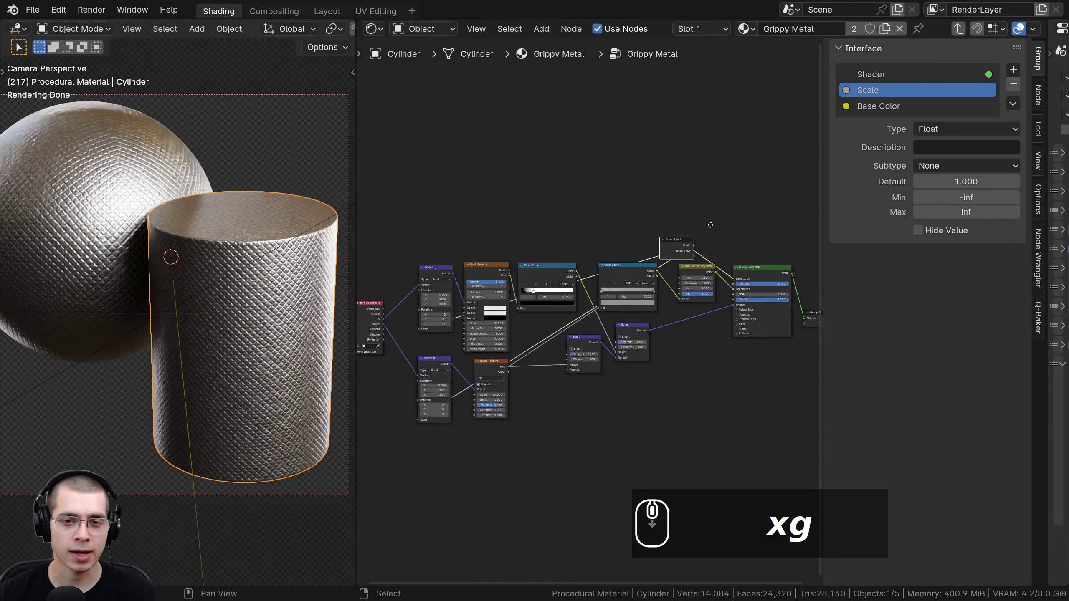
key(g)
click(470, 220)
scroll(591, 311, up, 6)
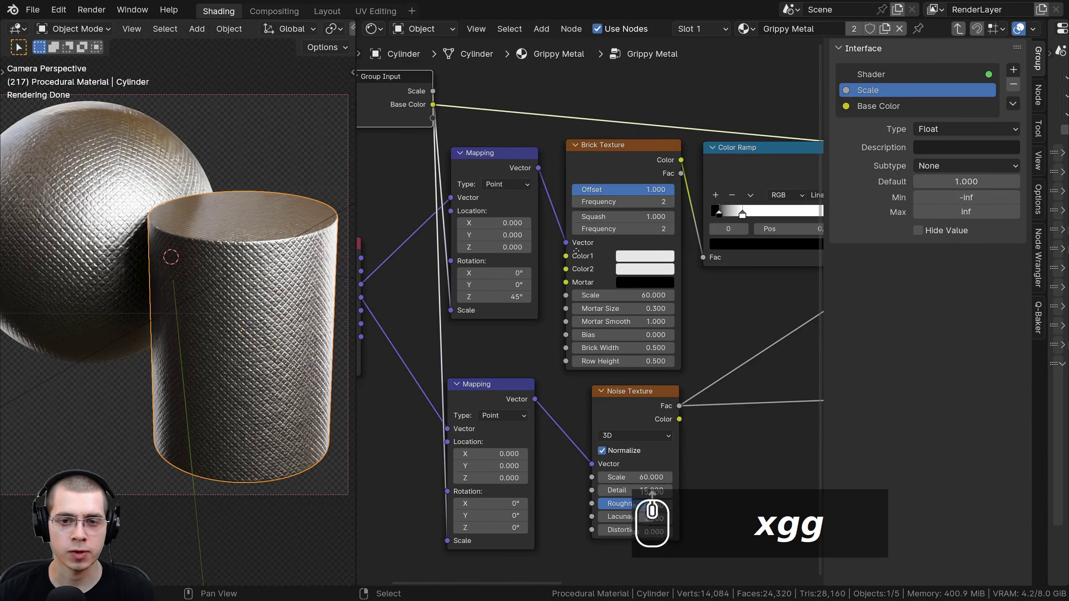
- Expose the Brick Texture's Scale as a group input and rename it Grip Scale
middle_drag(603, 294, 613, 339)
click(614, 339)
drag(614, 339, 442, 161)
key(Escape)
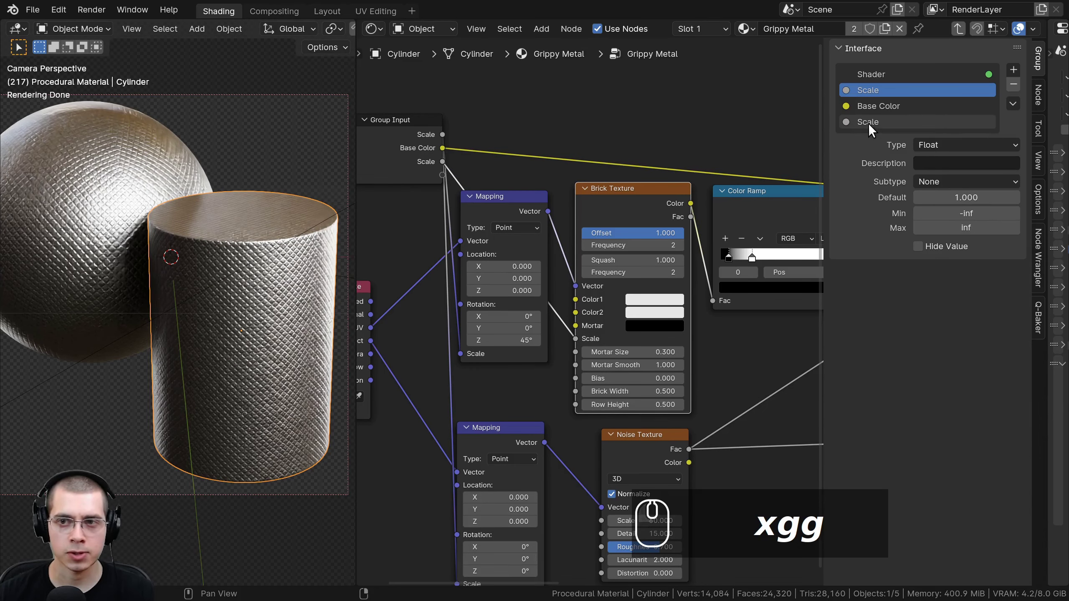
double_click(868, 123)
text(Grip)
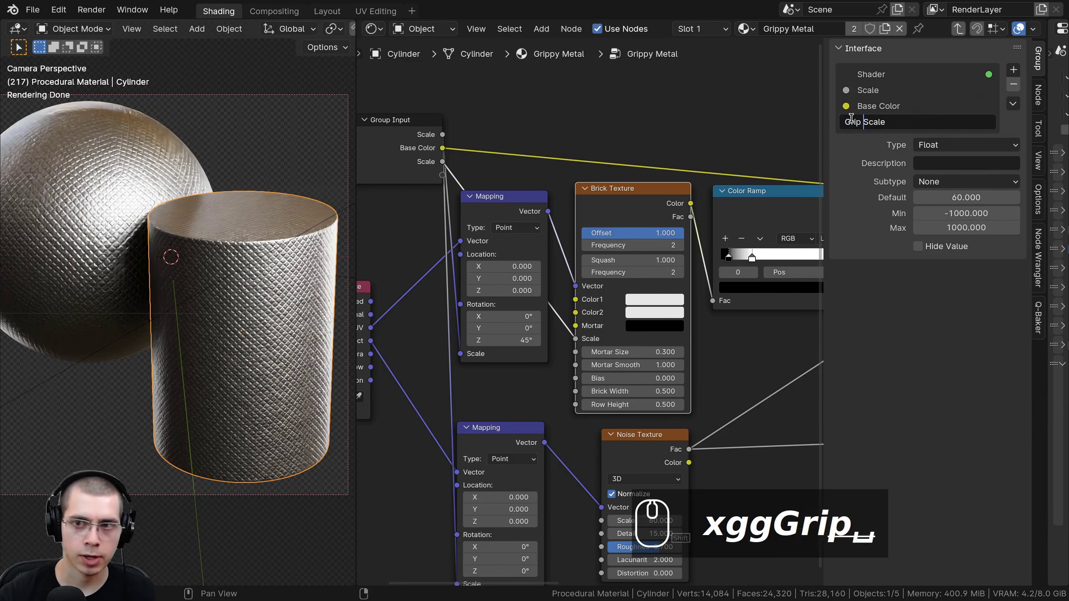
key(Return)
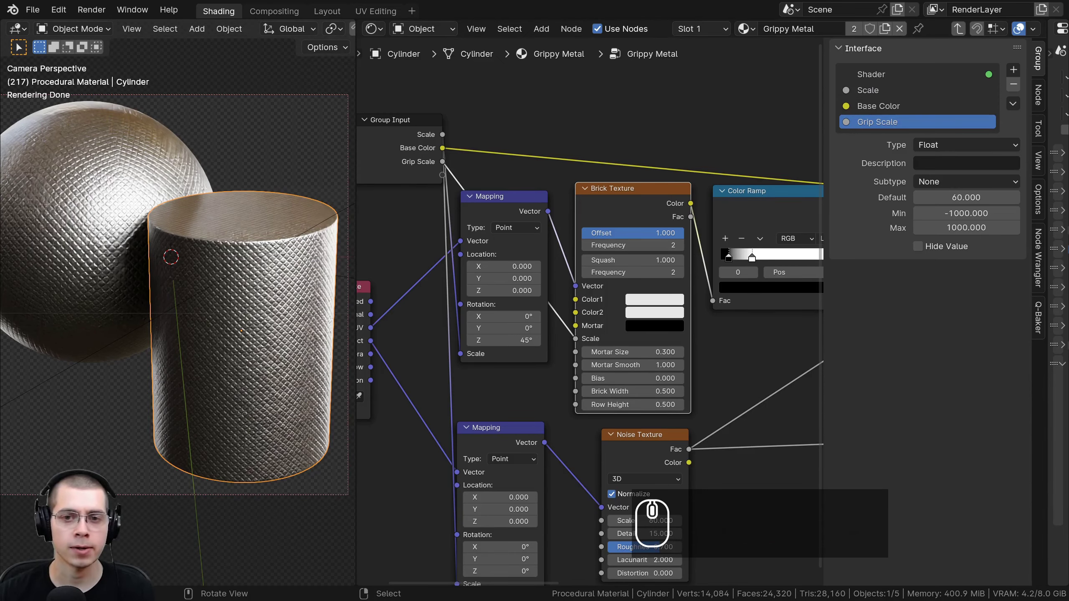
- Inspect the cylinder's grip pattern up close, expose the Brick Texture's Mortar Size as a group input and rename it Grip Sharpness
shift+middle_drag(214, 354, 178, 331)
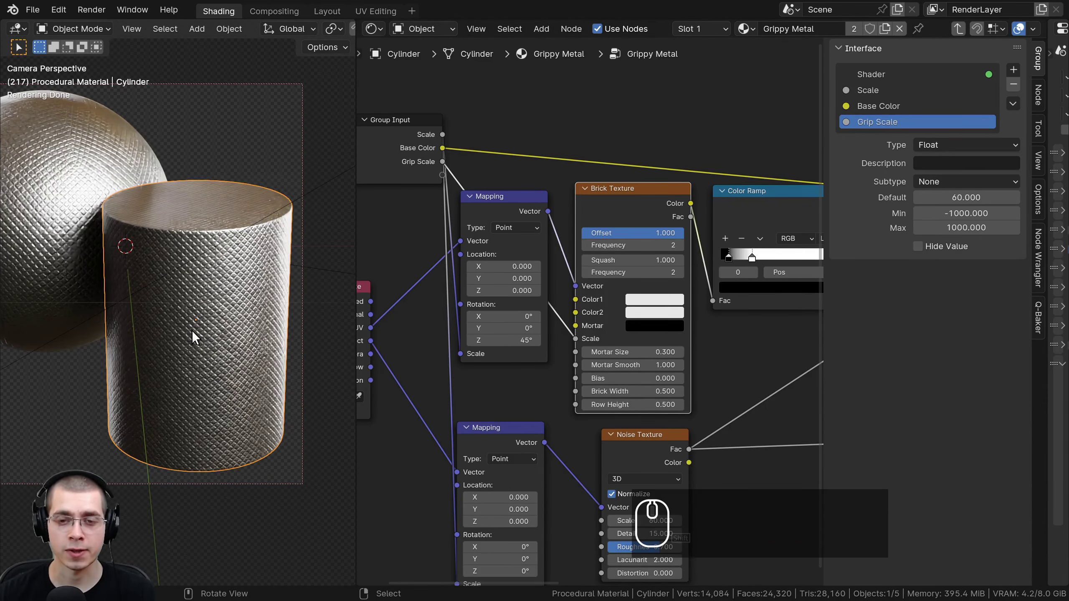
scroll(202, 251, up, 8)
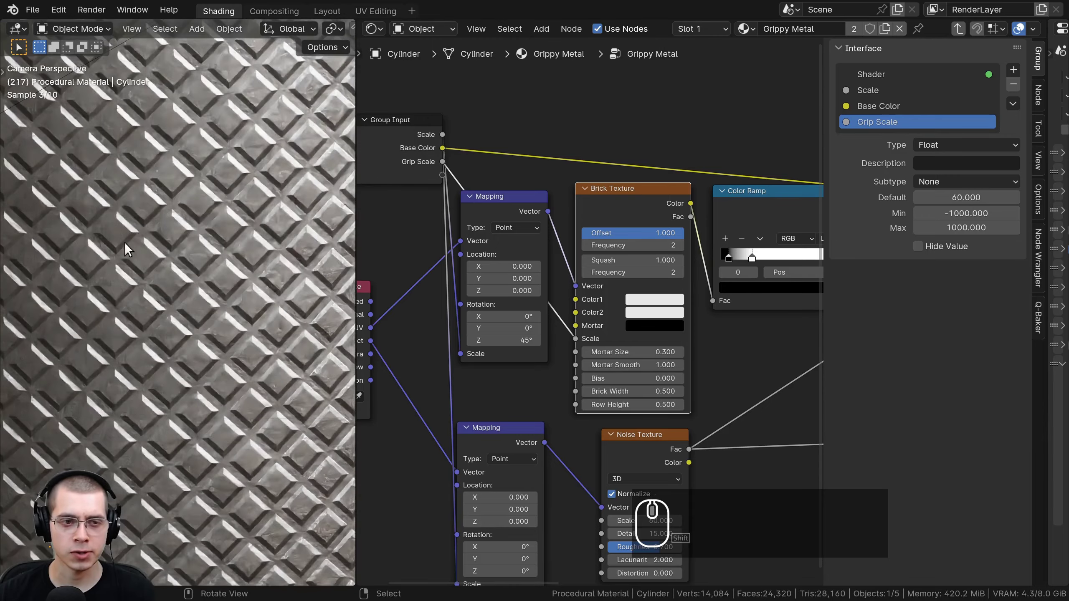
scroll(576, 373, up, 2)
drag(656, 371, 466, 152)
scroll(558, 373, down, 2)
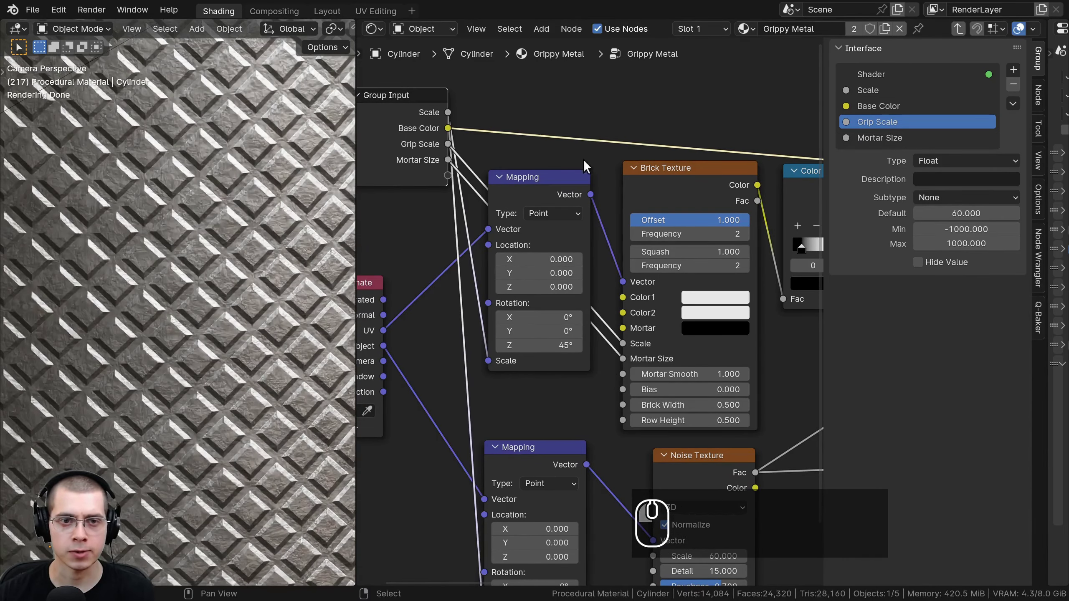
double_click(872, 142)
text(Grip Sharpness)
key(Return)
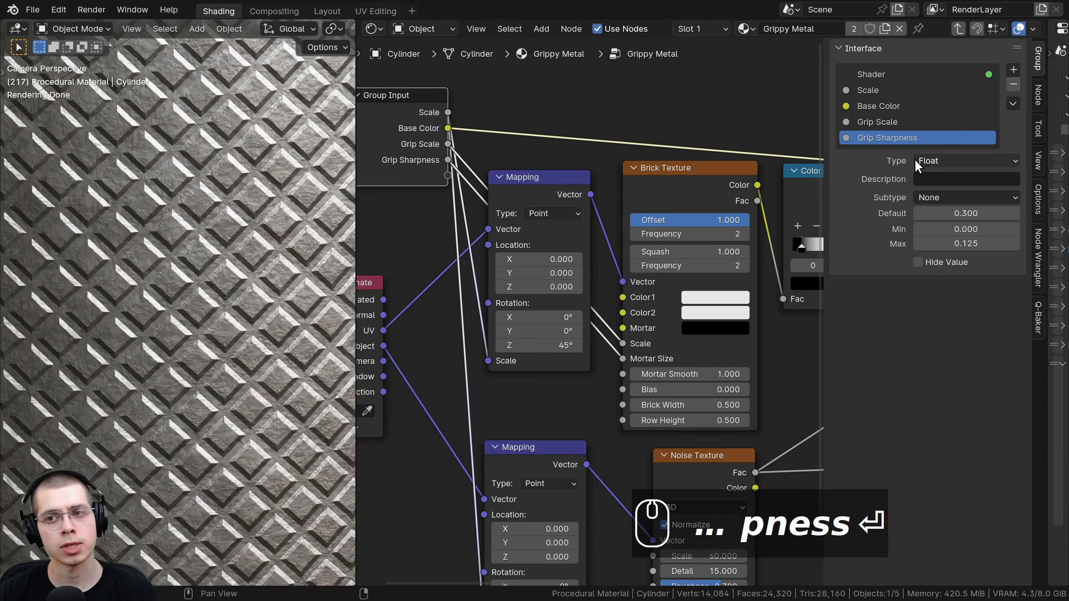
- Try adjusting the Brick Texture's Mortar Smooth value to judge its effect on the grip pattern
middle_drag(437, 381, 460, 371)
key(g)
middle_drag(684, 353, 662, 257)
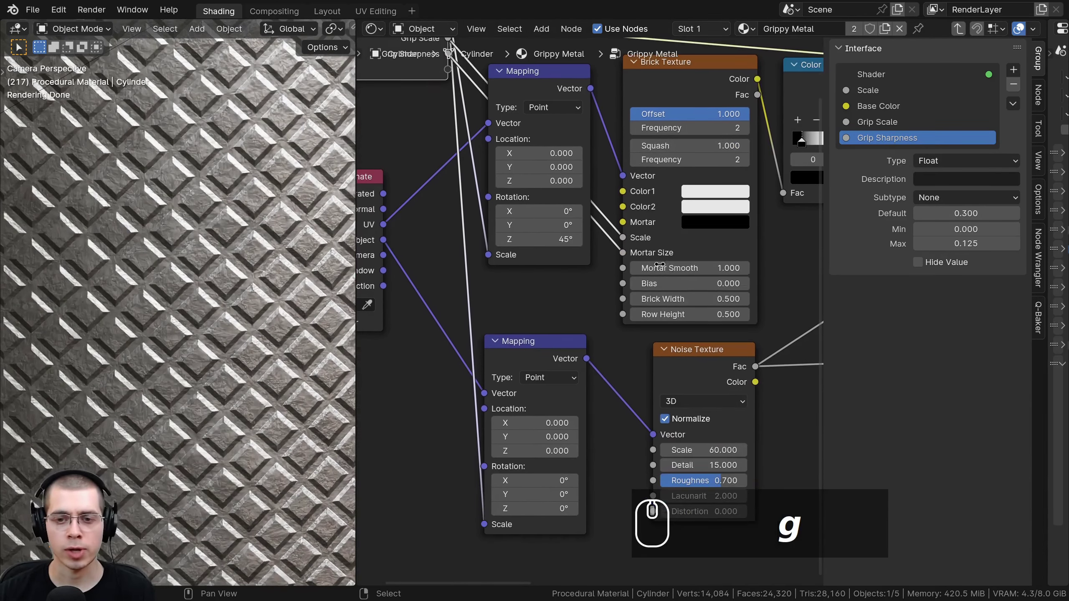
mouse_move(690, 267)
shift+mouse_down()
mouse_move(674, 267)
mouse_move(690, 267)
shift+mouse_up()
scroll(635, 289, down, 3)
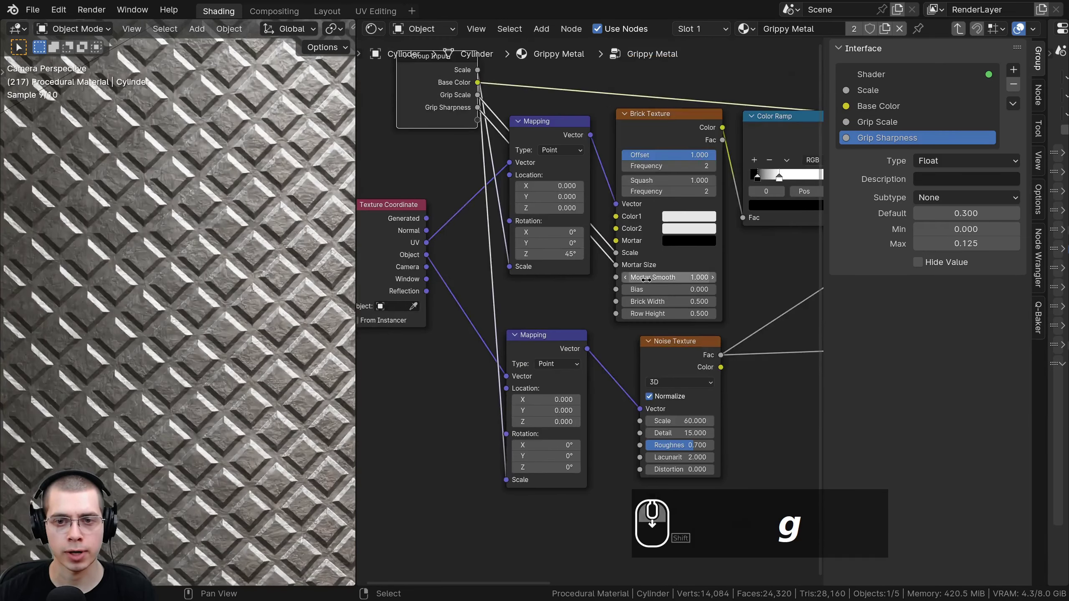
middle_drag(644, 278, 694, 301)
mouse_move(694, 300)
shift+mouse_down()
mouse_move(656, 300)
mouse_move(694, 301)
shift+mouse_up()
shift+middle_drag(656, 303, 685, 346)
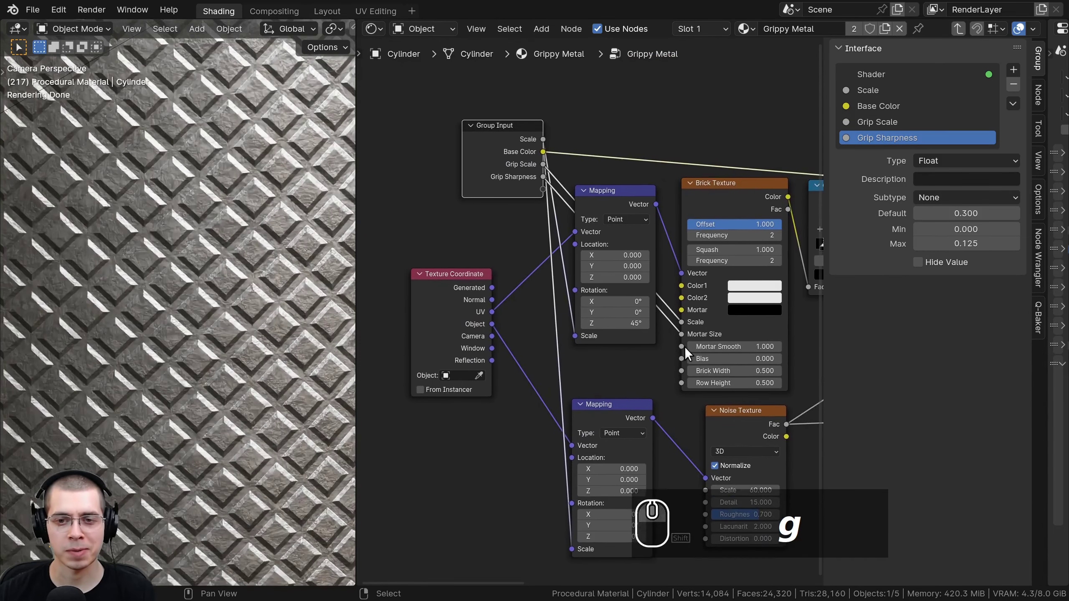
- Expose the Brick Texture's Mortar Smooth as a group input and rename it Square Size
drag(682, 346, 543, 189)
double_click(877, 154)
text(Square Size)
key(Return)
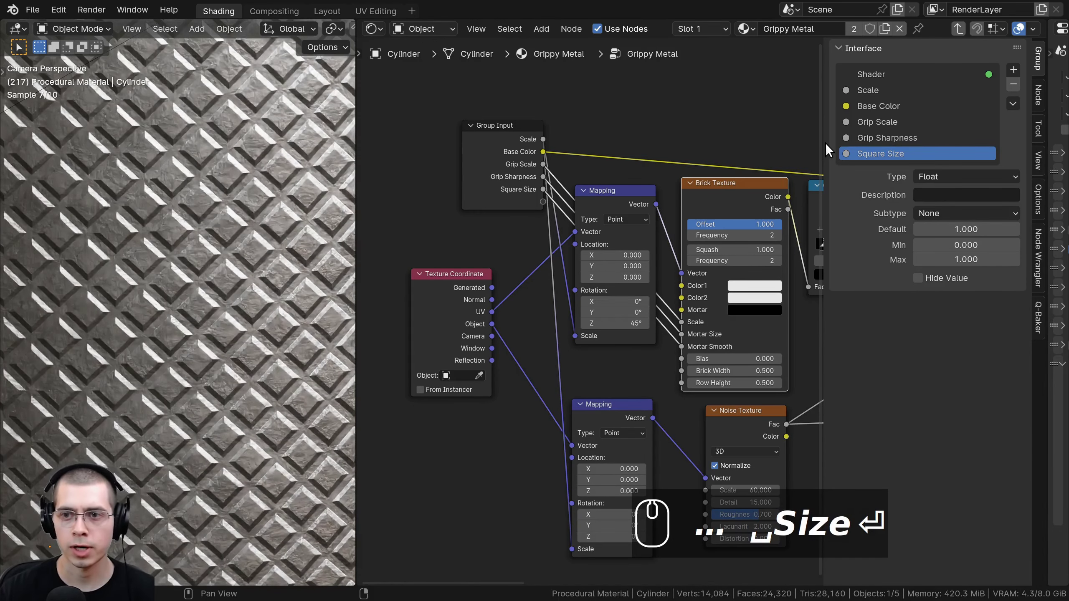
- Move Group Input beside the noise pattern's Mapping node and expose the Noise Texture's Scale, Detail and Roughness as group inputs
middle_drag(615, 287, 599, 179)
drag(481, 79, 488, 391)
scroll(476, 278, up, 2)
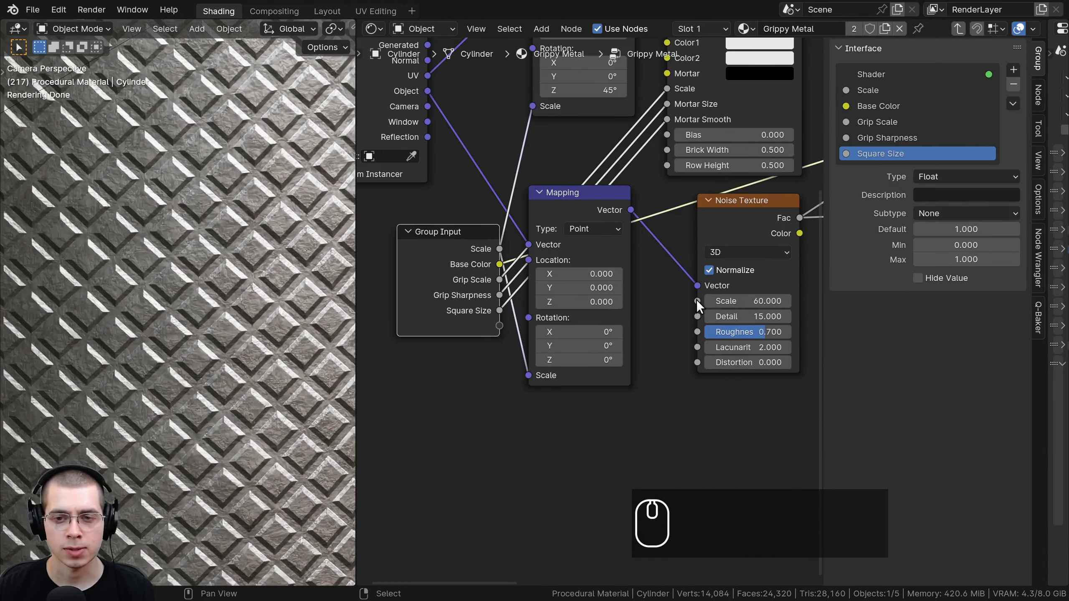
drag(697, 301, 500, 325)
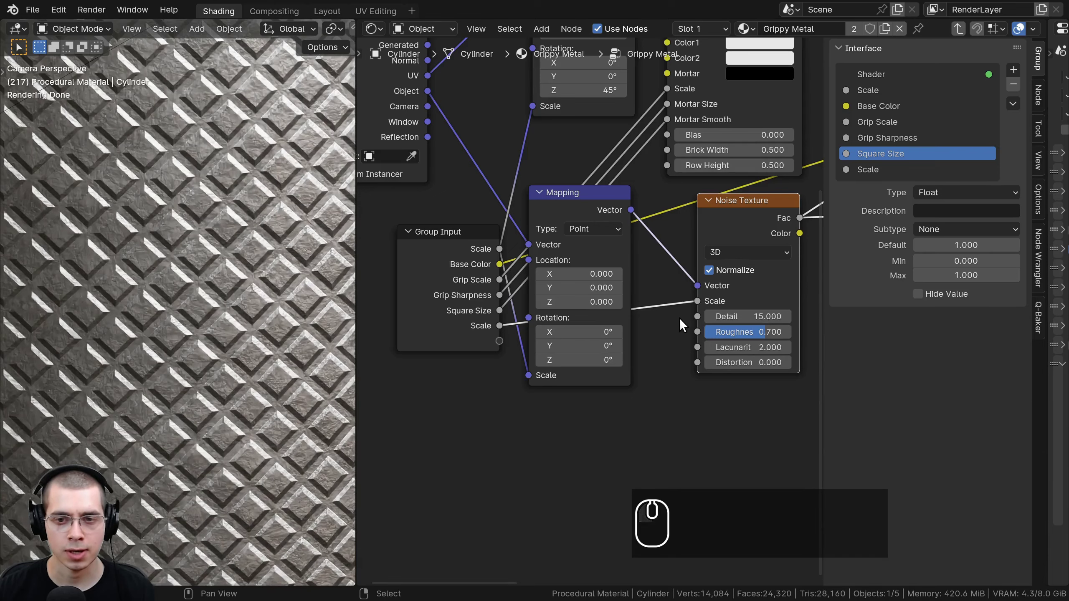
drag(695, 316, 499, 341)
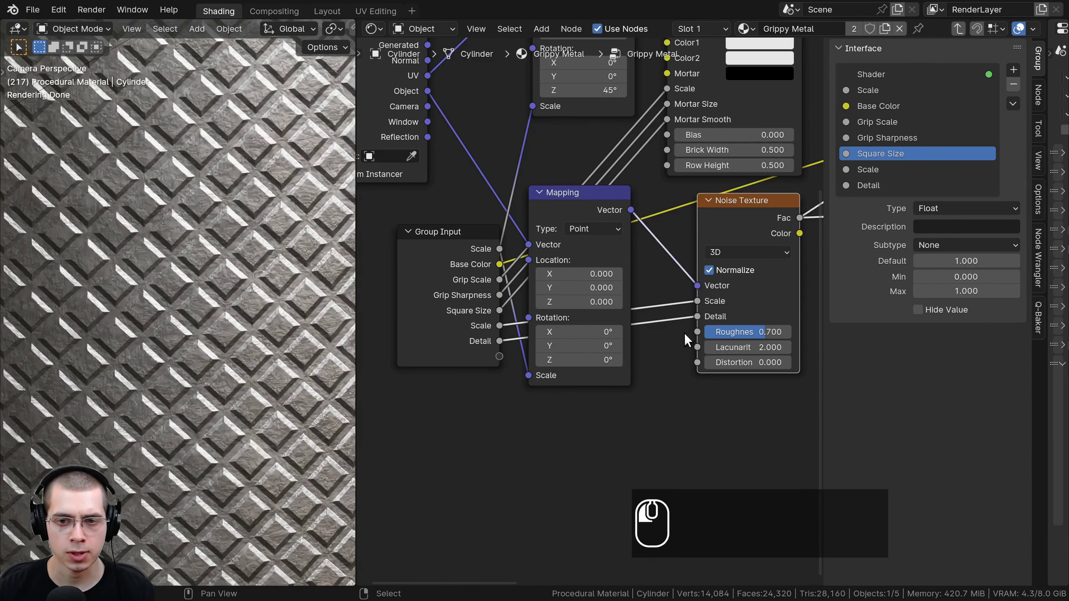
drag(698, 332, 499, 356)
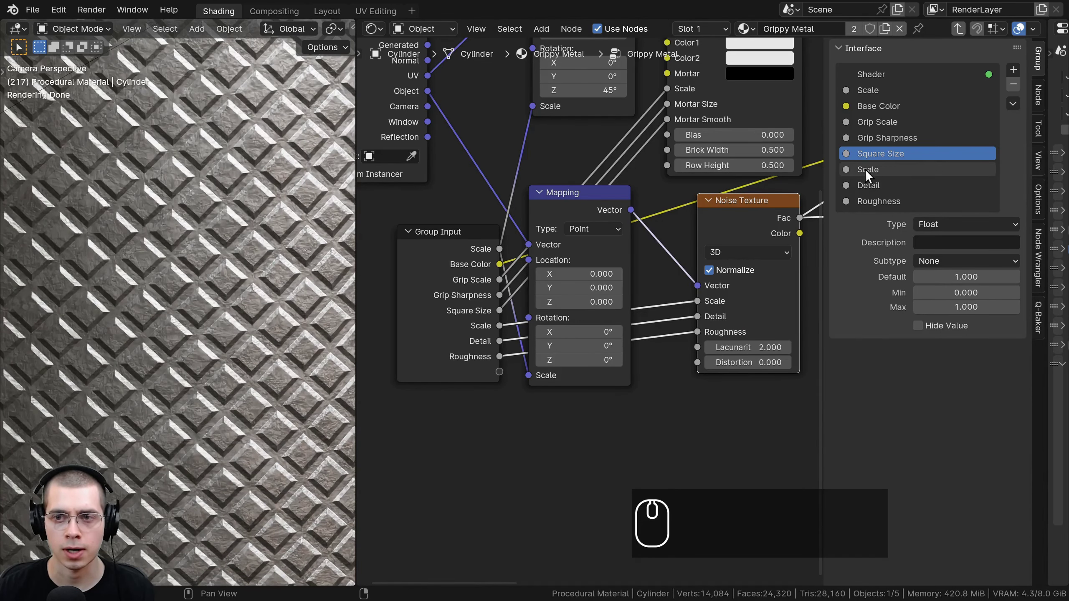
- Rename the three new noise inputs Noise Scale, Noise Detail and Noise Roughness in the group interface
double_click(850, 169)
text(Noise)
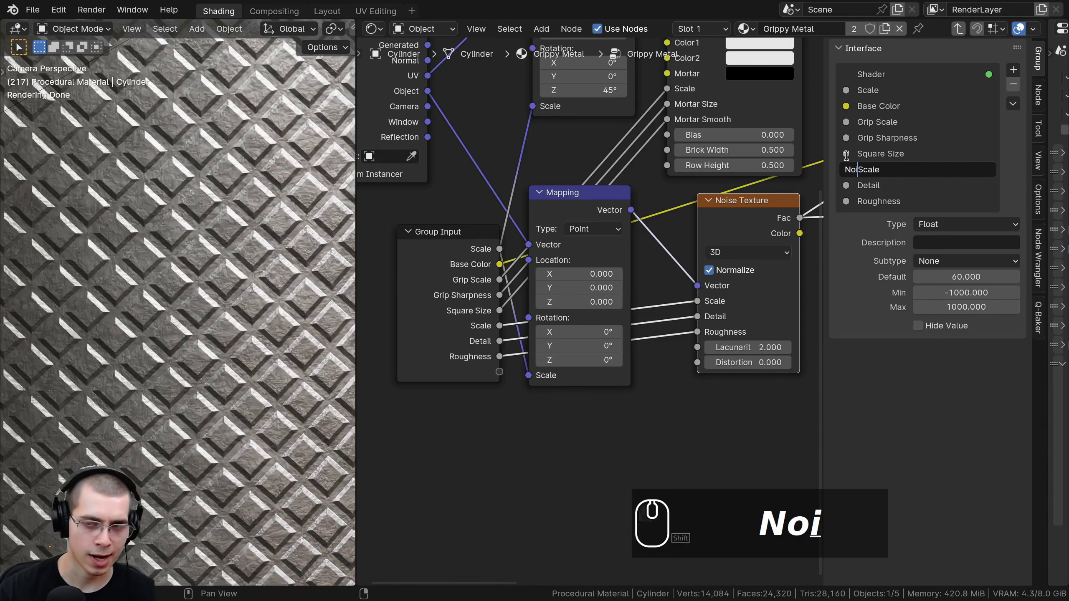
double_click(855, 184)
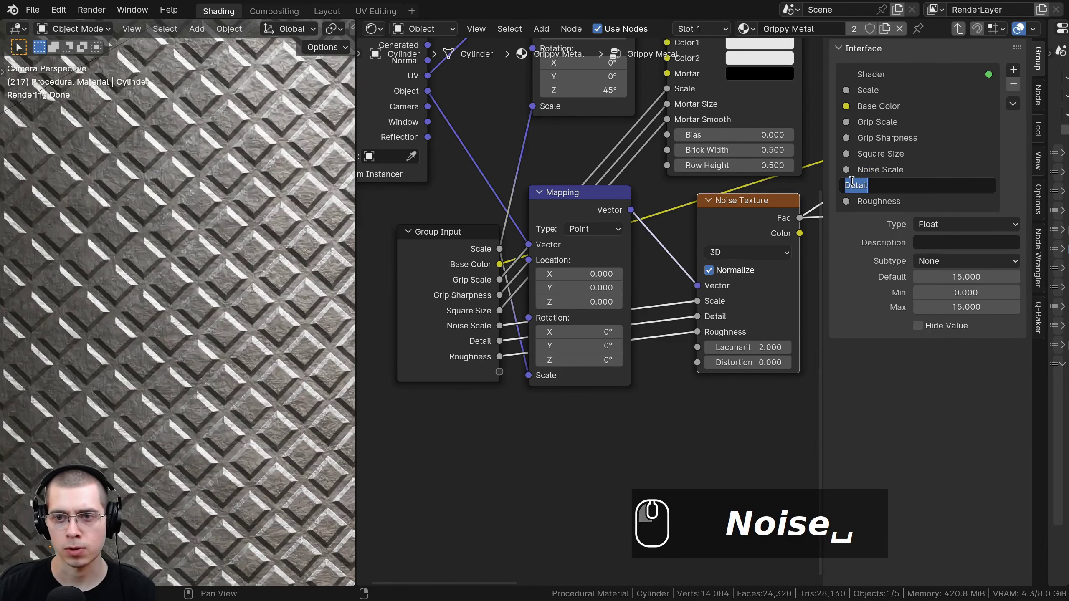
text(Noise)
double_click(878, 201)
text(Noise)
key(Return)
- Move the Group Input node up between the two Color Ramp nodes, just above them
scroll(559, 290, down, 3)
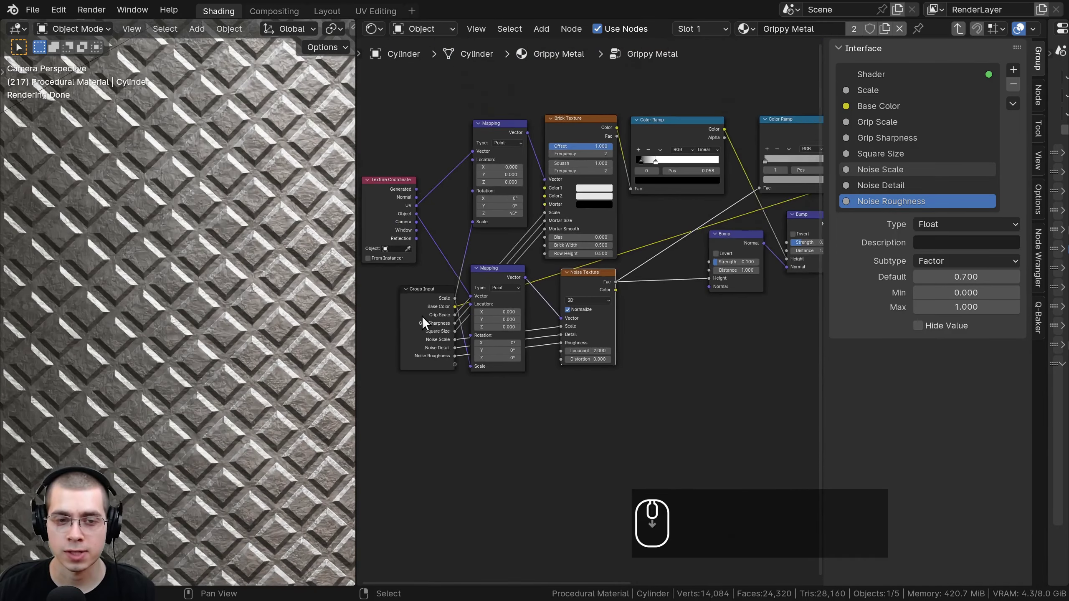
click(425, 317)
middle_drag(437, 318, 359, 403)
key(g)
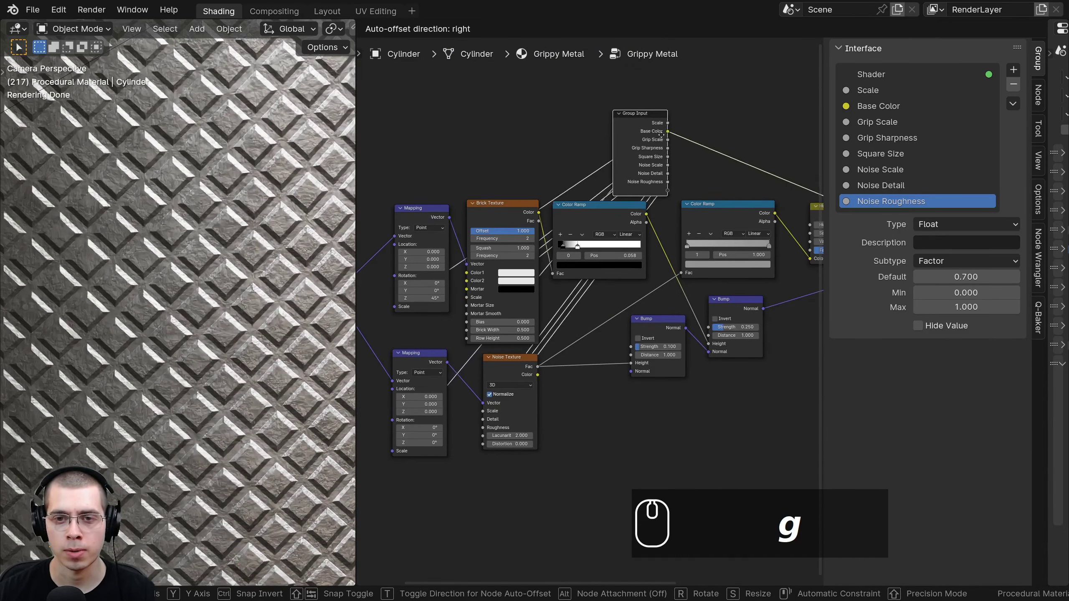
click(660, 134)
middle_drag(661, 134, 382, 162)
scroll(520, 249, up, 2)
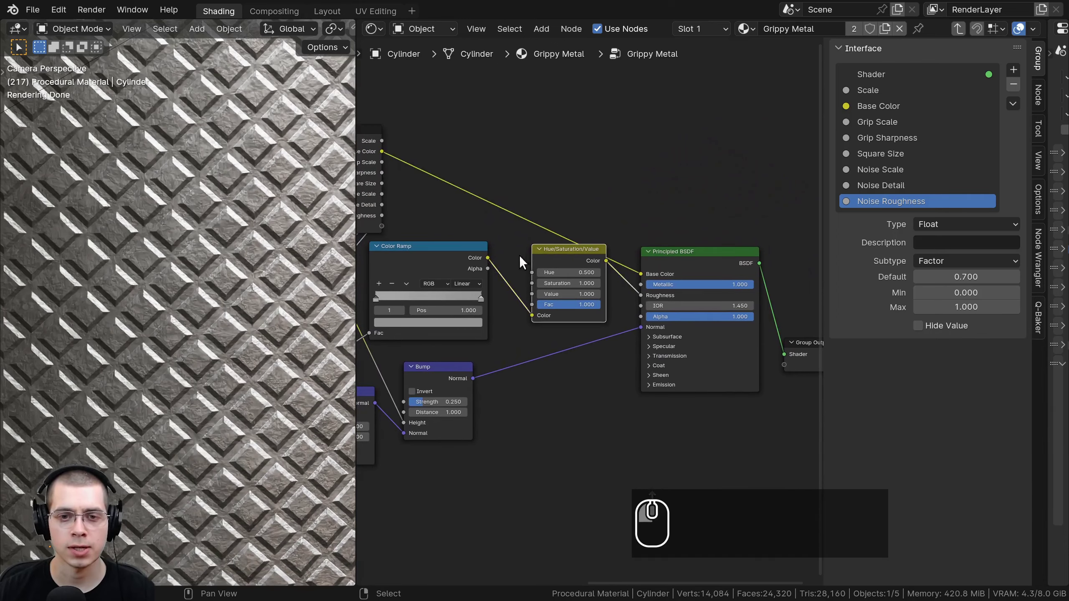
- Expose the Hue/Saturation/Value node's Value as a group input and rename it Roughness
scroll(520, 256, up, 2)
middle_drag(520, 256, 595, 273)
drag(627, 316, 673, 316)
right_click(627, 316)
middle_drag(605, 297, 638, 306)
drag(640, 326, 465, 246)
double_click(860, 218)
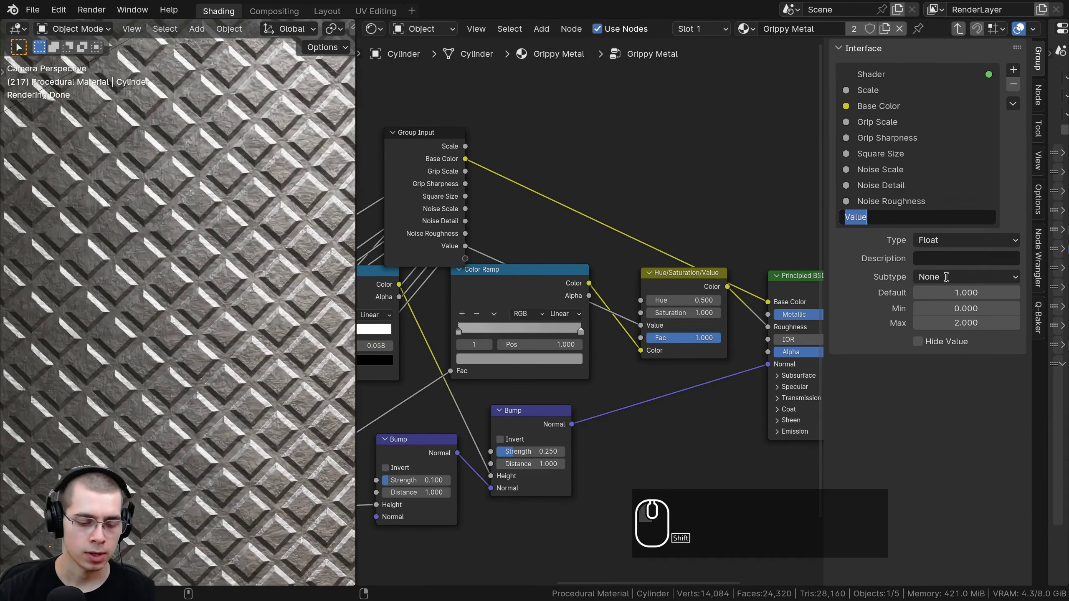
text(Roughness)
key(Return)
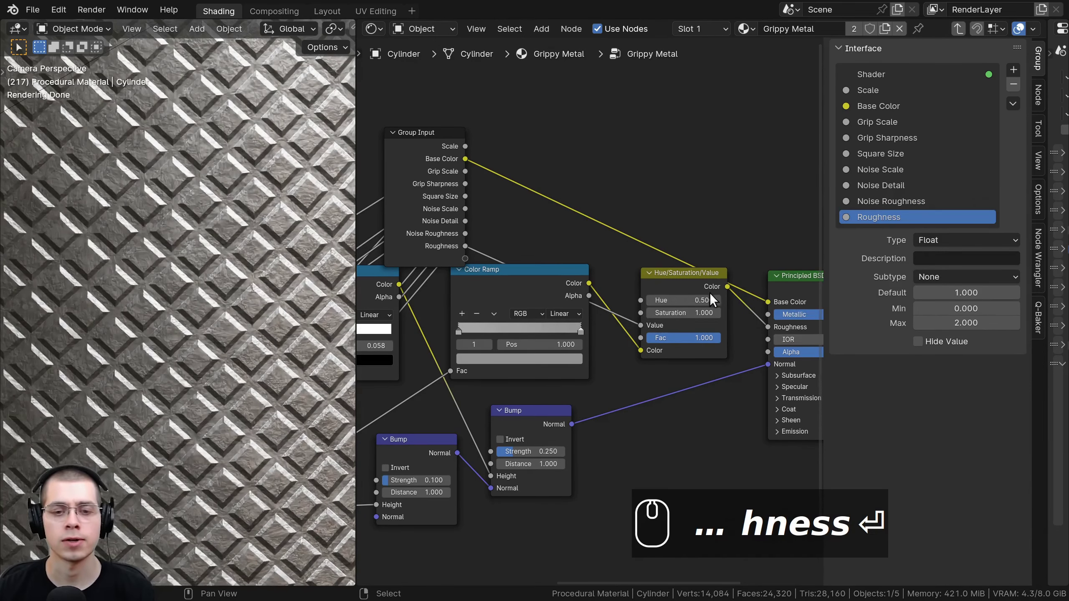
- Move the Group Input node down beside the Noise Texture, below the two Color Ramp nodes
scroll(505, 296, down, 2)
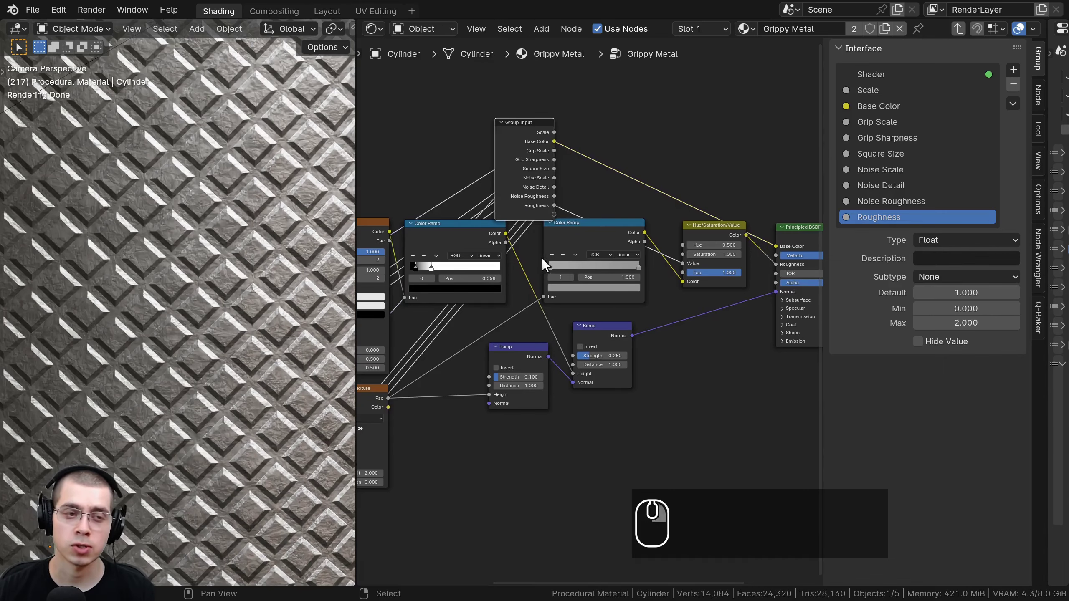
middle_drag(541, 257, 579, 145)
key(g)
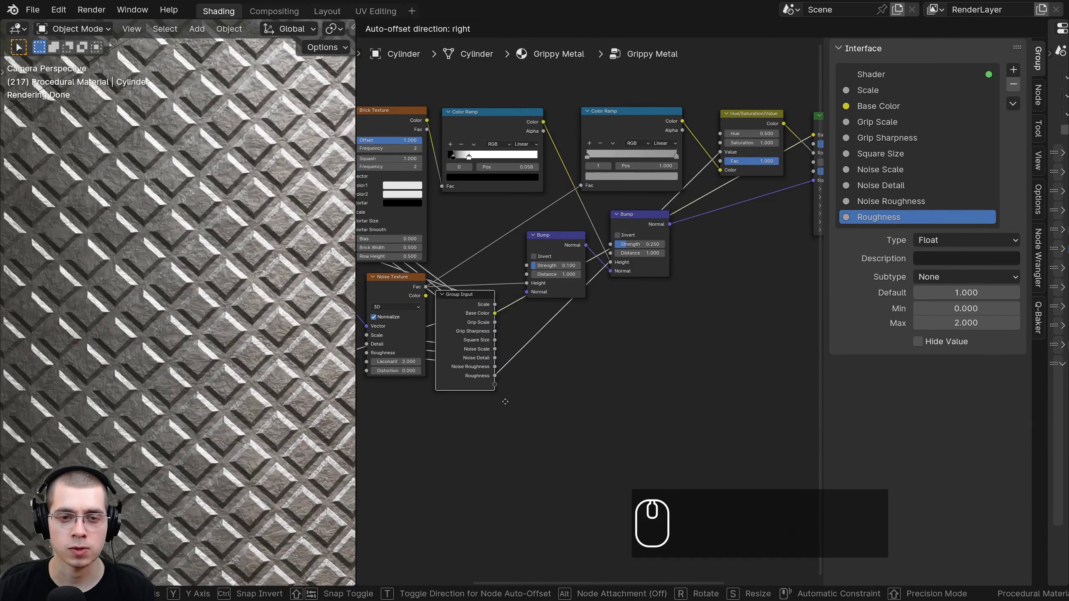
click(504, 402)
- Expose the Strength of the noise Bump node as a group input and rename it Noise Bump Strength
middle_drag(571, 381, 606, 398)
scroll(603, 370, up, 5)
drag(595, 258, 597, 258)
right_click(597, 258)
right_drag(568, 236, 593, 247)
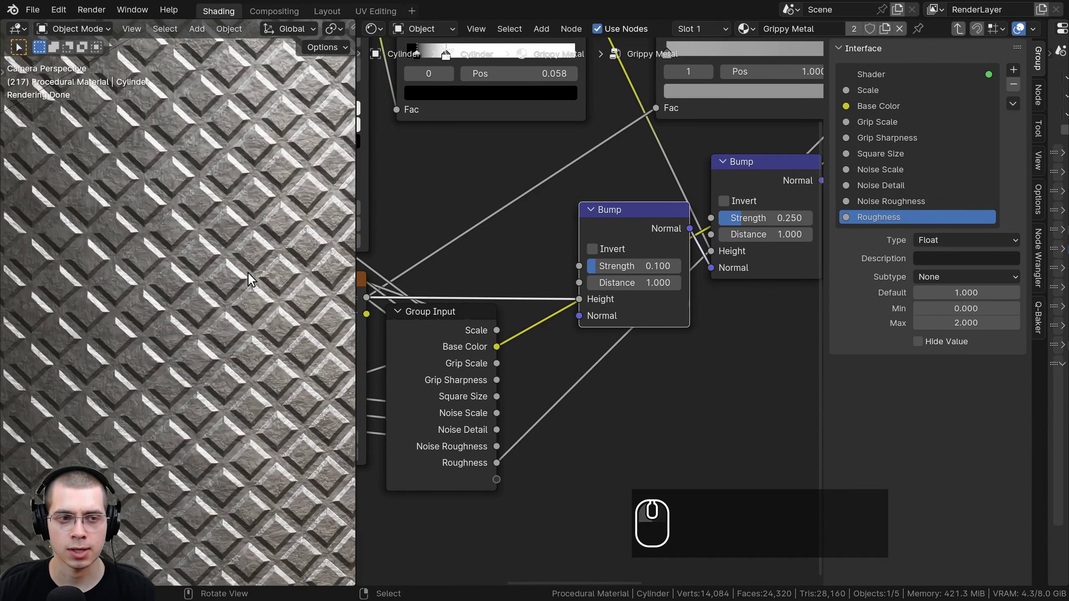
drag(579, 265, 591, 218)
drag(518, 492, 495, 480)
double_click(846, 233)
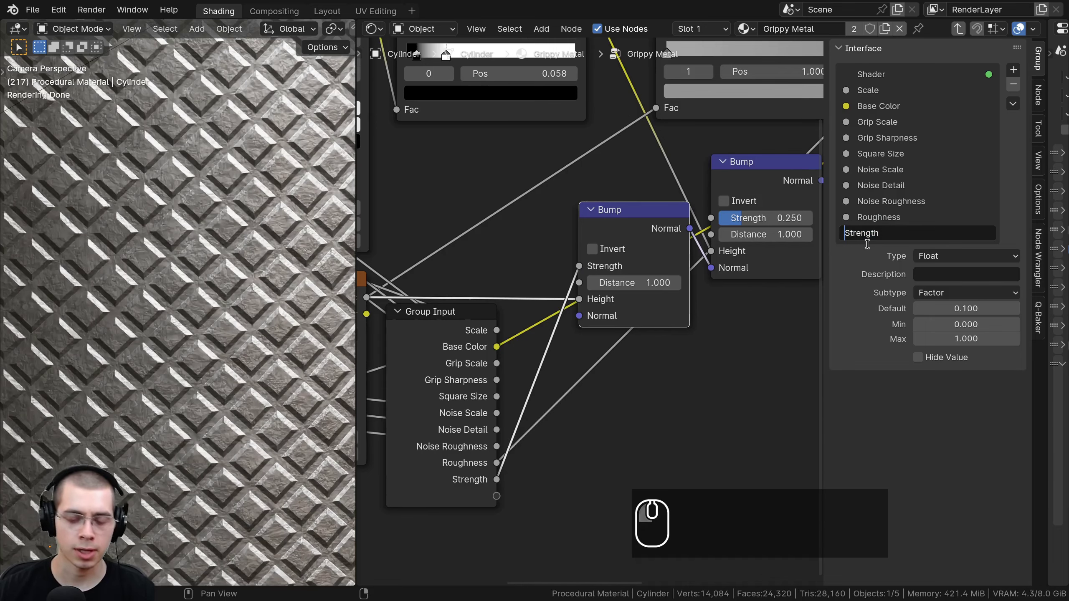
text(Noise Bump)
key(Return)
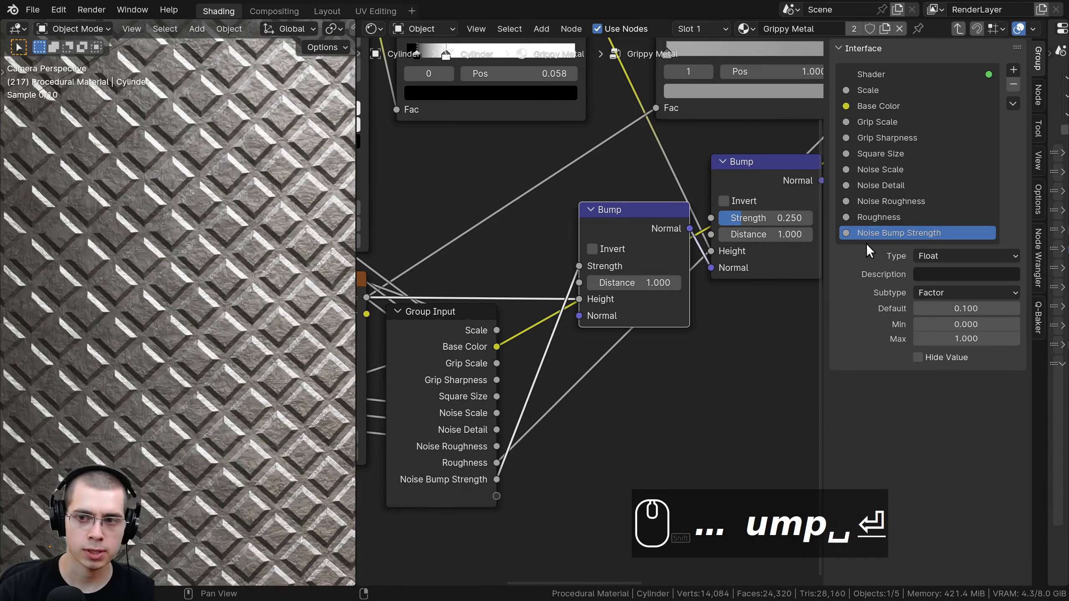
- Expose the second Bump node's Strength as a group input and rename it Grip Bump Strength
middle_drag(725, 263, 711, 265)
drag(725, 220, 483, 498)
right_click(738, 221)
double_click(883, 249)
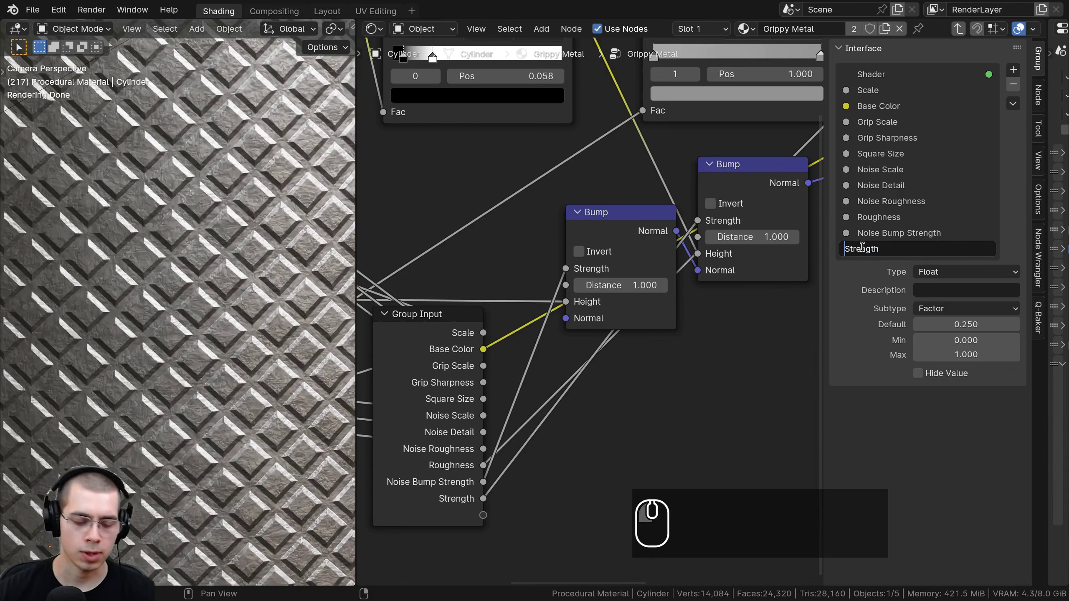
text(Grip Bum)
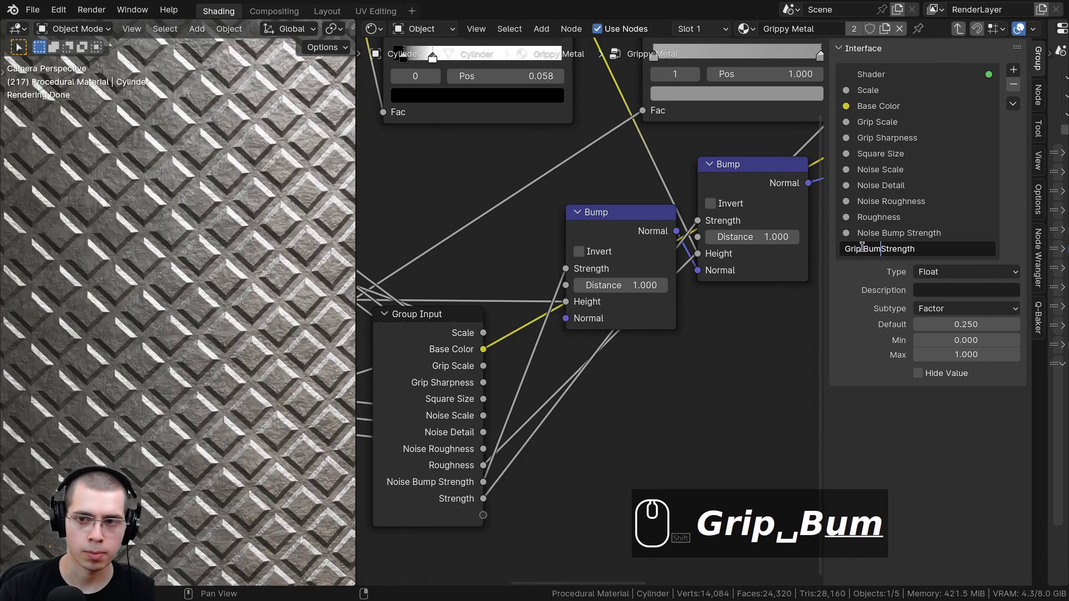
text(p)
key(Return)
- Move the Group Input node below the Texture Coordinate node and exit the Grippy Metal group
scroll(504, 385, down, 3)
scroll(494, 363, down, 2)
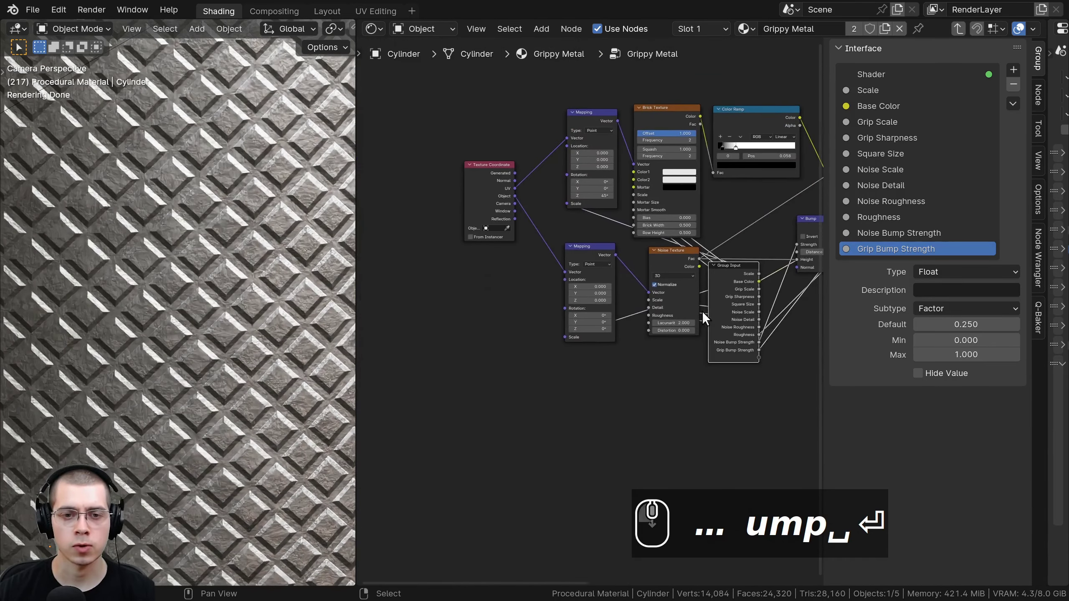
key(g)
click(591, 280)
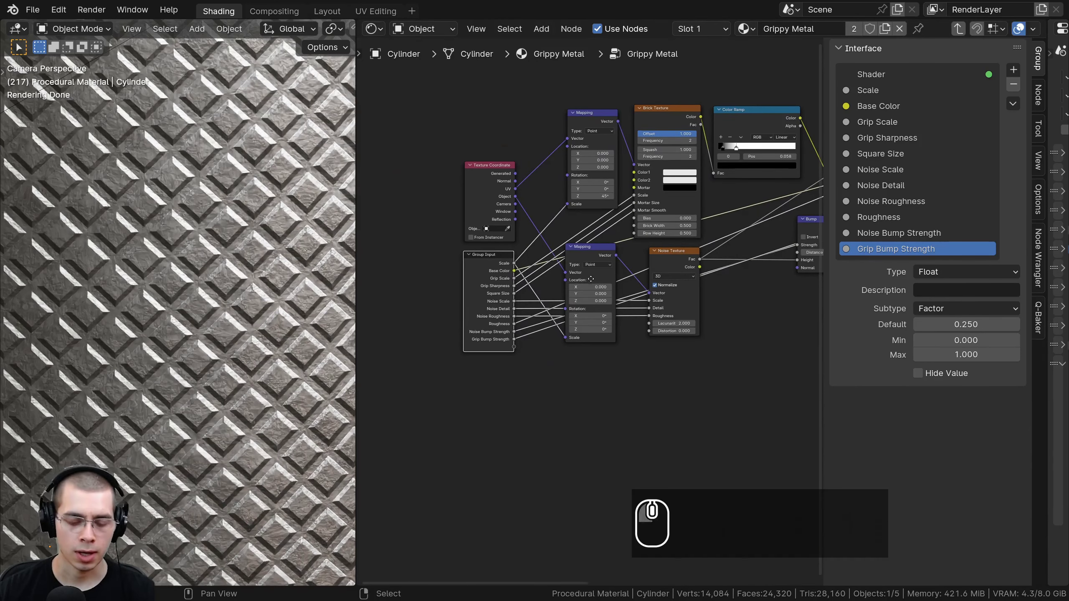
key(Tab)
- Hide the node editor's sidebar and deselect all objects in the viewport
scroll(602, 279, up, 3)
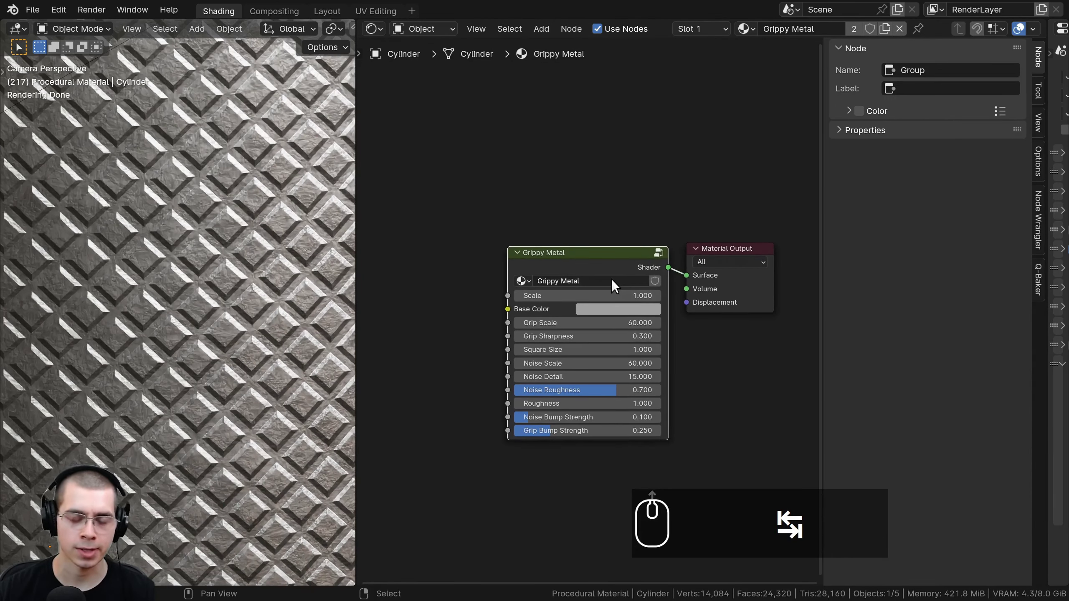
scroll(614, 261, up, 1)
key(n)
scroll(762, 259, up, 3)
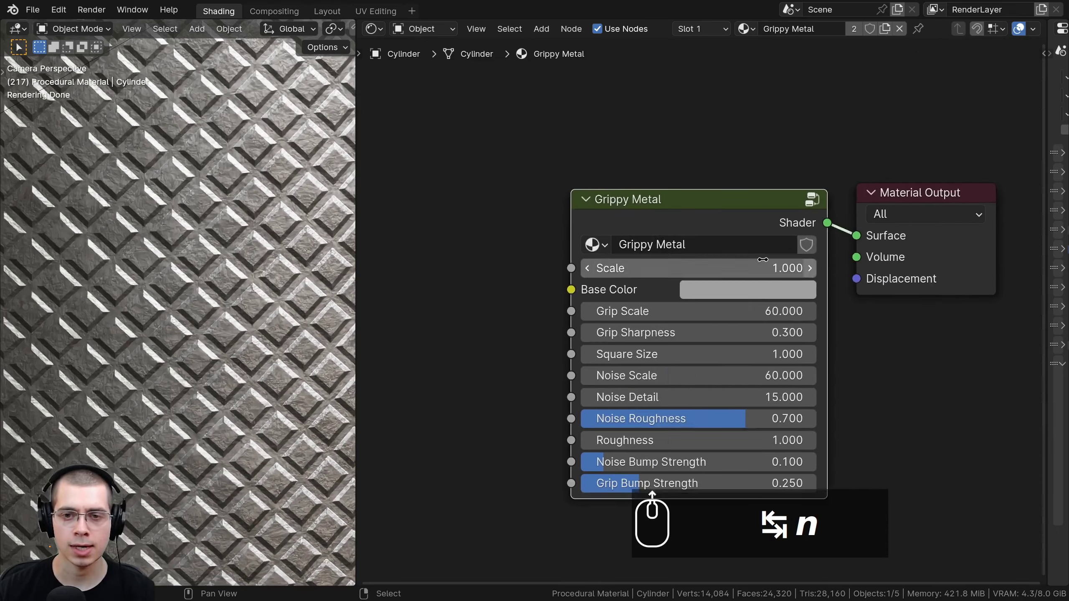
middle_drag(762, 260, 692, 239)
scroll(200, 263, down, 6)
shift+middle_drag(181, 262, 290, 284)
scroll(291, 285, down, 3)
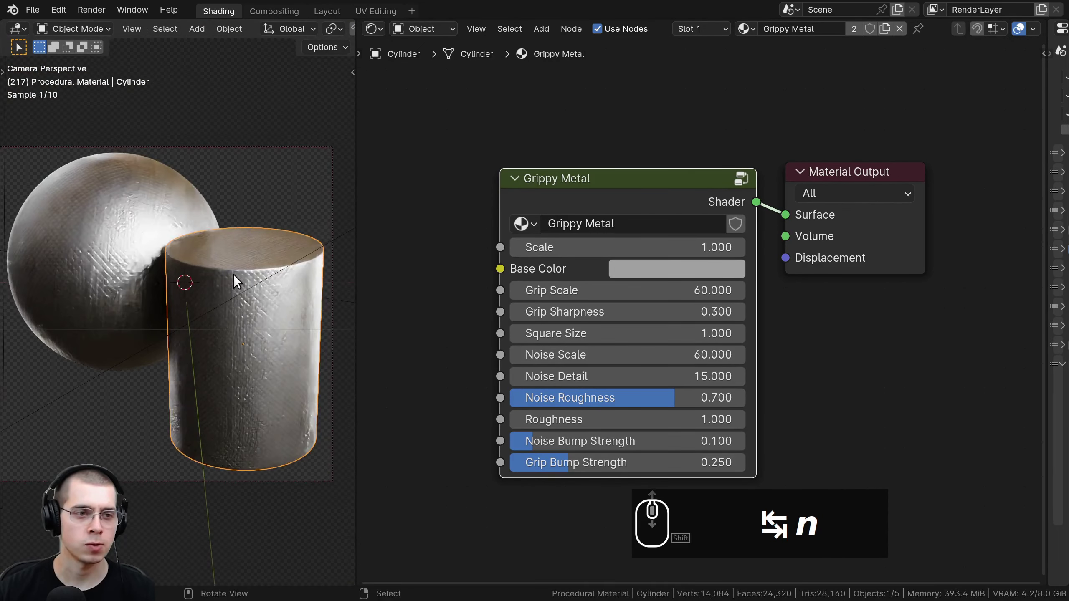
key(a)
scroll(639, 221, up, 3)
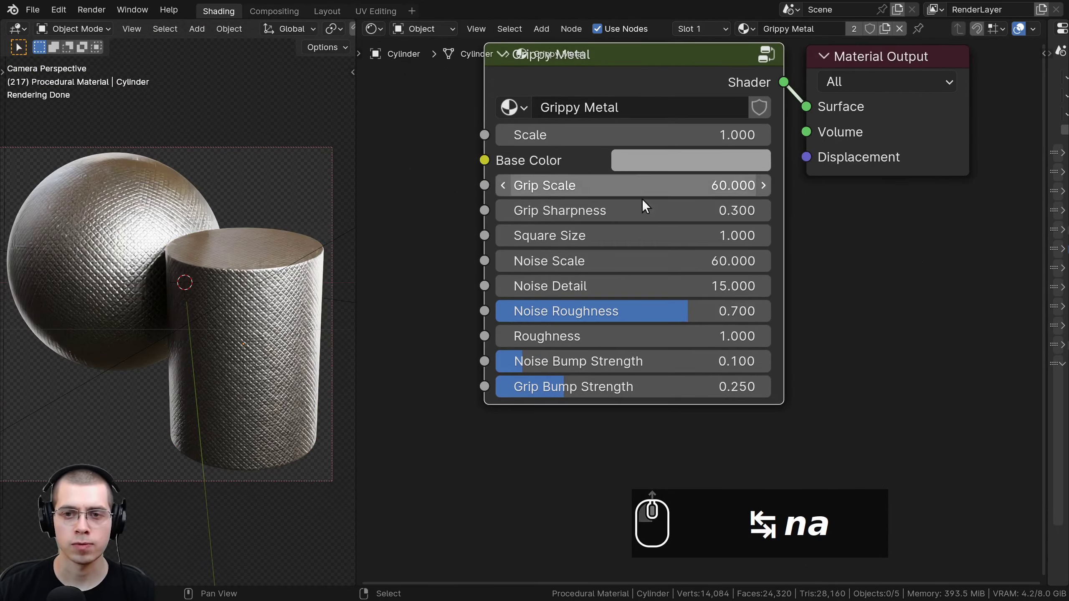
- Try out the Scale, Base Color and Grip Scale inputs on the Grippy Metal group node
drag(597, 156, 620, 181)
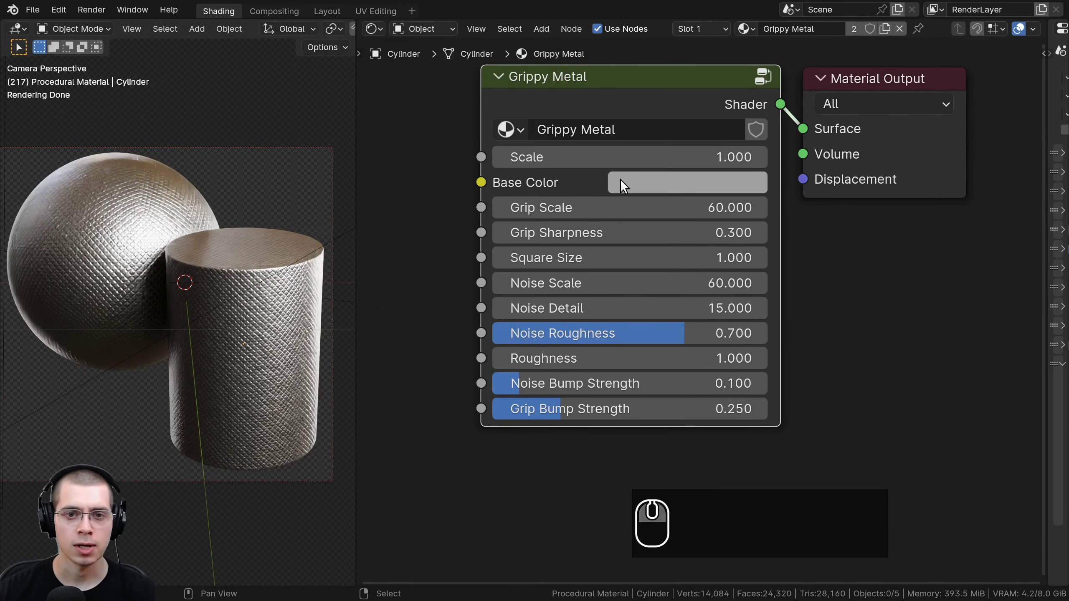
click(622, 185)
drag(710, 327, 730, 269)
drag(659, 359, 723, 308)
drag(565, 216, 504, 281)
shift+right_click(551, 216)
right_click(503, 281)
- Try a Grip Sharpness of 0.500 on the Grippy Metal node and undo the change
scroll(157, 373, up, 5)
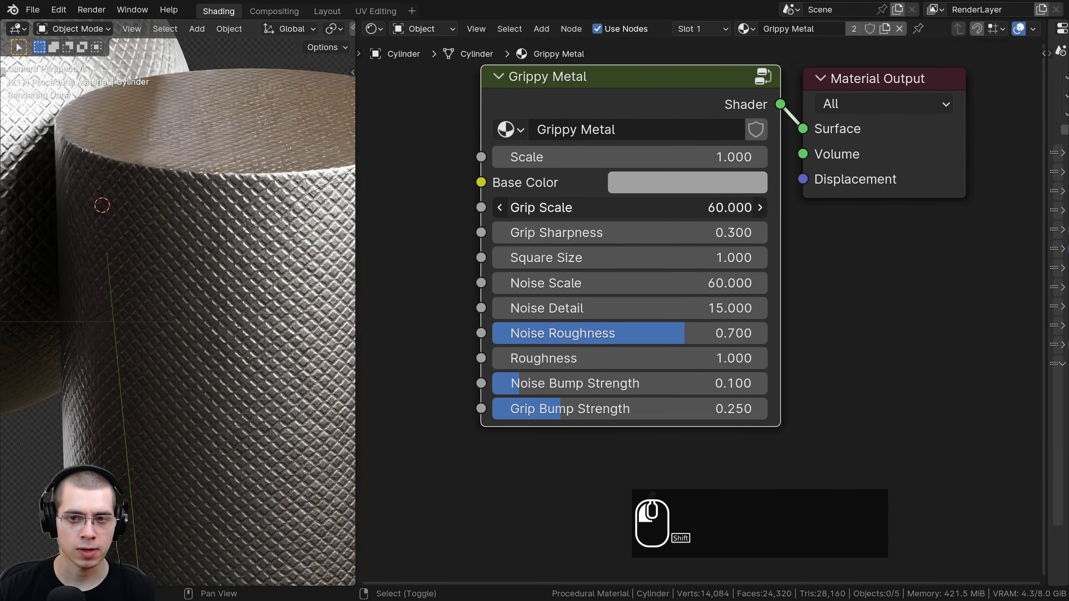
shift+drag(589, 208, 623, 233)
shift+right_click(631, 208)
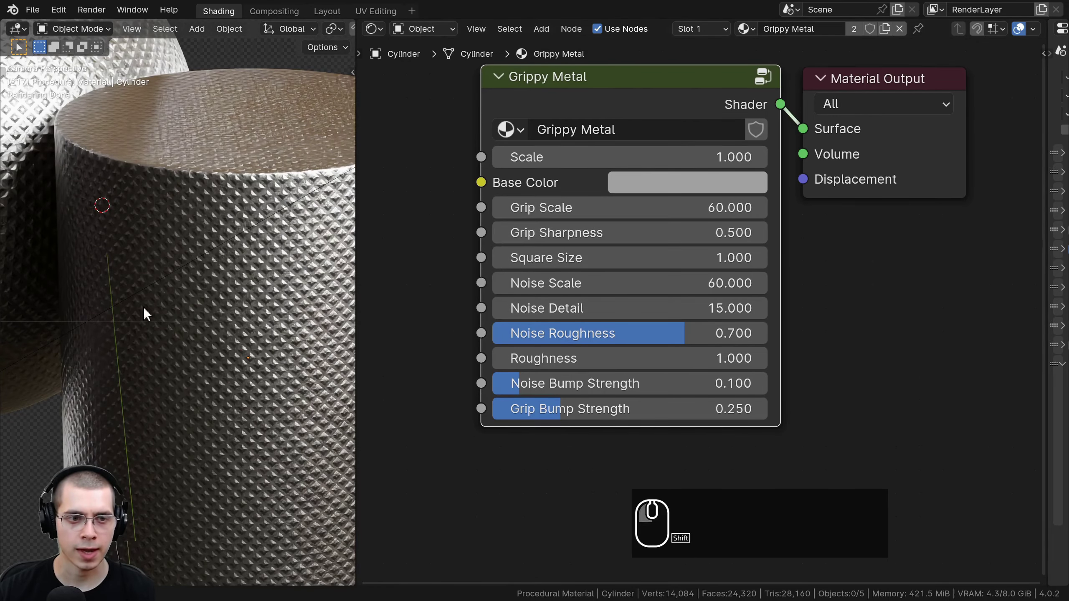
scroll(39, 195, up, 3)
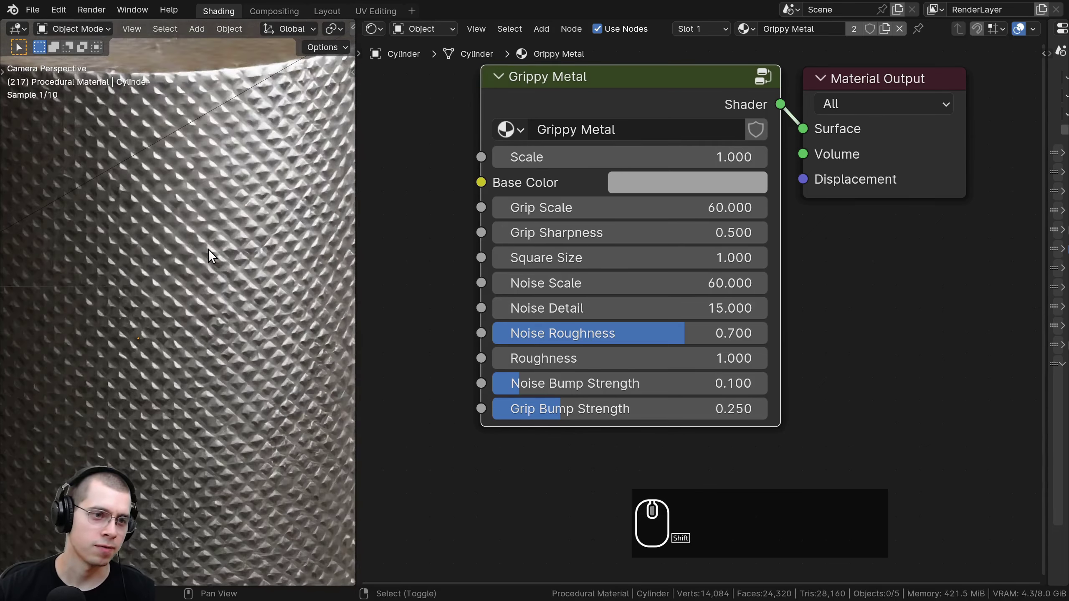
key(ctrl+z)
- Try out the Square Size, Noise Scale, Noise Detail and Noise Roughness inputs on the Grippy Metal node
scroll(556, 267, down, 1)
middle_drag(556, 267, 590, 276)
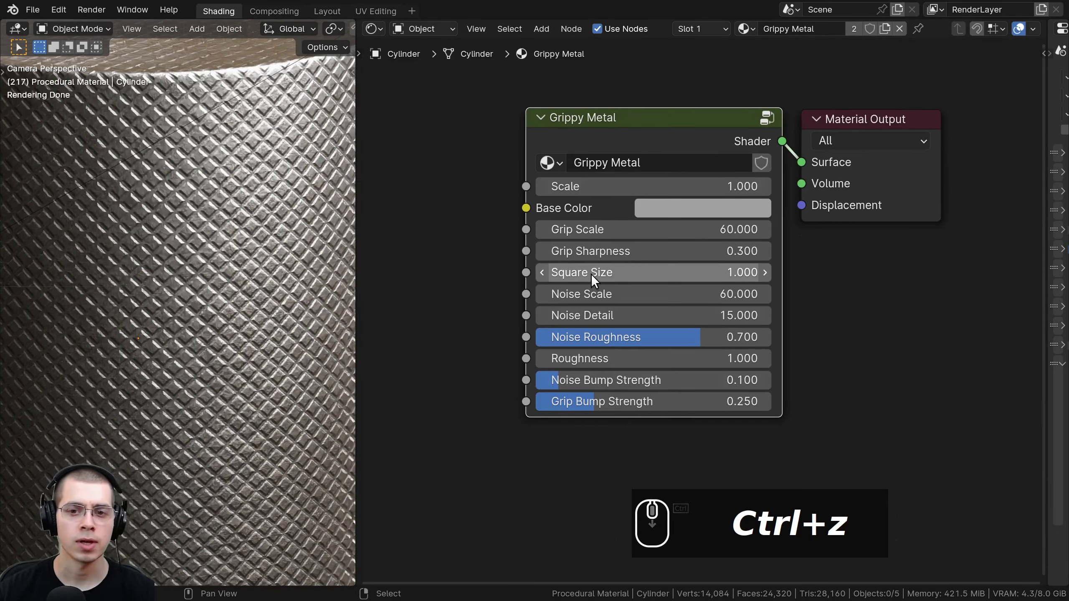
shift+drag(591, 273, 529, 315)
right_click(592, 273)
right_click(583, 294)
right_click(592, 315)
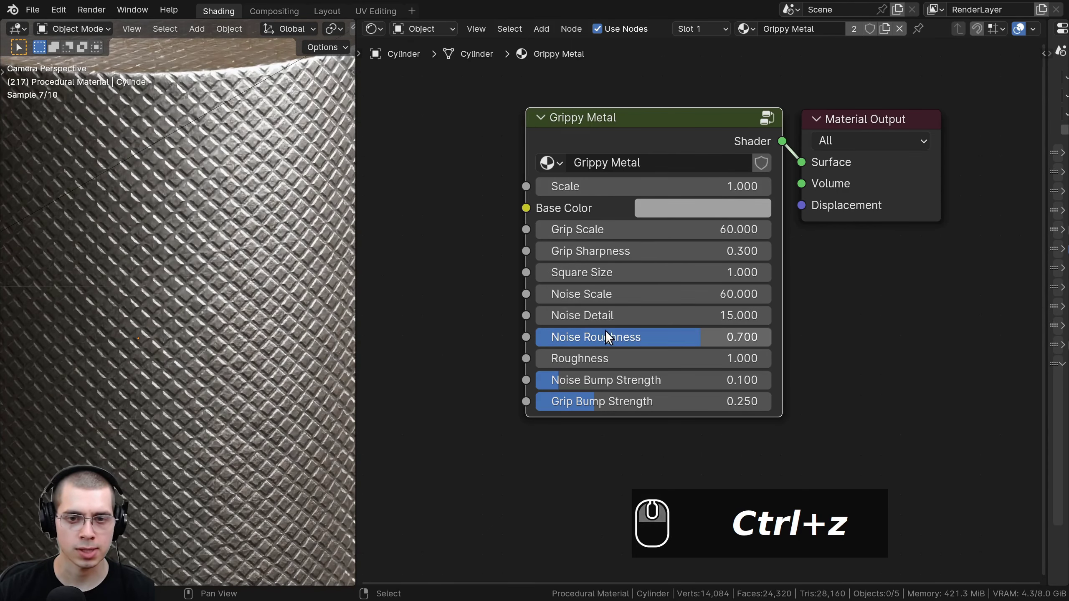
drag(606, 332, 578, 332)
right_click(578, 332)
- Try out the Roughness, Noise Bump Strength and Grip Bump Strength inputs on the Grippy Metal node
scroll(168, 282, down, 5)
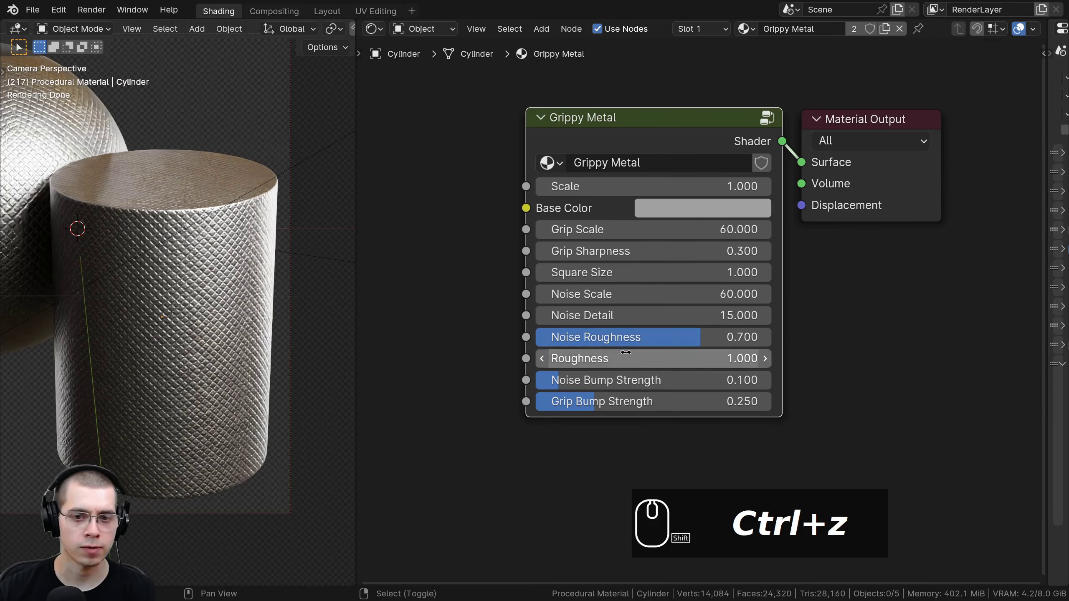
drag(626, 352, 613, 401)
right_click(623, 353)
right_click(647, 376)
right_click(613, 402)
scroll(157, 227, down, 3)
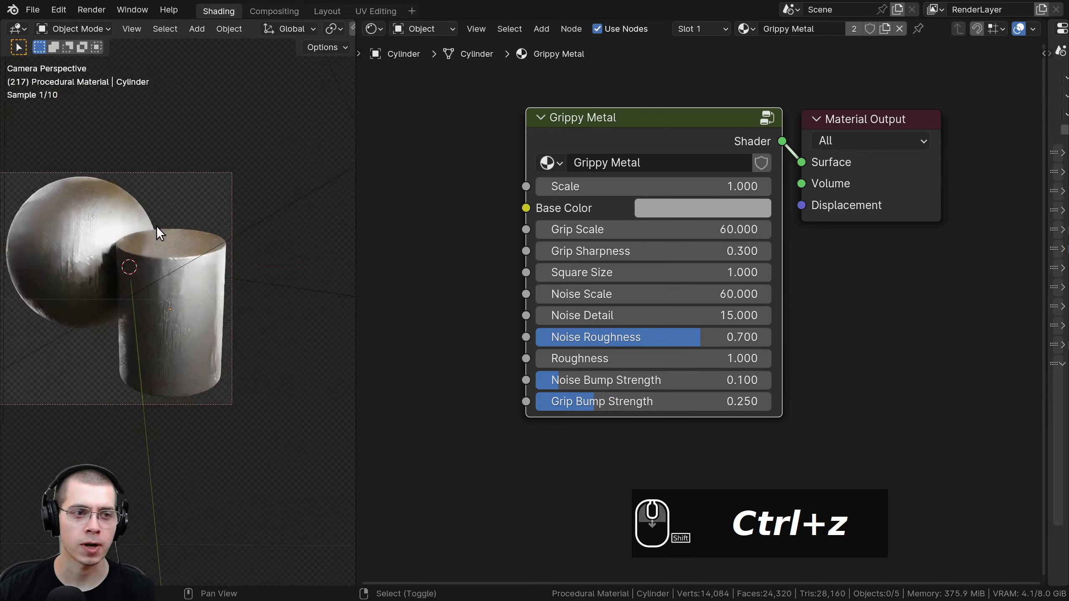
shift+middle_drag(157, 227, 233, 256)
scroll(233, 256, up, 1)
scroll(494, 124, up, 3)
middle_drag(493, 124, 469, 162)
middle_drag(559, 119, 553, 107)
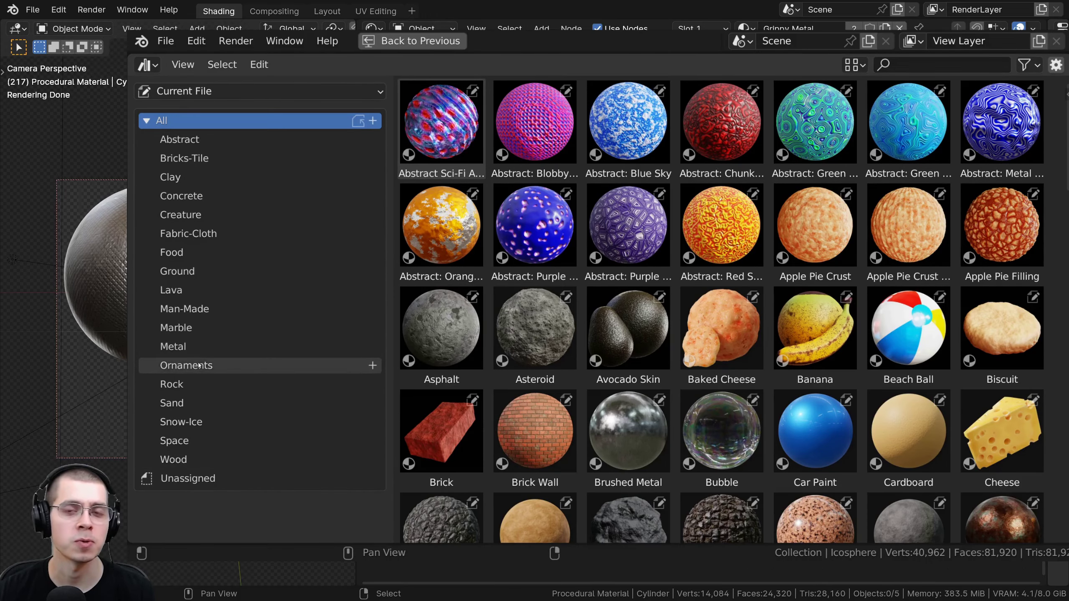
- Browse material categories such as Rock and Lava in the asset library of procedural materials
click(195, 382)
click(188, 294)
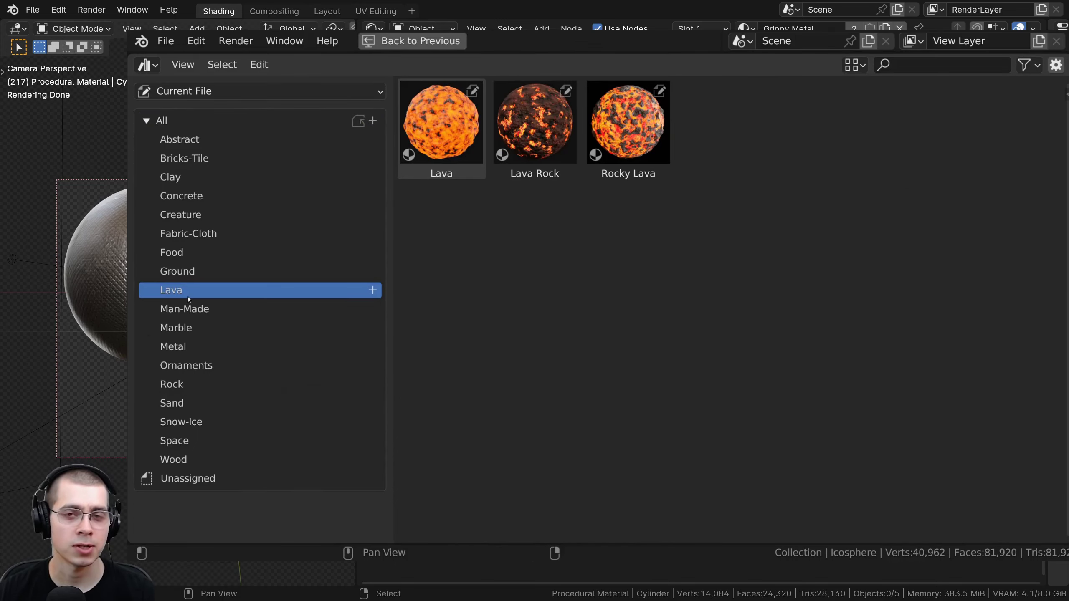
click(191, 446)
click(186, 272)
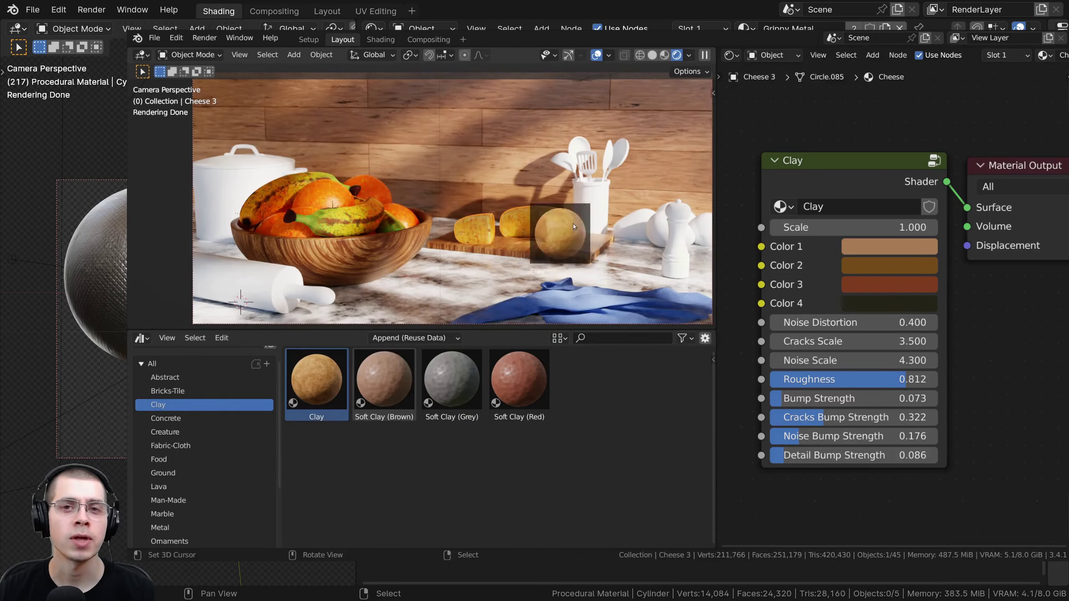
- Assign marble and tile materials from the asset library to the back wall of the kitchen scene
scroll(202, 421, down, 3)
click(181, 456)
drag(384, 379, 416, 218)
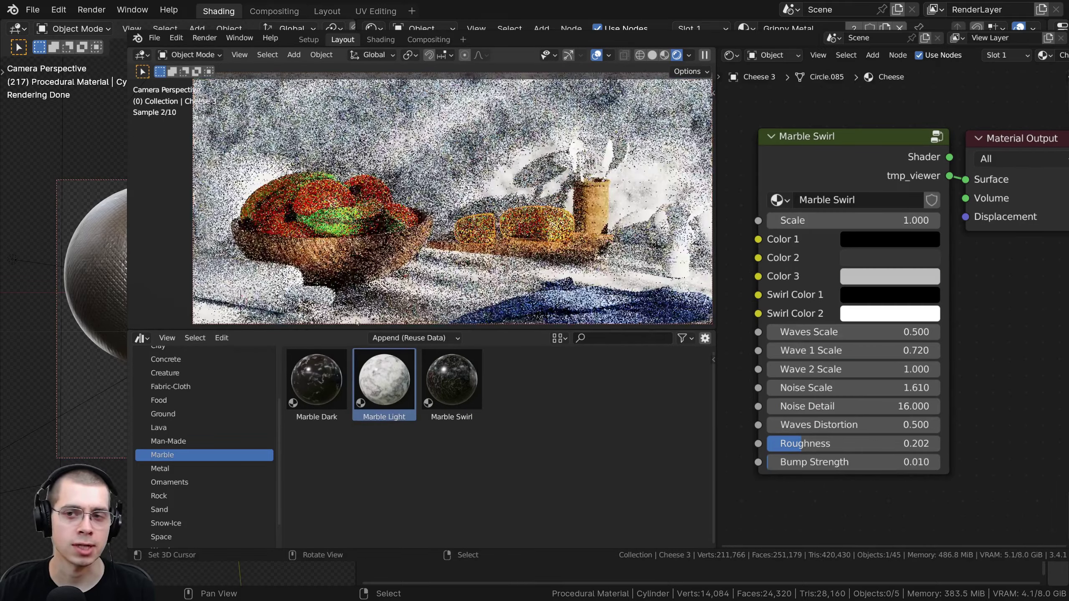
drag(316, 379, 477, 84)
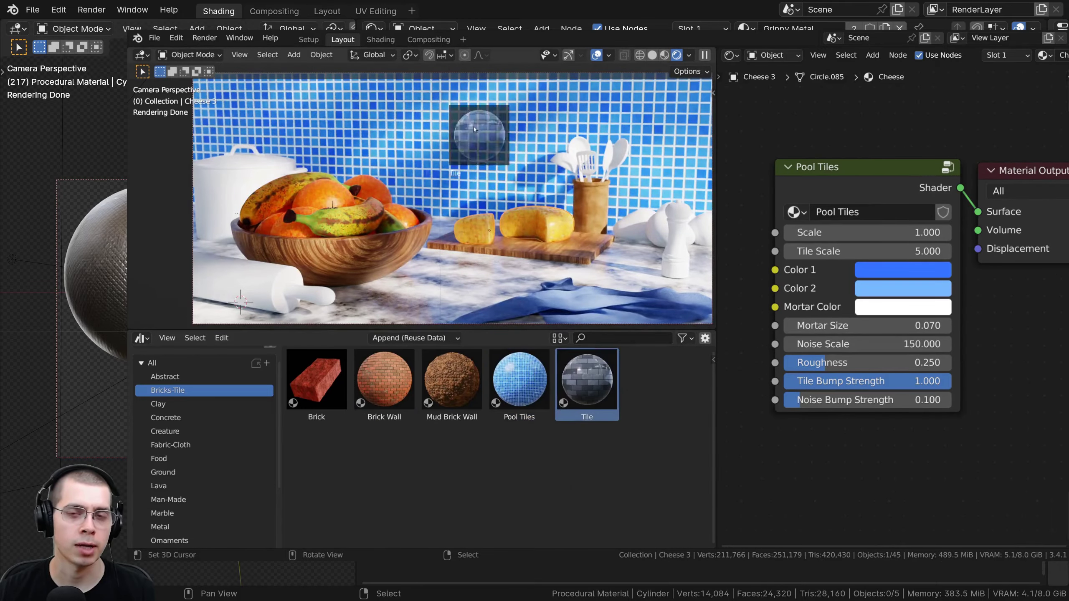